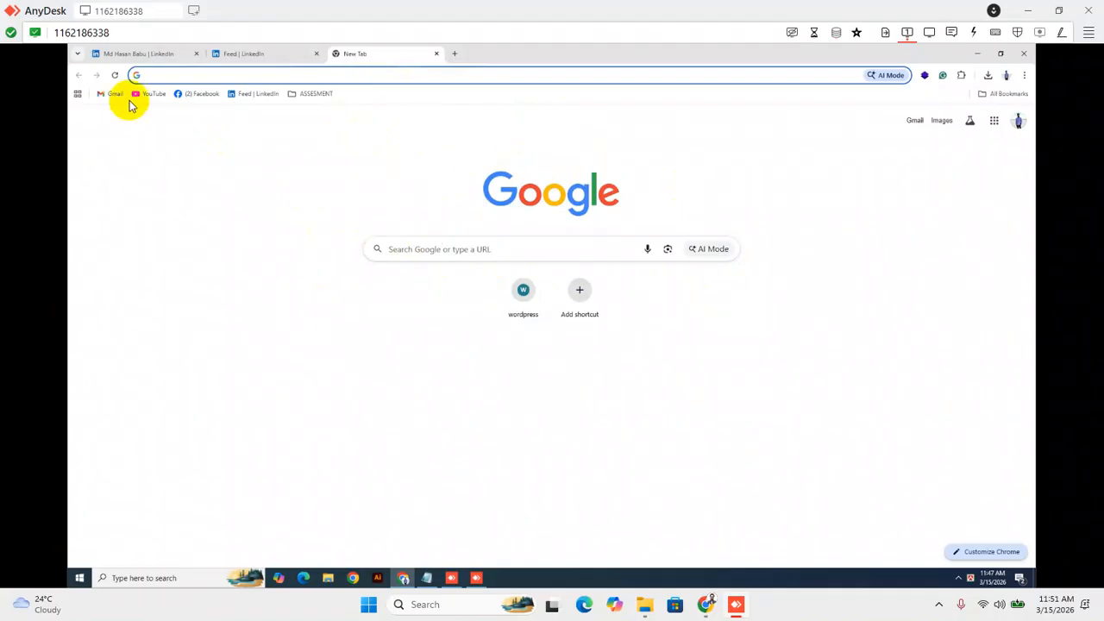
- Search Google for 'what is online freelance marketplace'
click(218, 76)
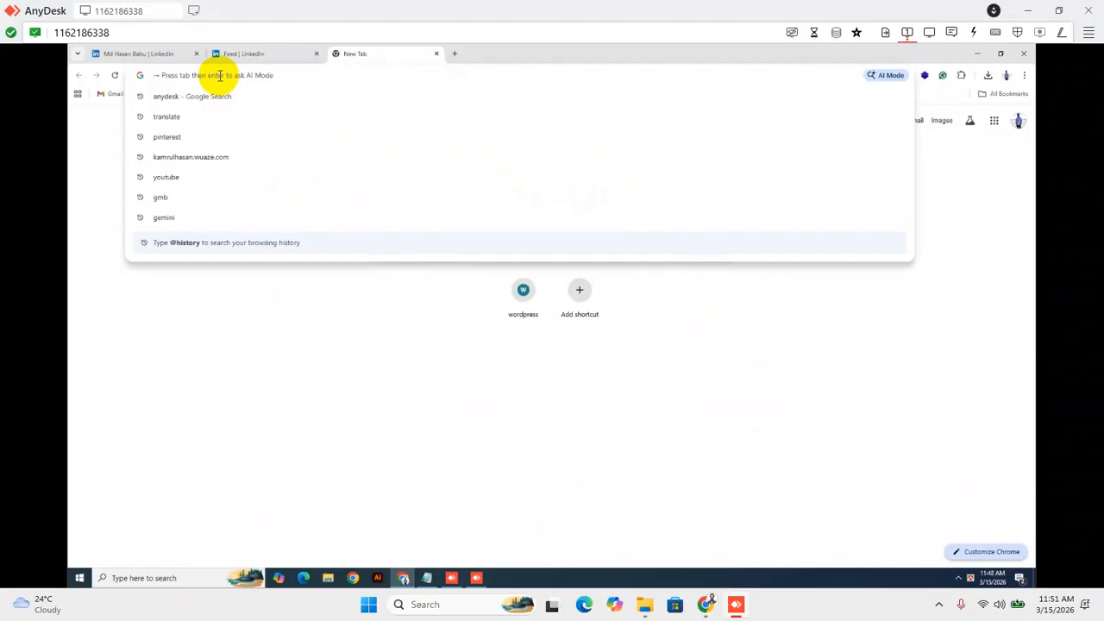
text(what)
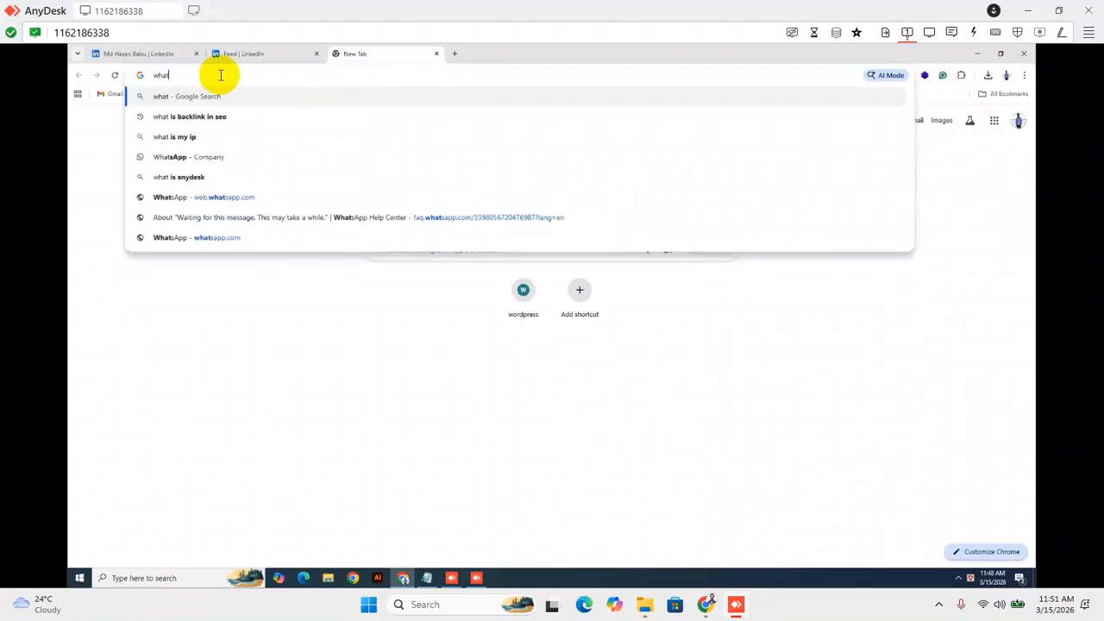
text( is )
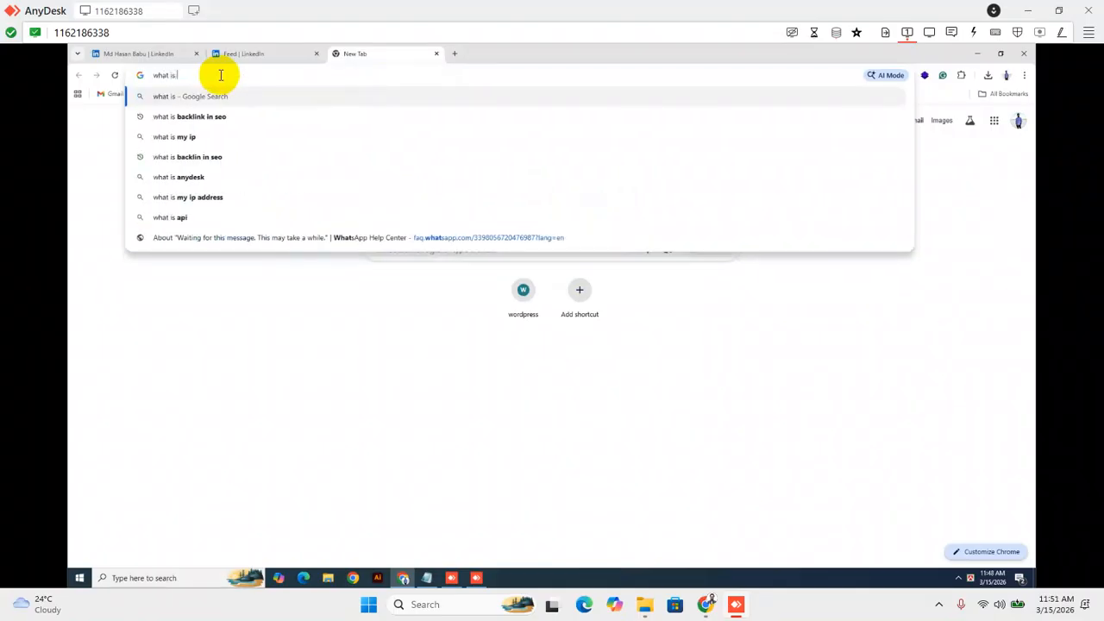
text(online f)
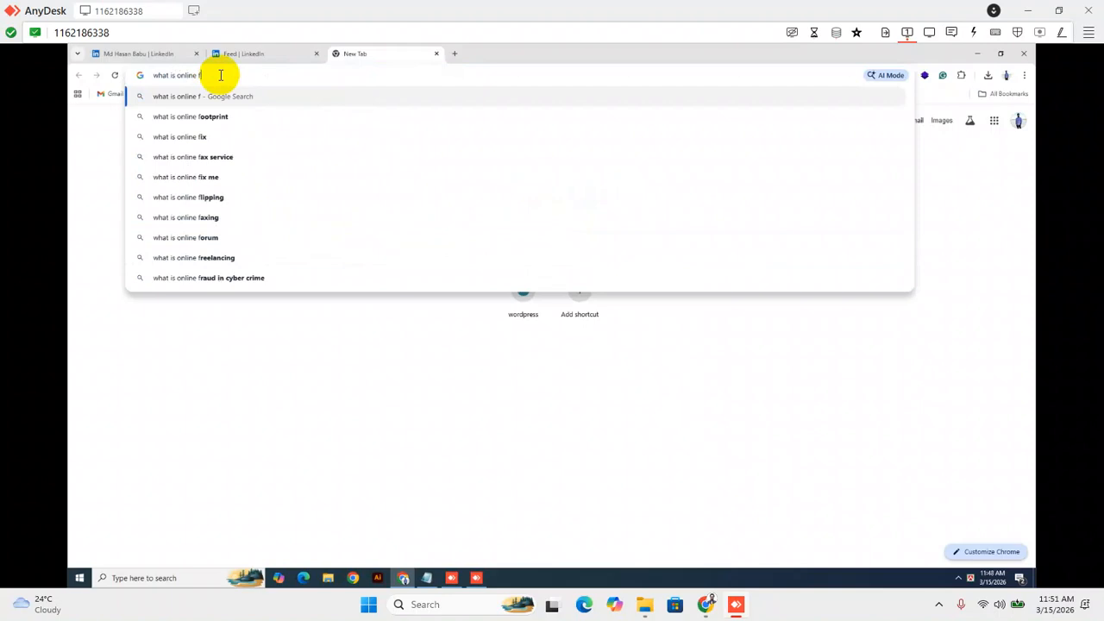
text(reelanc)
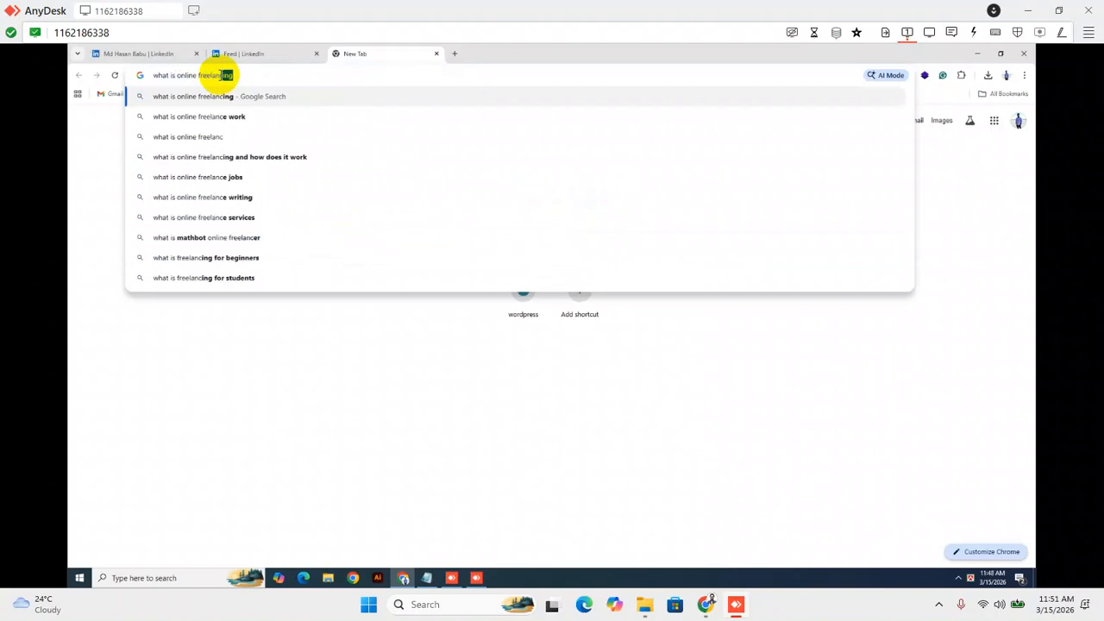
text(e market)
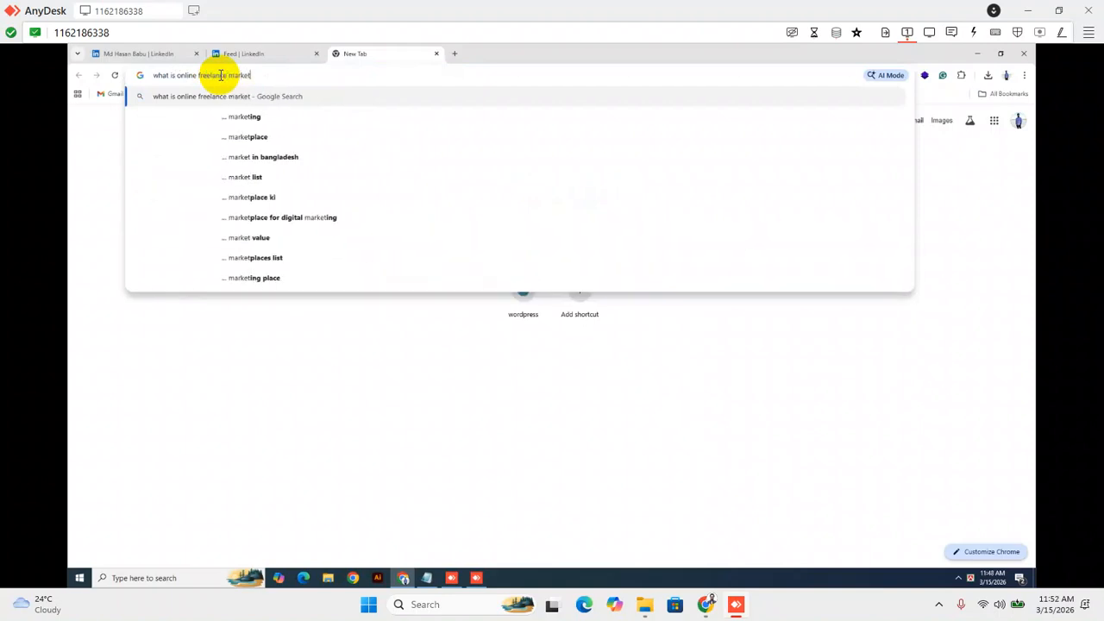
text(place)
key(Return)
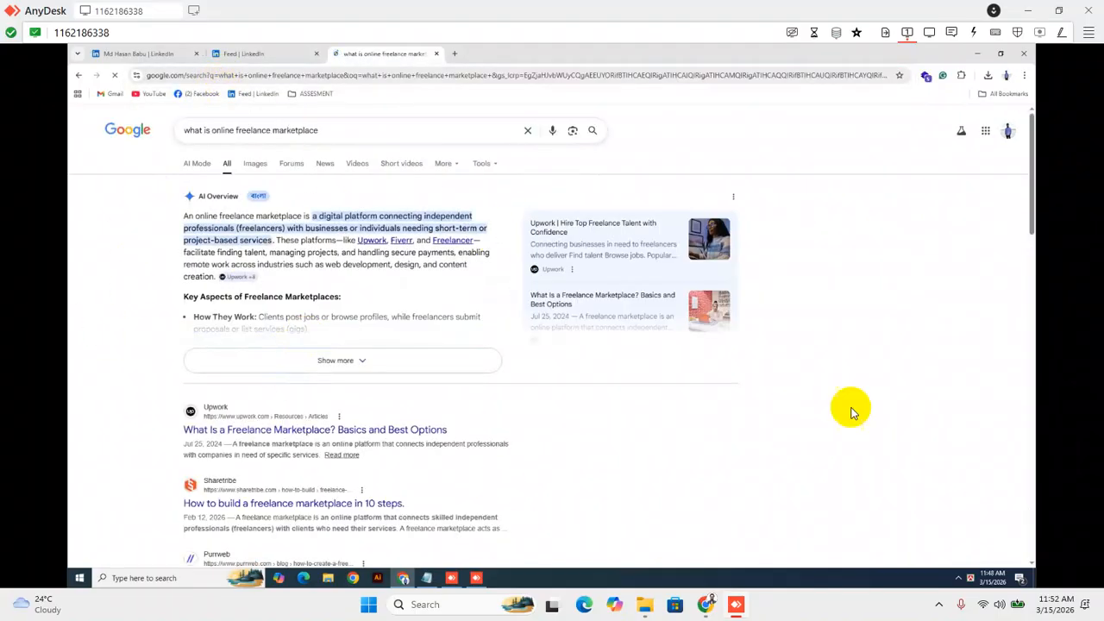
- Expand the AI Overview and read its types, benefits and revenue model of freelance marketplaces
click(366, 362)
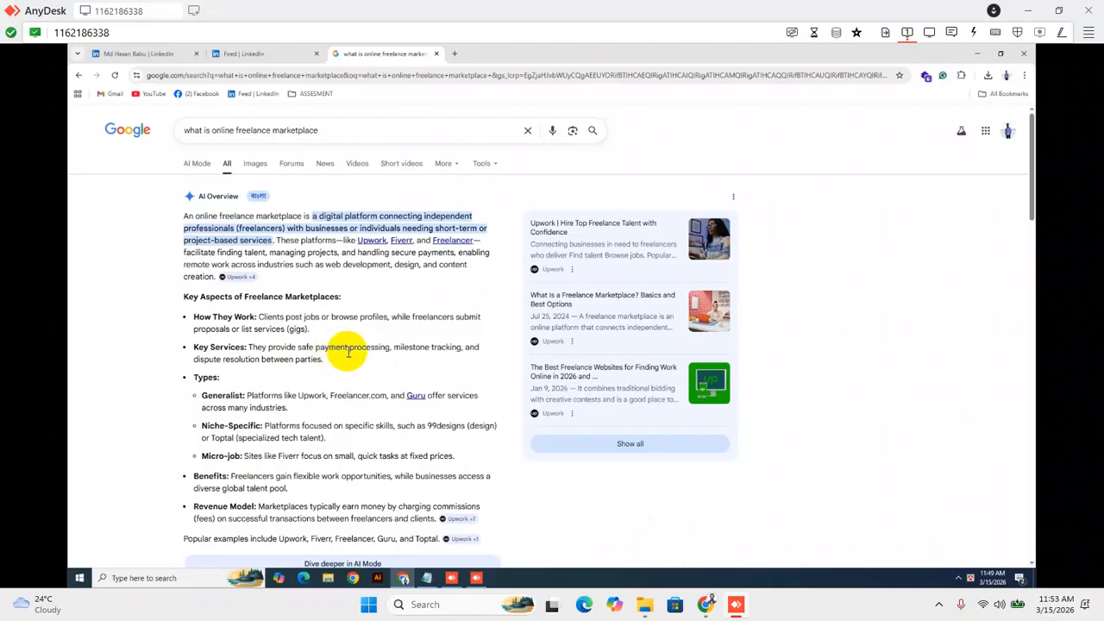
scroll(344, 350, down, 2)
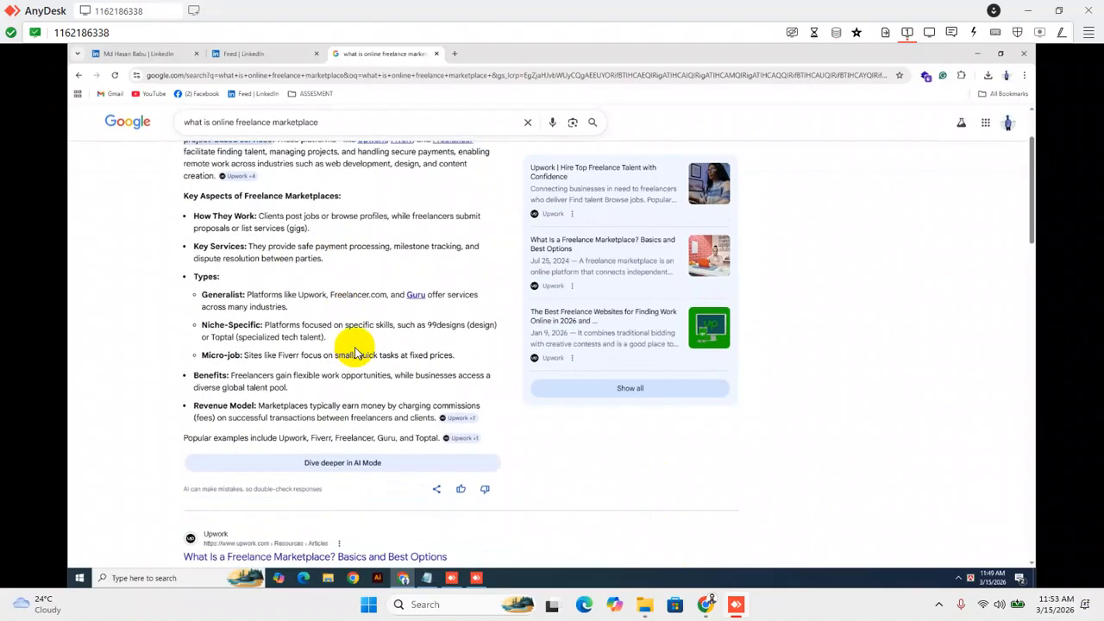
scroll(353, 354, up, 2)
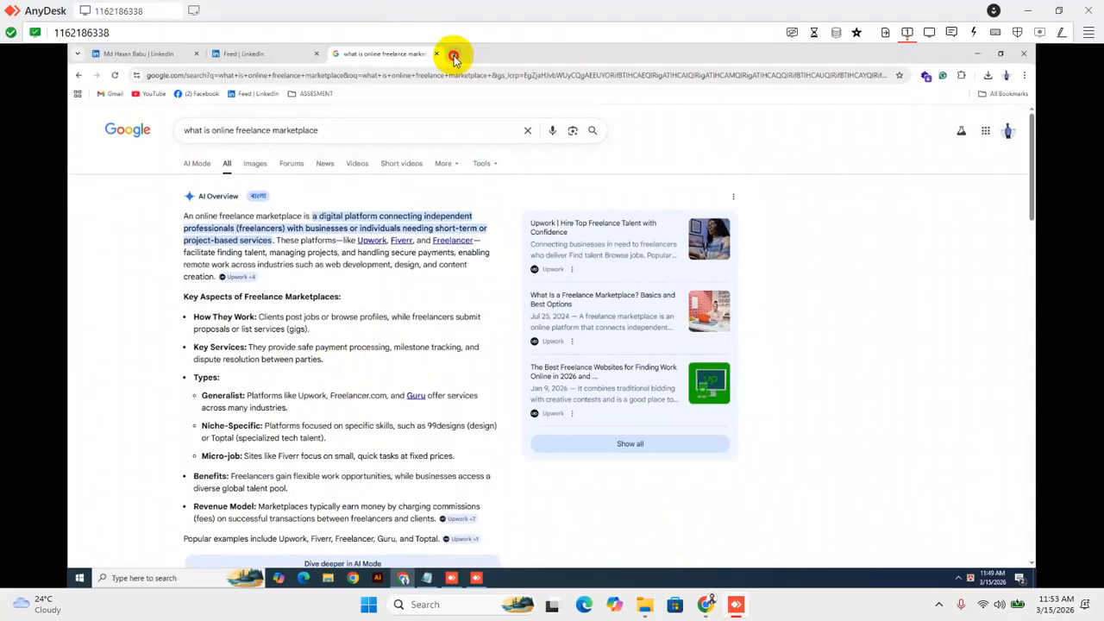
click(454, 55)
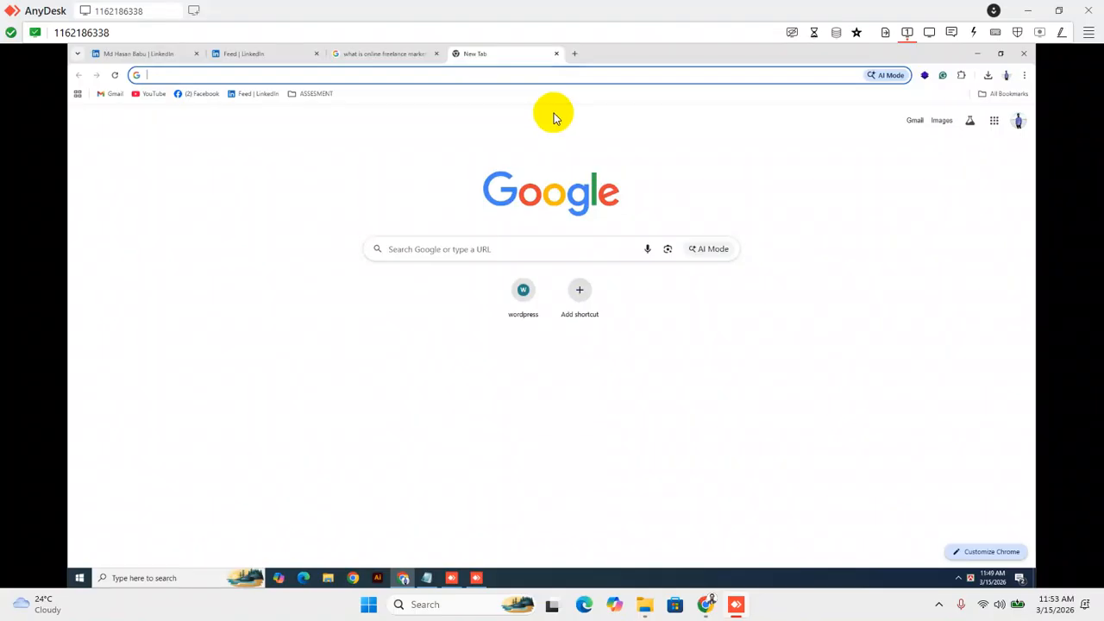
- Search Google for 'fiverr' and review its site links and company panel
text(fiverr)
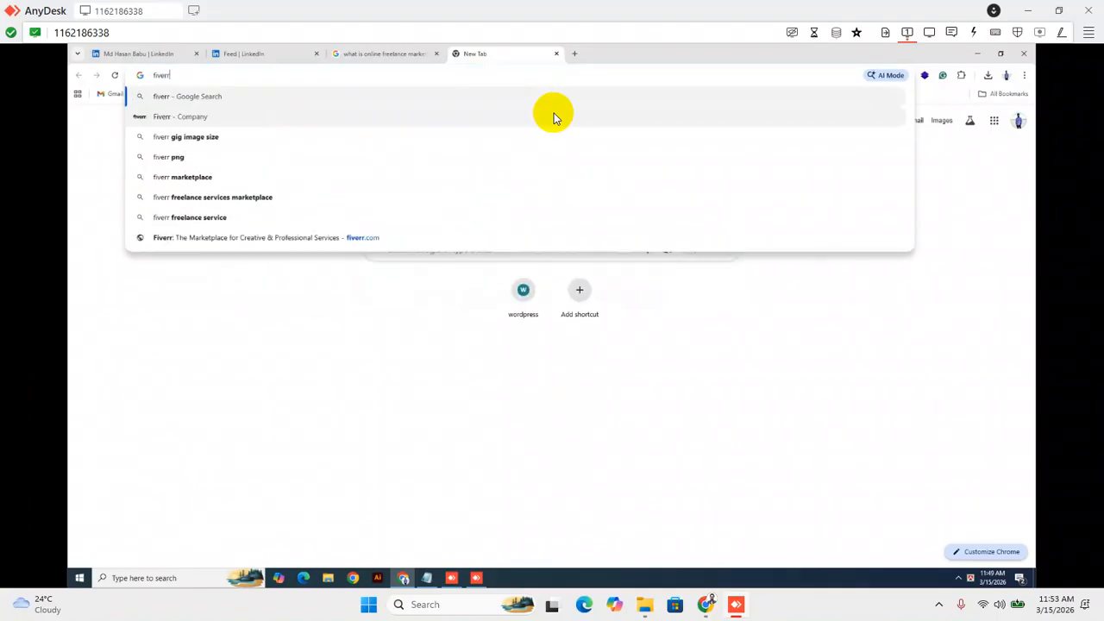
key(Return)
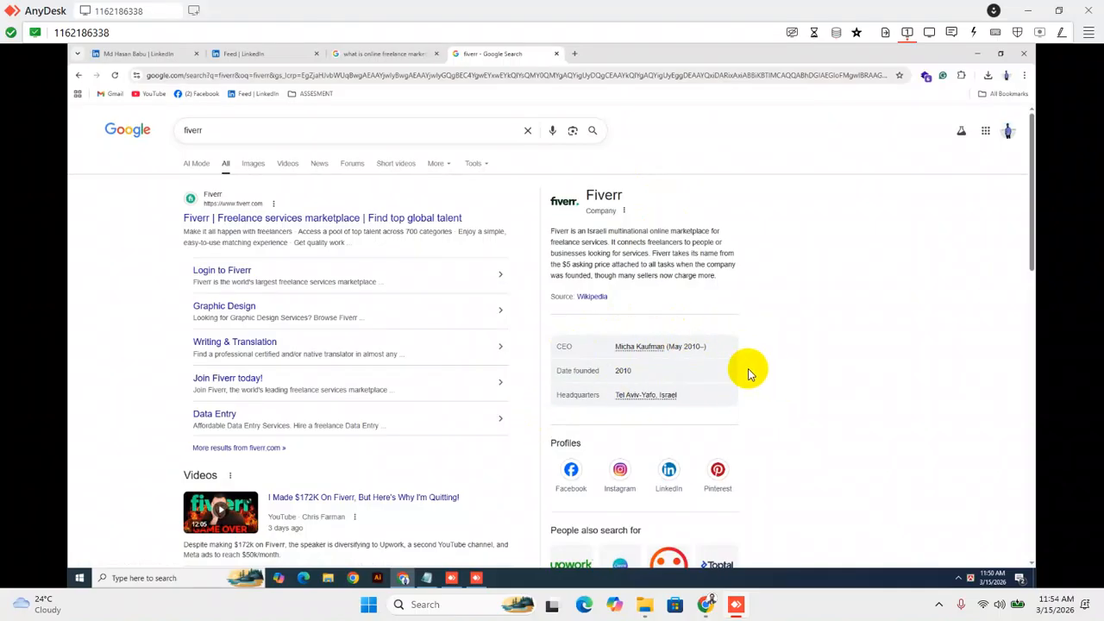
scroll(749, 373, down, 2)
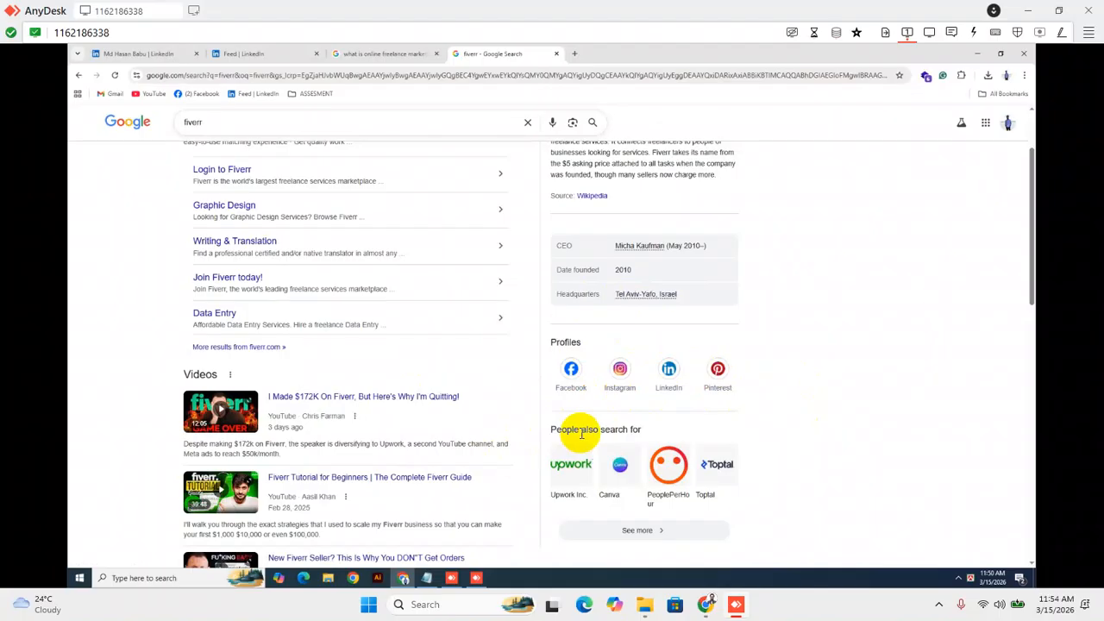
scroll(510, 365, up, 3)
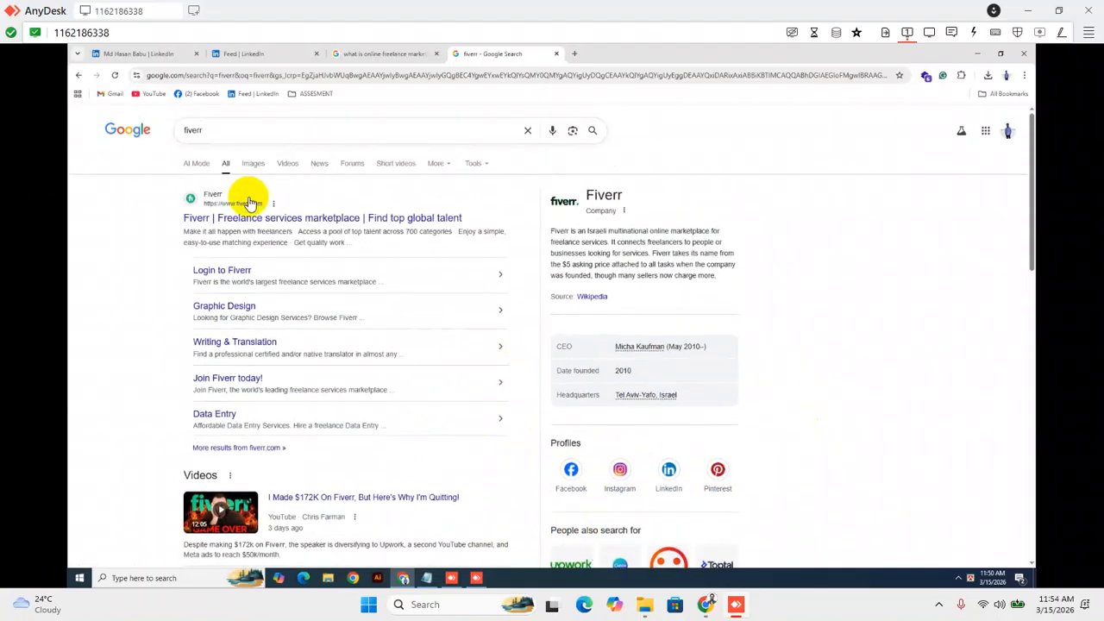
- Open Fiverr's official site, dismiss the Google sign-in prompt, and go to Become a Seller
click(257, 221)
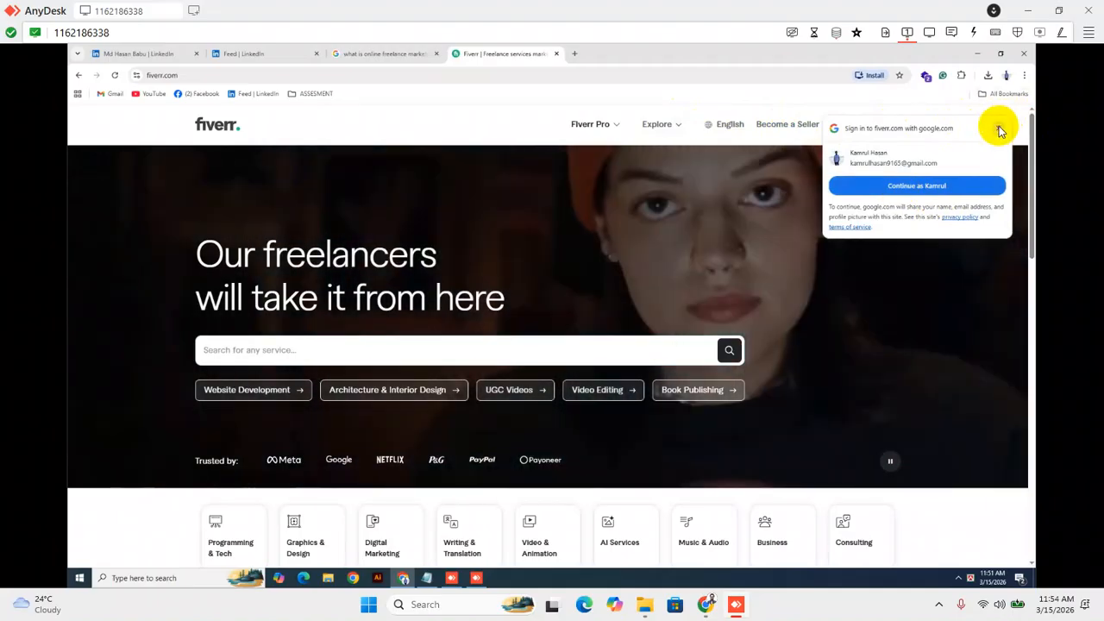
click(1000, 130)
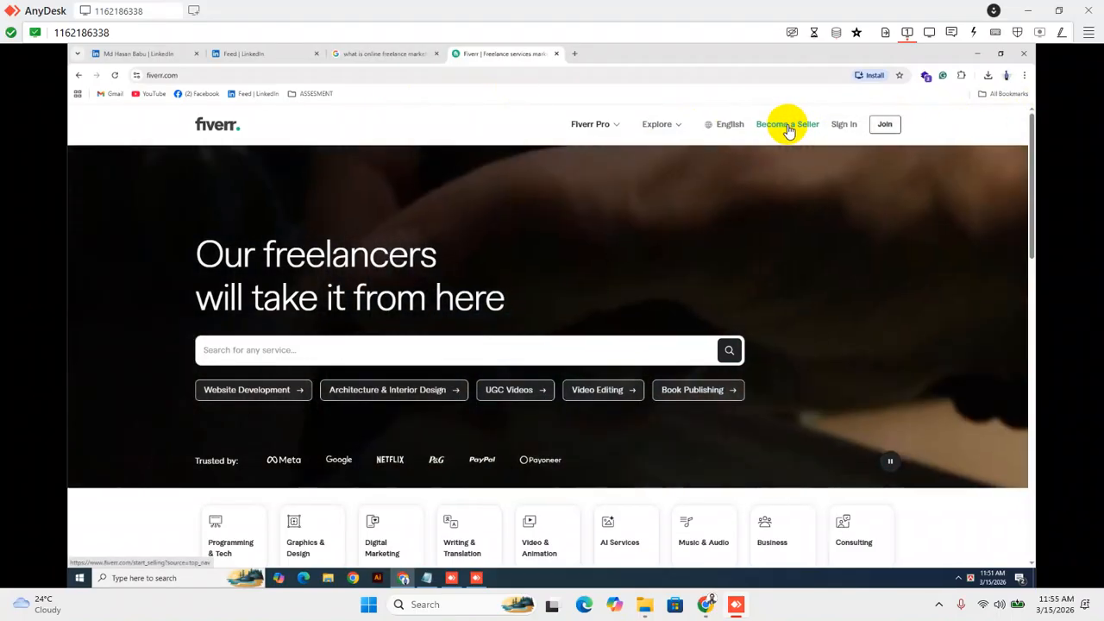
click(789, 128)
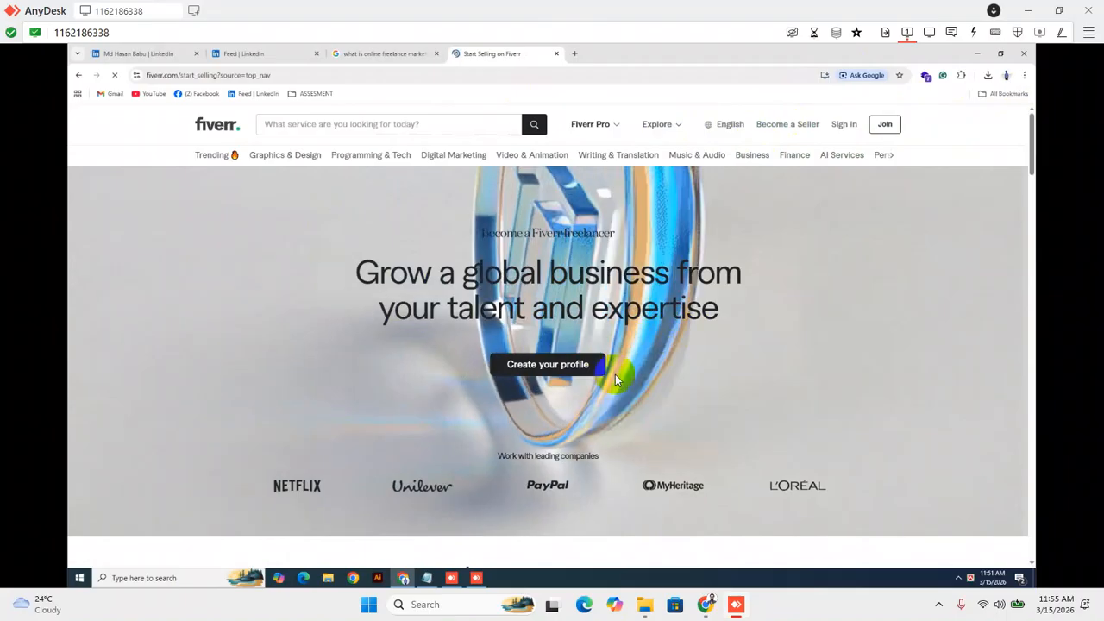
- Start a Fiverr seller profile using the 'Continue with email' sign-up option
scroll(462, 397, down, 1)
scroll(481, 403, up, 1)
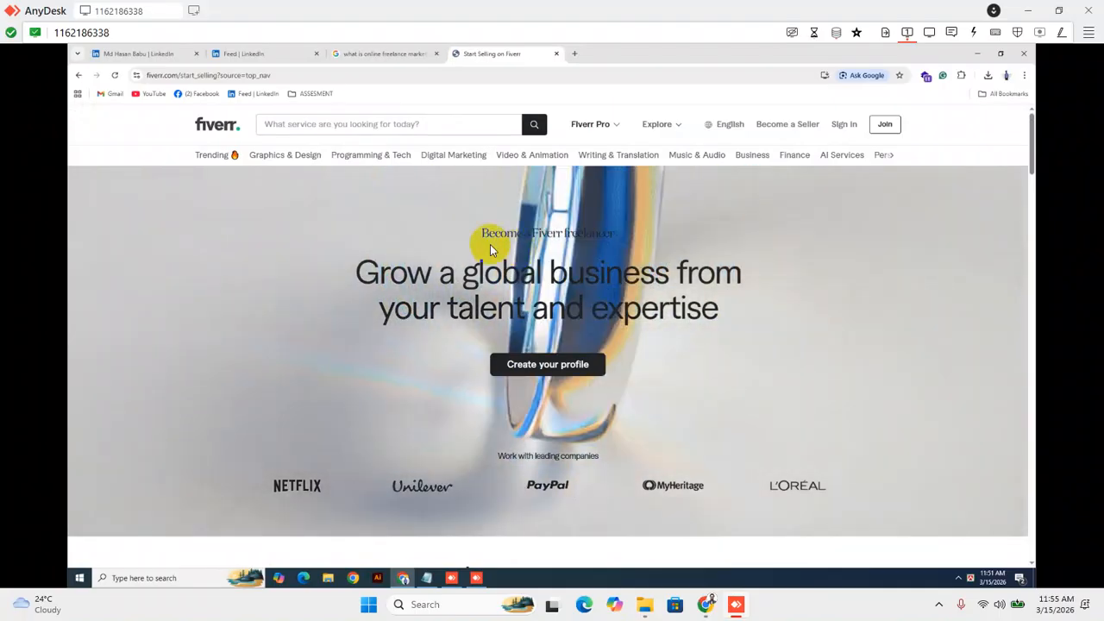
click(519, 365)
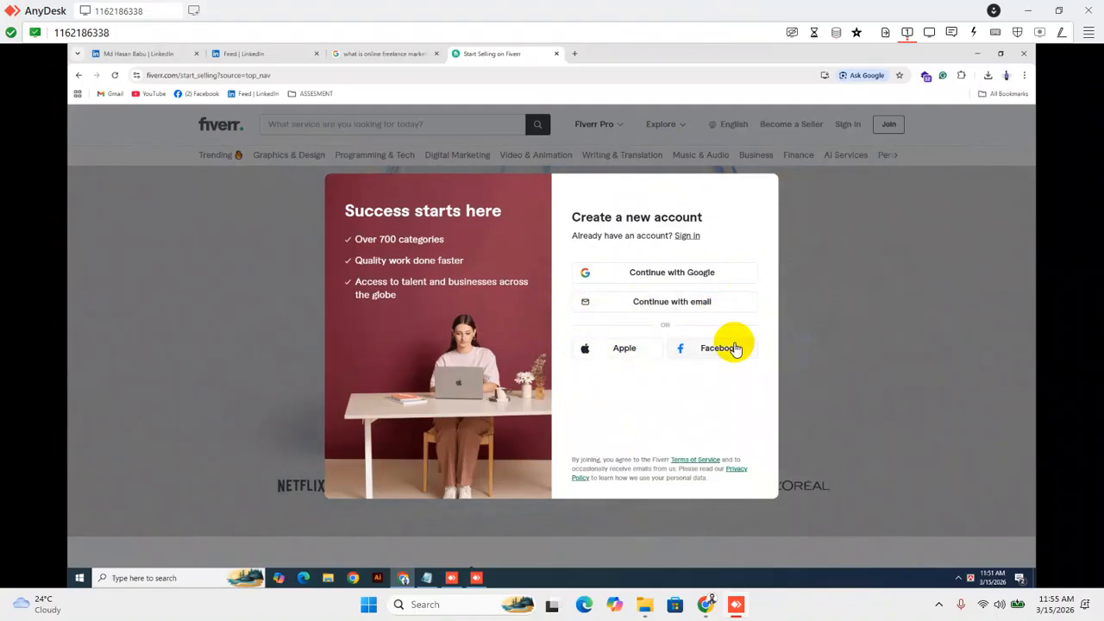
click(661, 302)
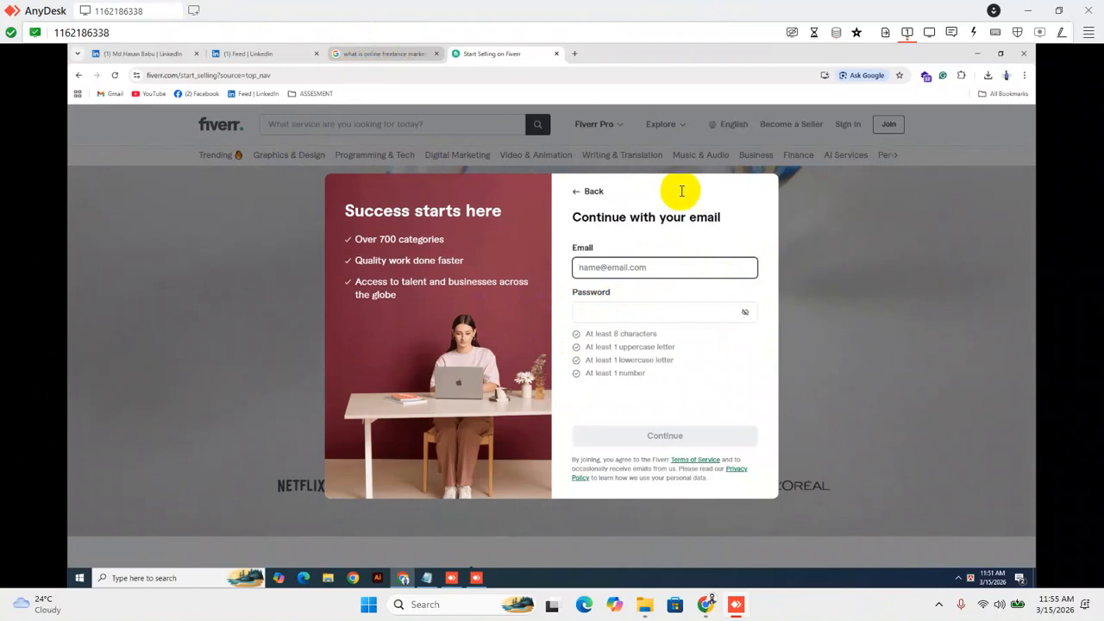
click(573, 56)
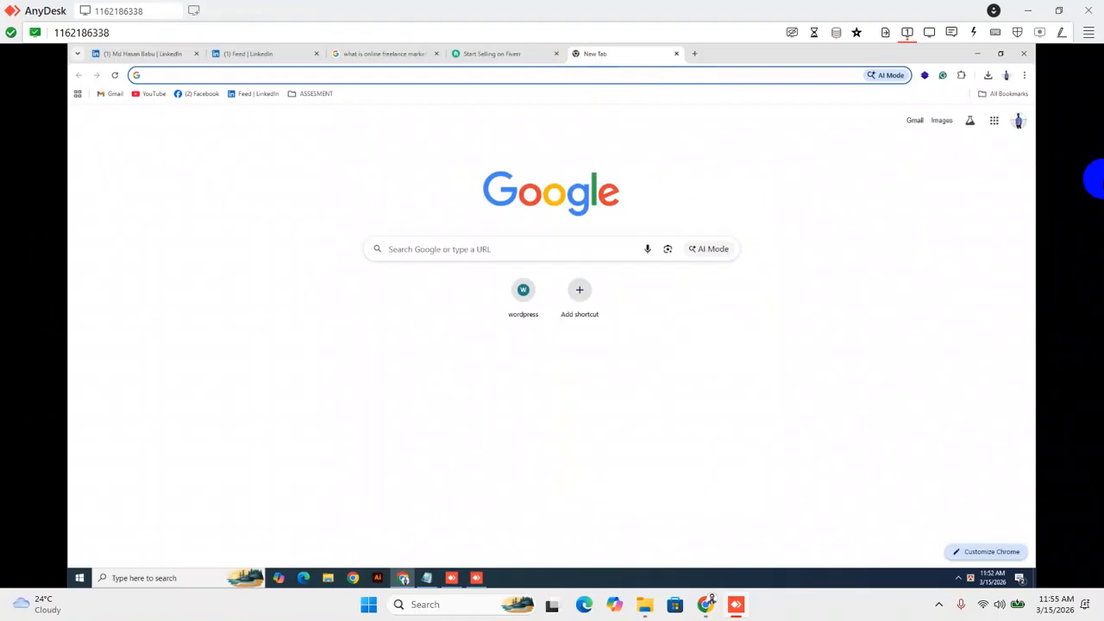
- Confirm the Pinterest email address from the Gmail inbox, then close the Pinterest page
click(916, 123)
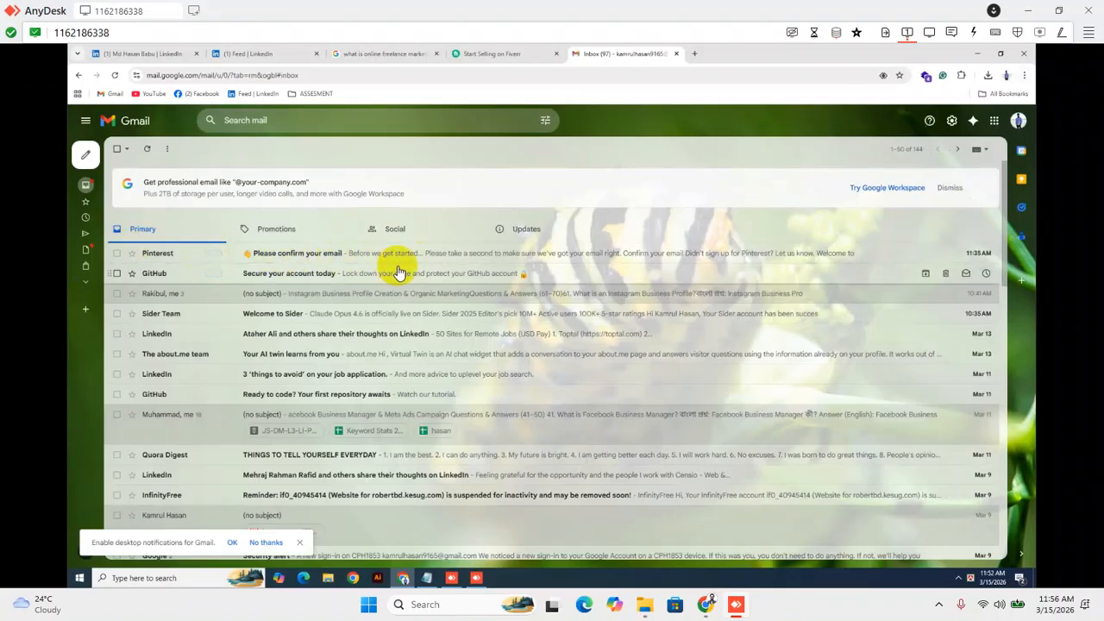
click(337, 256)
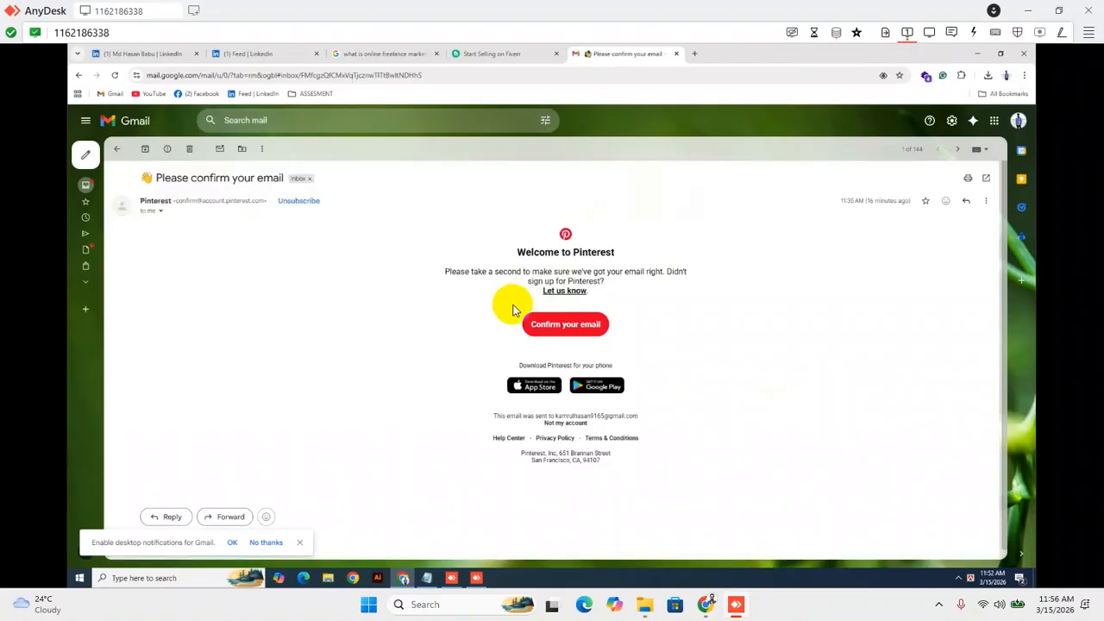
click(550, 326)
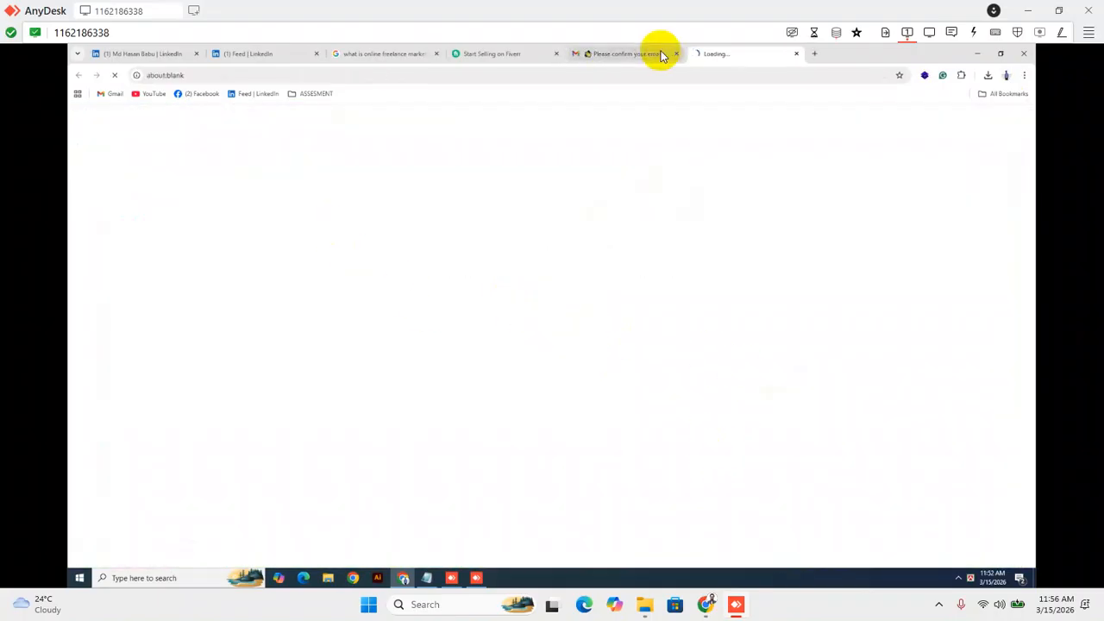
click(624, 54)
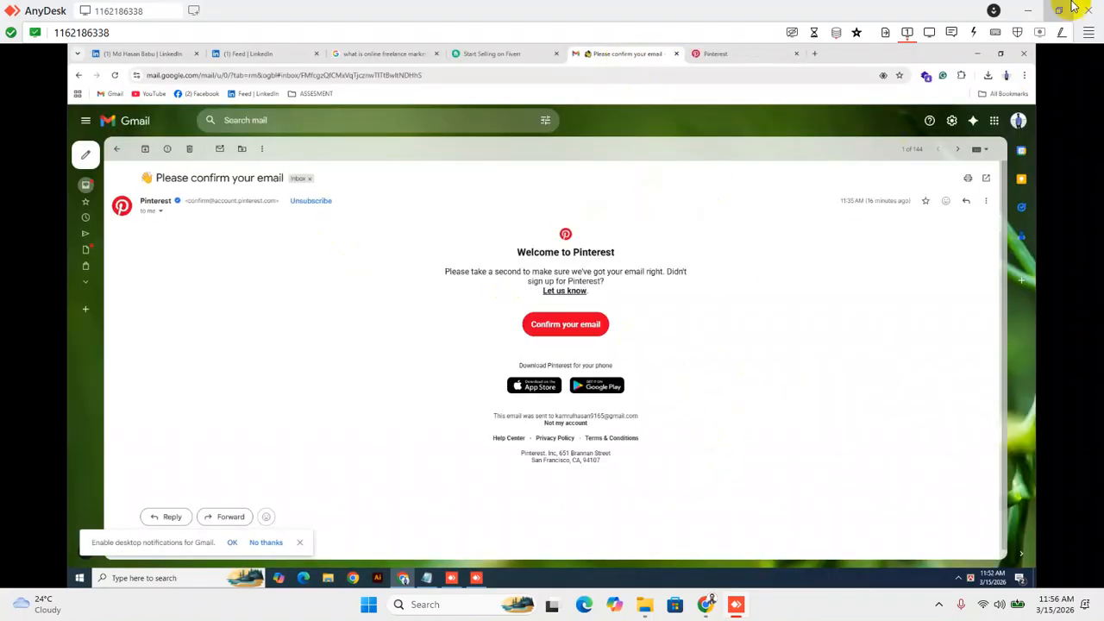
click(753, 58)
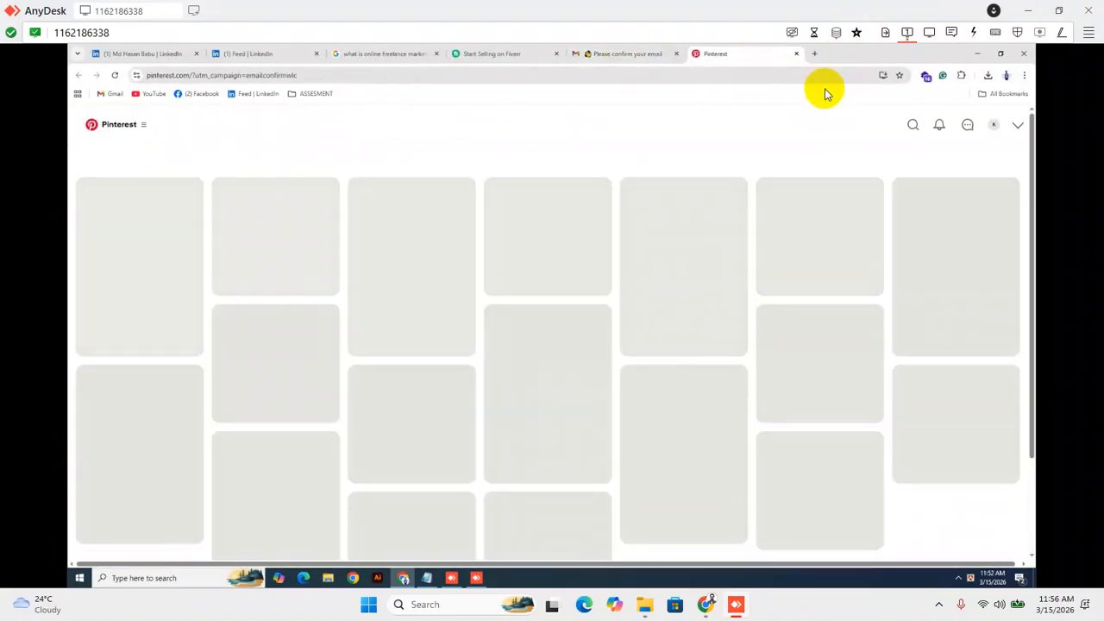
key(ctrl+w)
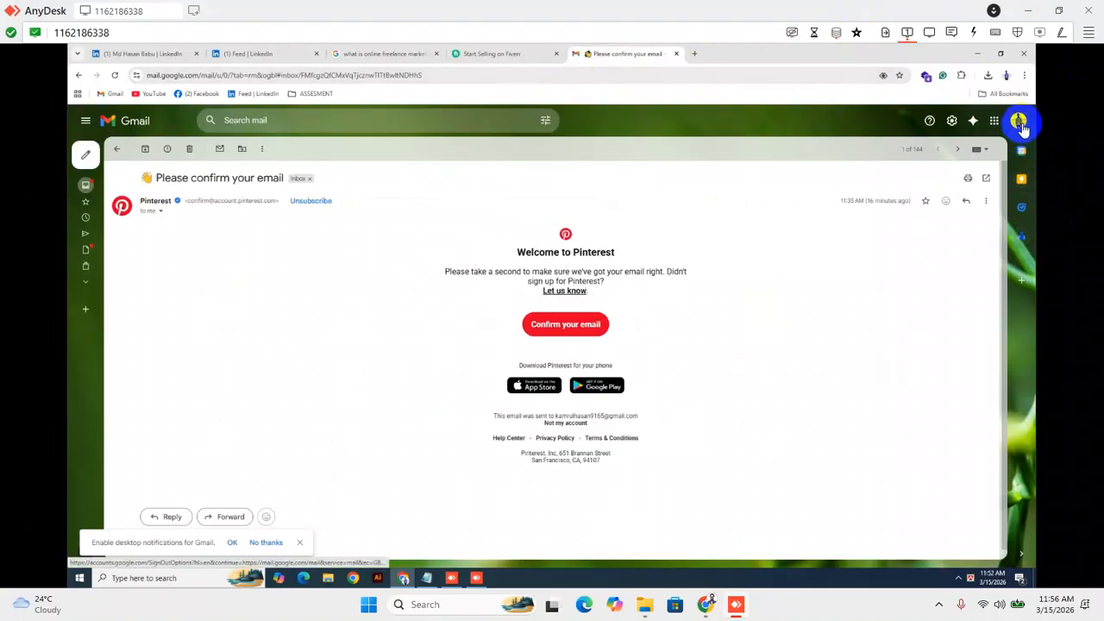
- Select the signed-in Google account's email address and expand Gmail's mail folder list
click(1019, 121)
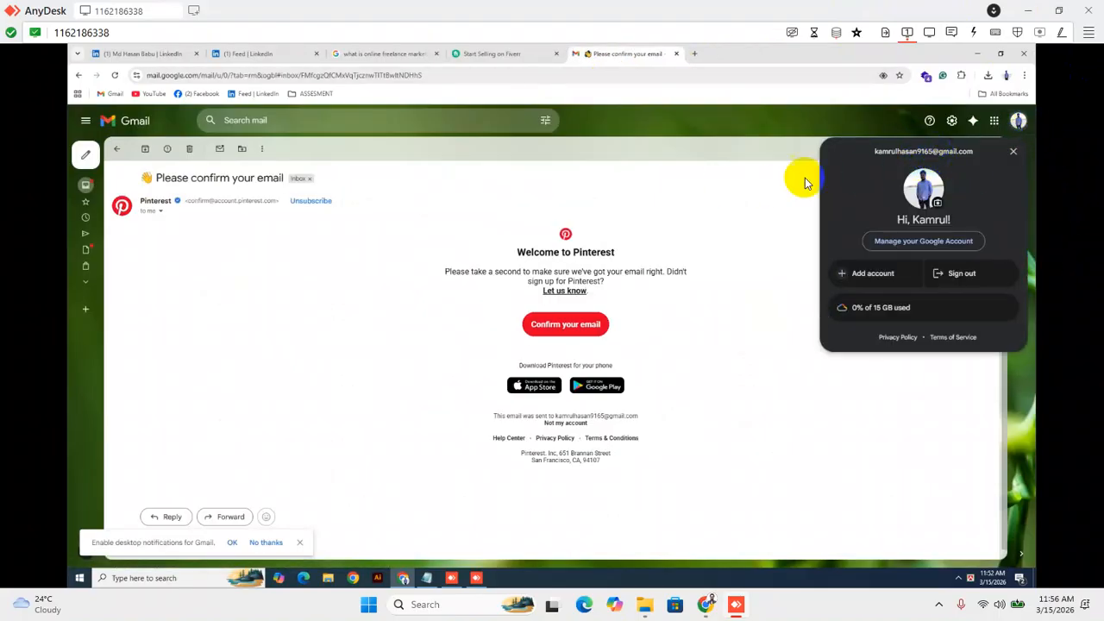
triple_click(940, 152)
key(ctrl+c)
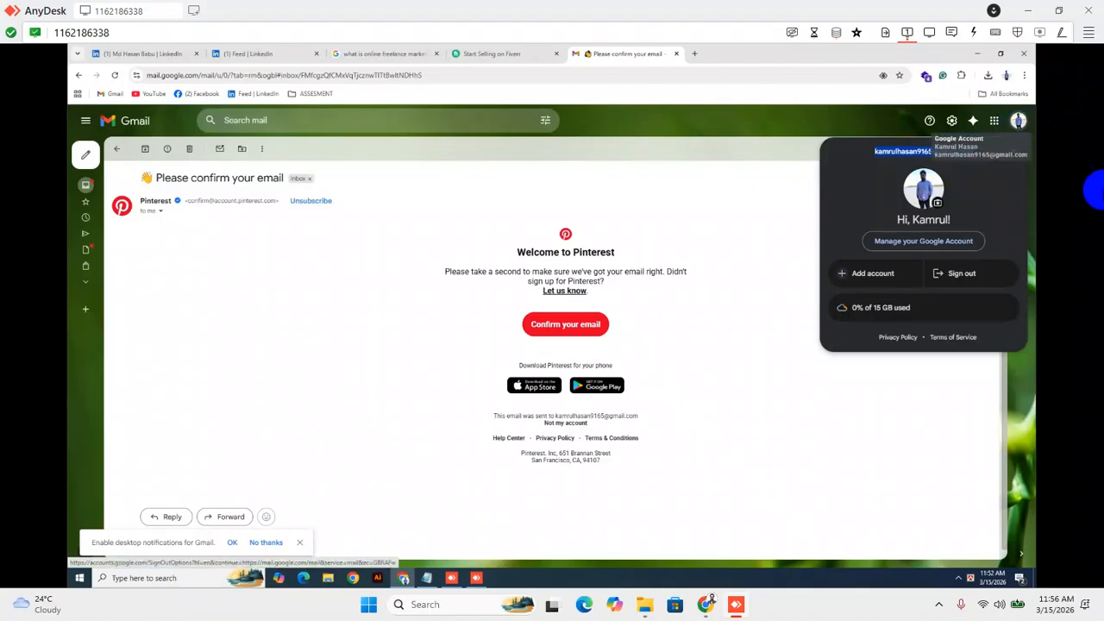
mouse_move(125, 192)
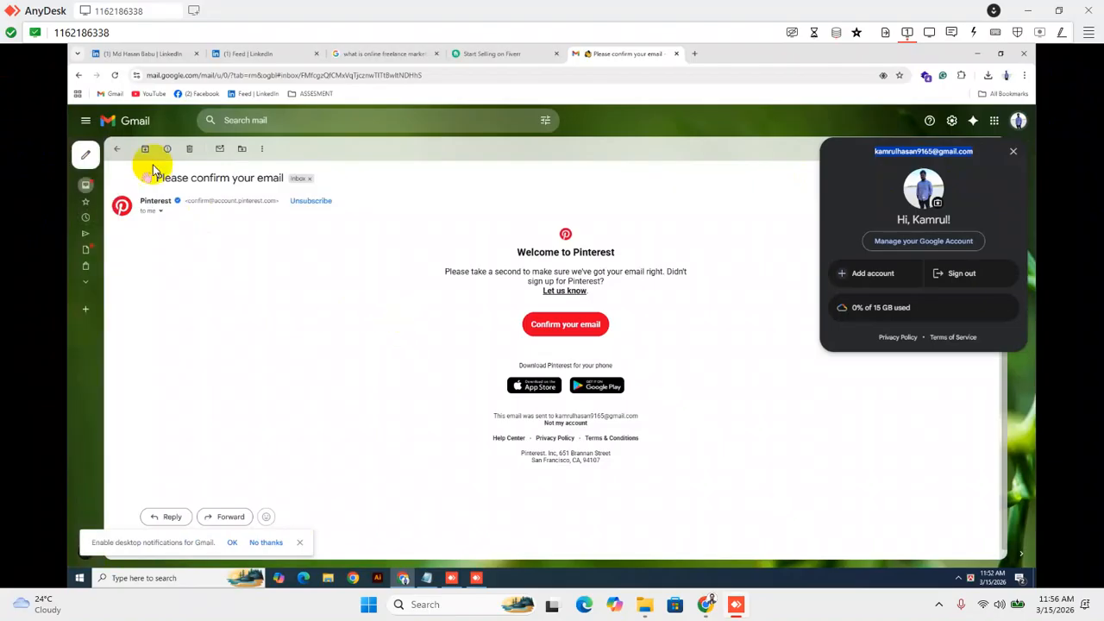
click(85, 121)
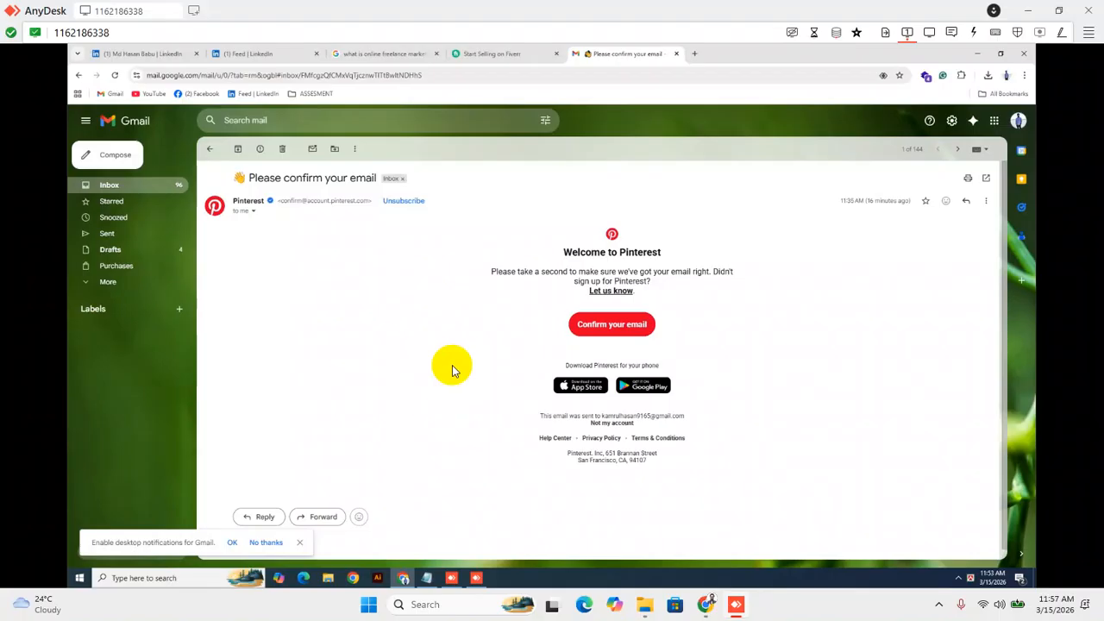
- Return to the Fiverr tab's 'Continue with your email' sign-up form
click(509, 57)
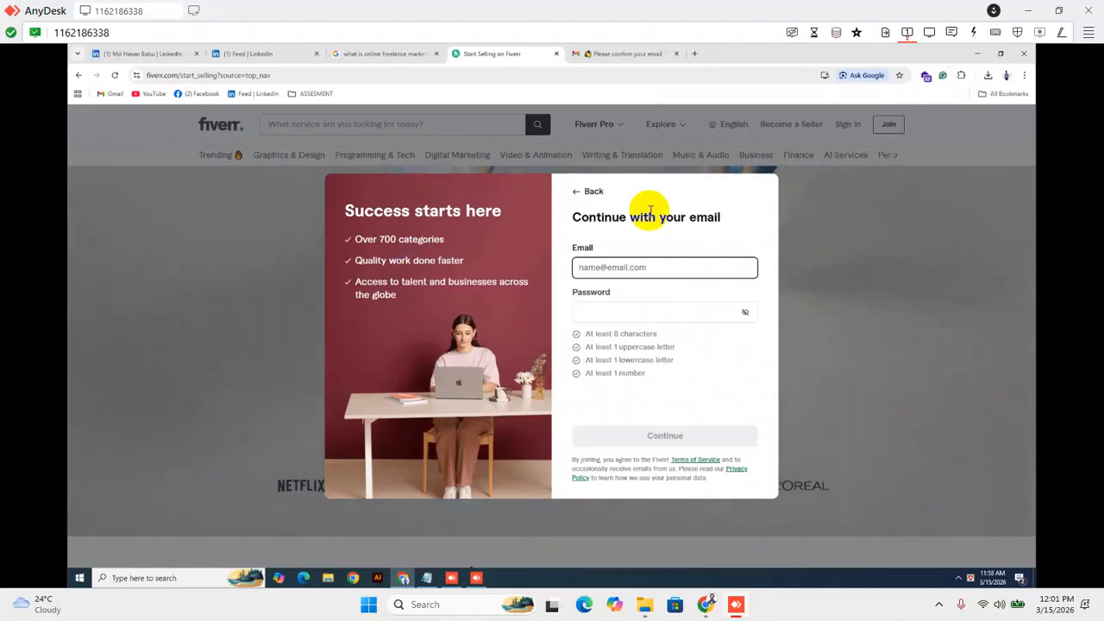
- Paste the account's email address into the Fiverr sign-up Email field
click(604, 269)
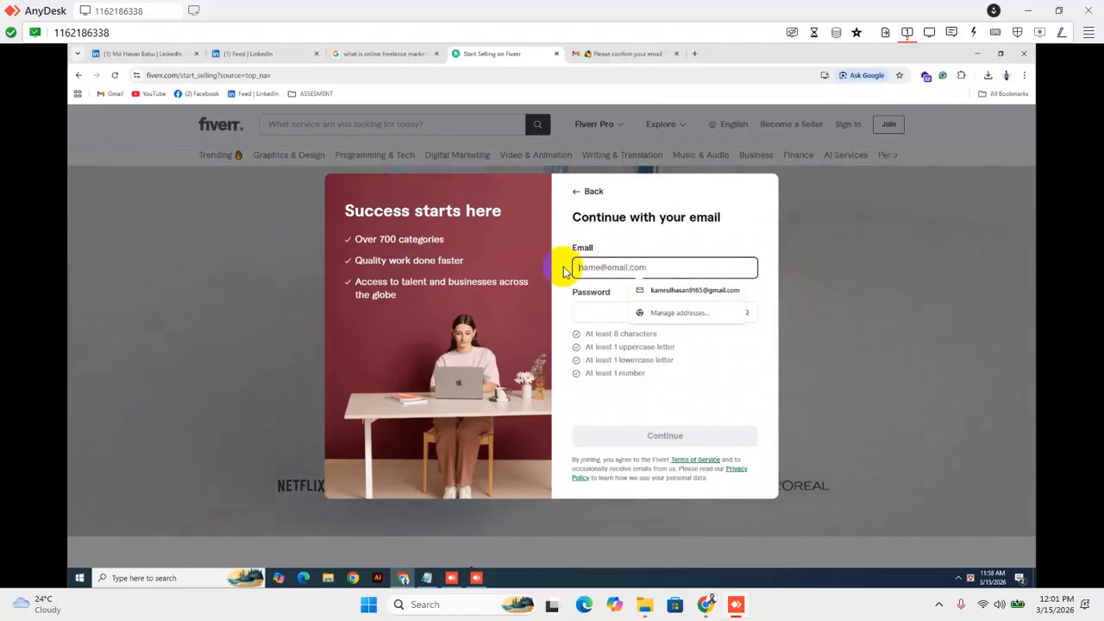
click(587, 310)
click(619, 274)
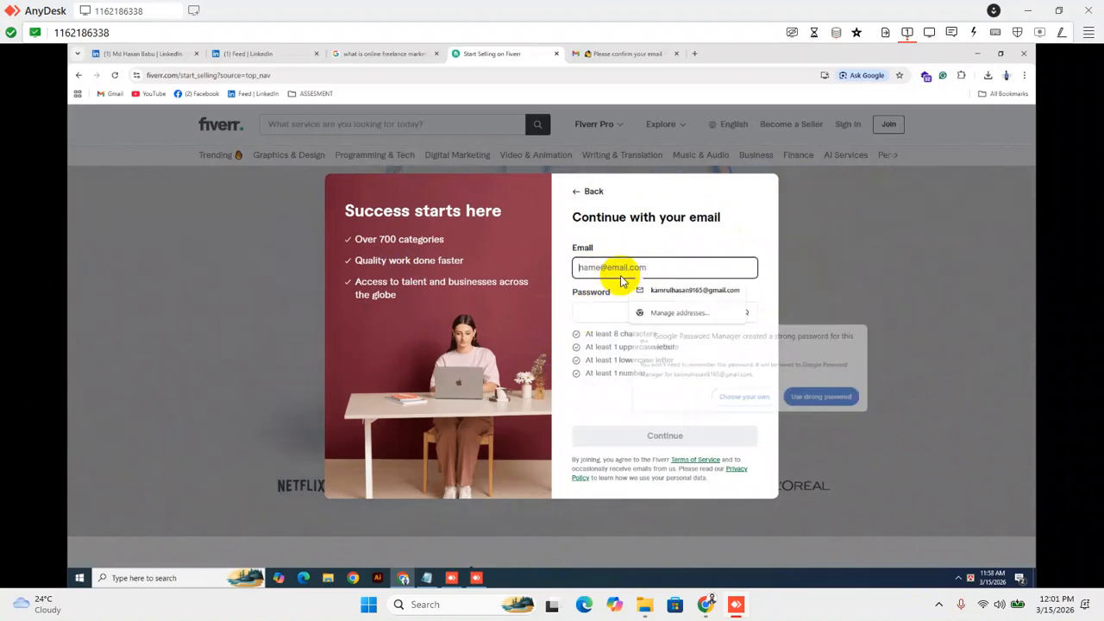
click(581, 311)
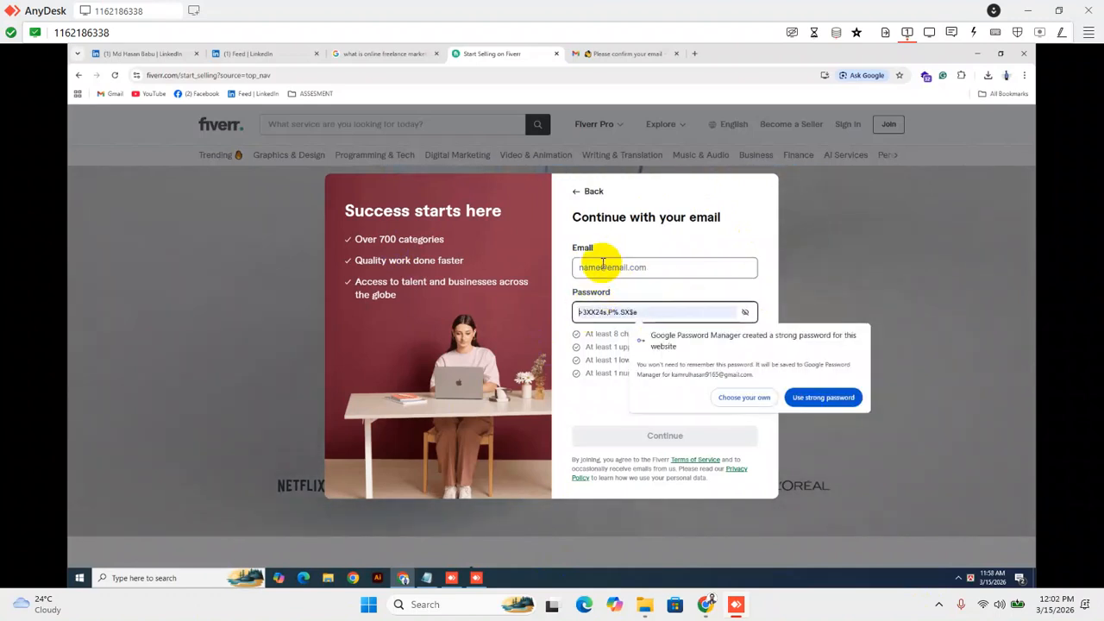
click(603, 265)
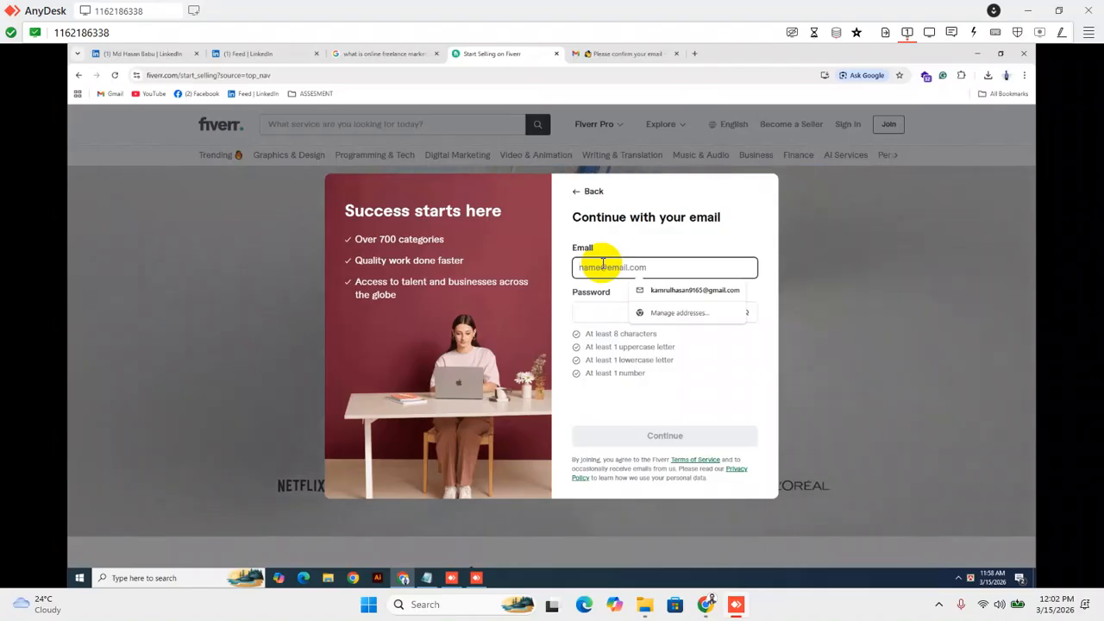
key(ctrl+v)
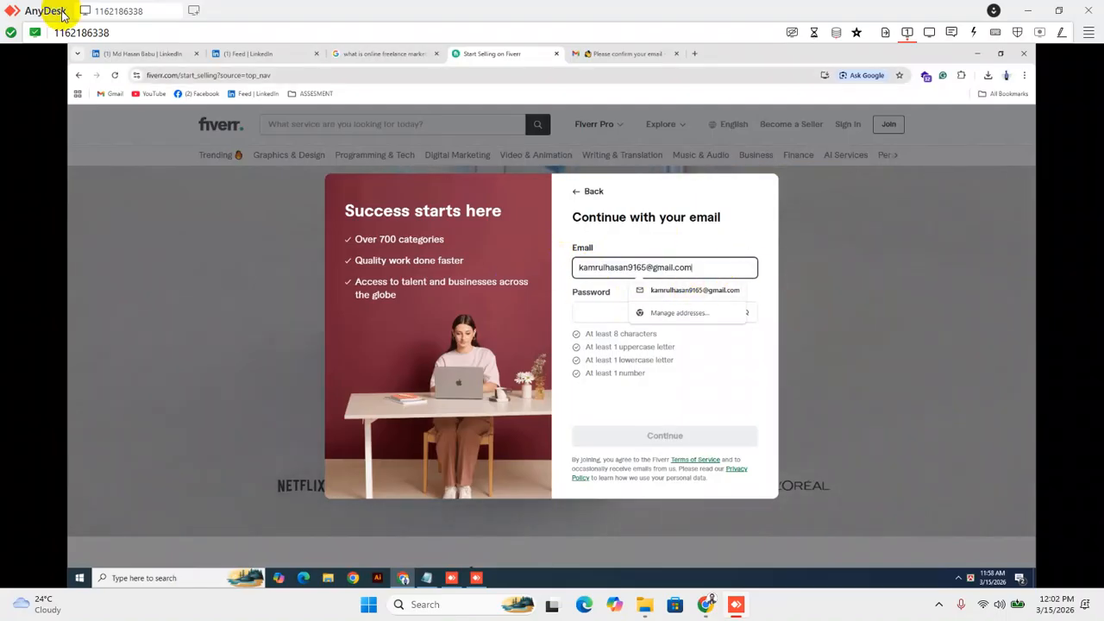
click(650, 56)
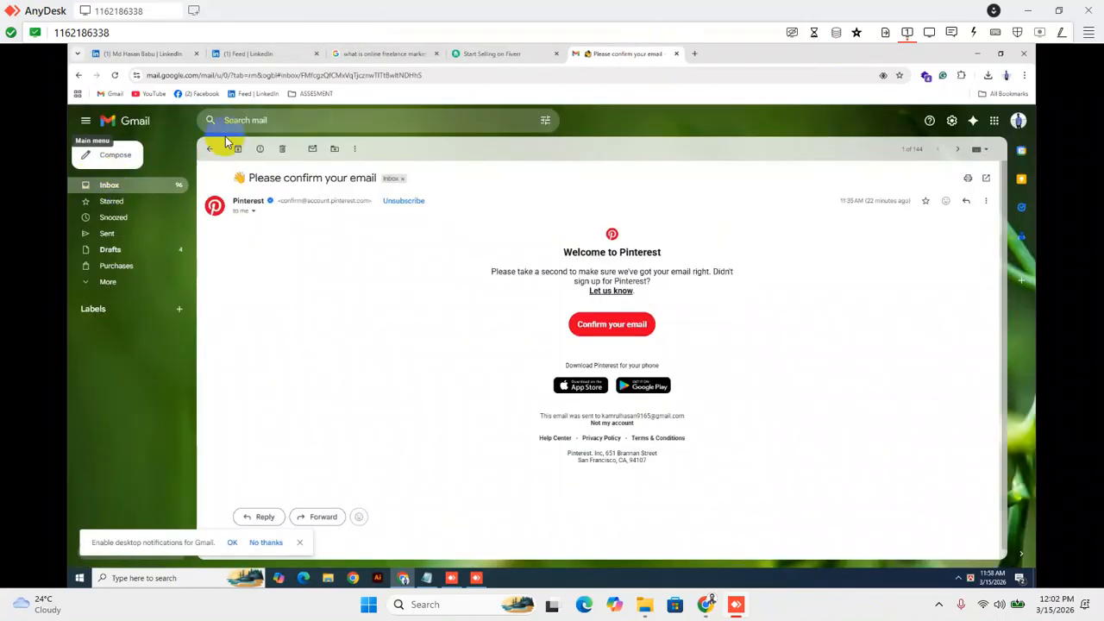
- Search the Gmail inbox for 'fiverr' and open the LinkedIn Fiverr Freelance Graphic Designer email
click(106, 184)
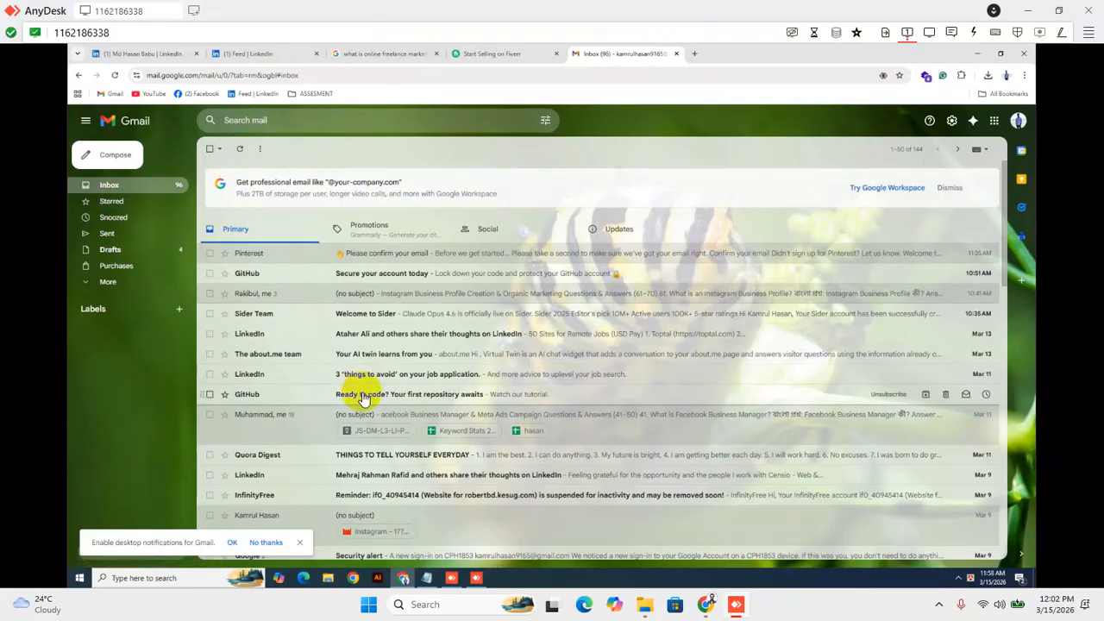
scroll(405, 428, down, 3)
scroll(405, 428, up, 3)
click(248, 122)
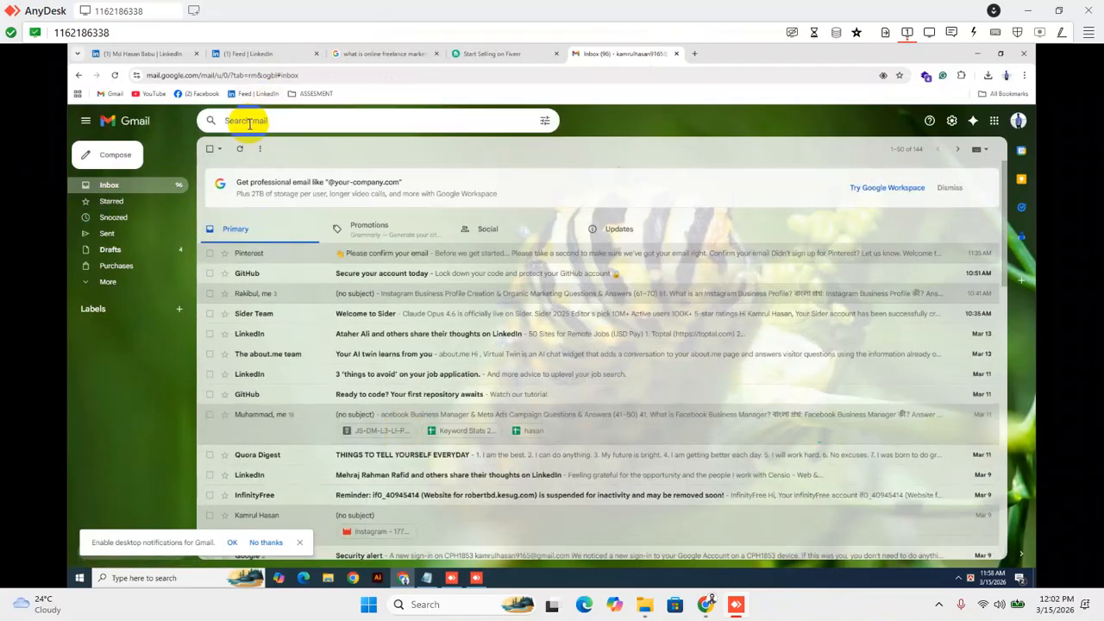
text(fiverr)
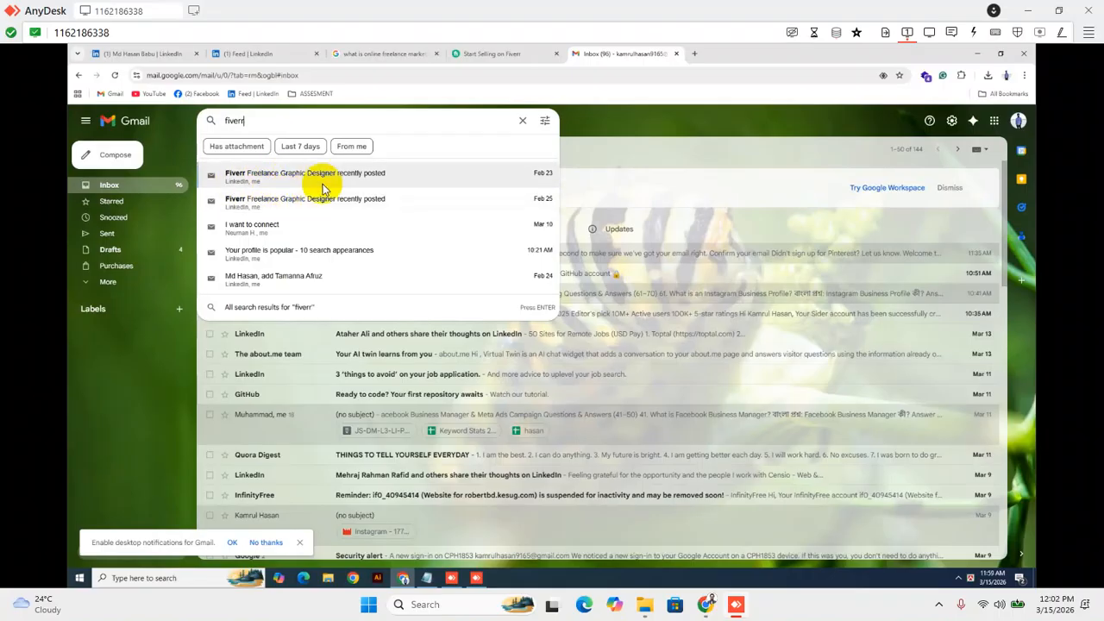
key(Escape)
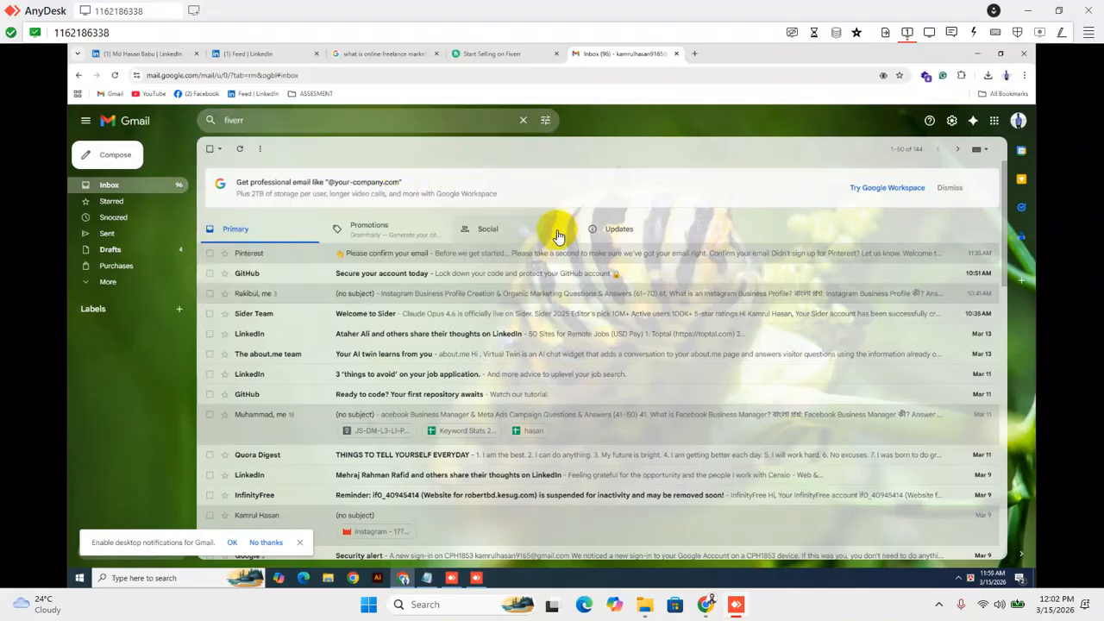
click(557, 236)
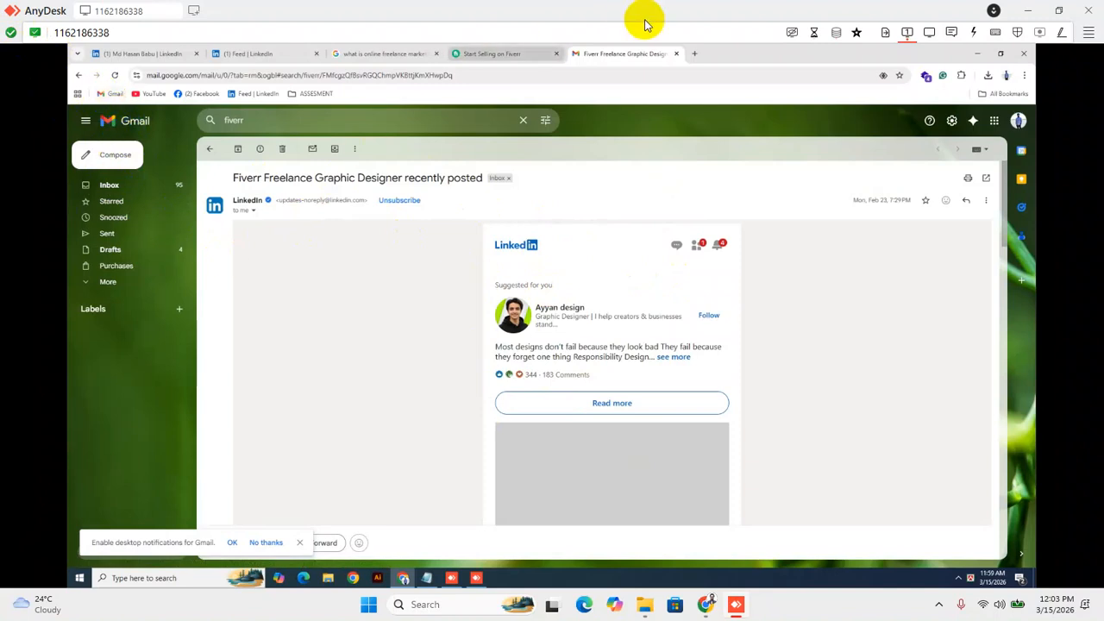
- On the Fiverr sign-up form, decline Google's suggested password to choose your own
click(512, 52)
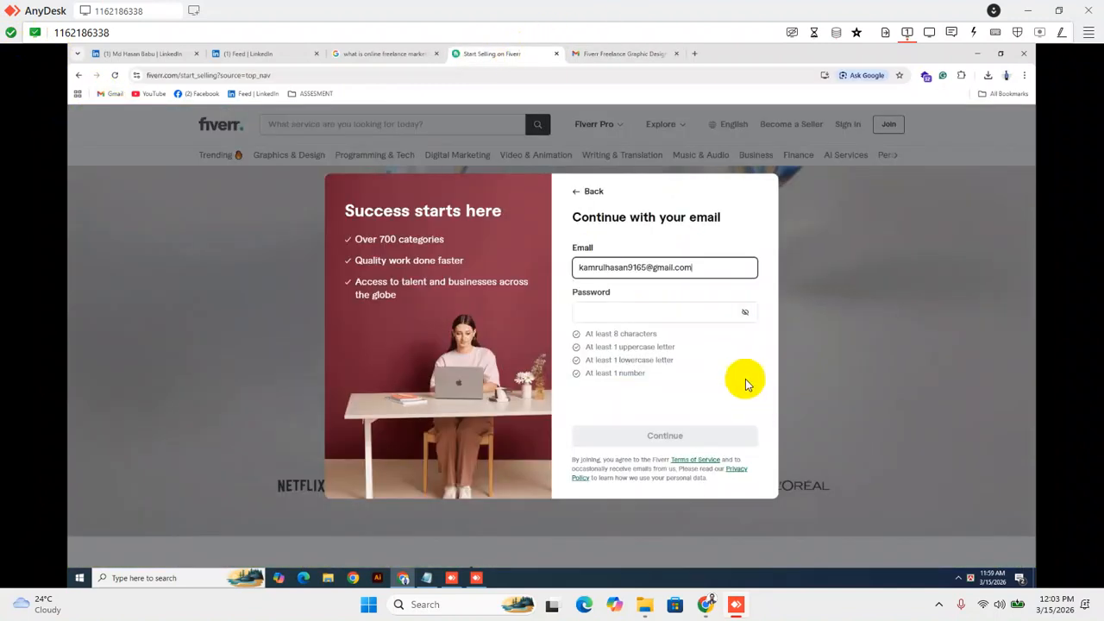
click(605, 316)
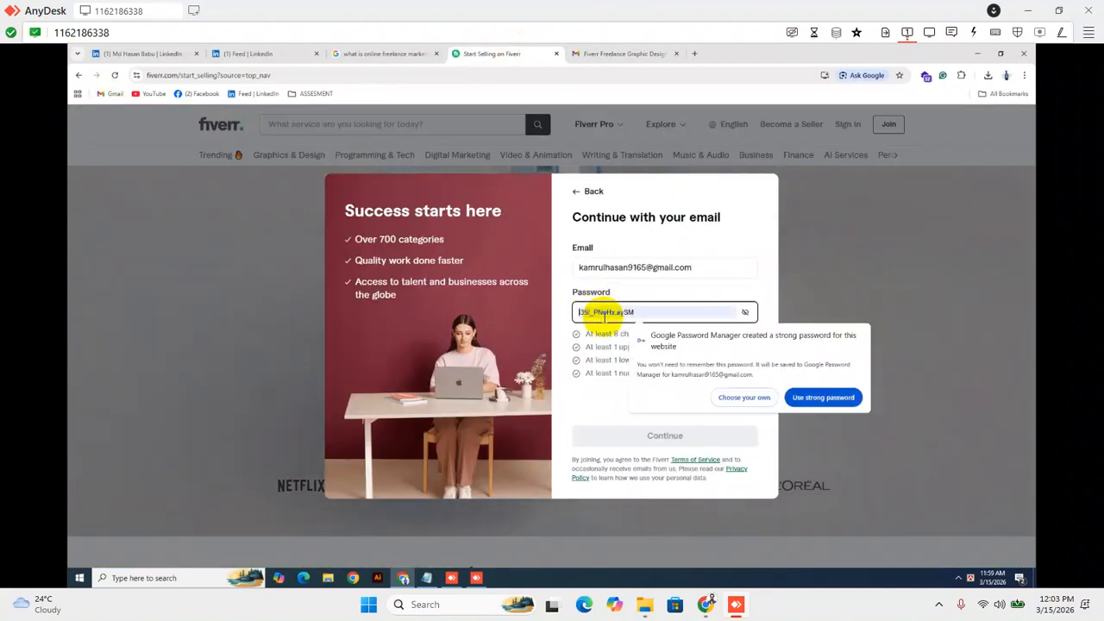
click(744, 399)
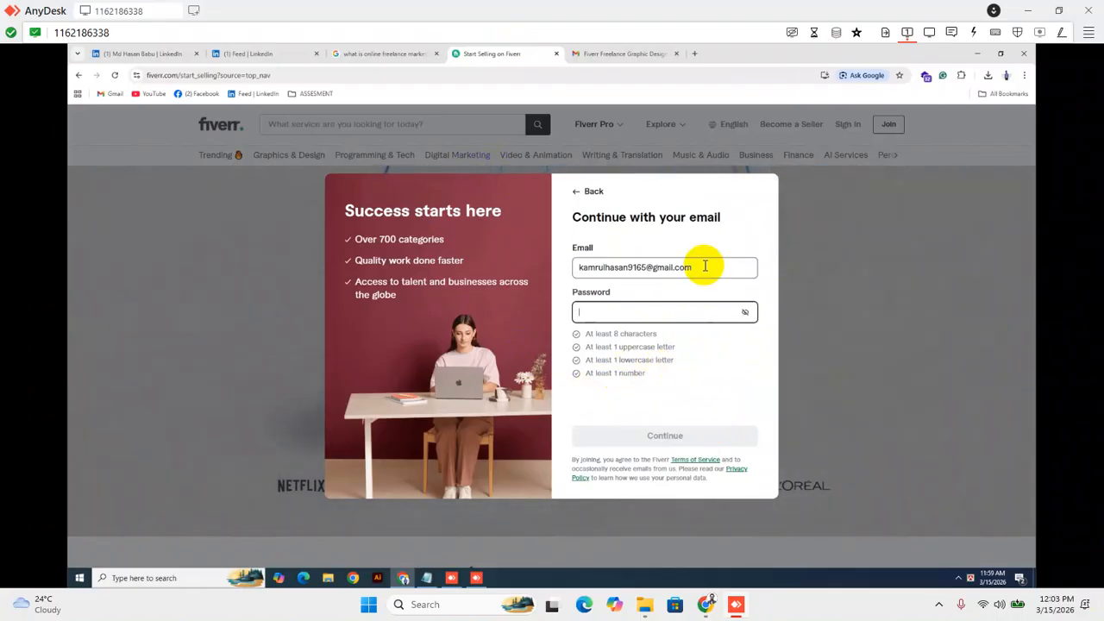
- Draft the new account password in a blank browser tab, then go back to the Fiverr sign-up tab
click(695, 54)
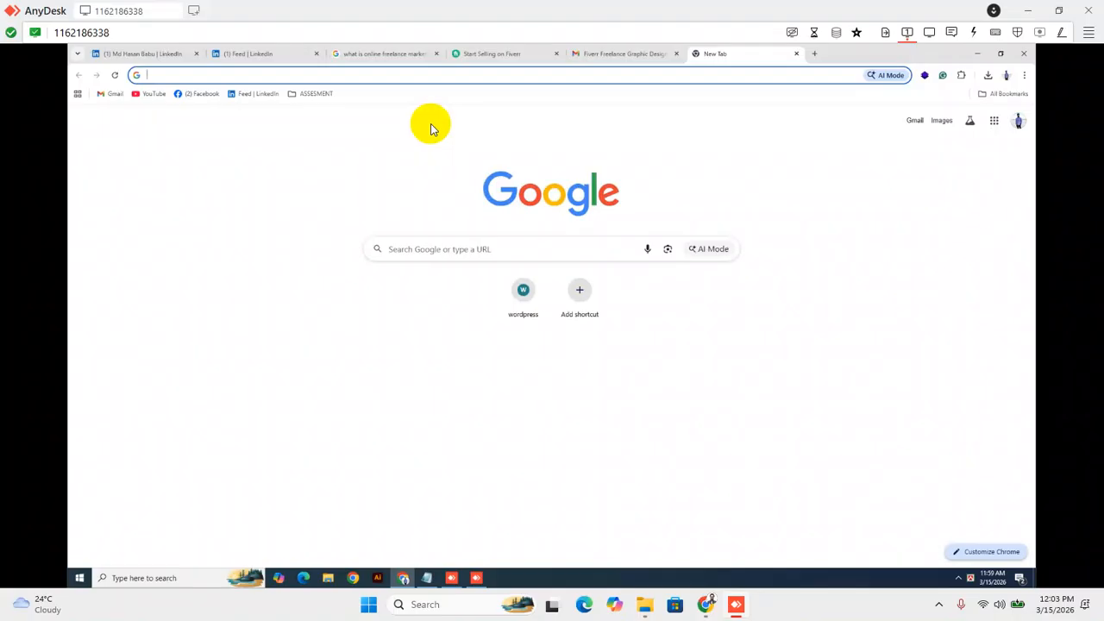
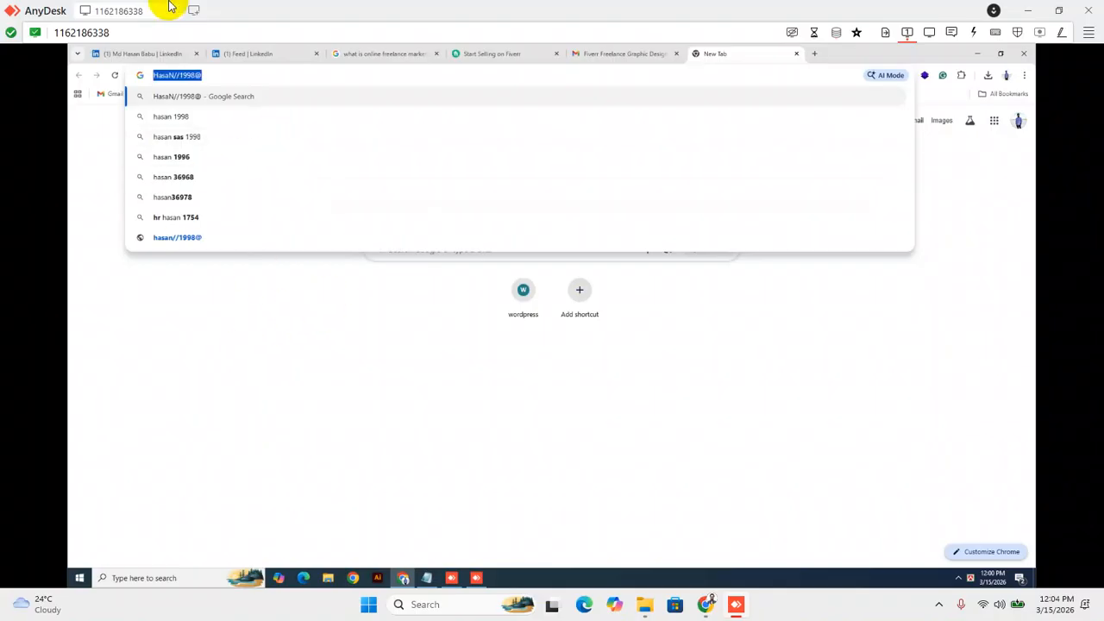
click(504, 55)
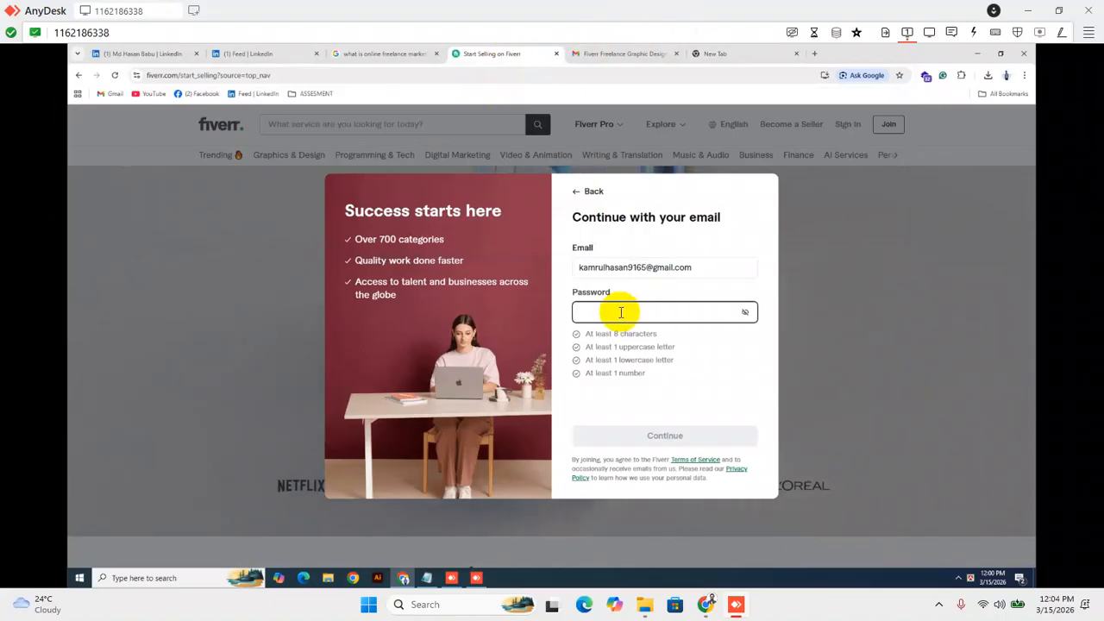
- Paste the drafted password into Fiverr's Password field and continue
key(ctrl+v)
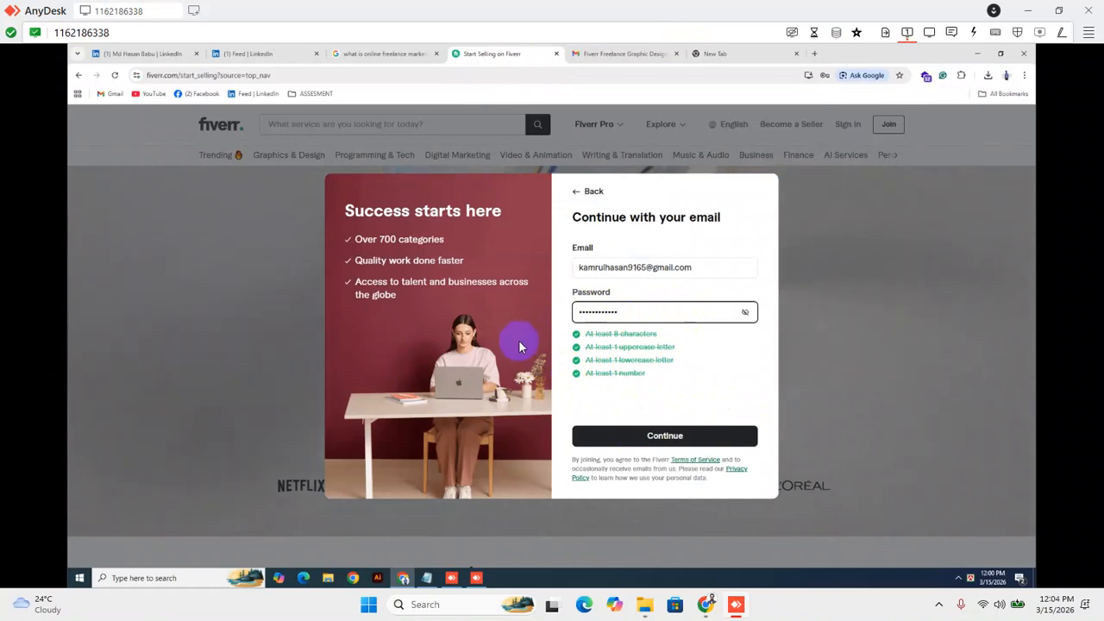
click(663, 436)
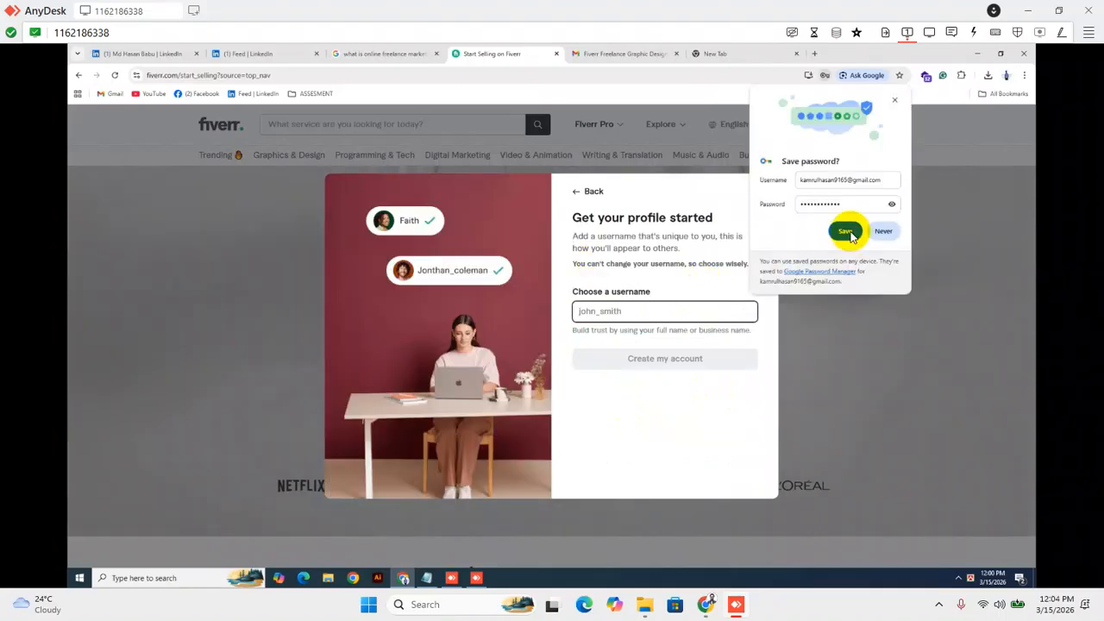
- Save the new Fiverr password in Chrome's 'Save password?' prompt
click(845, 230)
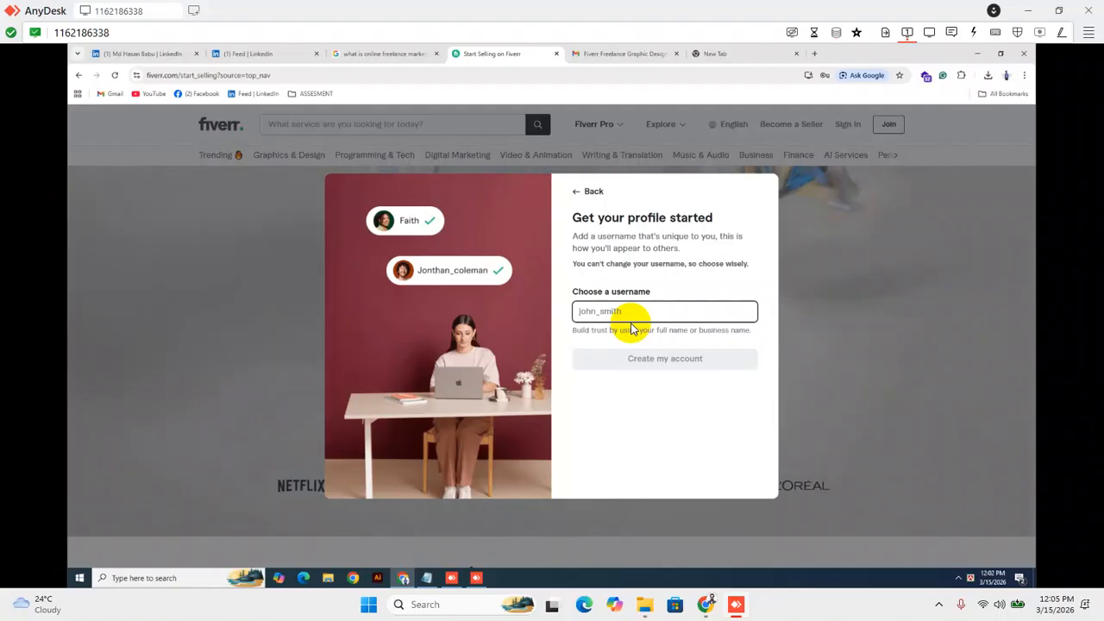
- Enter the username 'adsexpert_', then replace its 'ads' prefix with 'seo'
text(ADS)
key(BackSpace)
key(BackSpace)
text(ads)
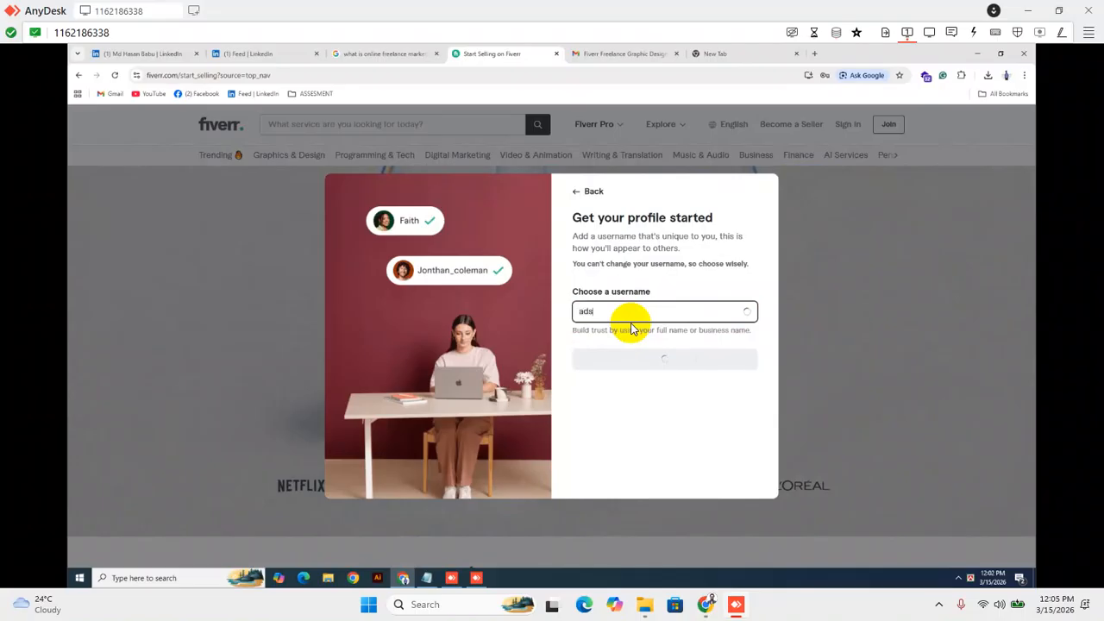
text(exp)
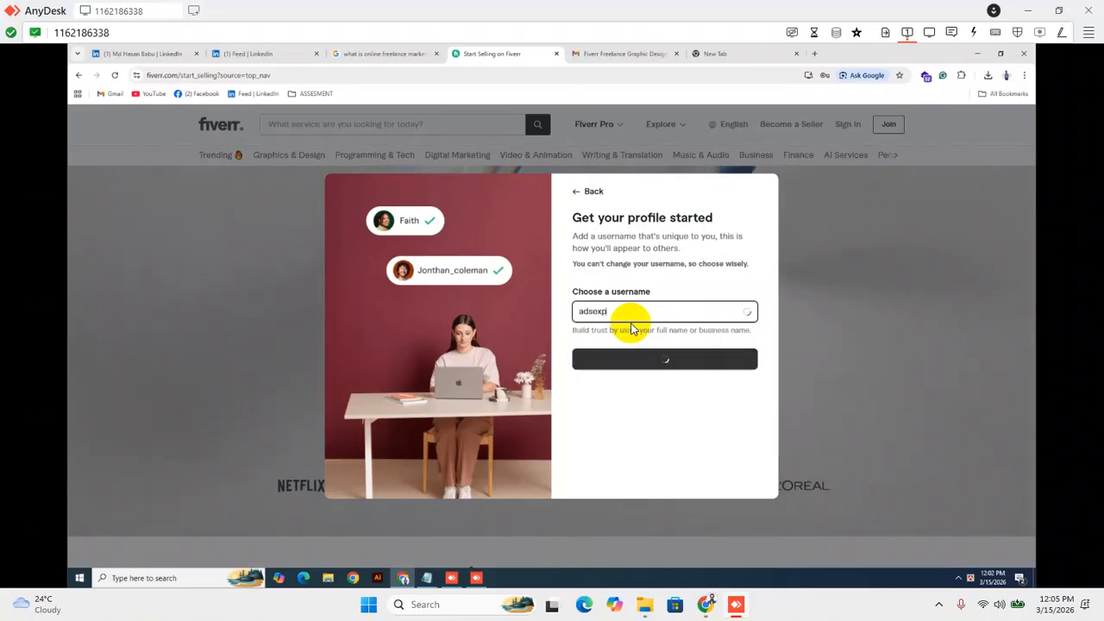
text(ert_hasan)
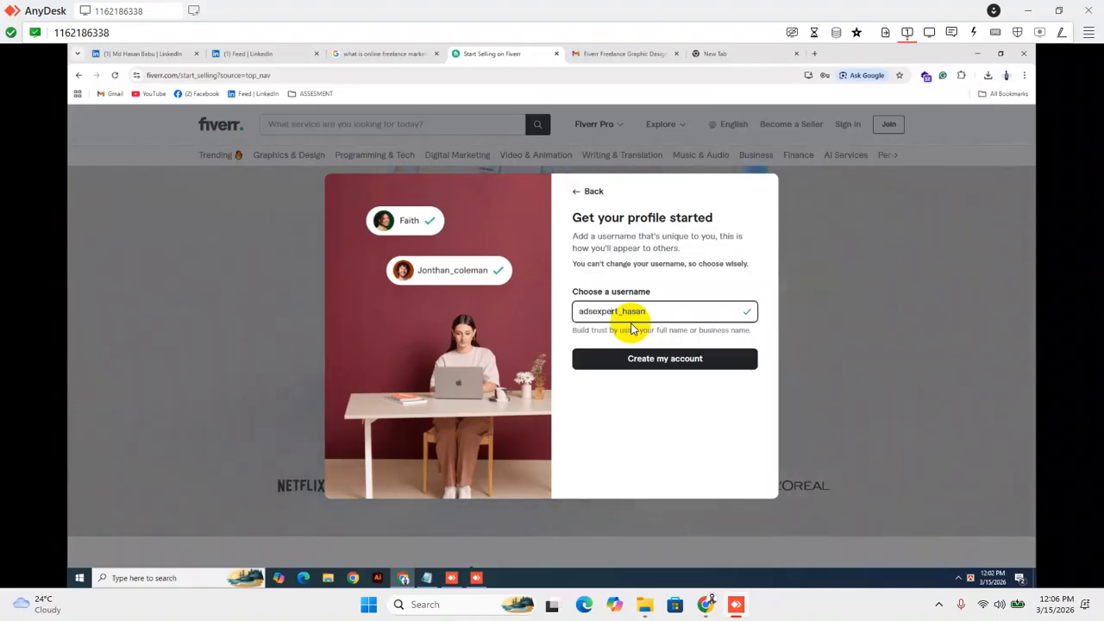
key(BackSpace)
key(BackSpace)
key(BackSpace)
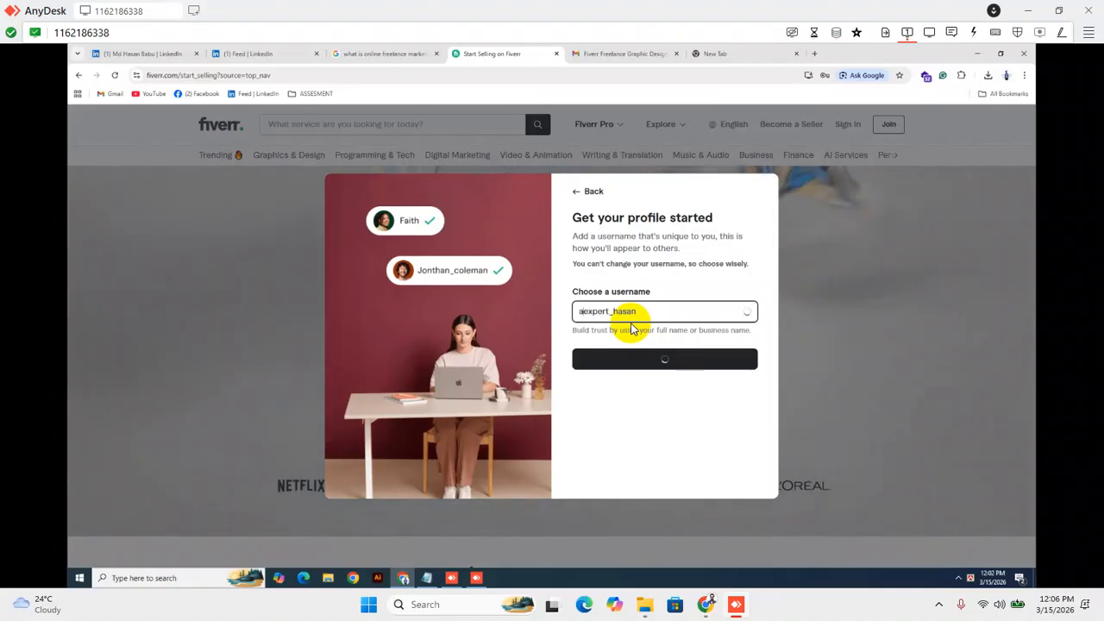
text(seo)
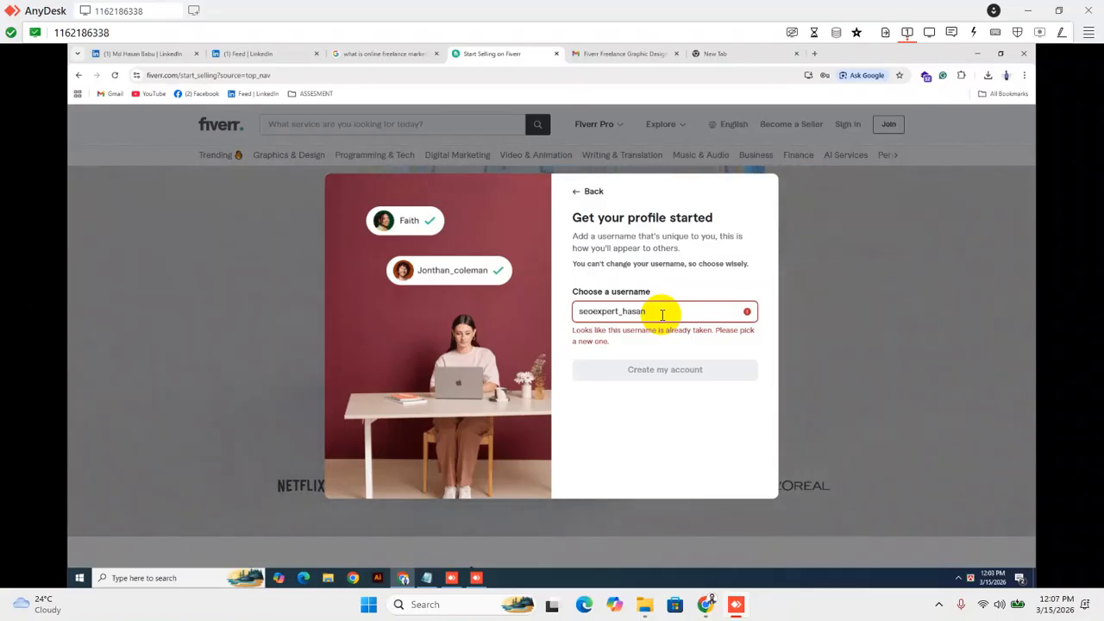
- Adjust the extra 'e' in the username until Fiverr accepts it, then create the account
click(598, 312)
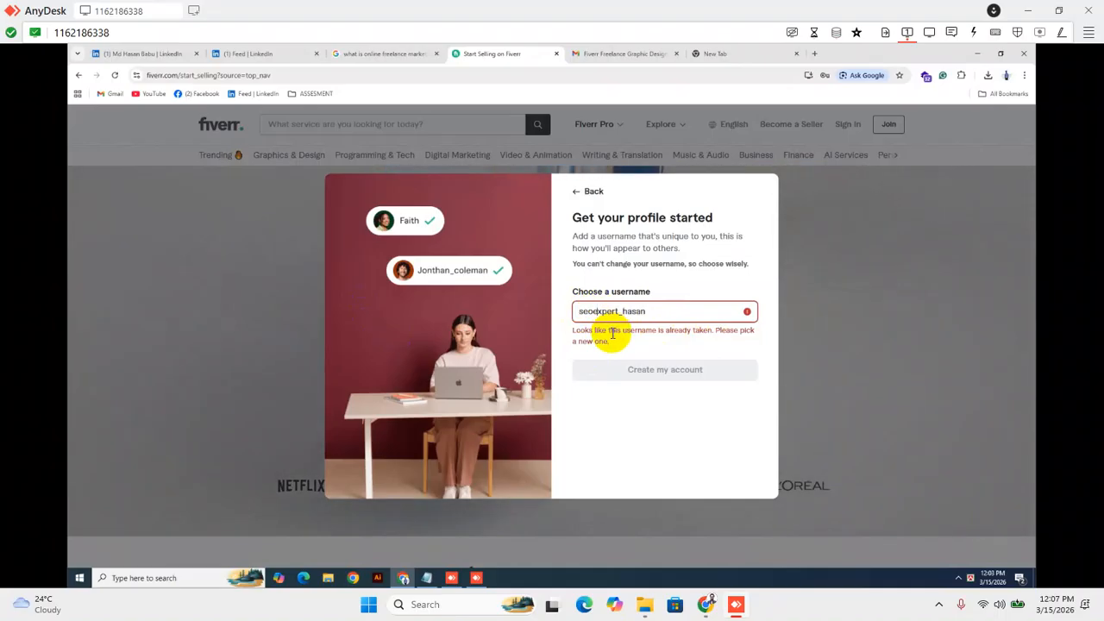
key(BackSpace)
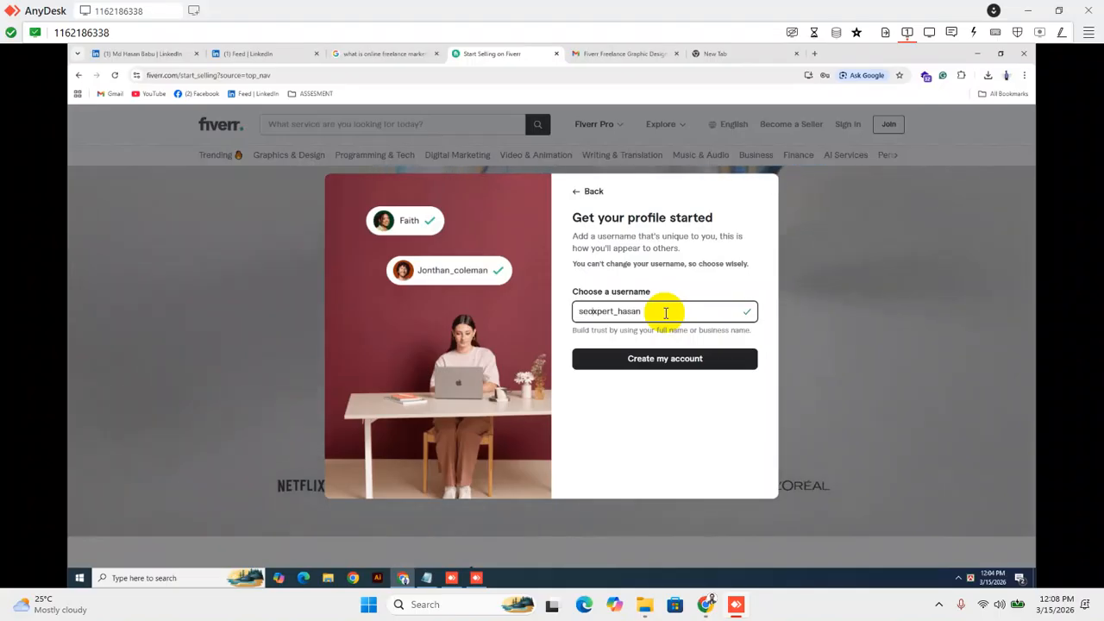
text(e)
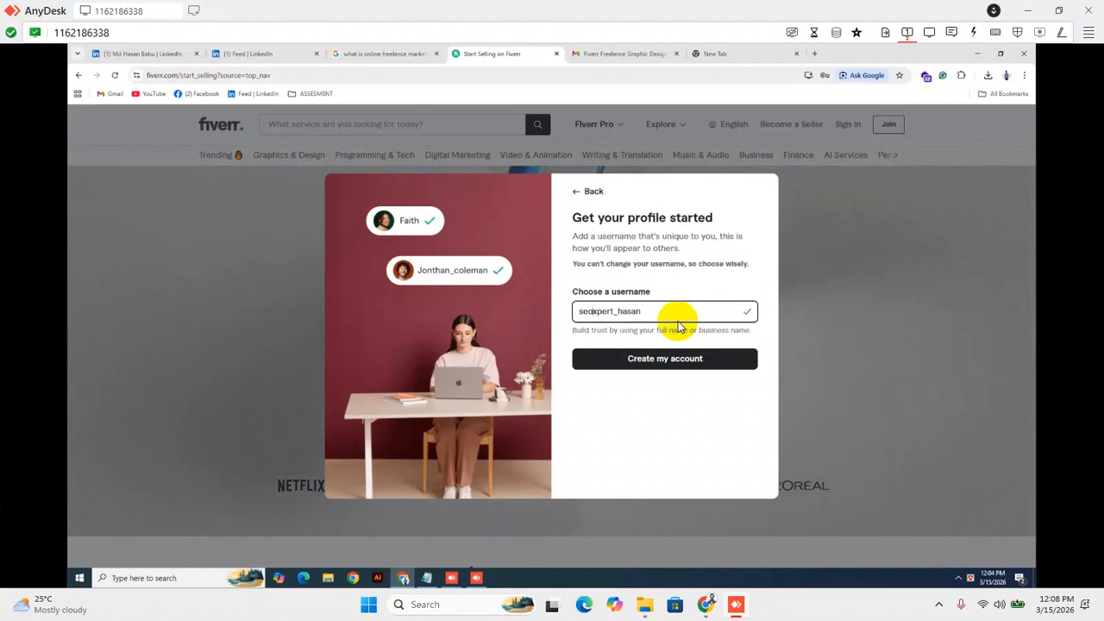
drag(660, 311, 547, 311)
click(734, 426)
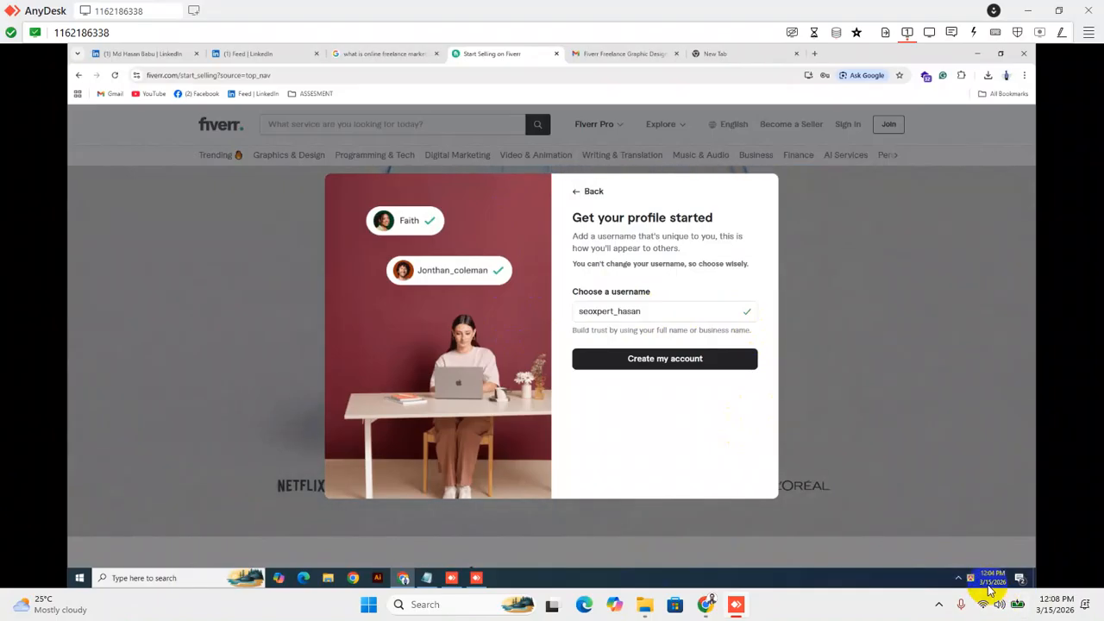
click(660, 359)
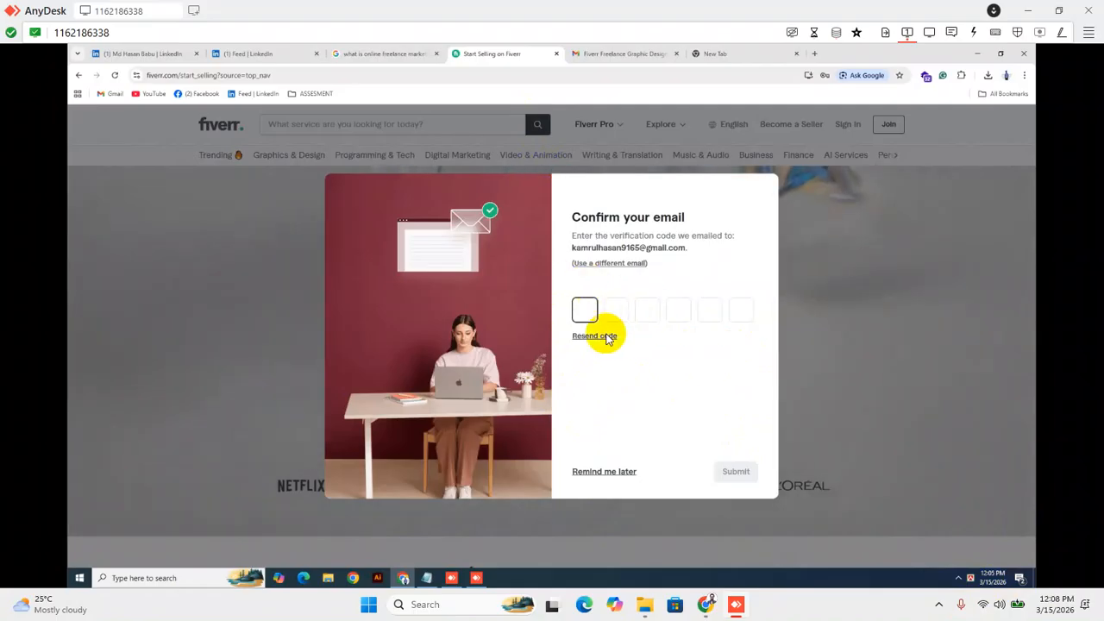
click(621, 55)
- Refresh Gmail and check the Promotions, Social, Updates and Primary tabs for the Fiverr code
click(110, 185)
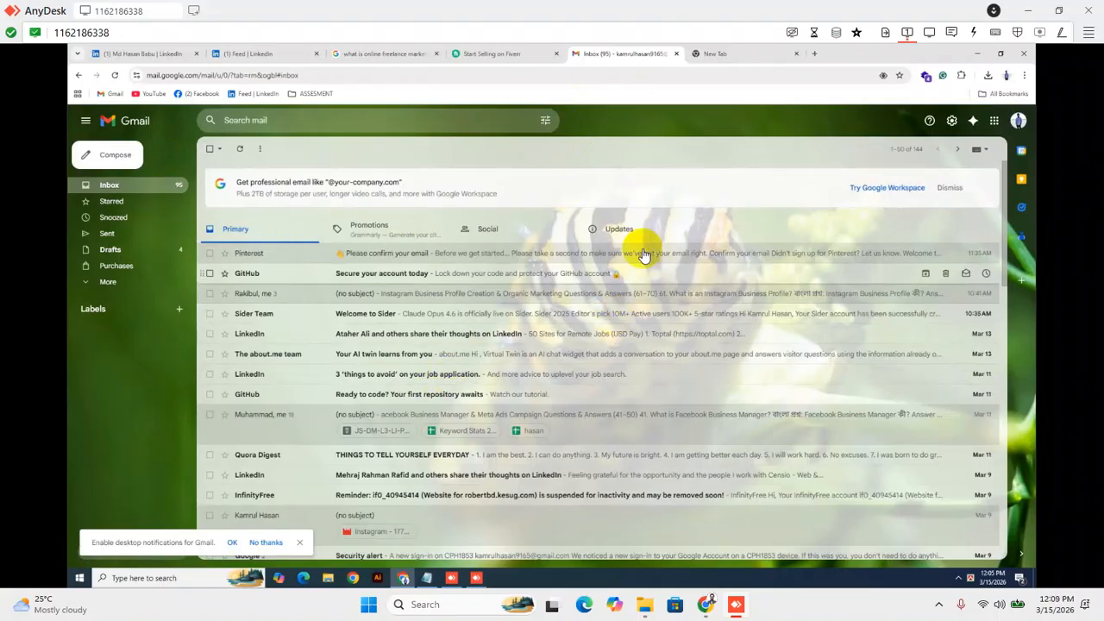
click(114, 78)
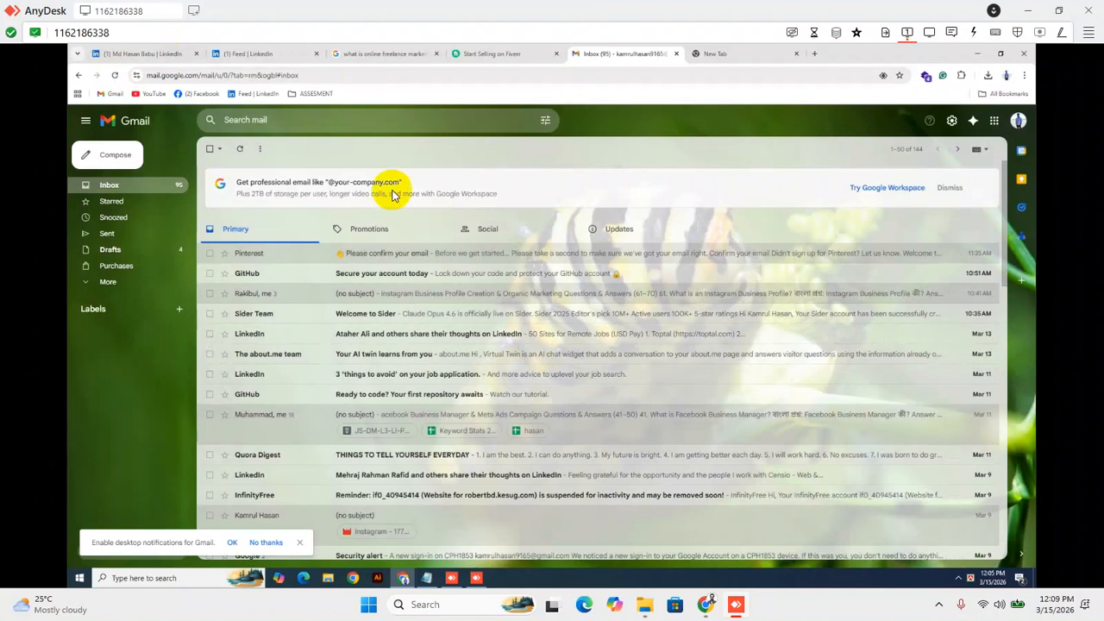
click(399, 231)
click(529, 233)
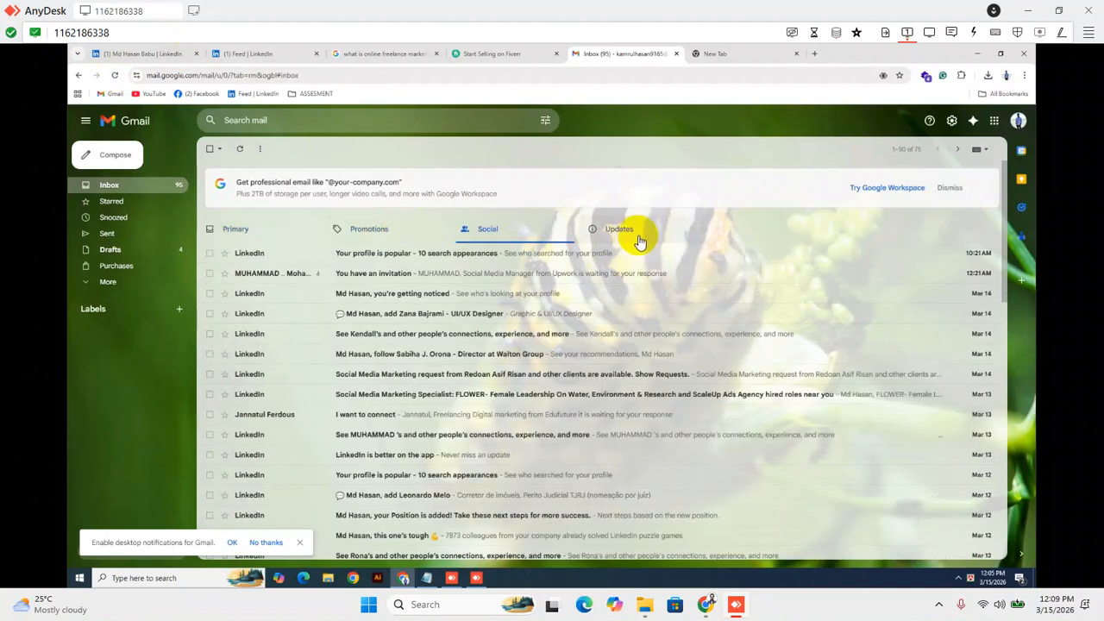
click(639, 232)
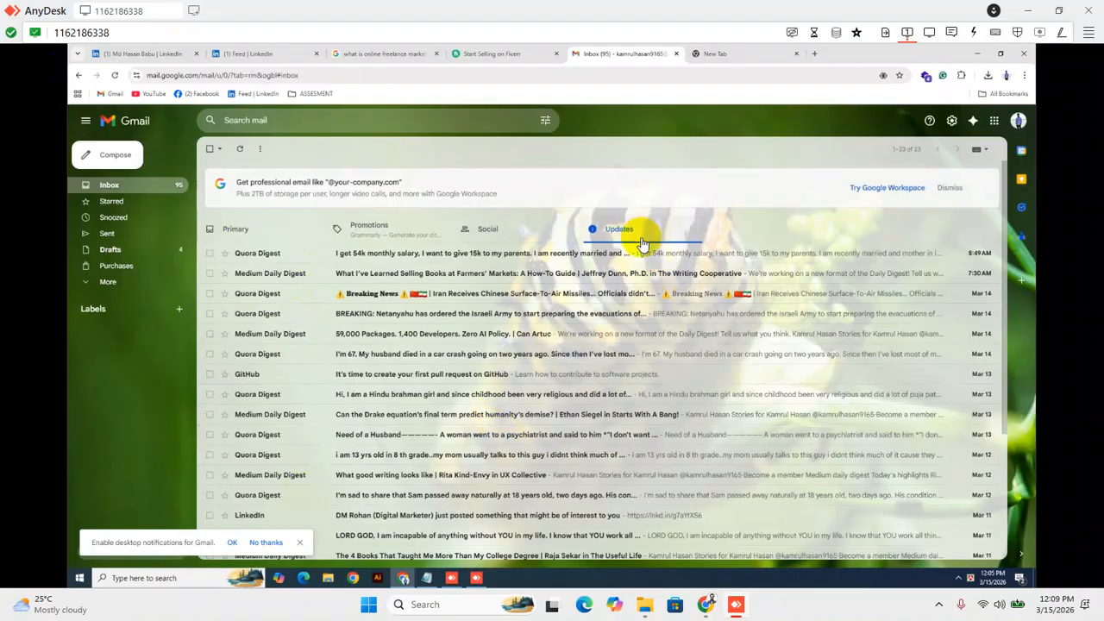
scroll(369, 460, down, 3)
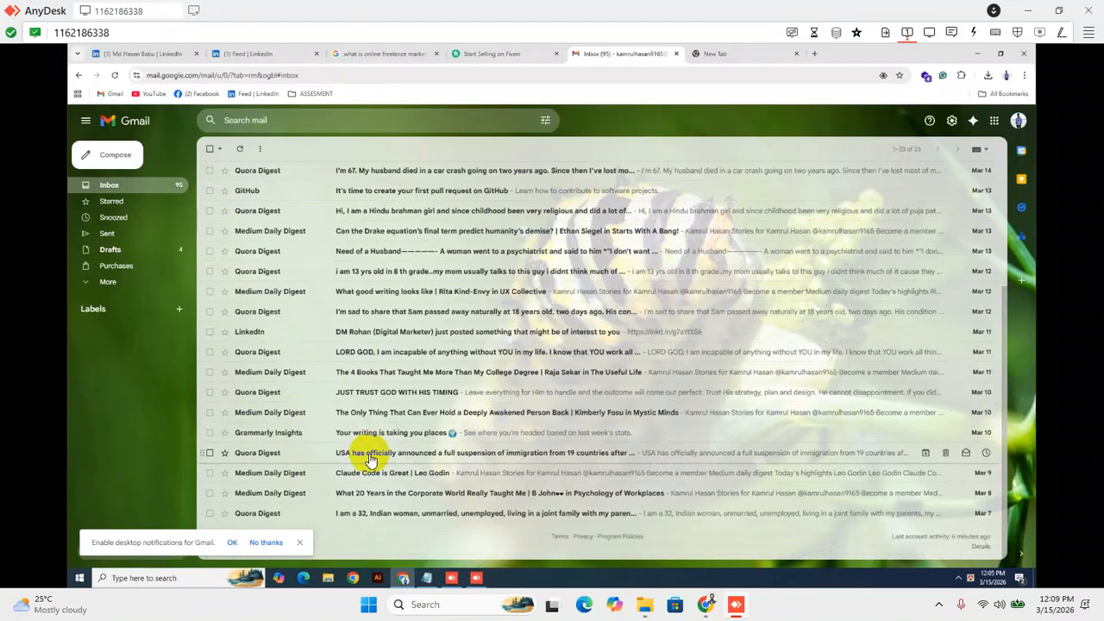
scroll(369, 460, up, 3)
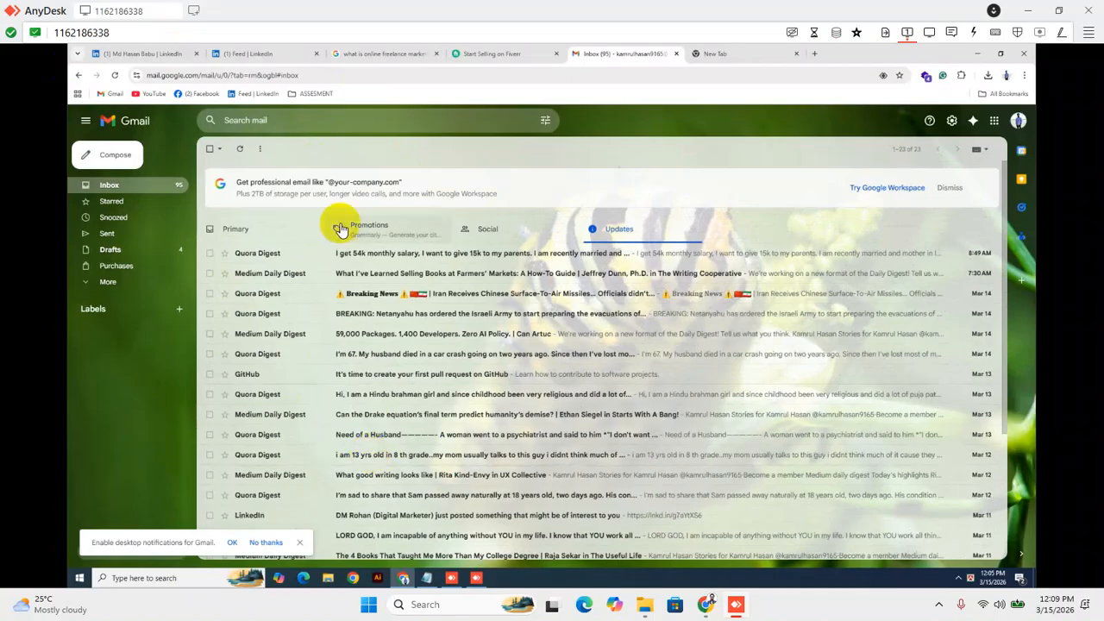
click(237, 235)
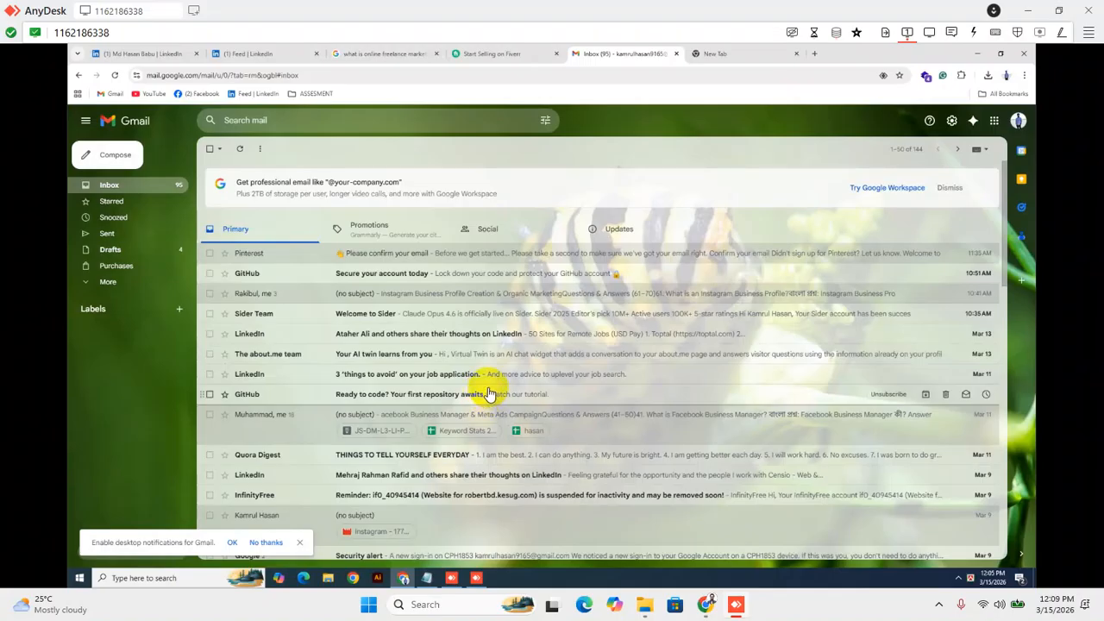
click(499, 55)
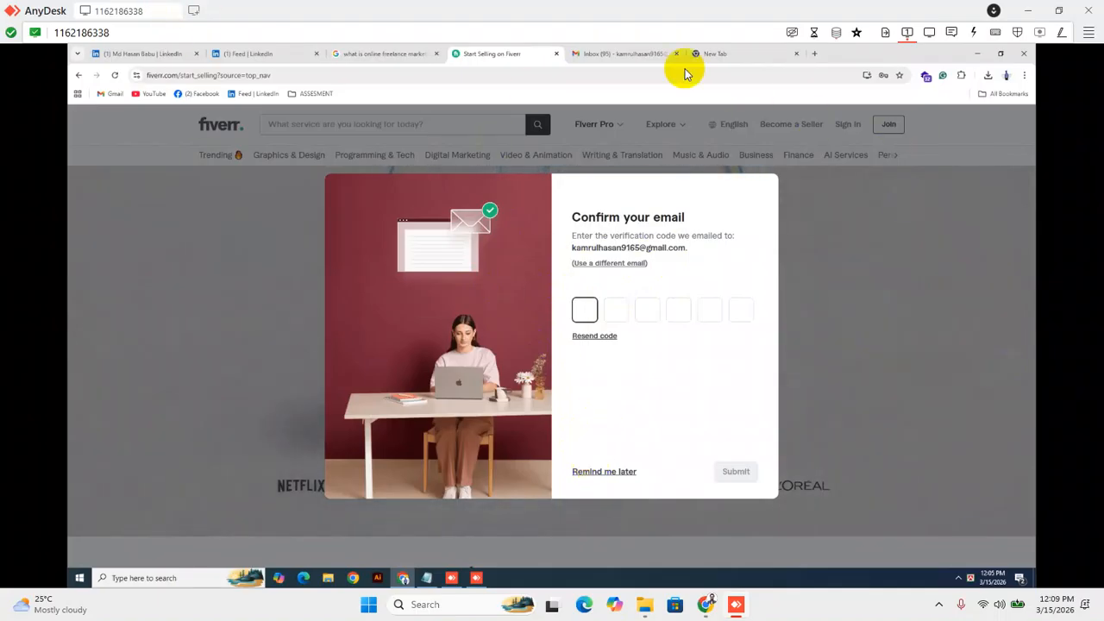
- Read the verification code in the 'Fiverr: Activate Your New Account' email and return to Fiverr
click(636, 51)
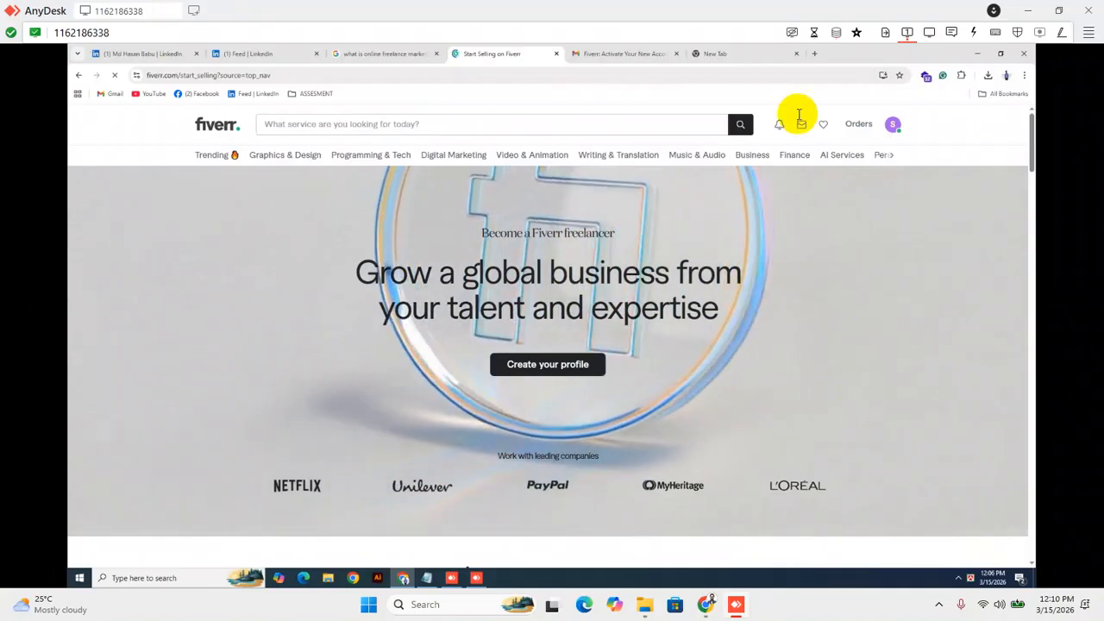
click(618, 55)
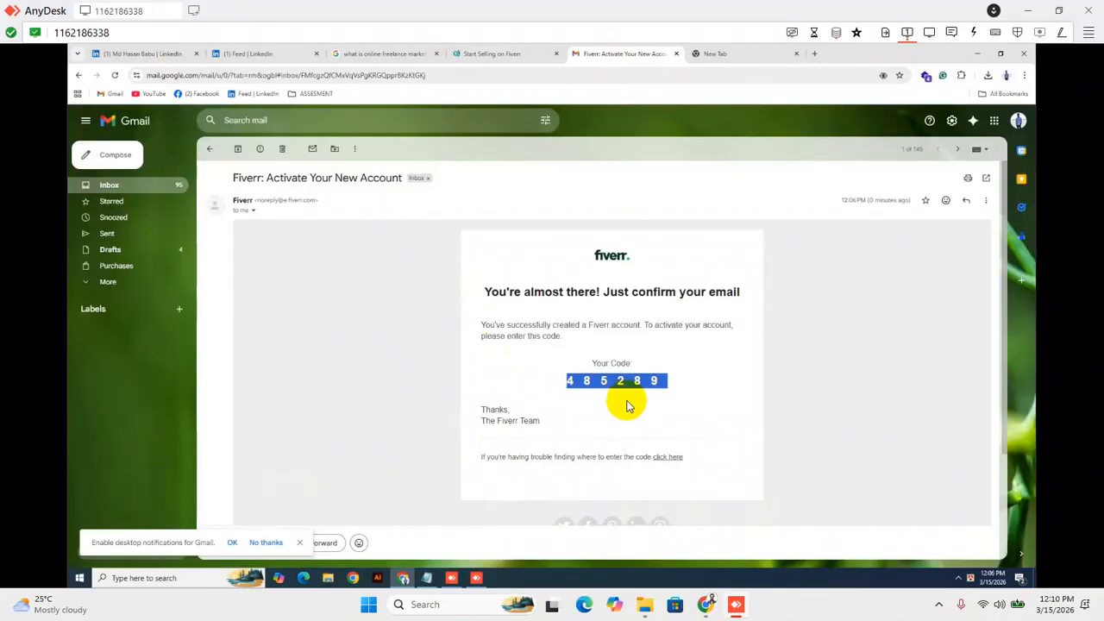
click(610, 407)
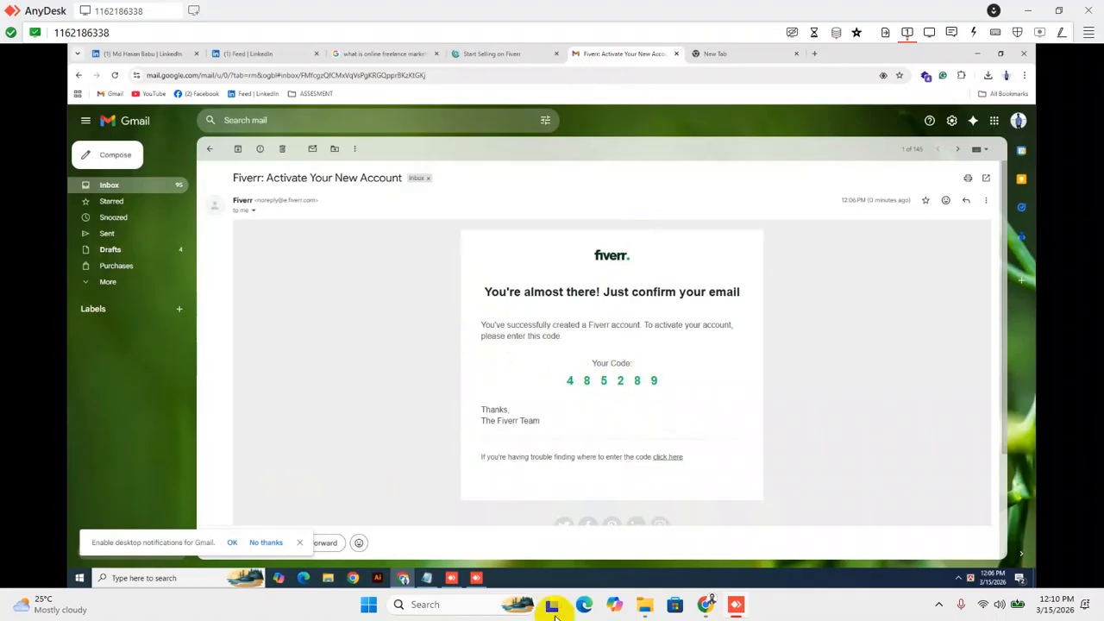
click(485, 54)
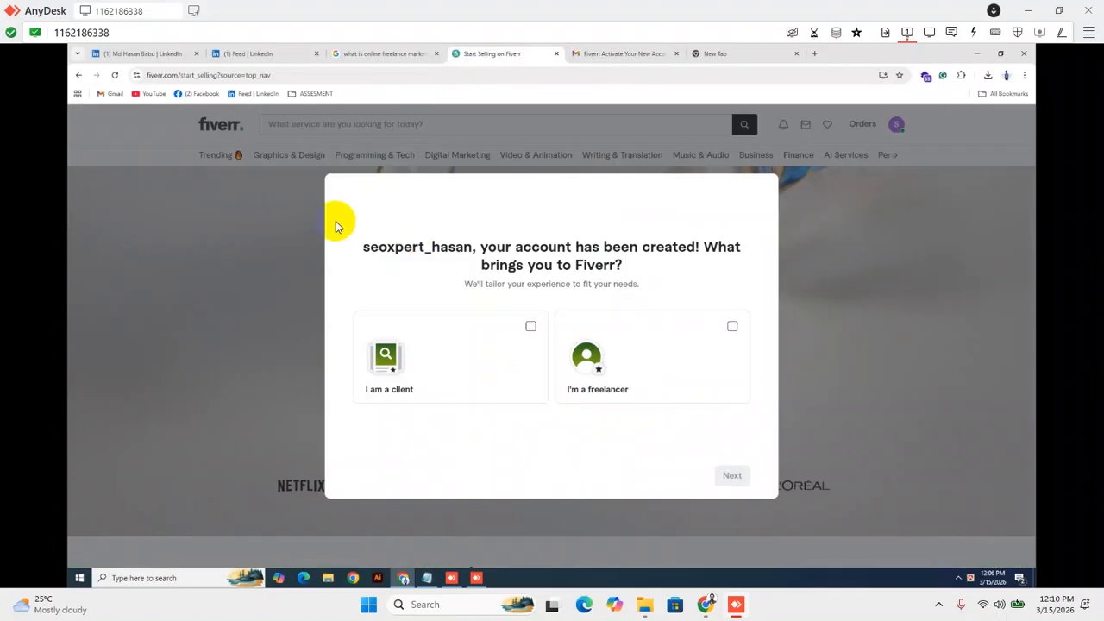
- Choose the "I'm a freelancer" card in the account-created dialog and proceed with Next
click(384, 341)
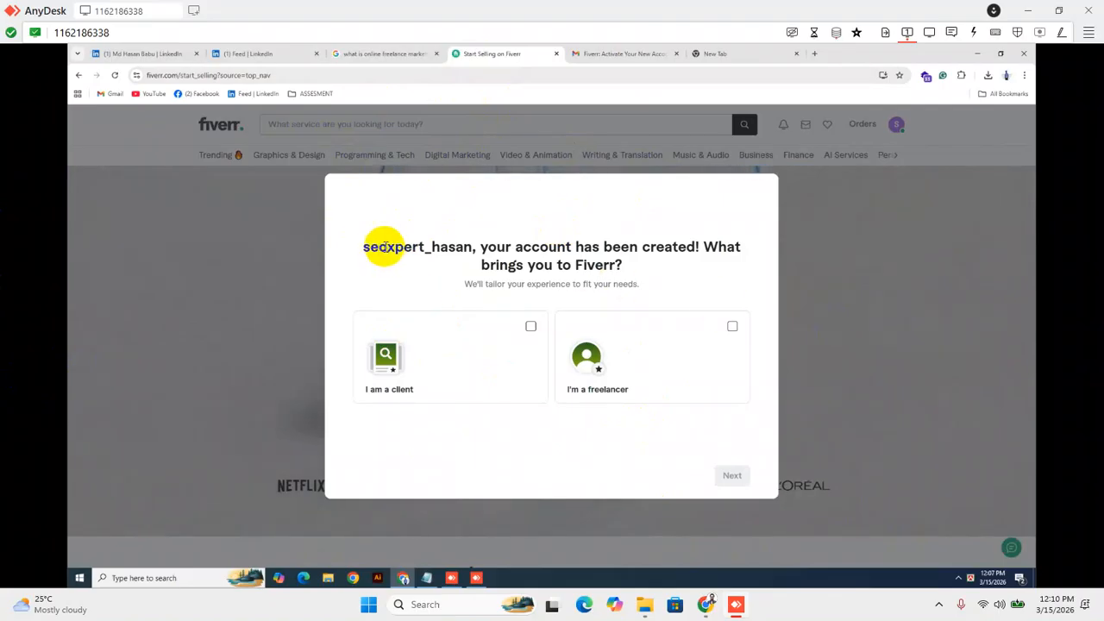
drag(359, 247, 474, 248)
click(576, 215)
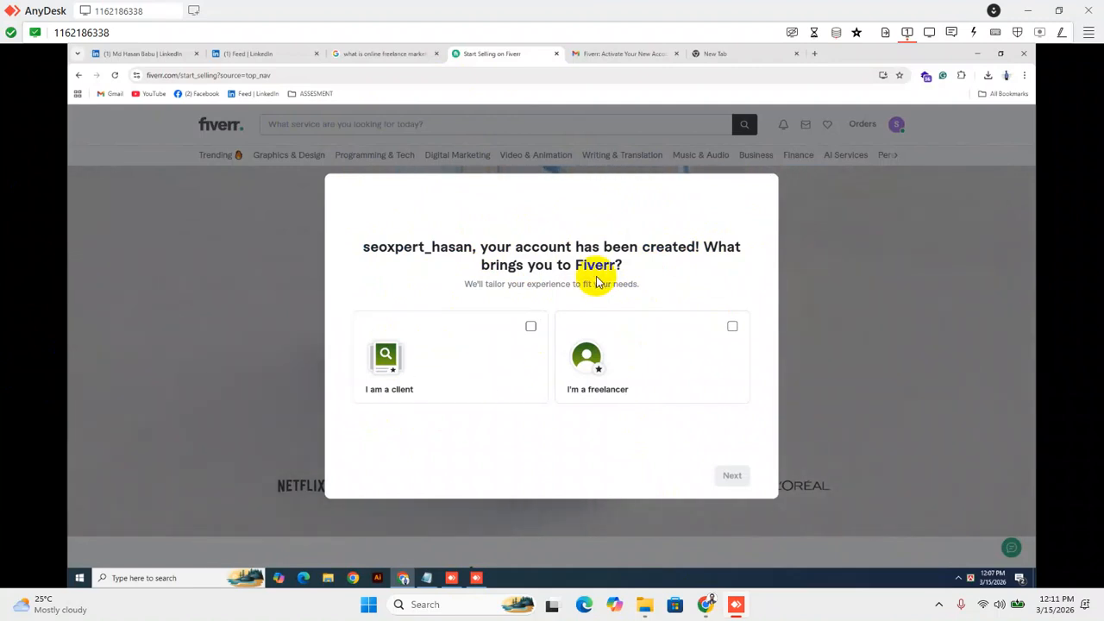
click(732, 328)
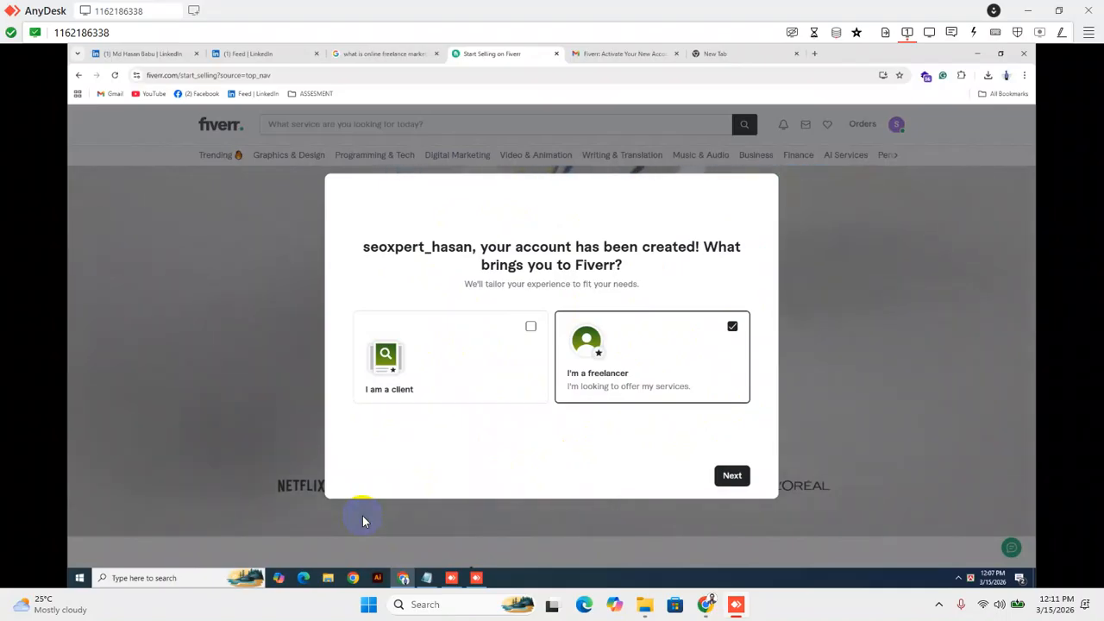
click(731, 473)
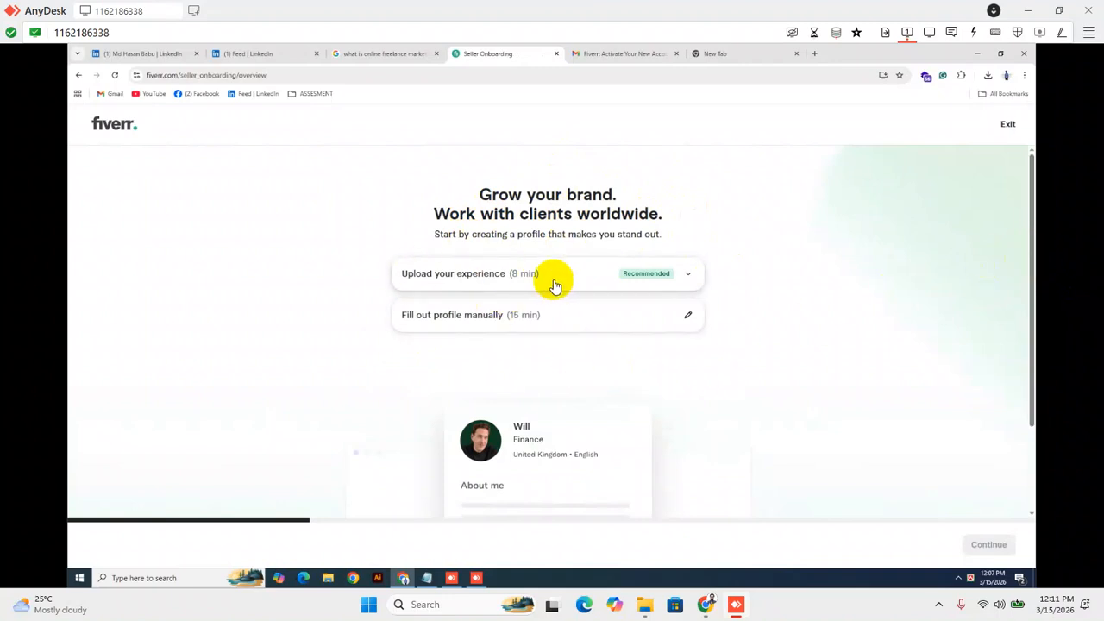
- Preview the "Upload your experience" option, then pick "Fill out profile manually"
click(688, 277)
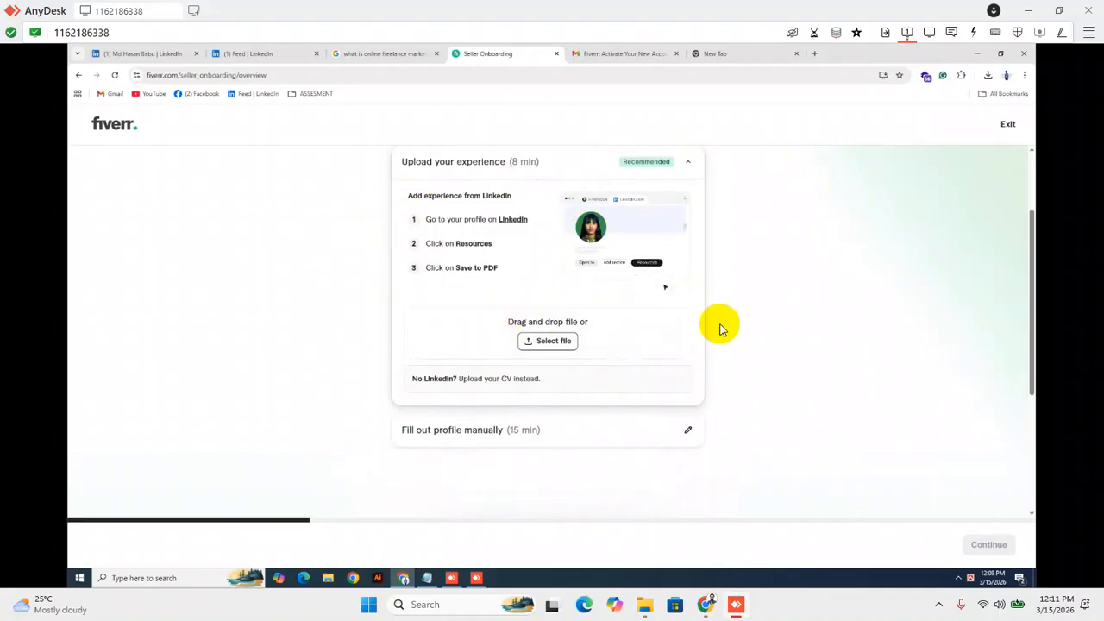
scroll(375, 428, down, 2)
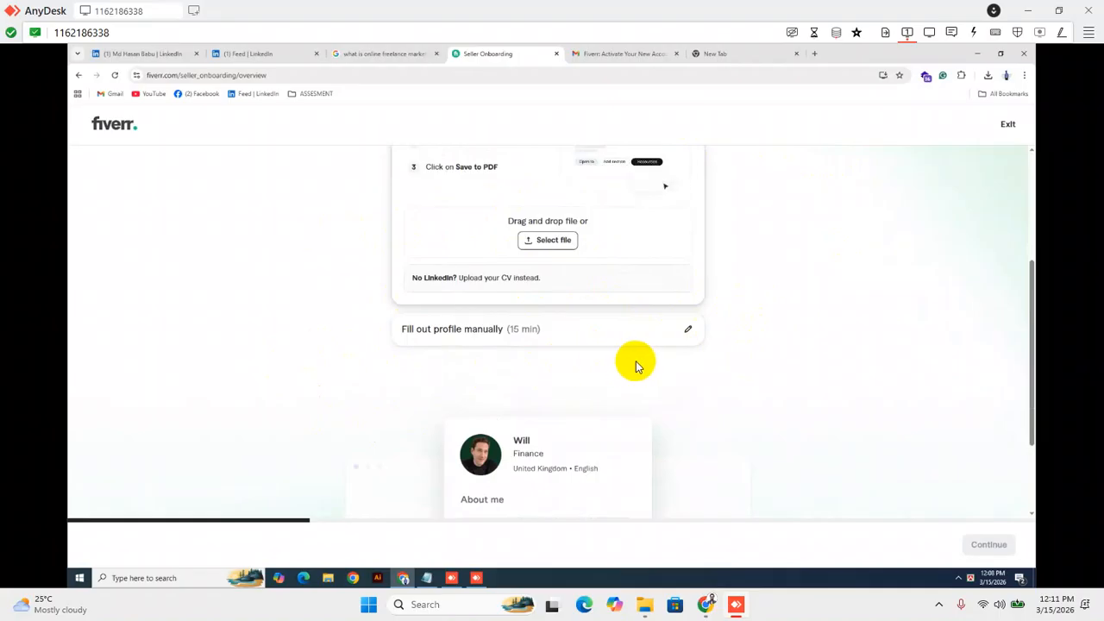
scroll(673, 345, down, 2)
scroll(691, 328, up, 1)
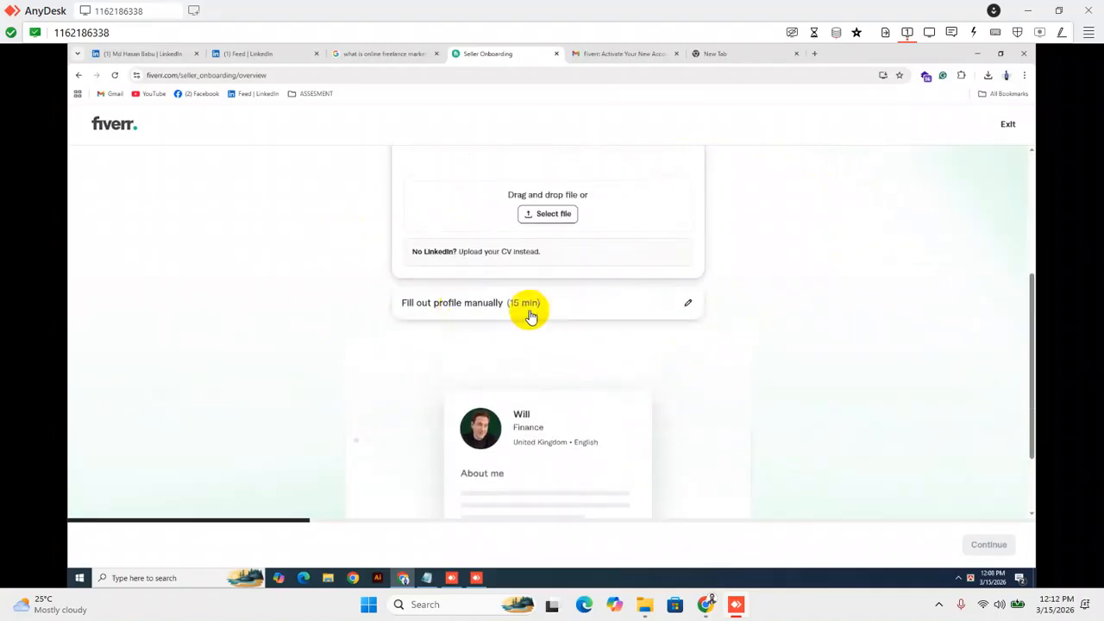
click(688, 304)
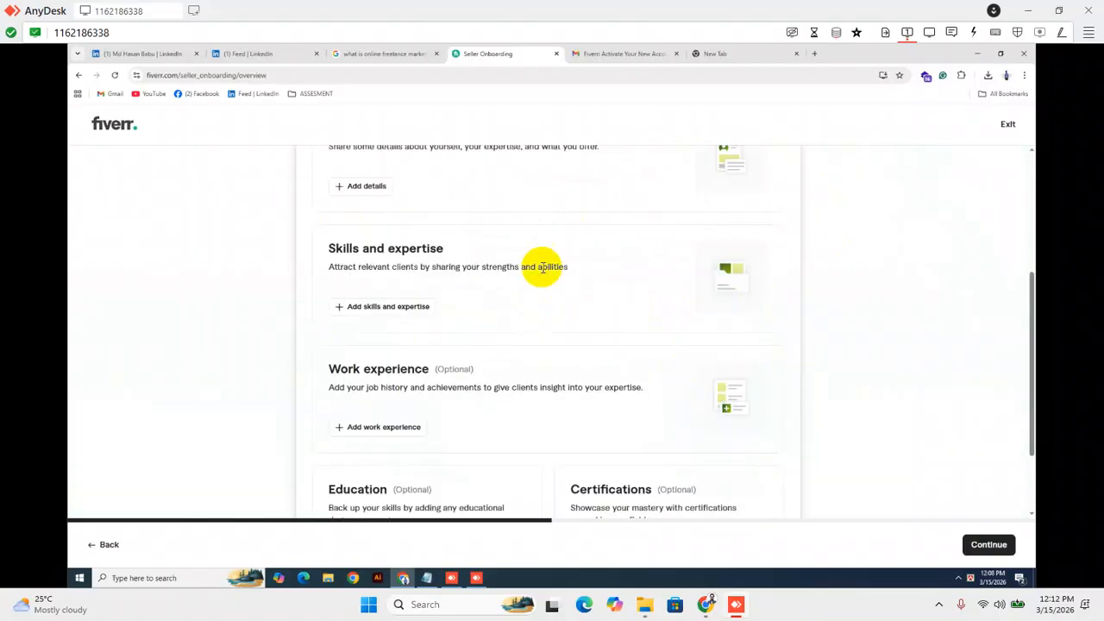
scroll(518, 332, up, 1)
scroll(521, 335, up, 2)
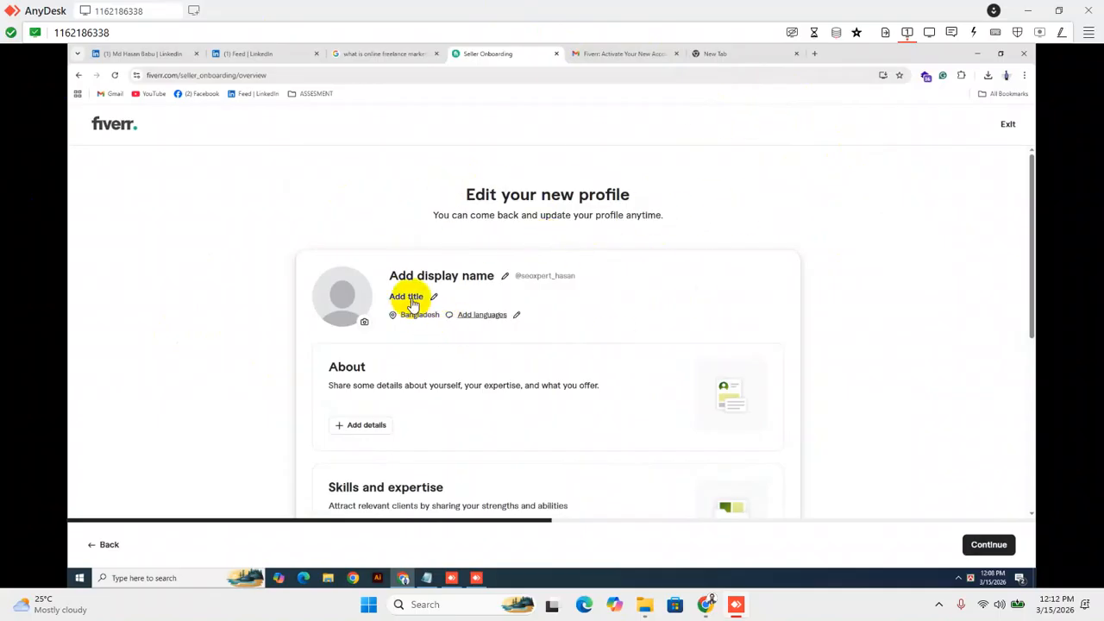
- Set the profile's display name to the seller's full name
click(507, 277)
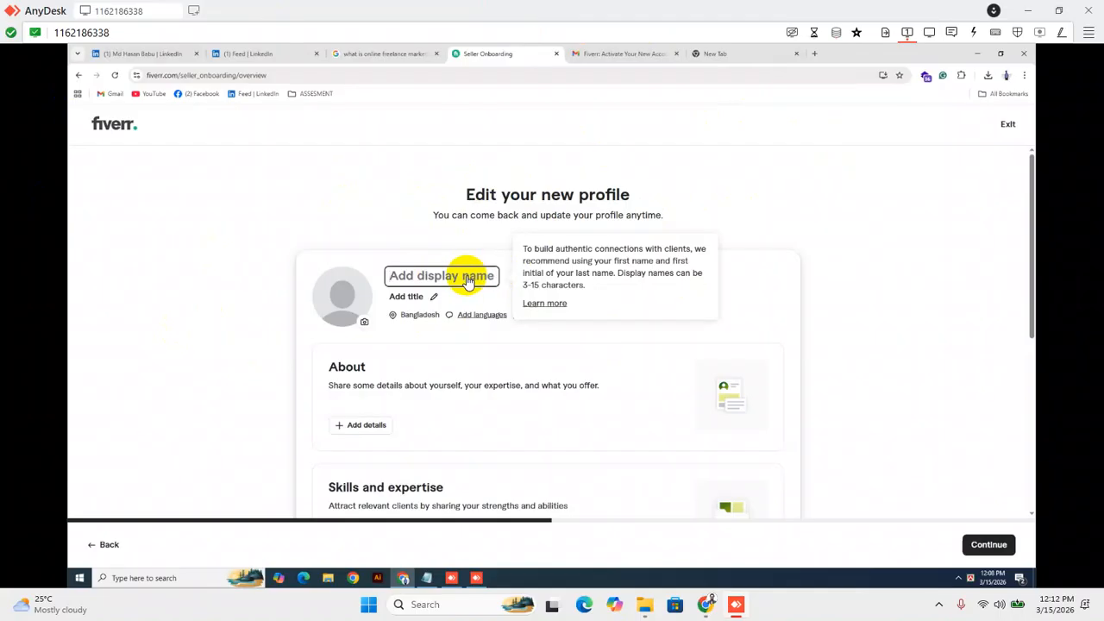
text(M)
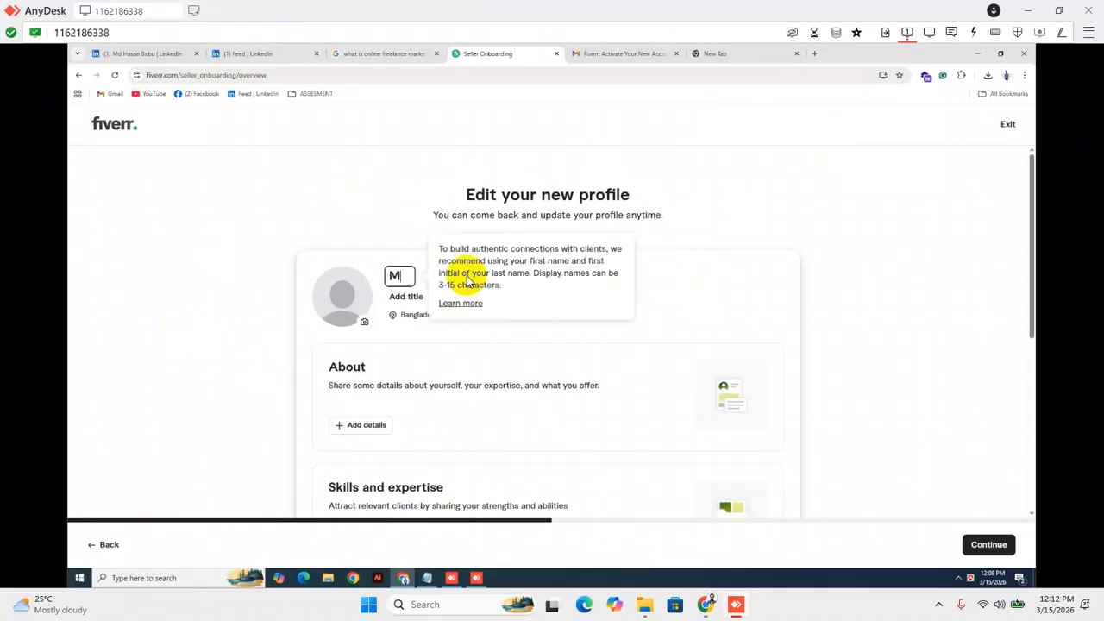
text(HASAN BABU)
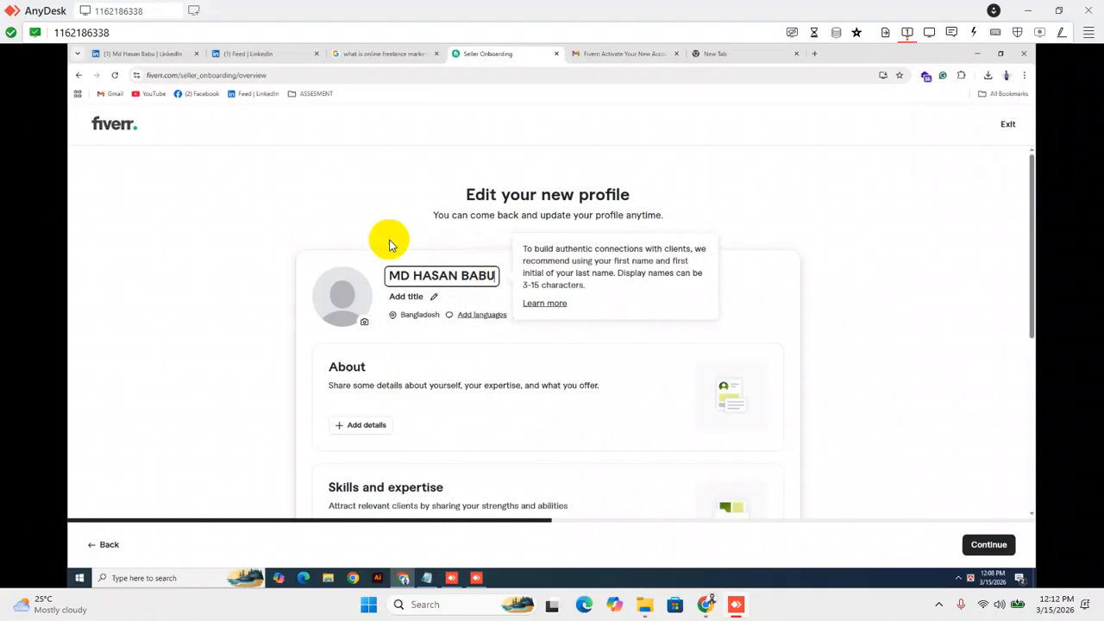
click(422, 295)
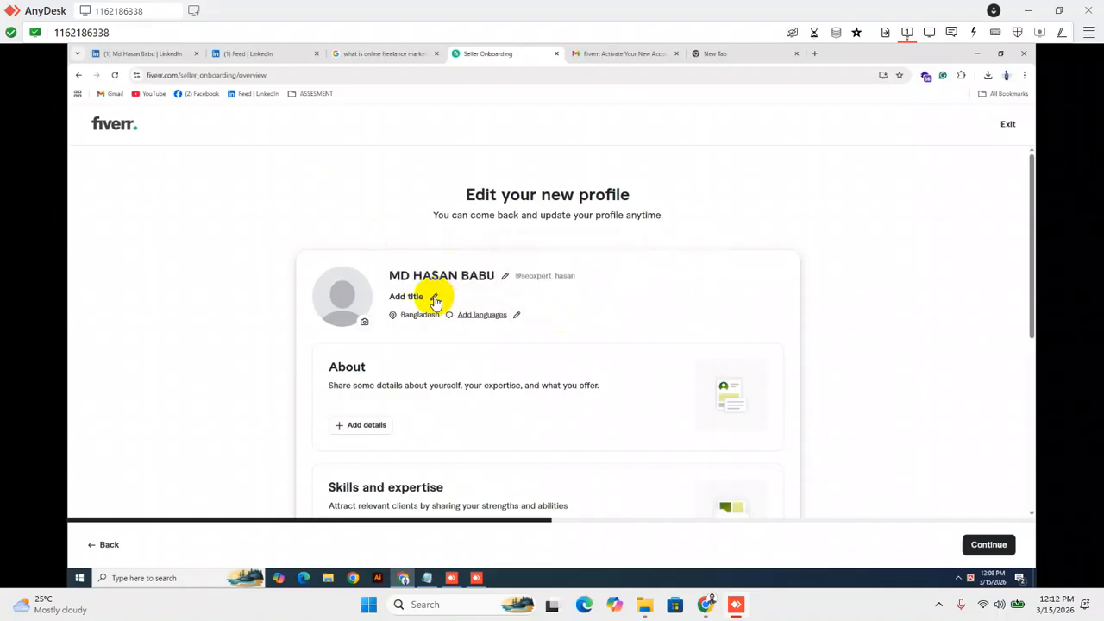
- Give the profile the title "SEO Expert"
click(434, 298)
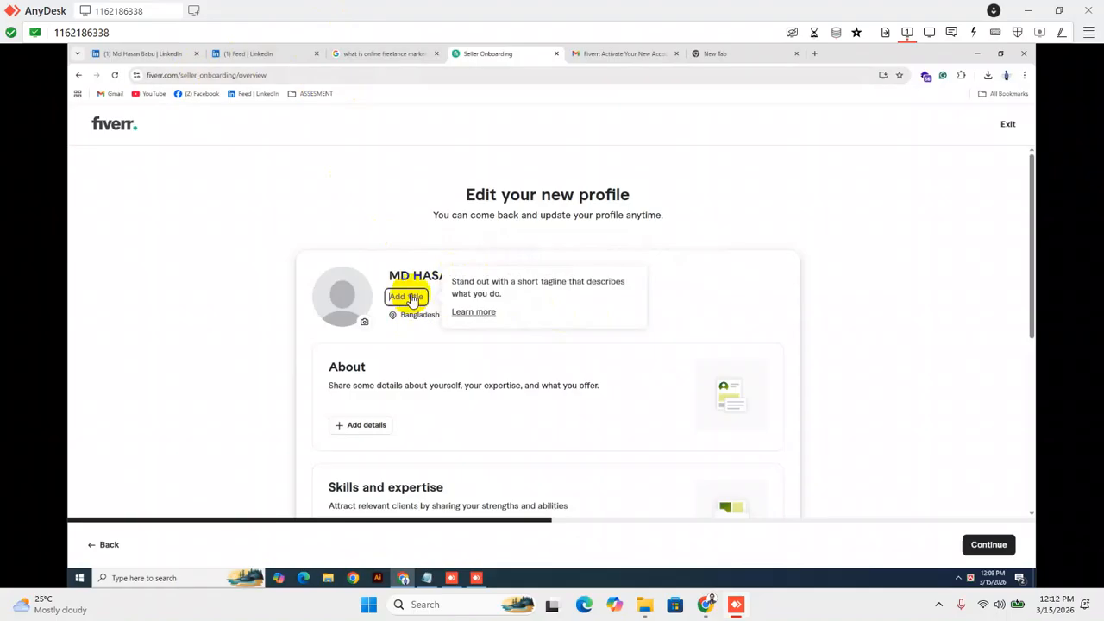
text(seo)
key(BackSpace)
key(BackSpace)
key(BackSpace)
text(EX)
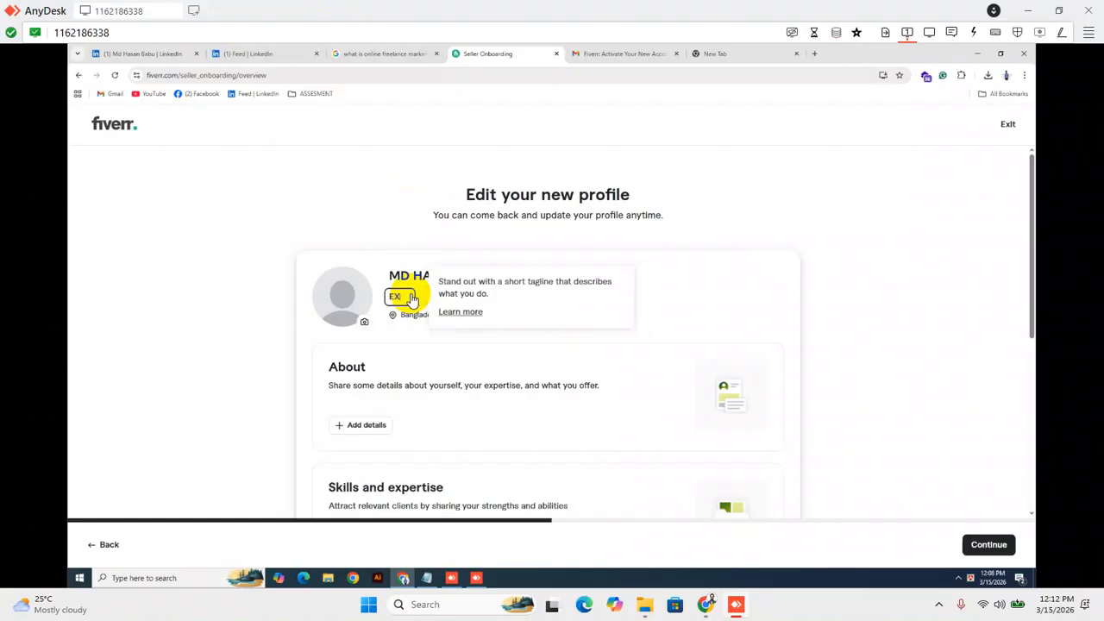
key(BackSpace)
text(SEO Expert)
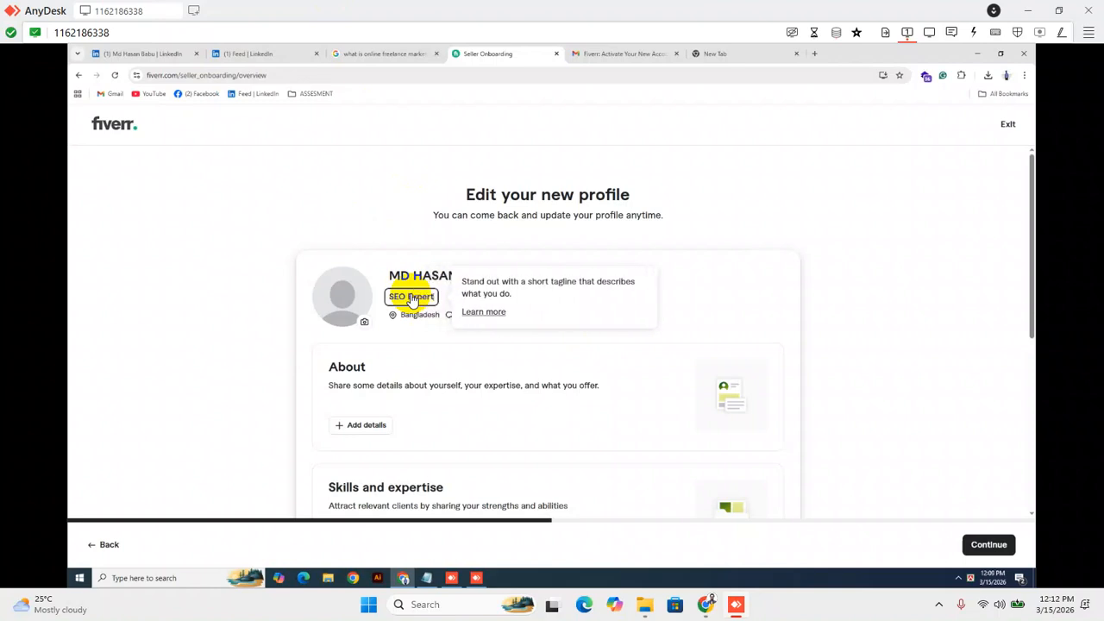
click(792, 271)
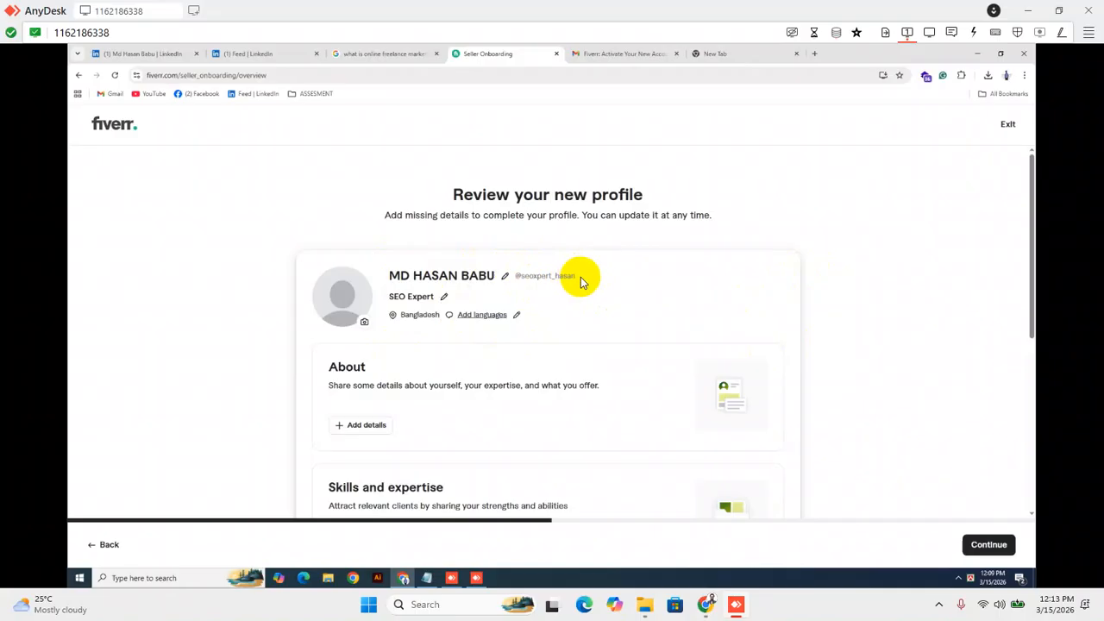
click(515, 315)
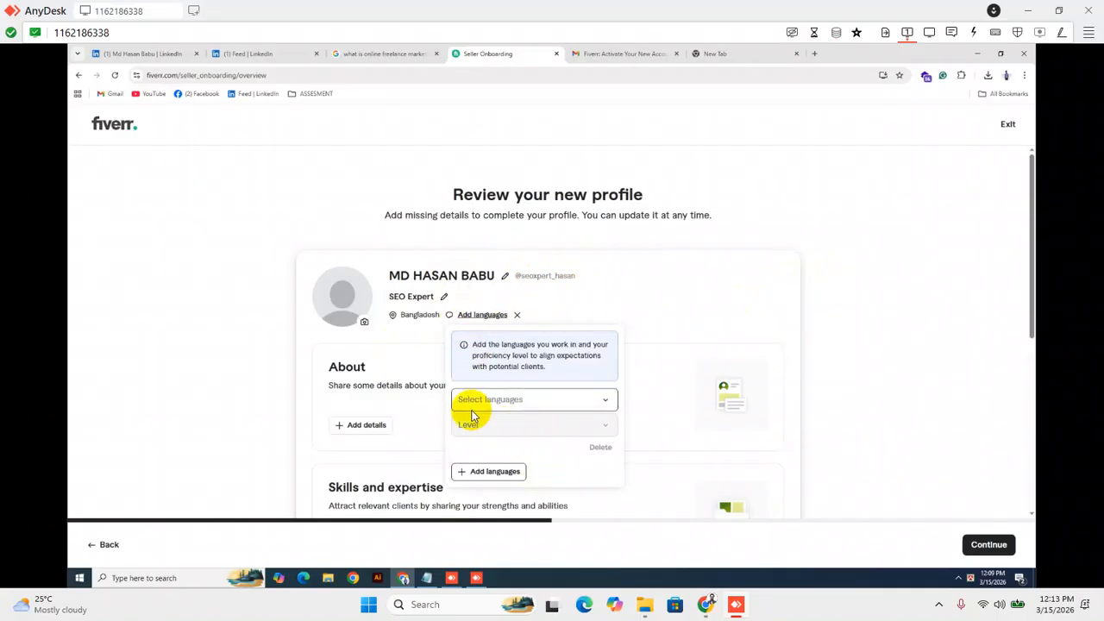
- Add English as a spoken language at Fluent proficiency
click(501, 404)
text(english)
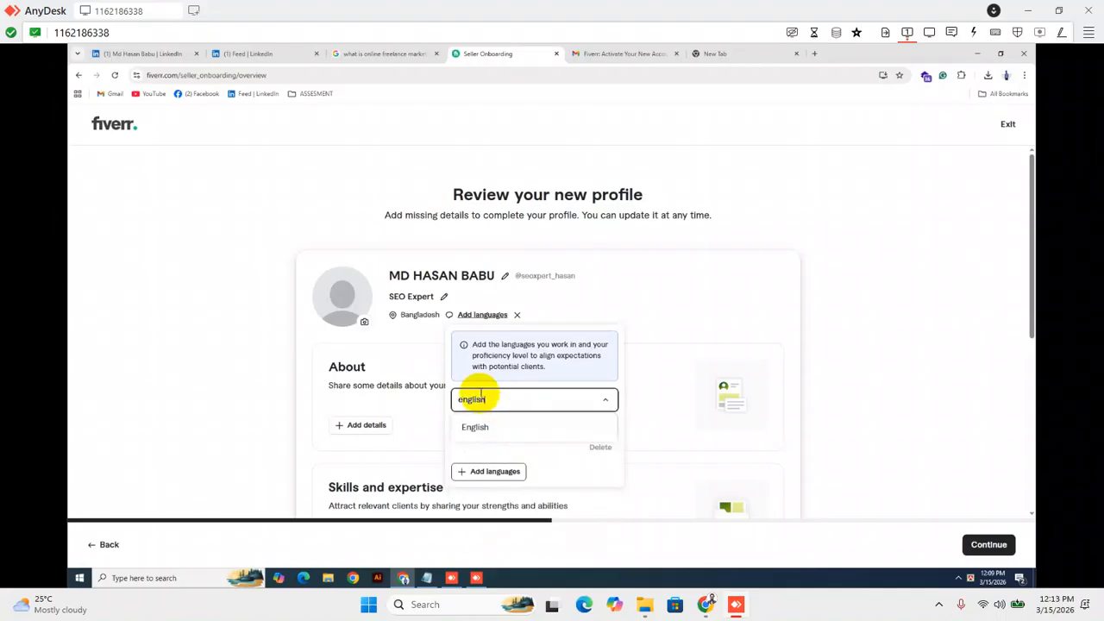
click(503, 419)
click(607, 425)
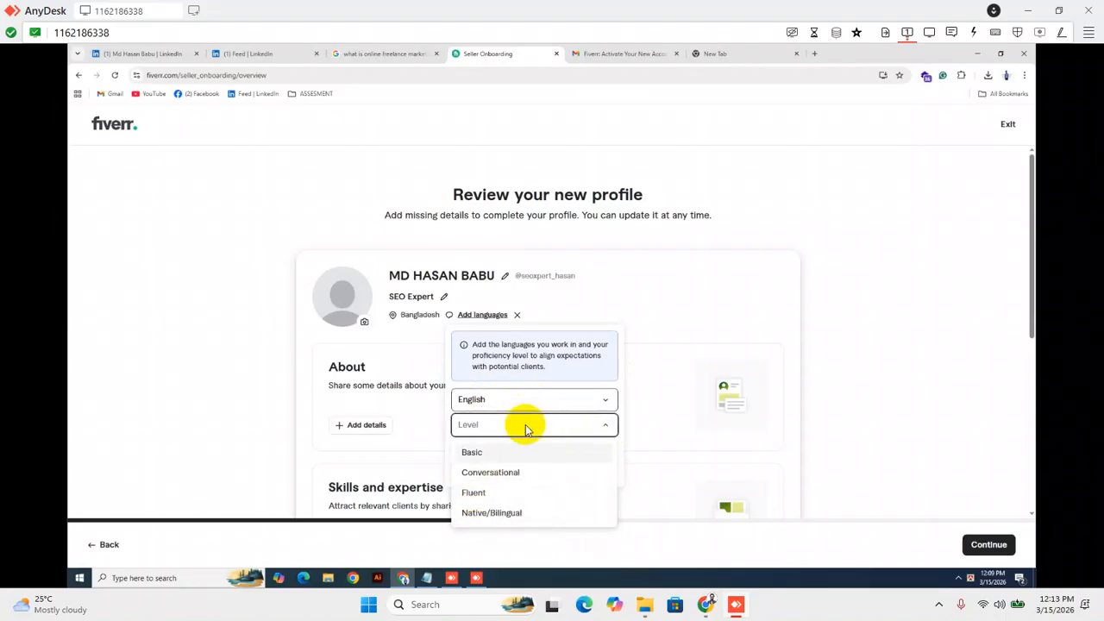
click(488, 494)
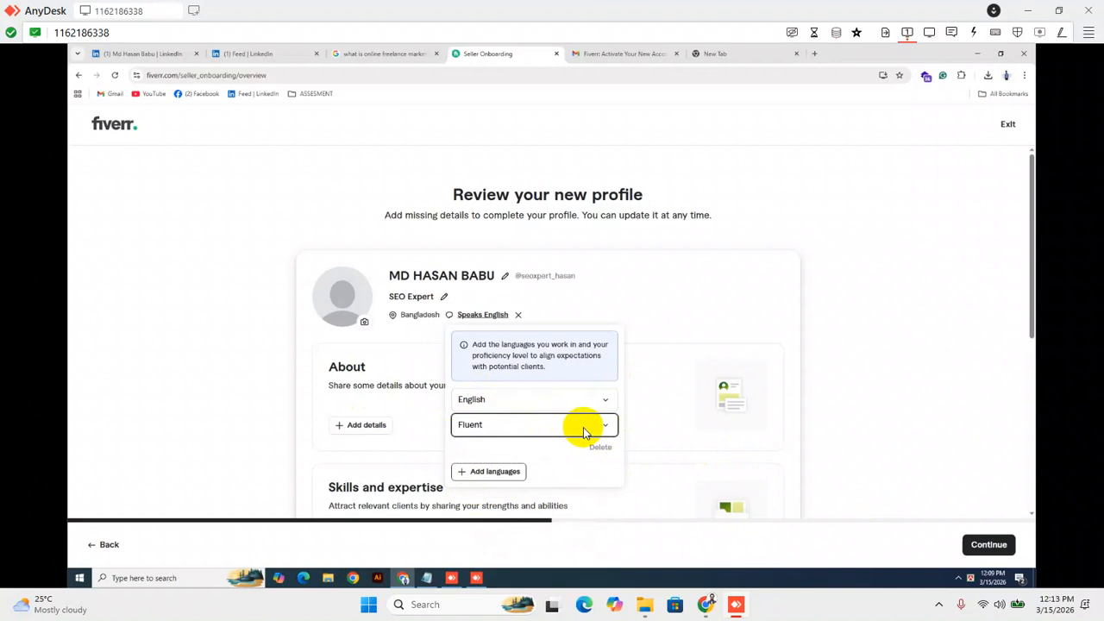
- Add Bengali as a second language at Native/Bilingual level and close the language editor
click(499, 476)
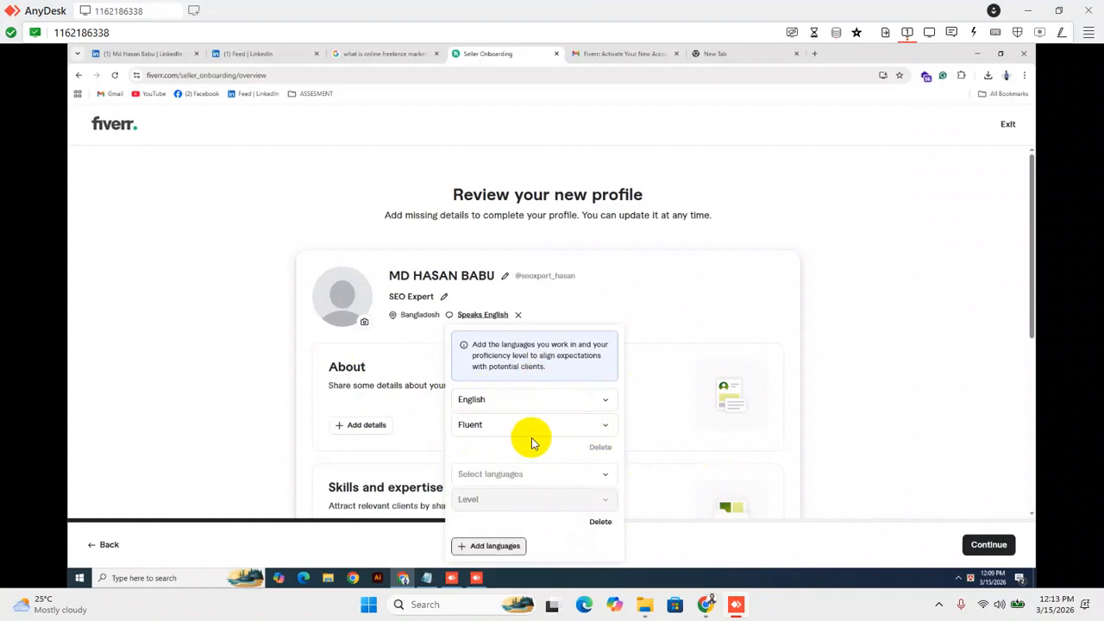
click(481, 476)
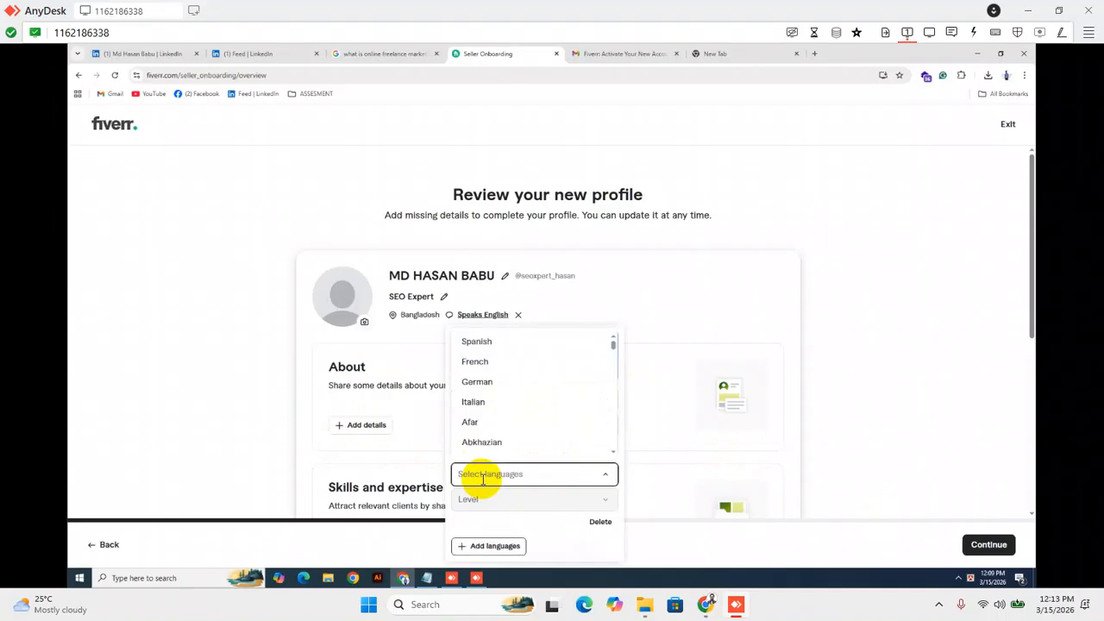
text(Bengali)
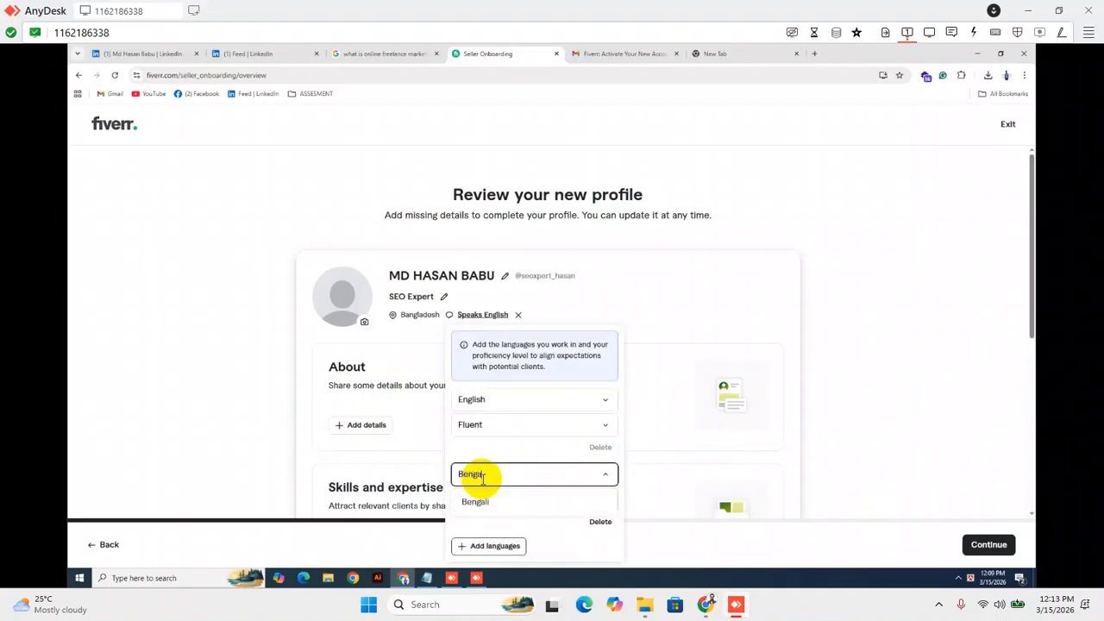
click(535, 501)
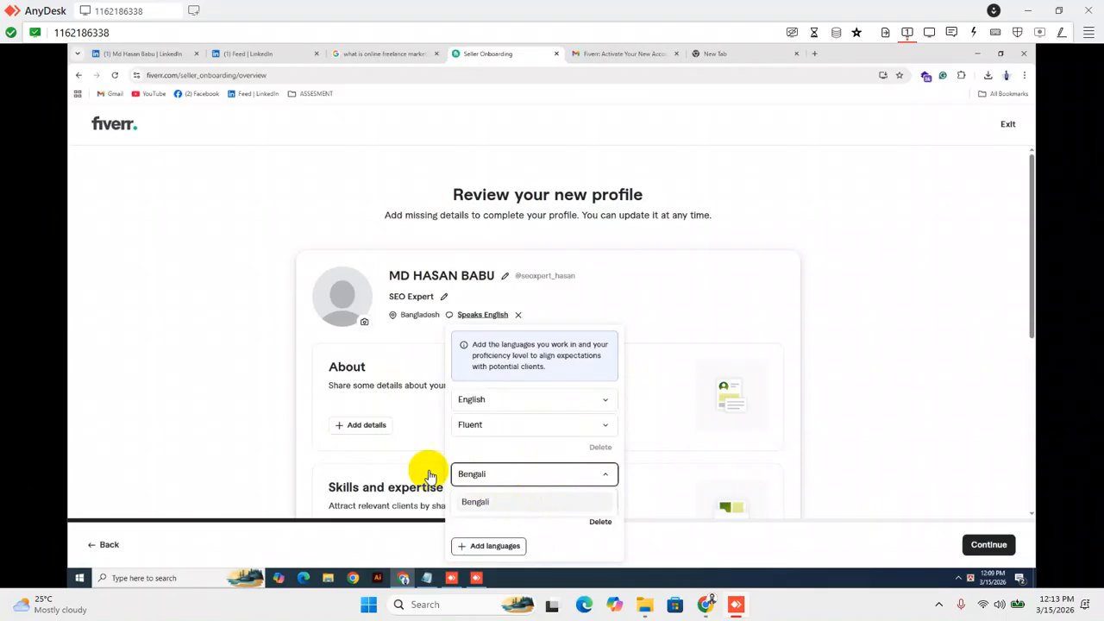
click(598, 504)
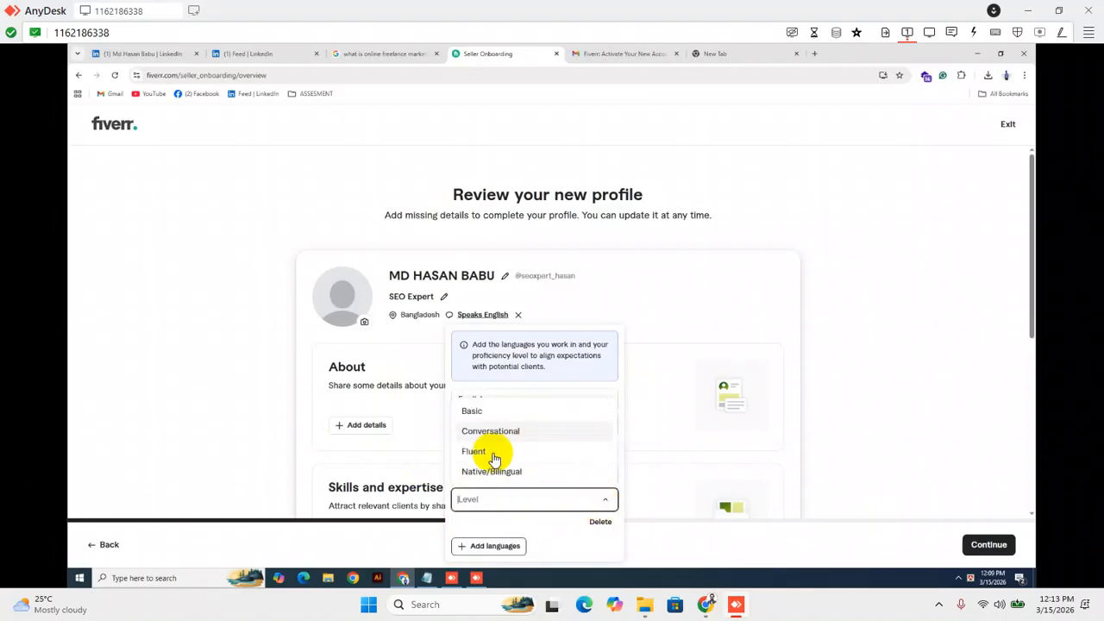
click(505, 470)
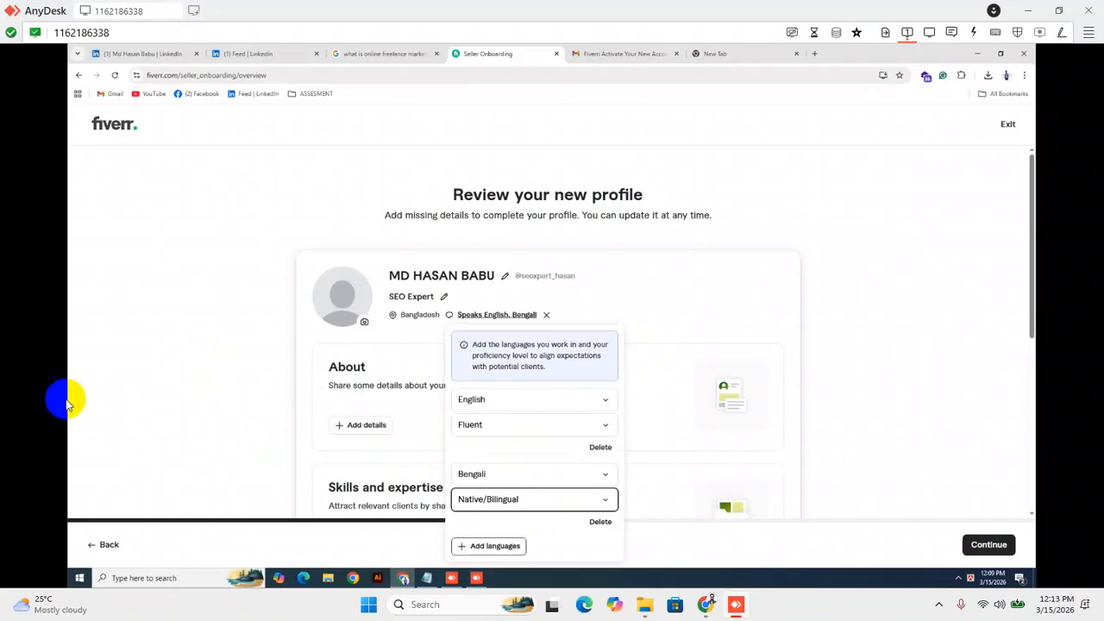
click(341, 381)
- Open the empty About text box on the profile, then go to the blank new browser tab
scroll(427, 386, down, 2)
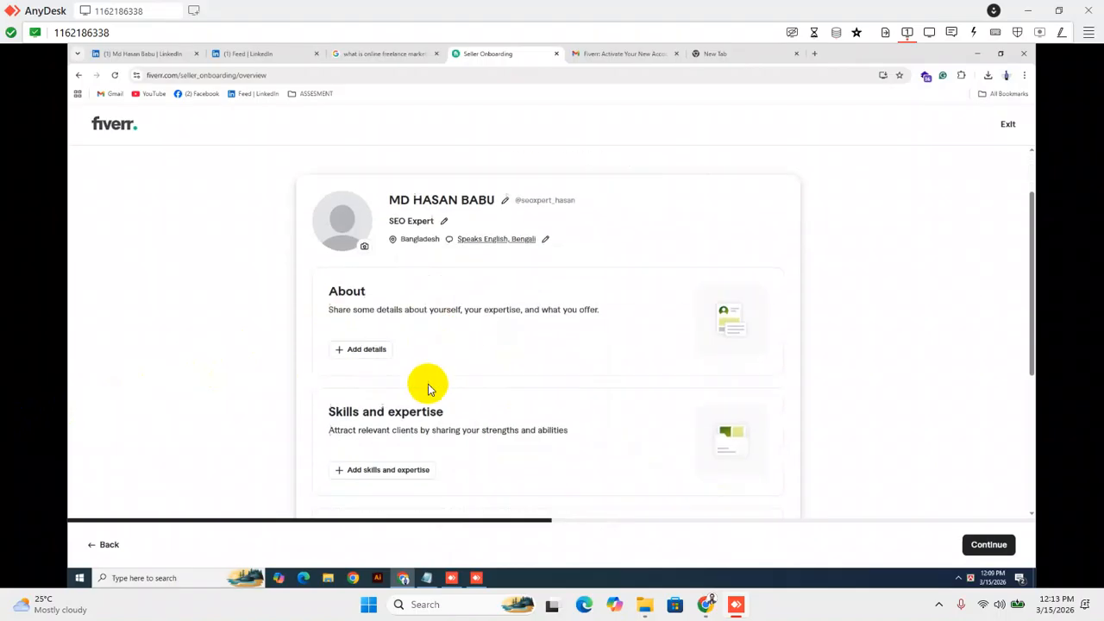
scroll(427, 382, up, 1)
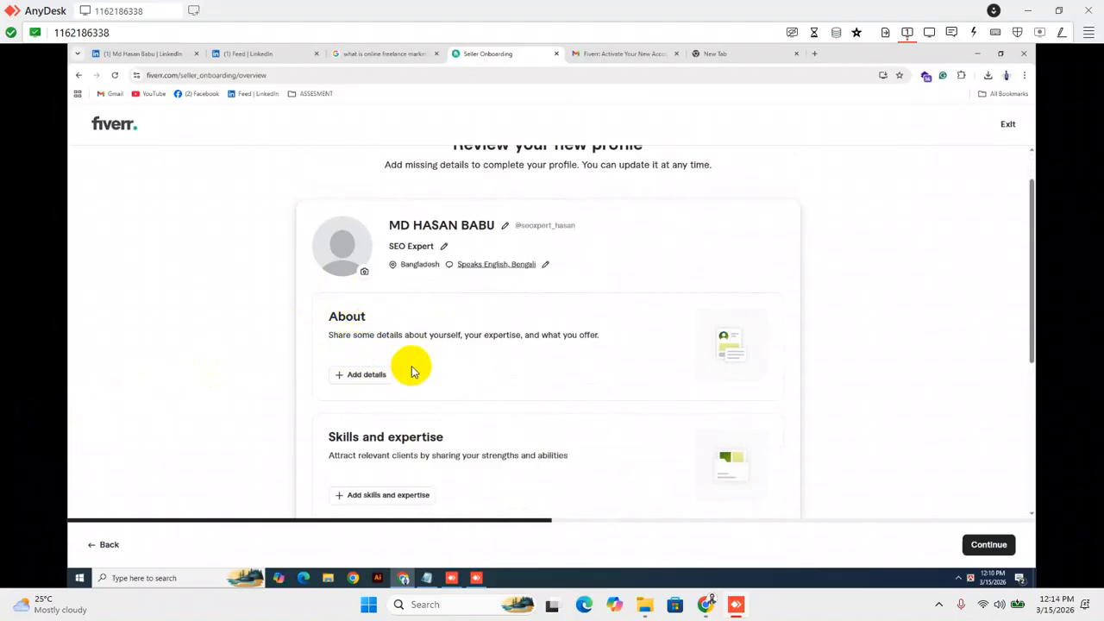
click(366, 375)
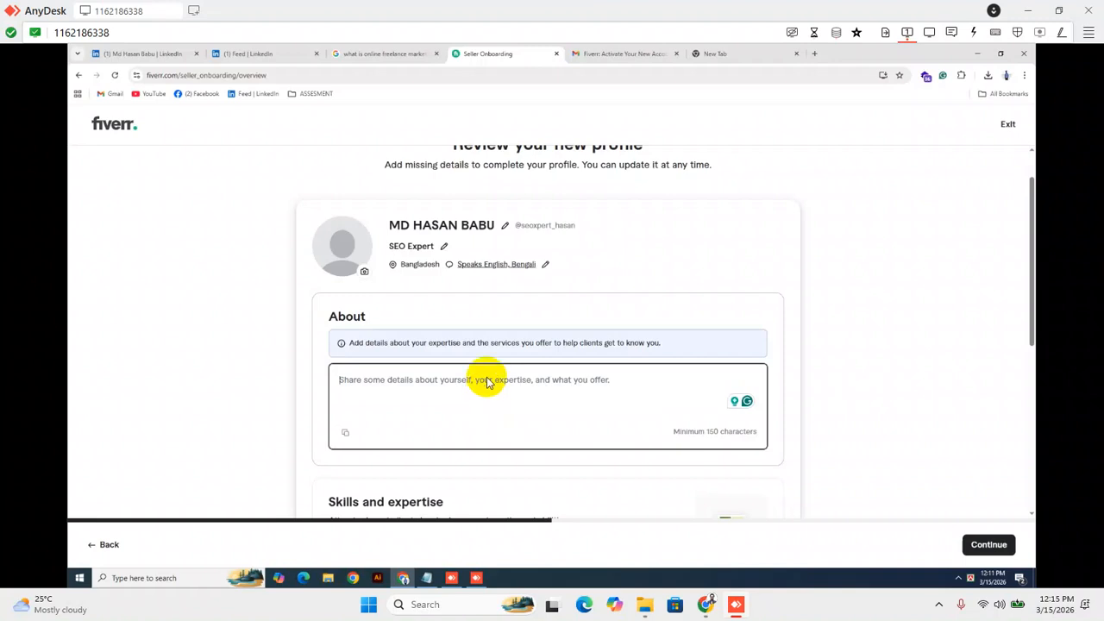
click(734, 54)
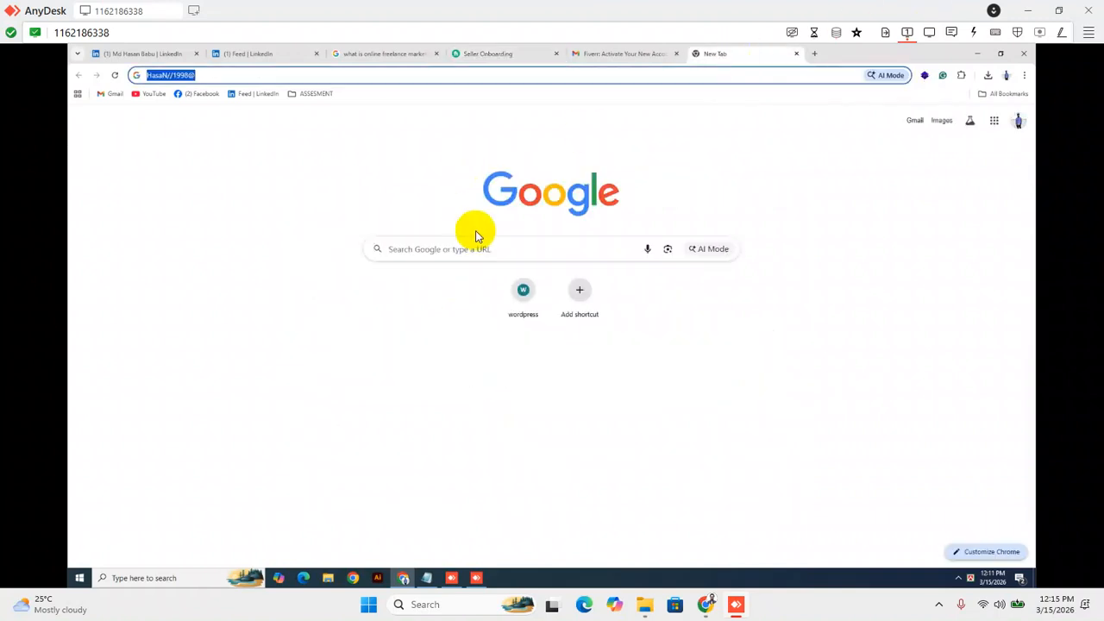
- Search Google for 'seo expert in fiverr'
key(BackSpace)
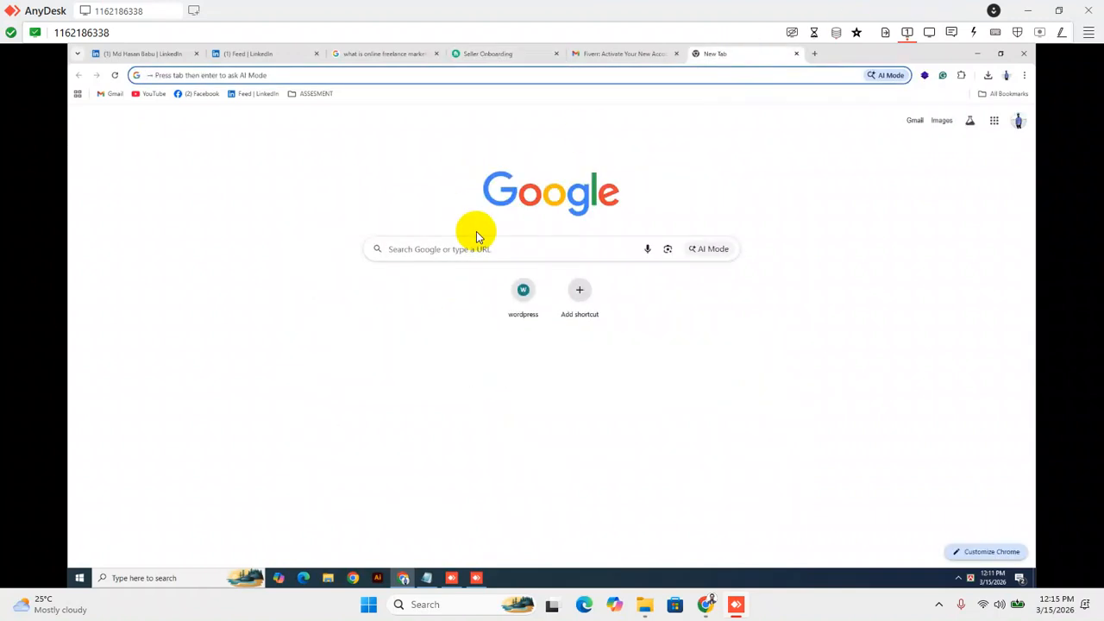
text(seo expert in fiverr)
key(Return)
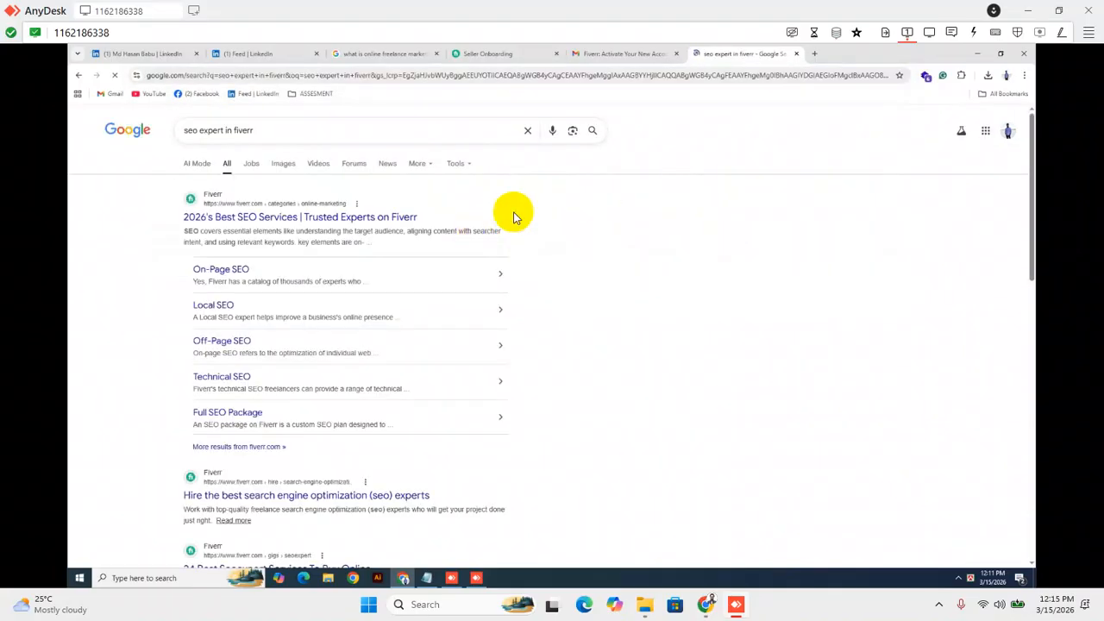
- Open the first Fiverr result and the hire SEO experts result in new tabs, then view the SEO services listing
right_click(309, 216)
click(382, 230)
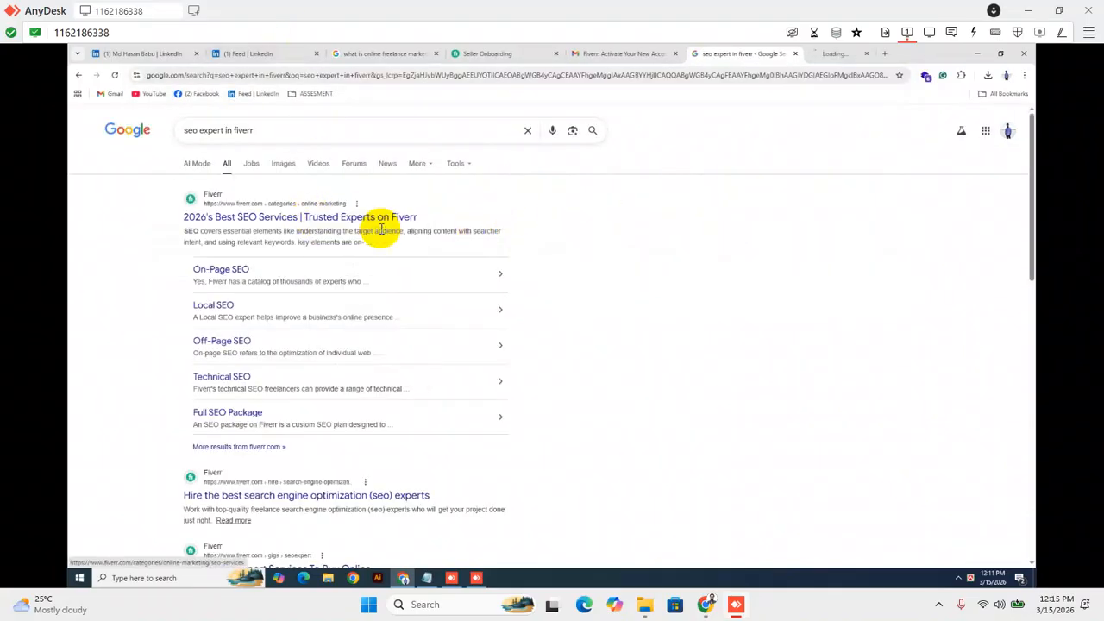
scroll(383, 302, down, 1)
right_click(319, 447)
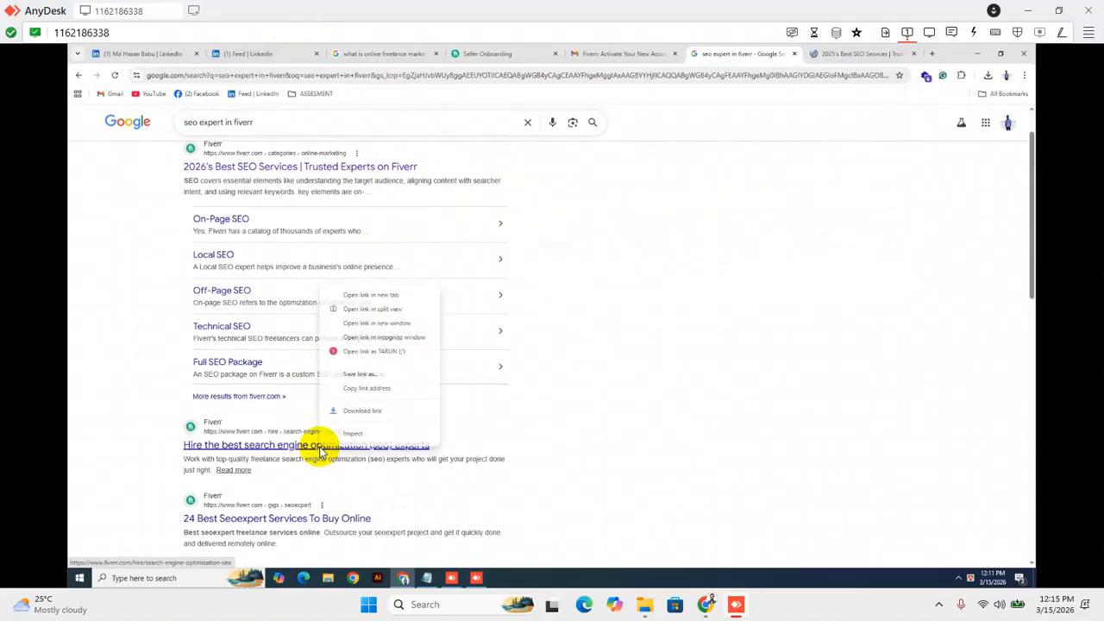
click(354, 294)
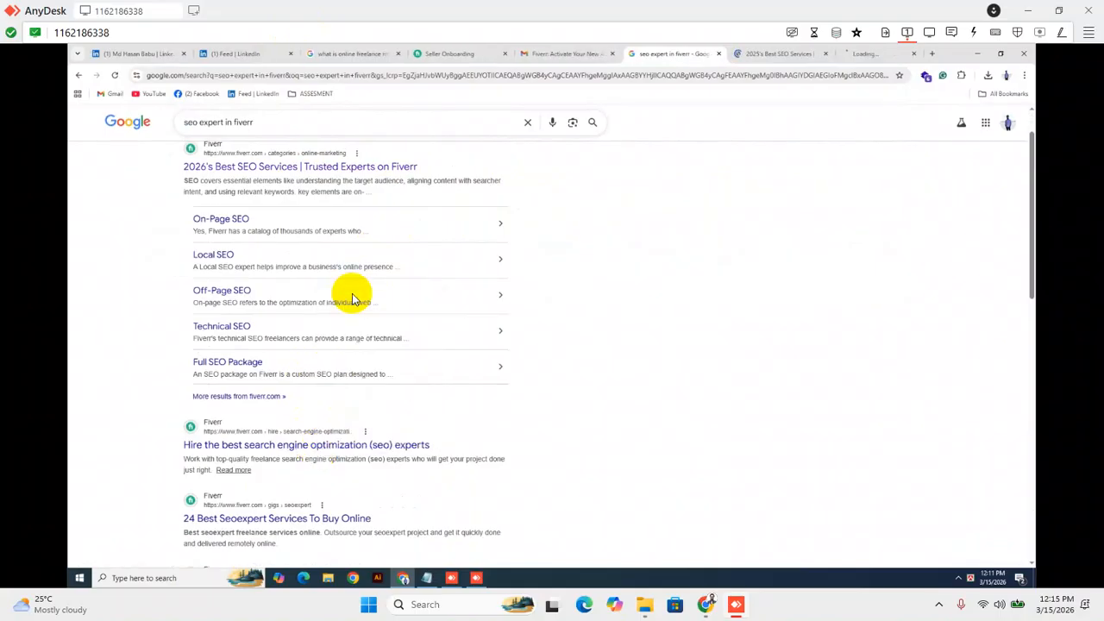
click(759, 57)
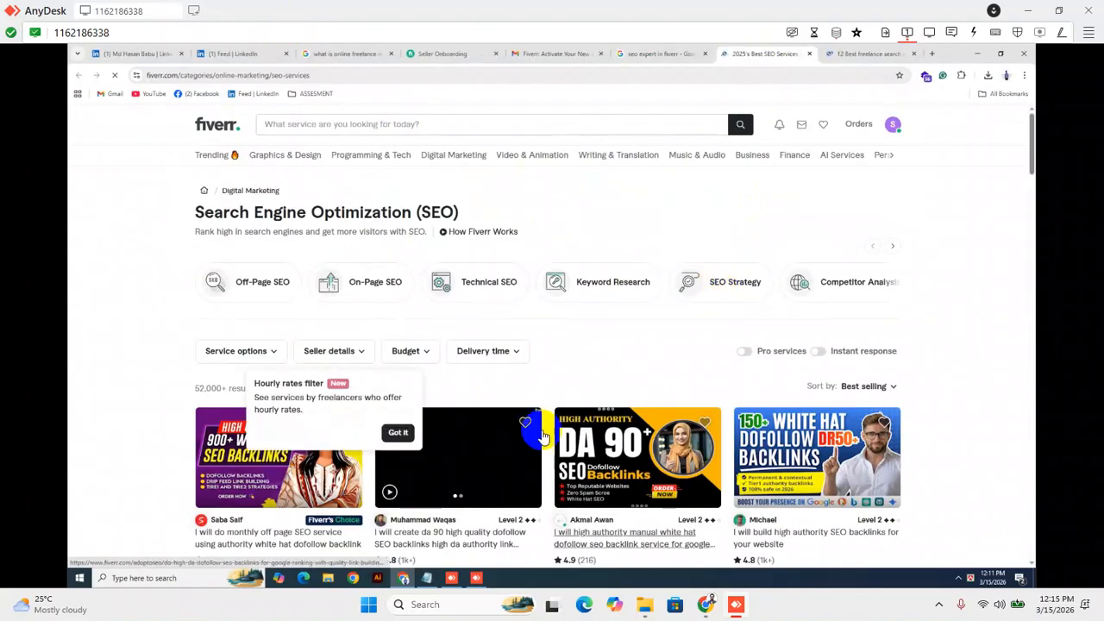
- Open three SEO sellers' profiles from the gig cards in new tabs and view the first one
scroll(542, 437, down, 2)
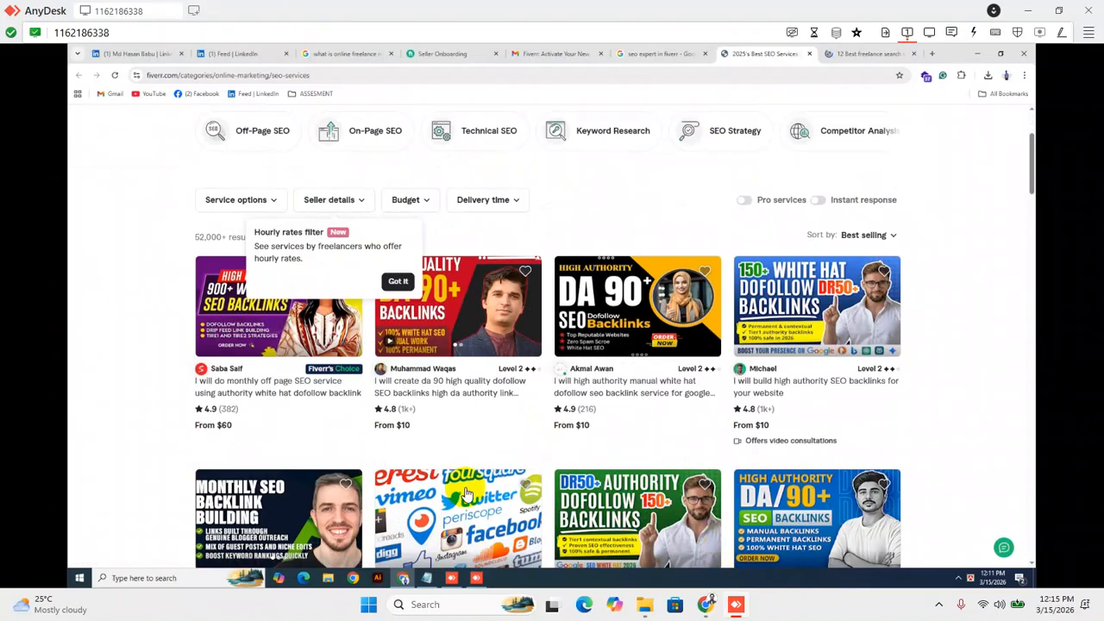
right_click(438, 373)
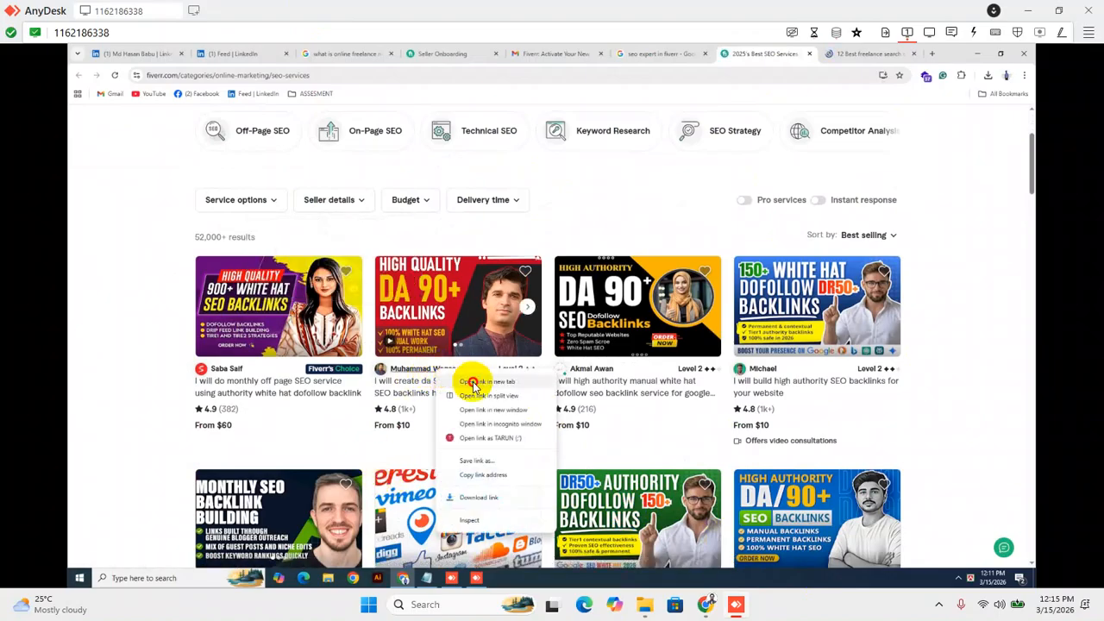
click(475, 382)
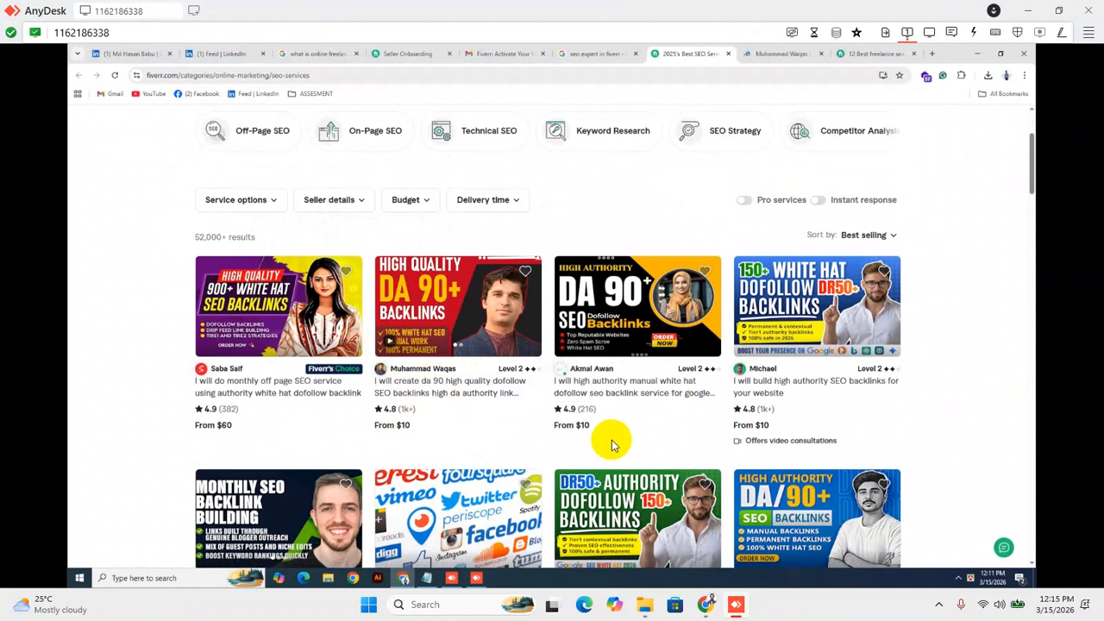
right_click(757, 369)
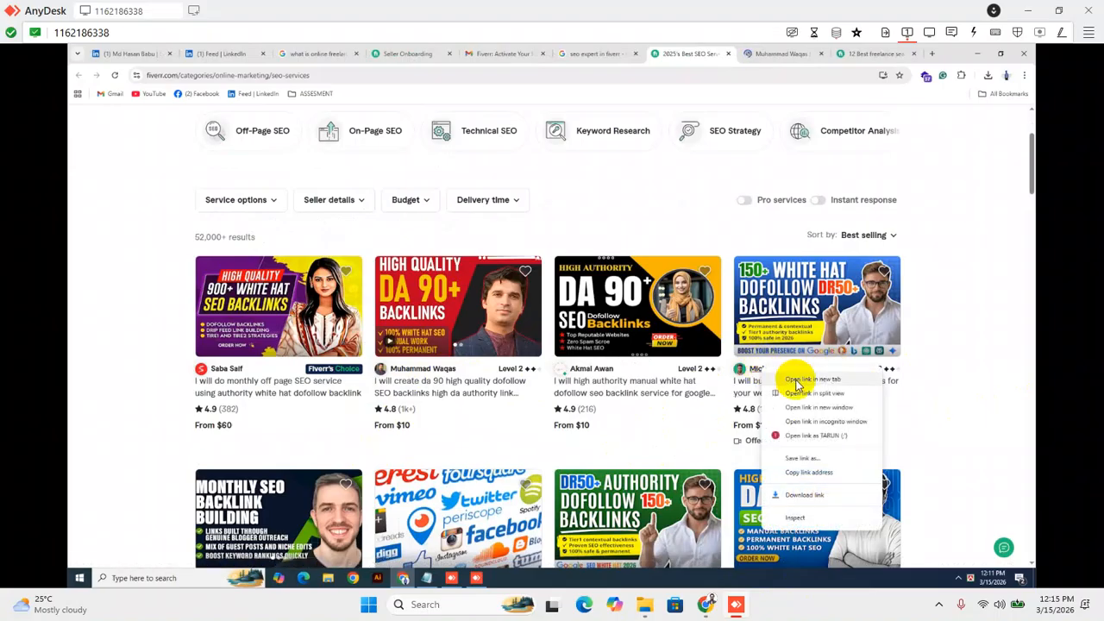
click(798, 380)
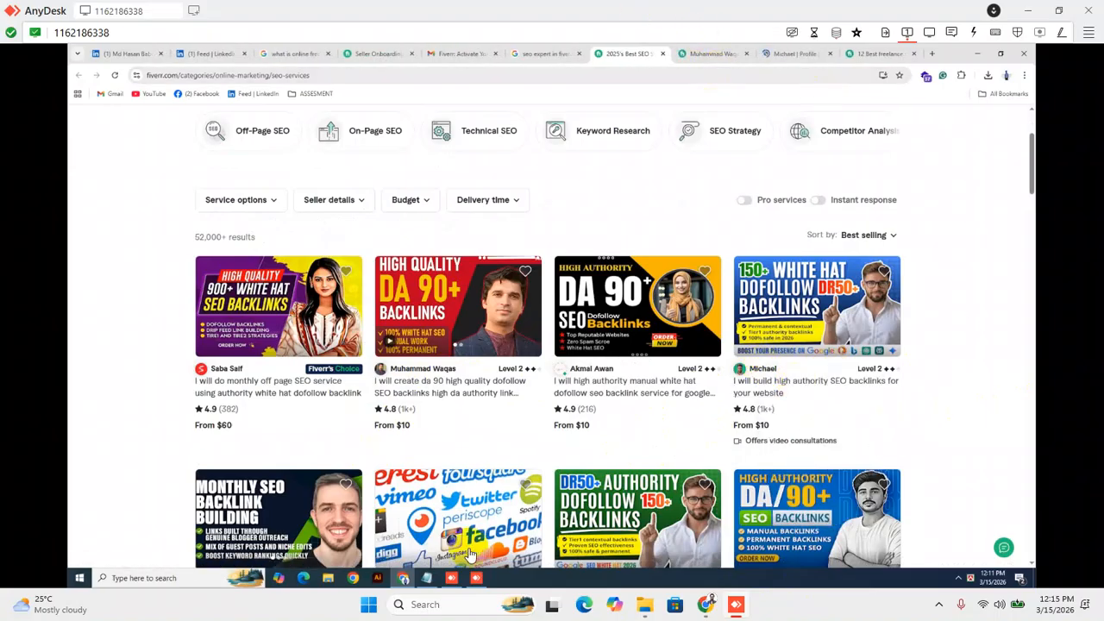
scroll(470, 556, down, 2)
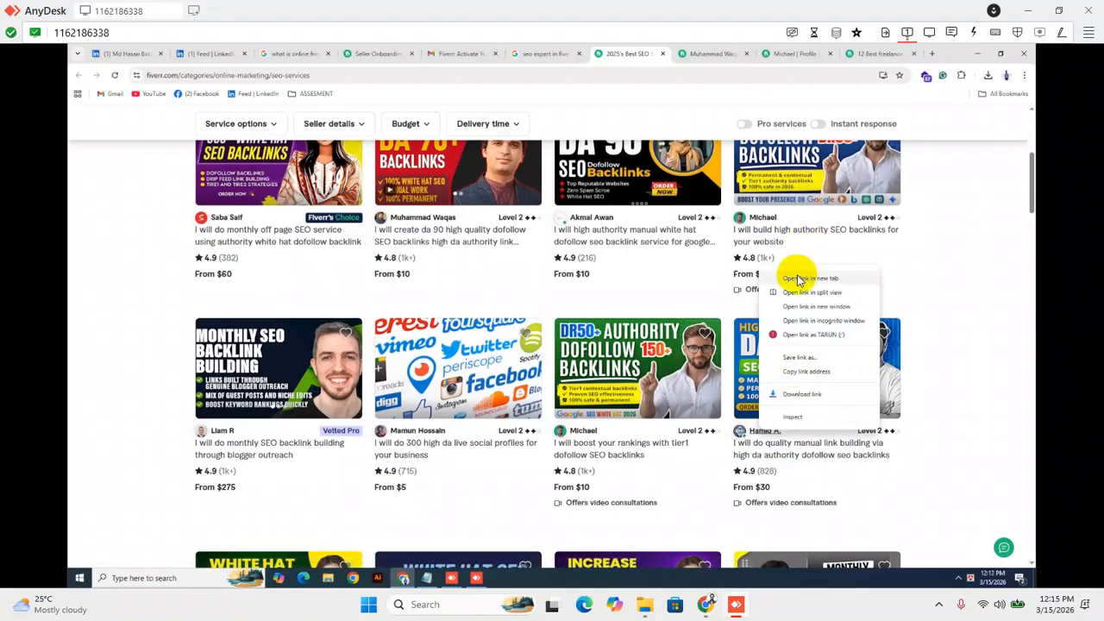
click(798, 277)
click(660, 55)
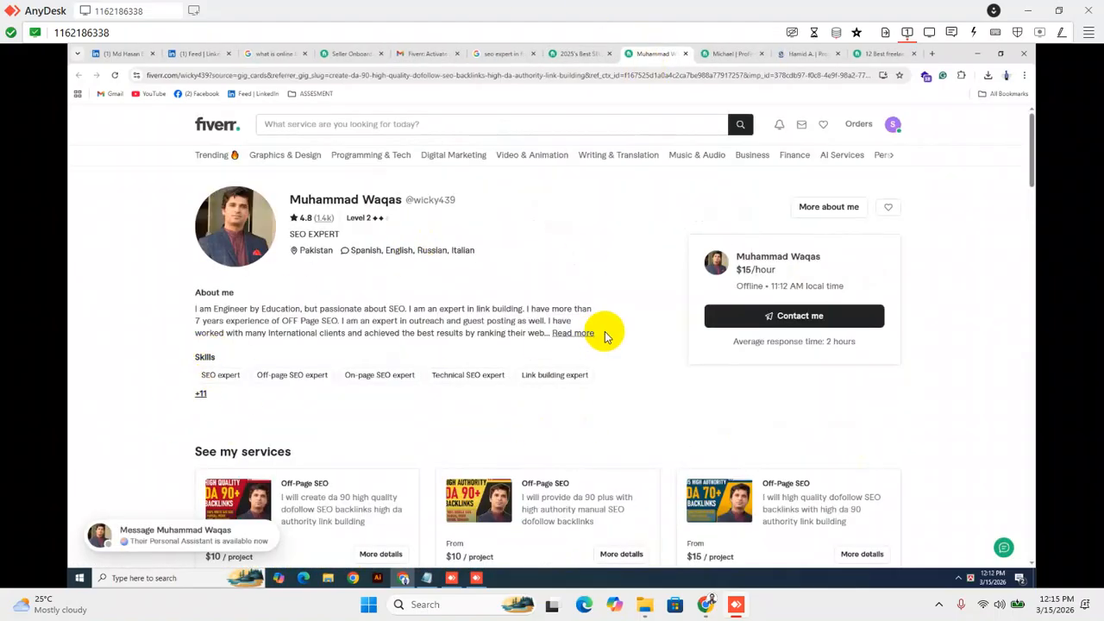
- Expand and read the seller's full About me paragraph on 7+ years of off-page SEO work
click(575, 335)
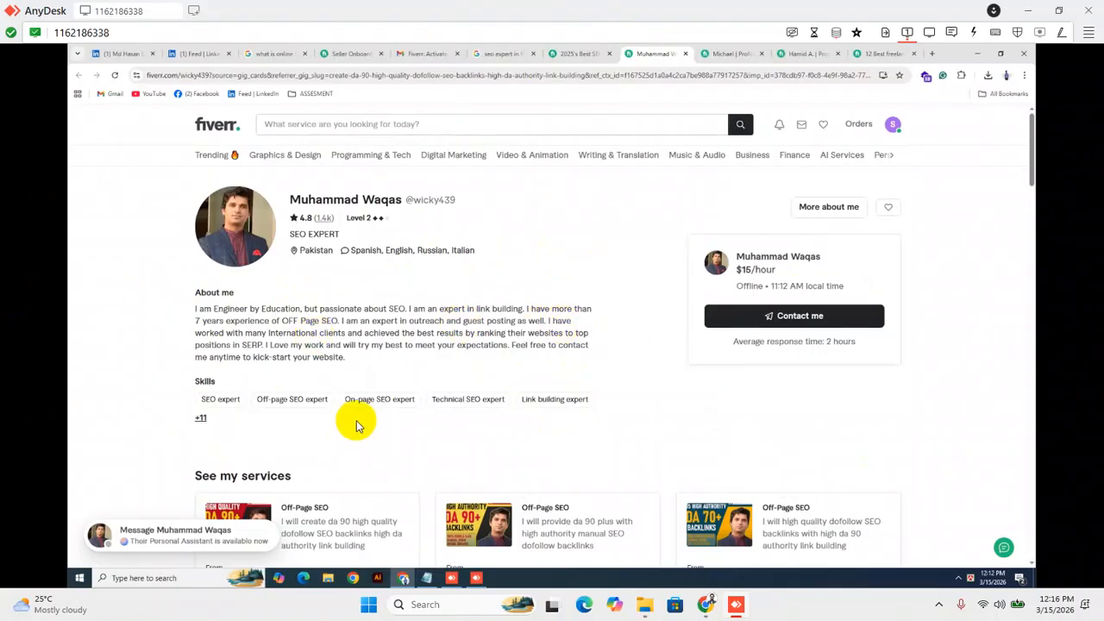
click(331, 349)
drag(330, 348, 188, 312)
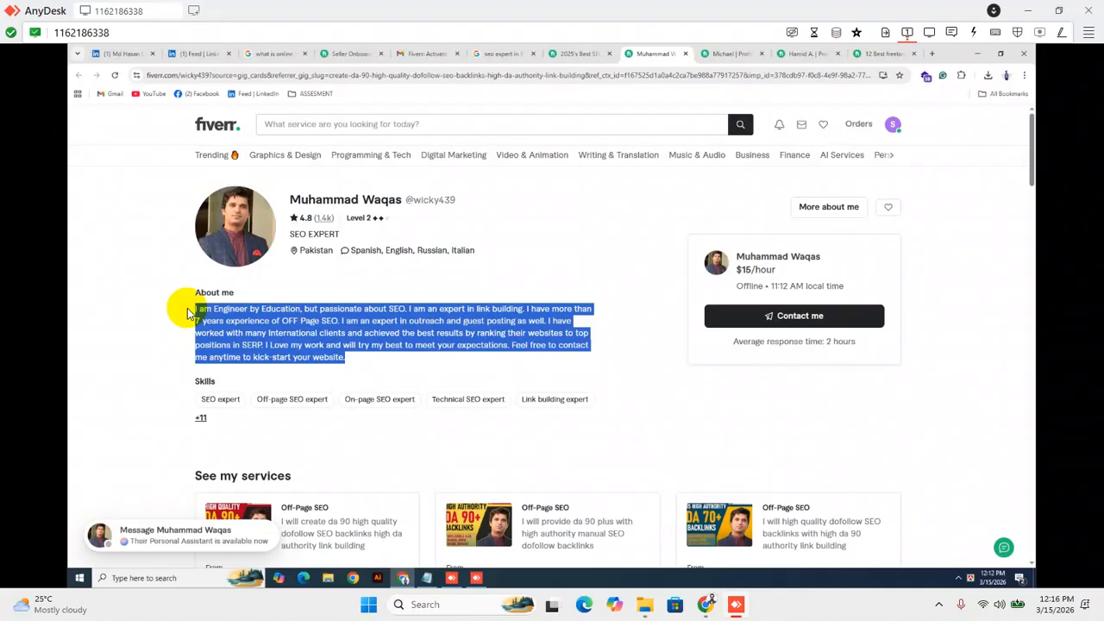
click(622, 359)
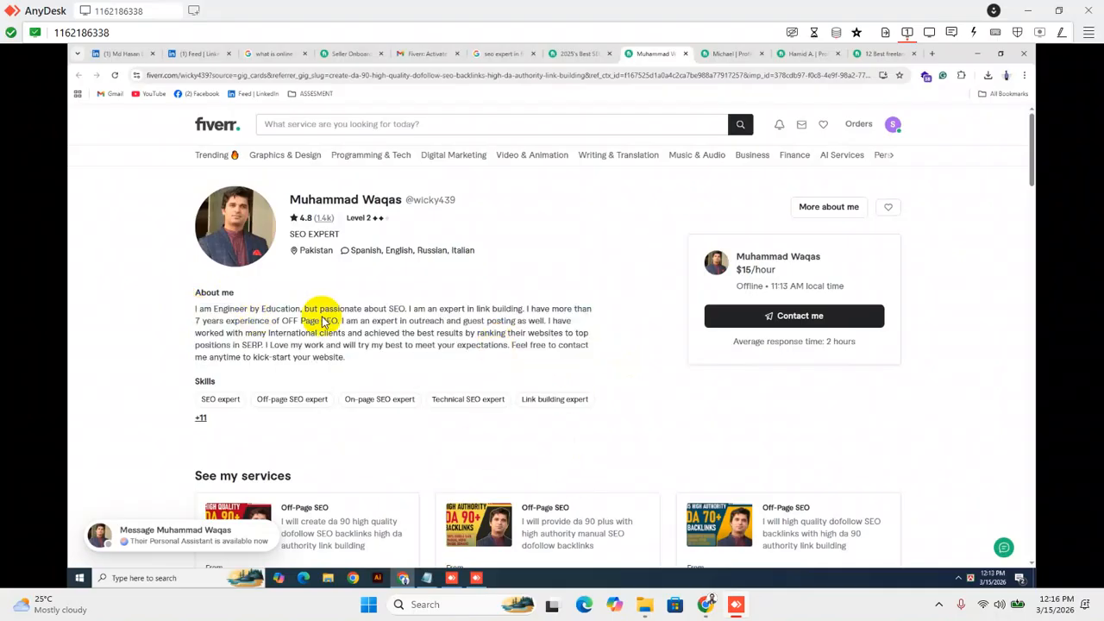
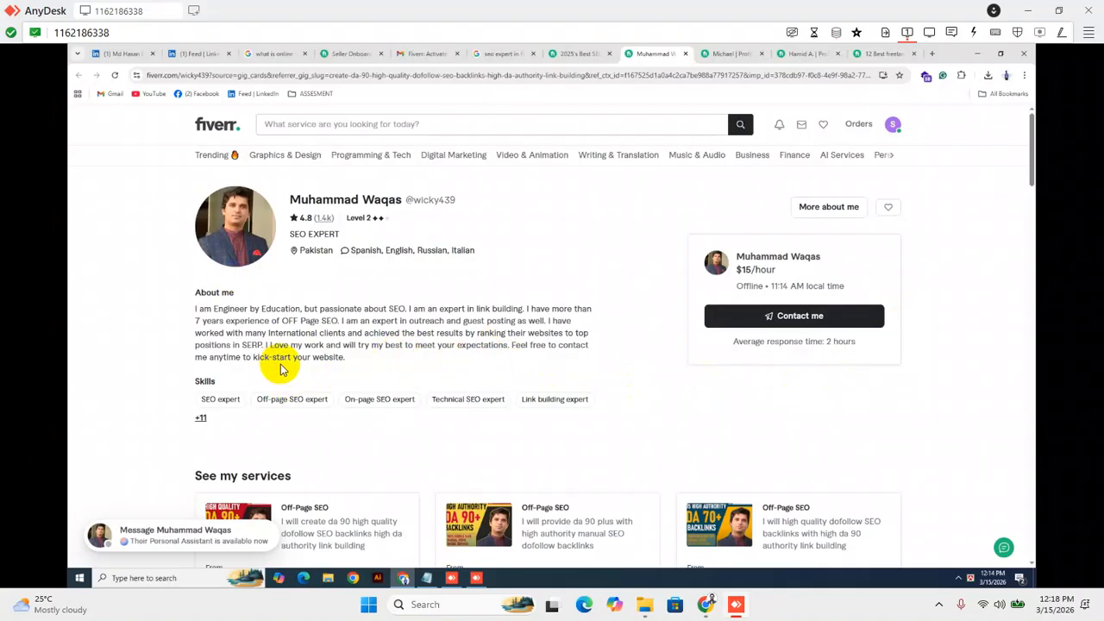
- Highlight the current seller's About me paragraph, then switch to the next seller's profile
drag(358, 363, 183, 308)
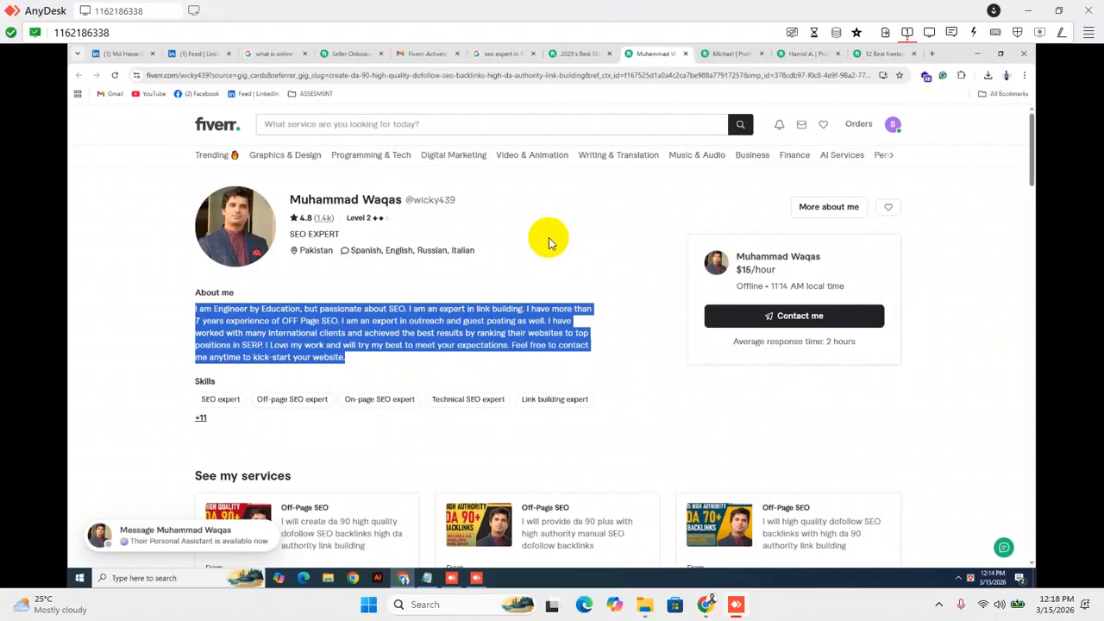
click(731, 53)
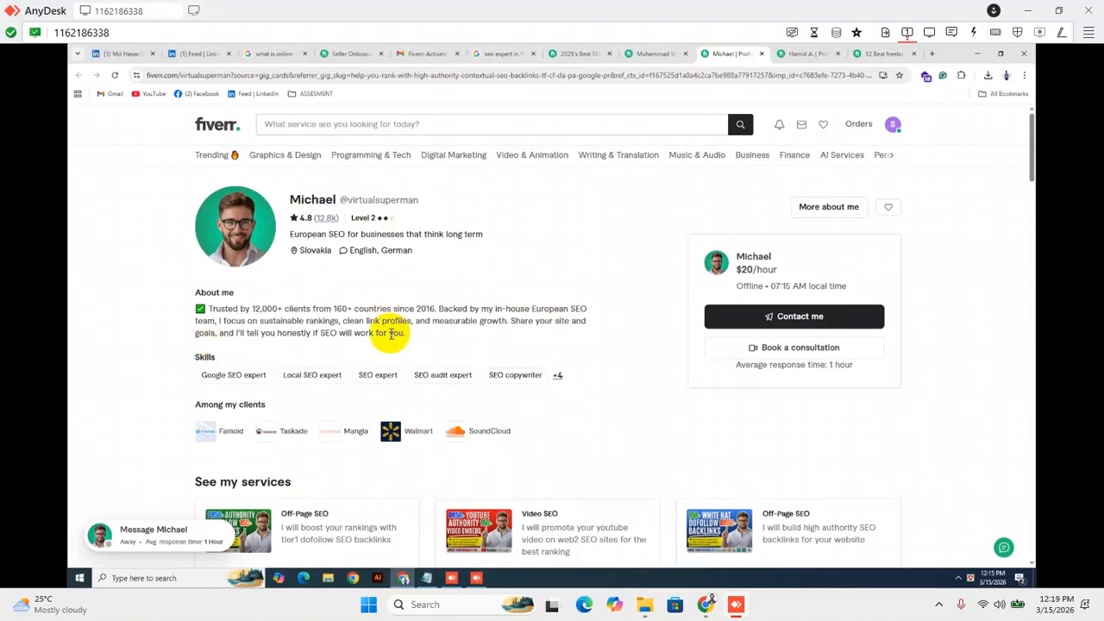
- Review the Pakistan-based Level 2 seller's About me paragraph, then move to the third seller's profile
drag(400, 333, 198, 308)
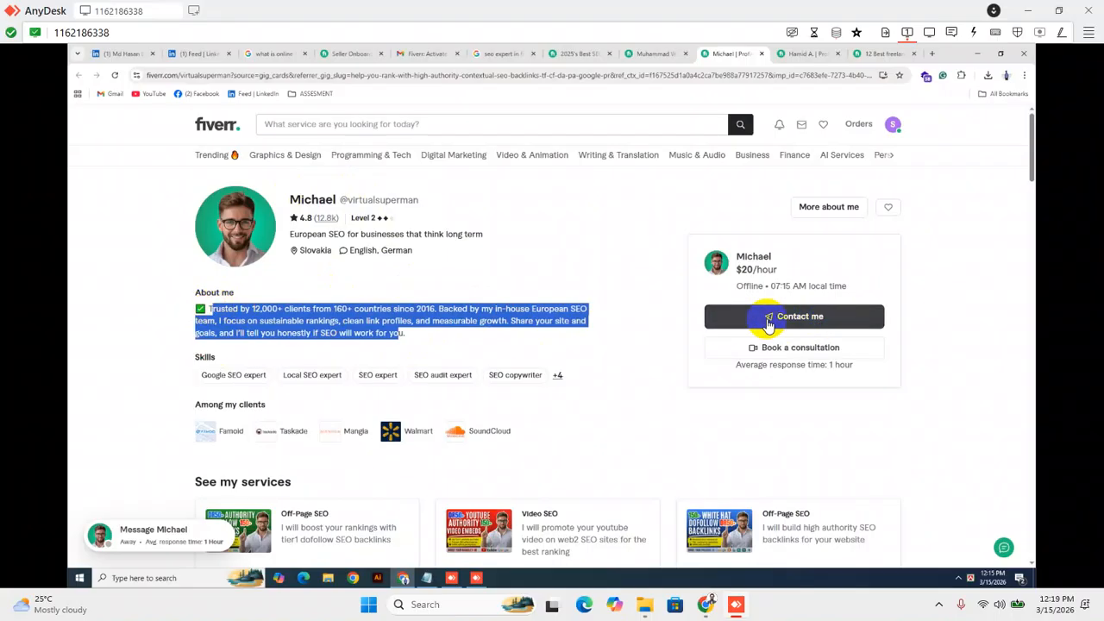
click(618, 334)
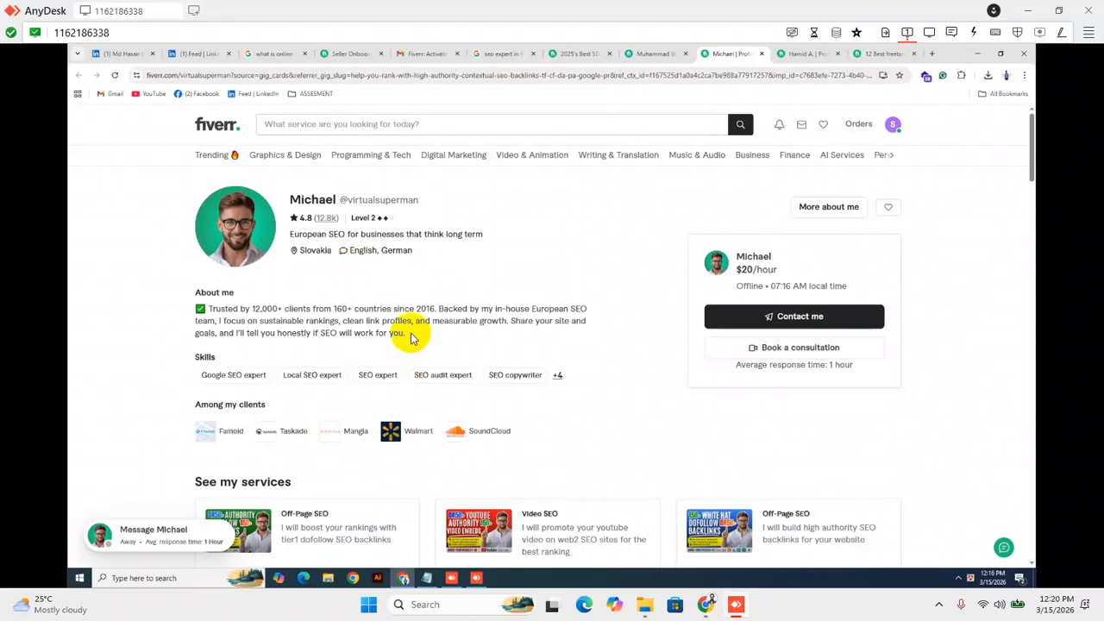
drag(409, 331, 245, 296)
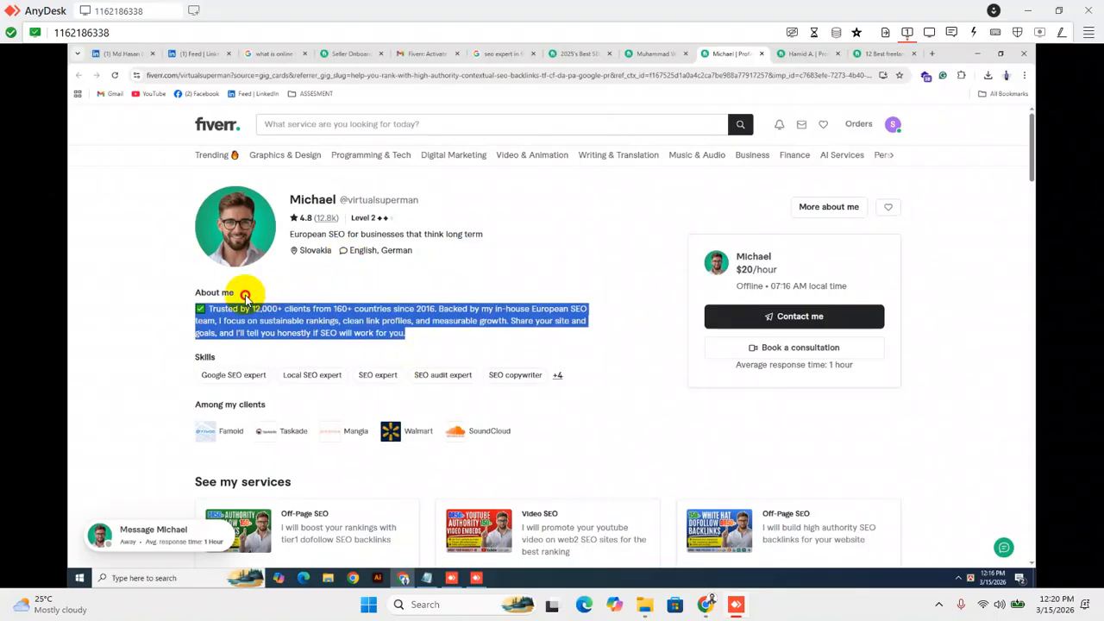
click(501, 342)
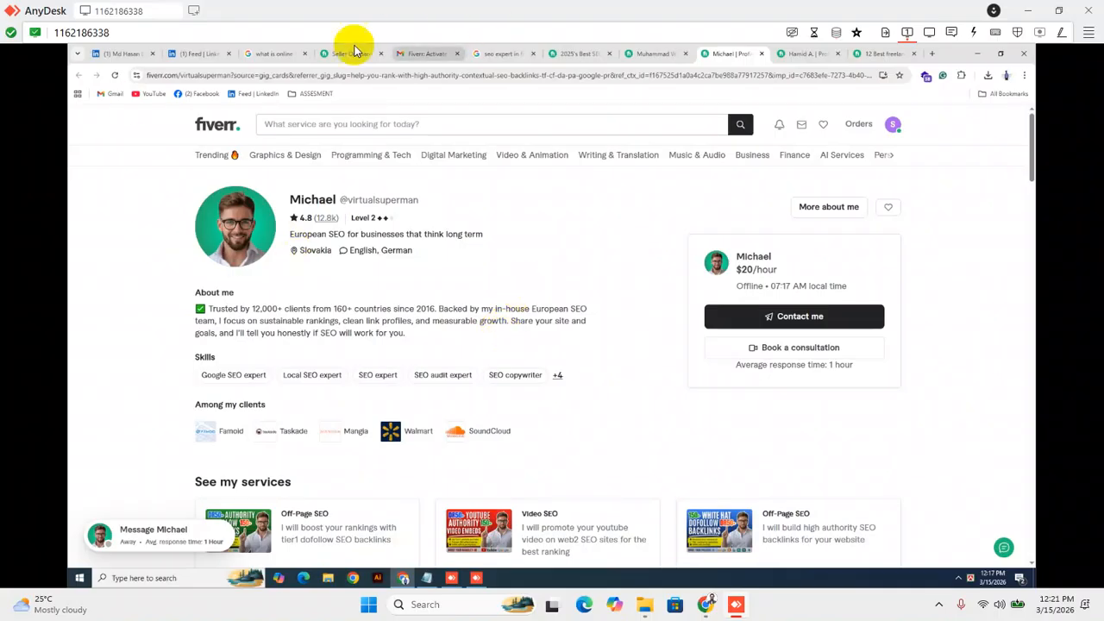
click(807, 52)
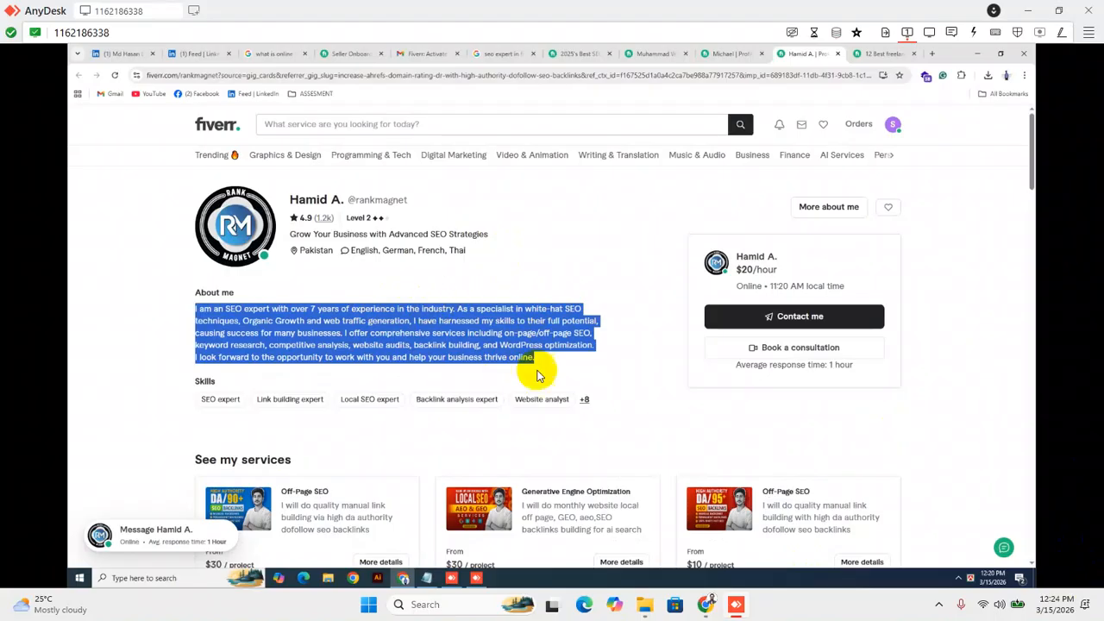
- Highlight part of the third seller's About me text, then open a new browser tab
drag(538, 365, 155, 306)
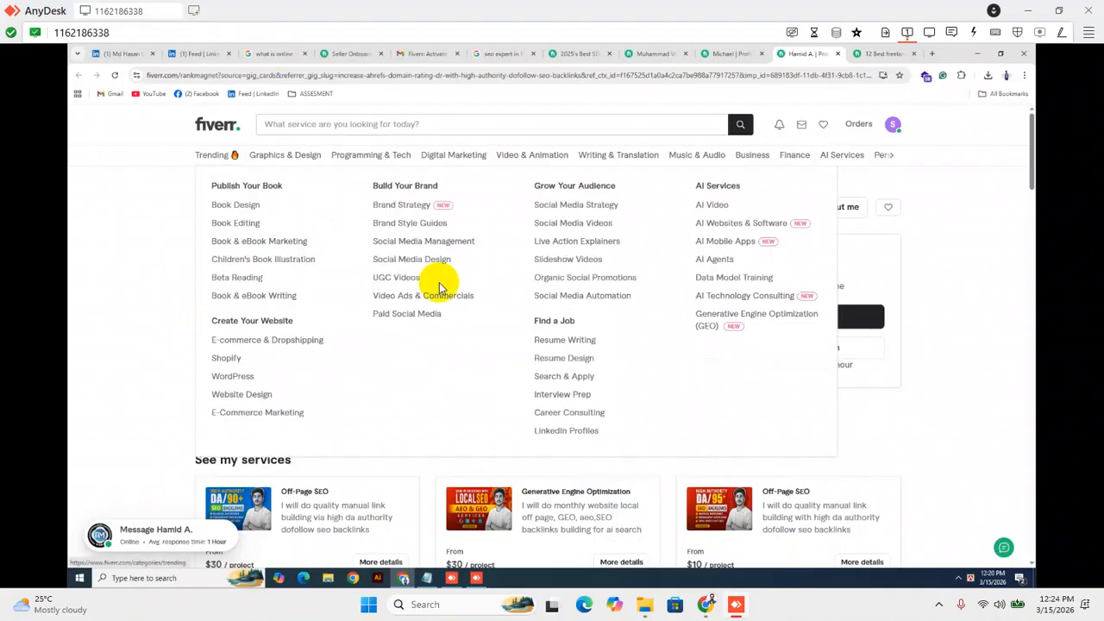
mouse_move(706, 605)
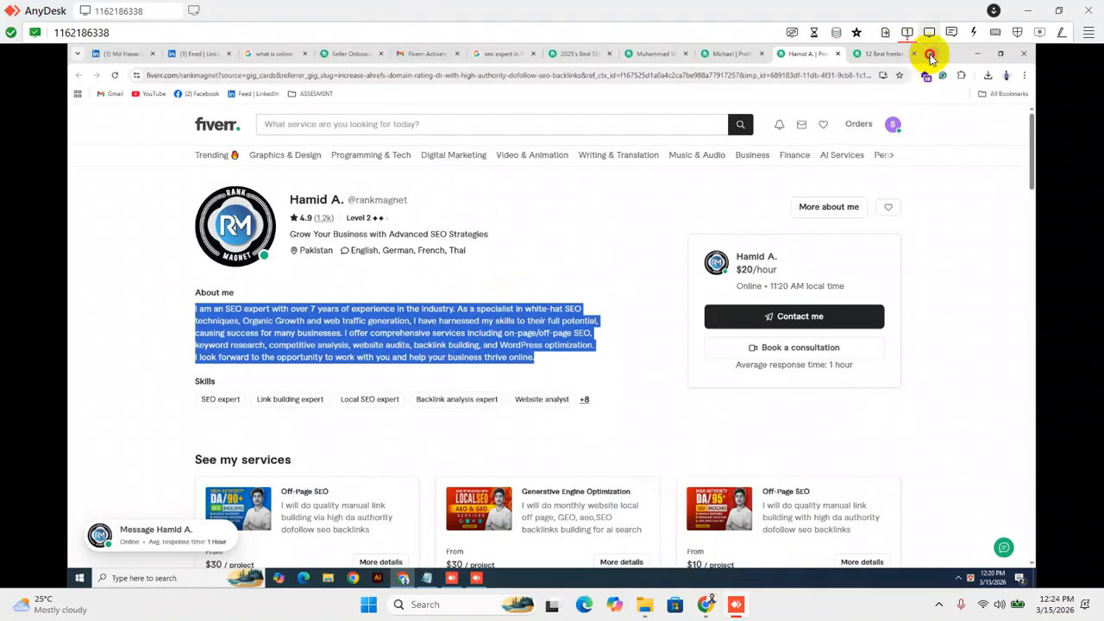
click(931, 55)
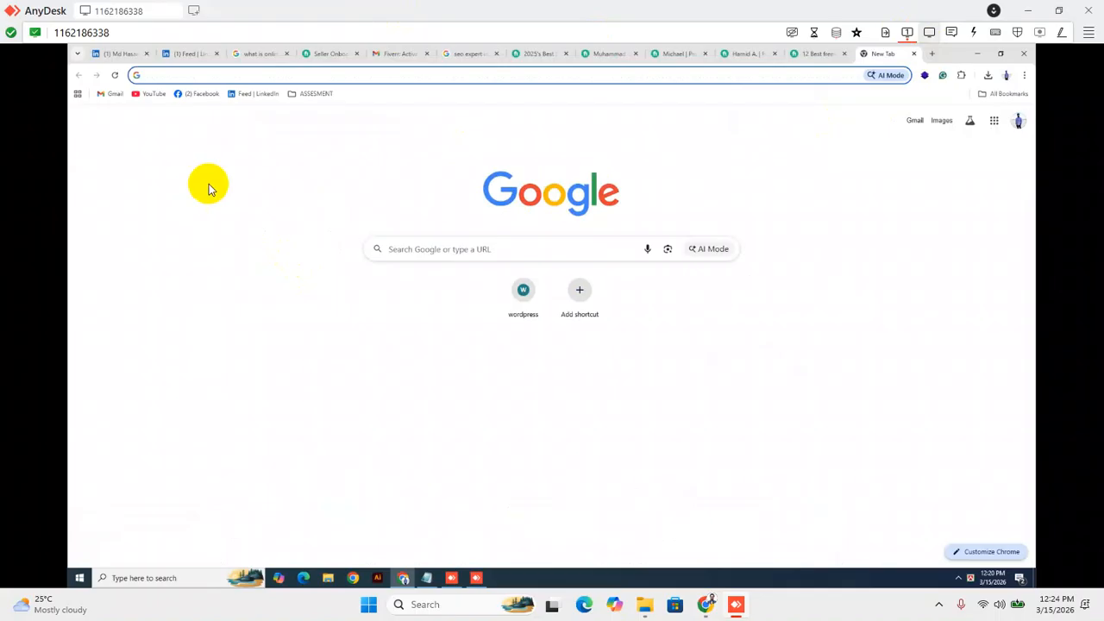
- Open ChatGPT on a blank new chat in a new Chrome tab via the AI Tools shortcuts
mouse_move(705, 599)
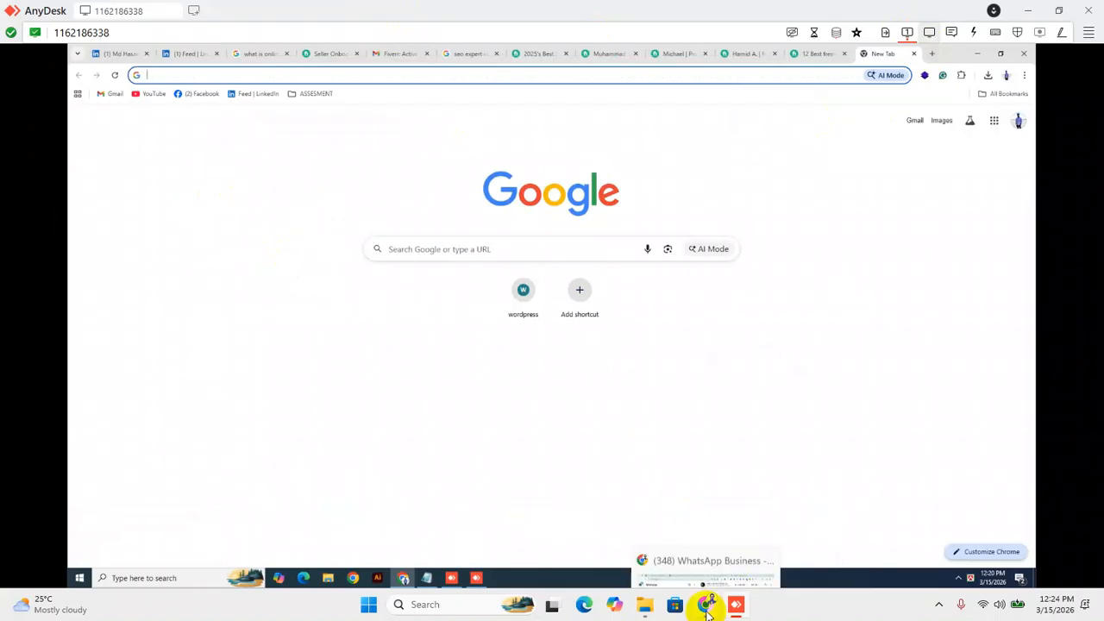
click(691, 563)
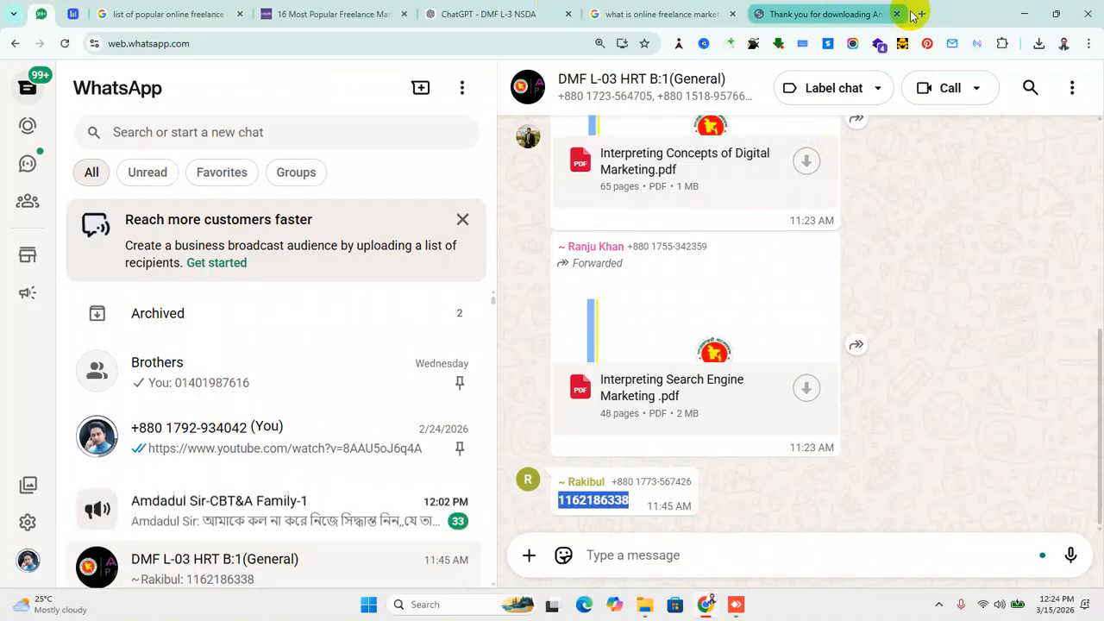
key(ctrl+t)
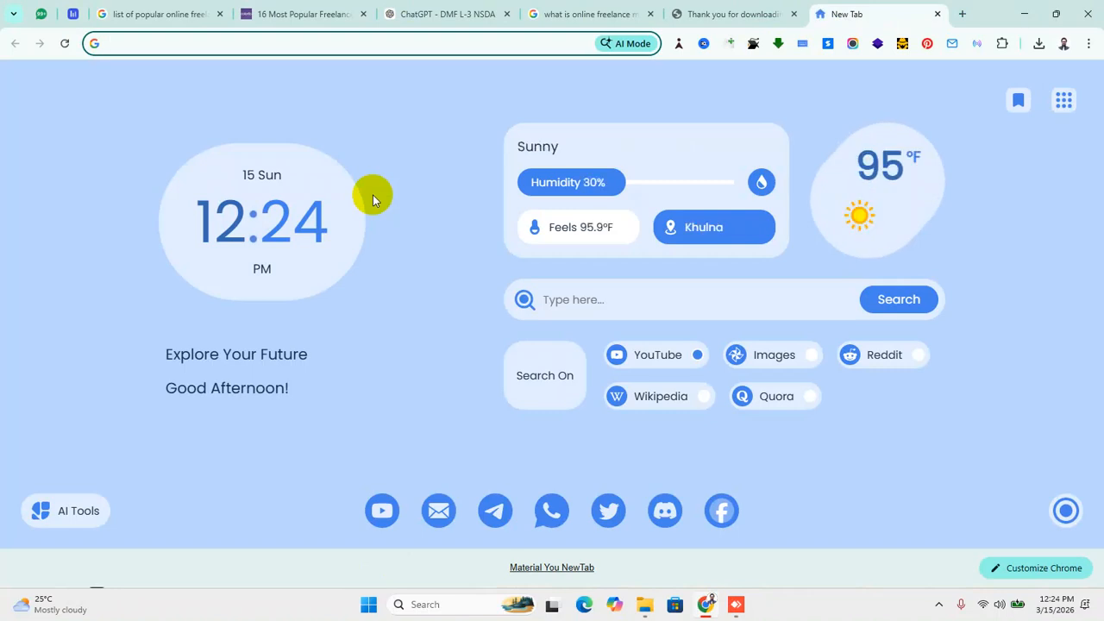
text(chatgpt.com)
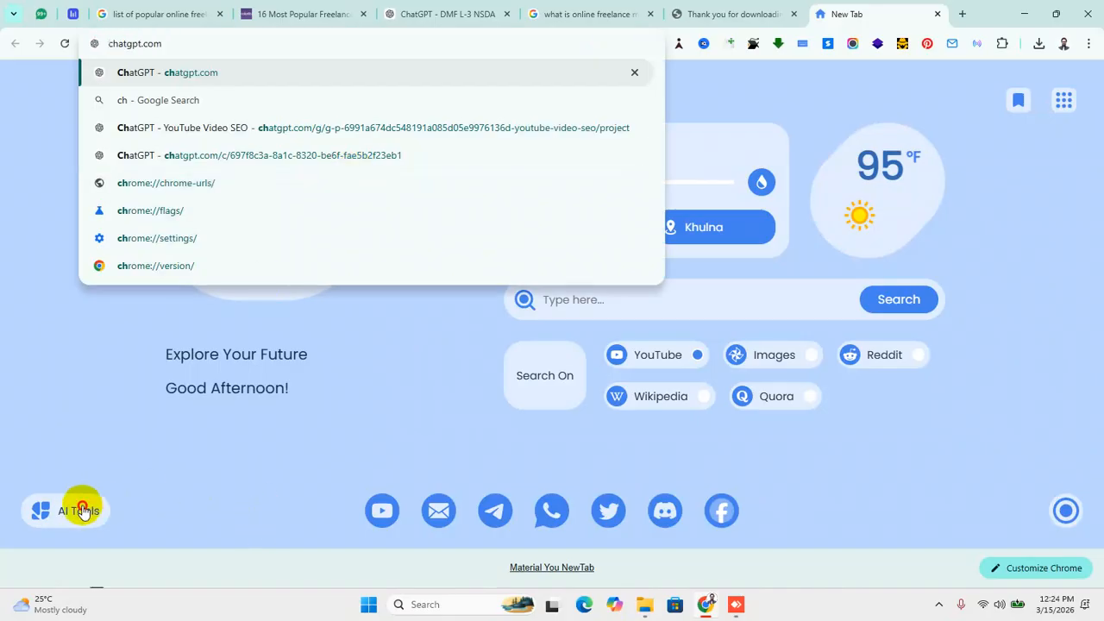
click(79, 509)
click(216, 514)
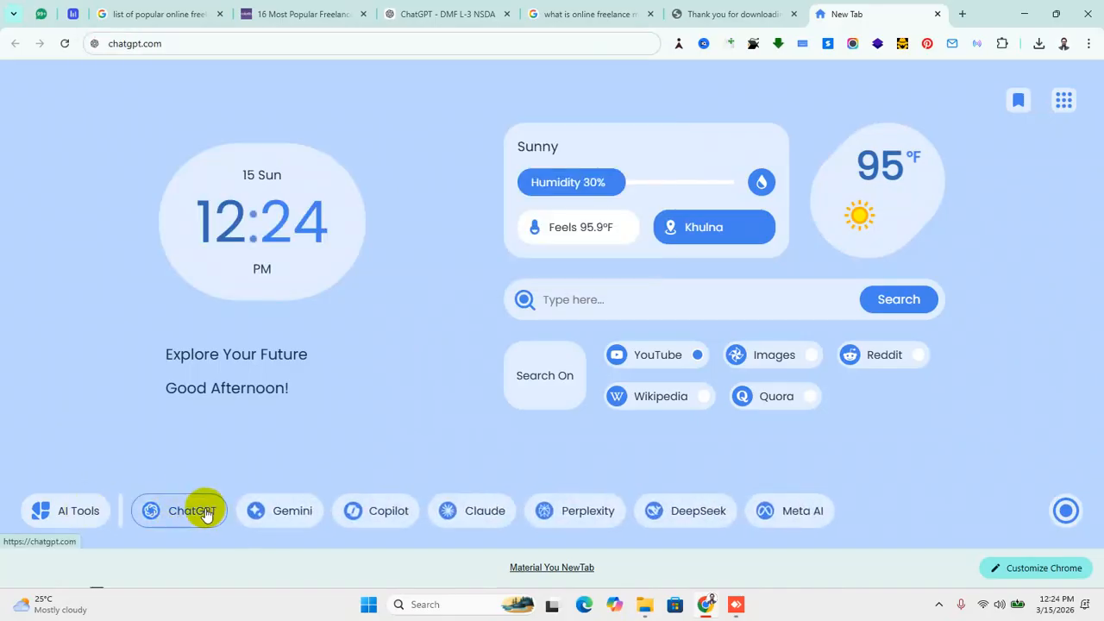
click(443, 304)
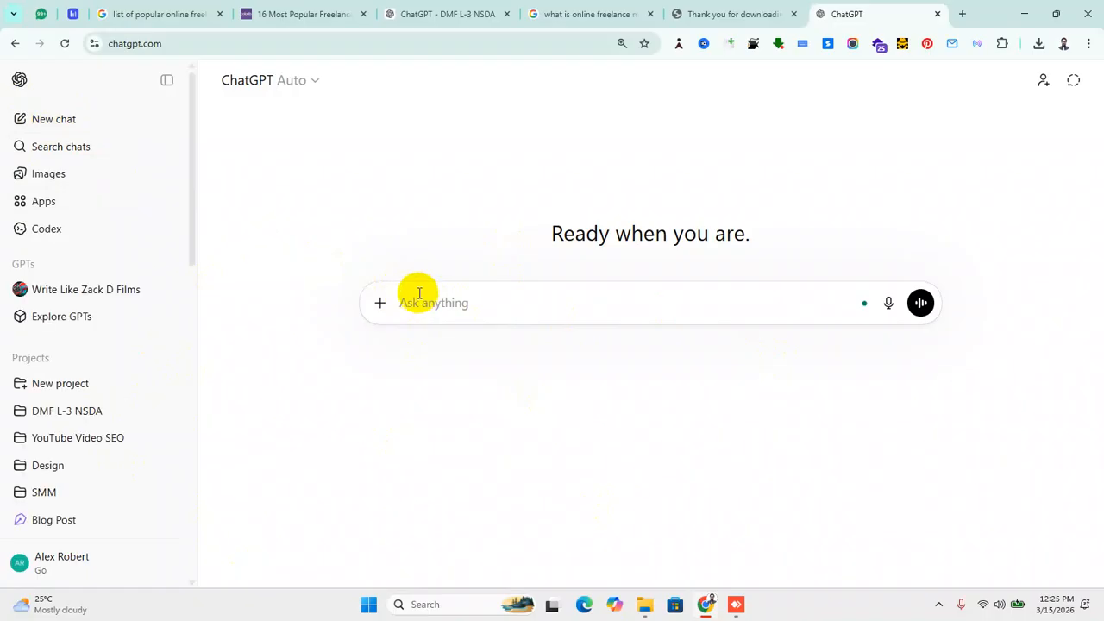
- Write a prompt asking a 10-year freelance expert for an SEO-friendly, human-toned Fiverr bio
text(You)
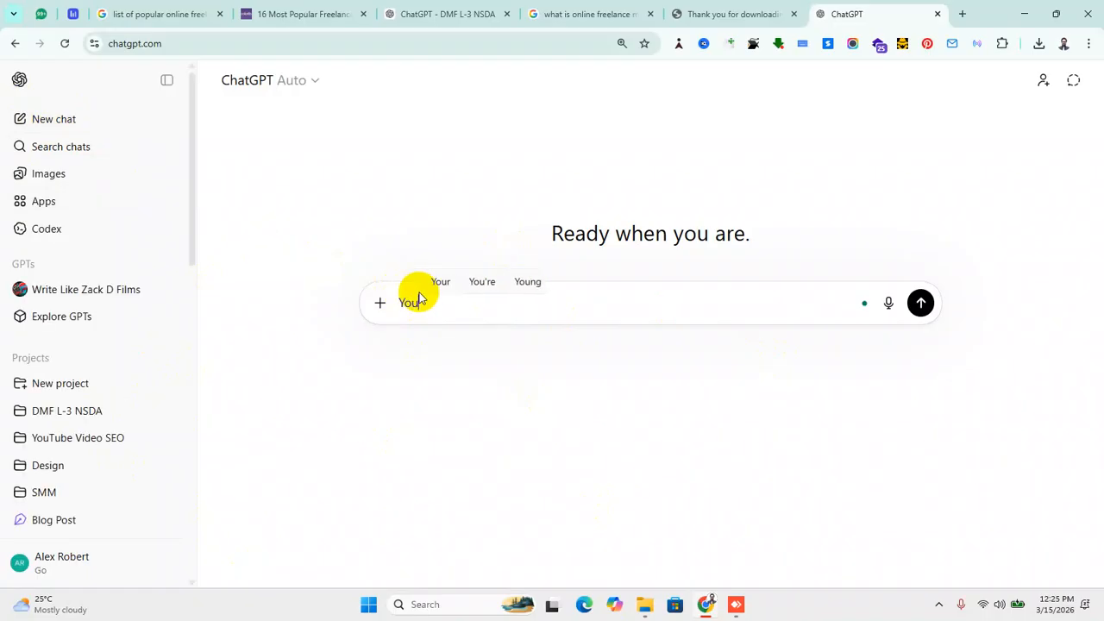
text( are a )
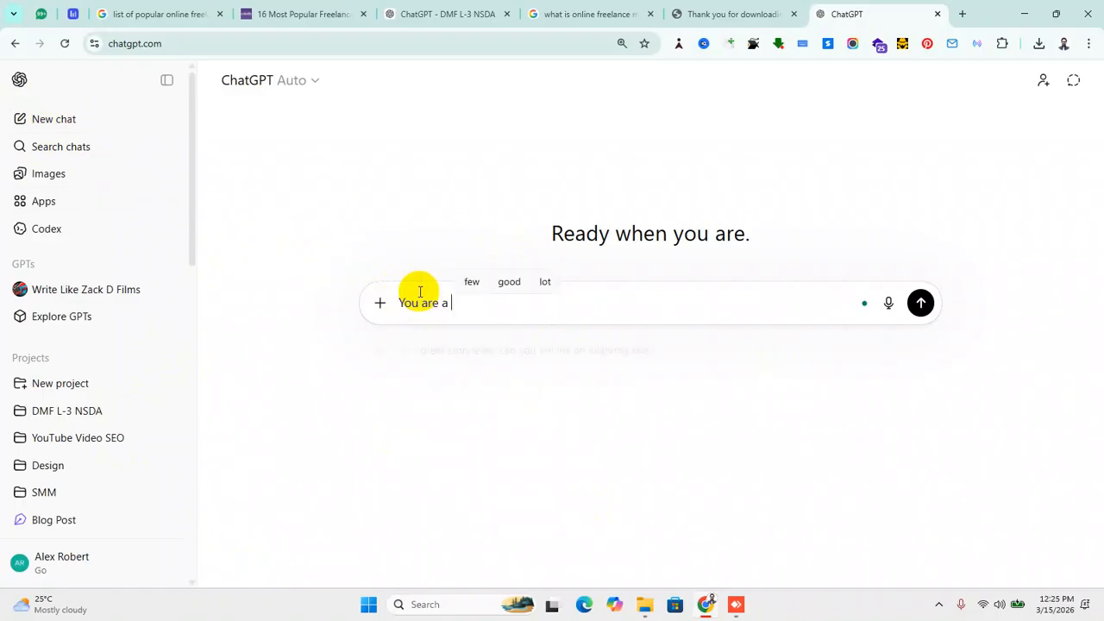
text(profe)
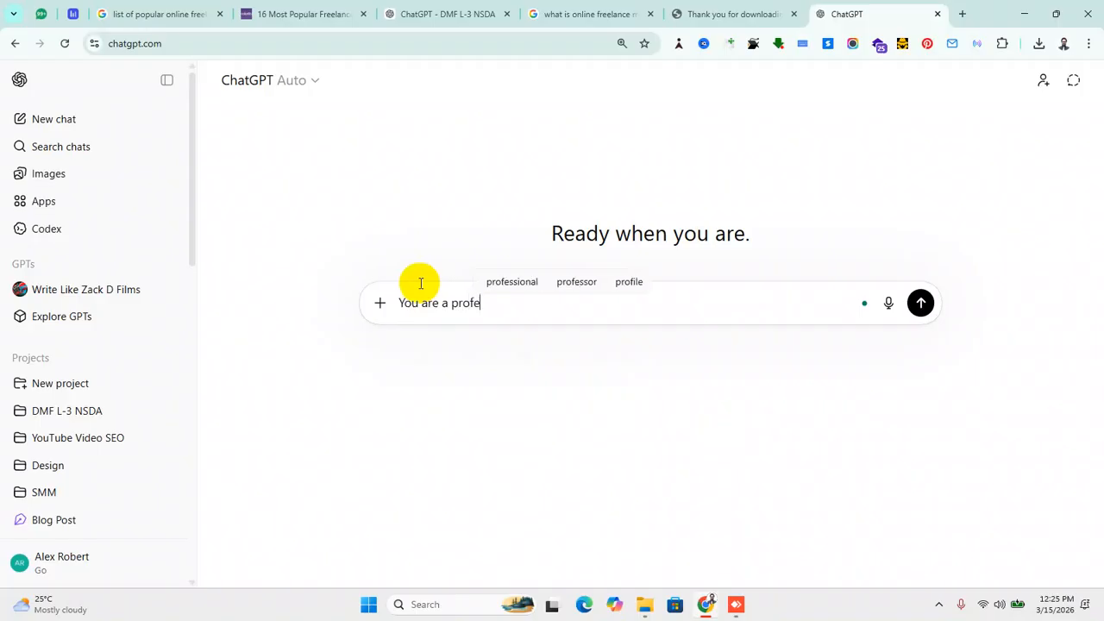
text(ssional)
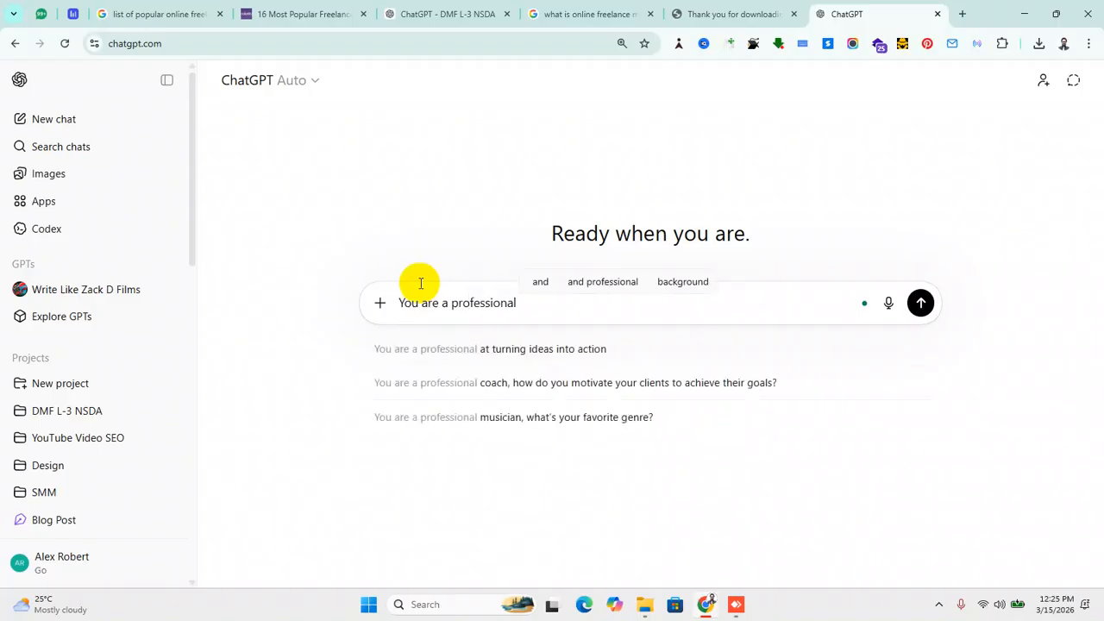
text( online )
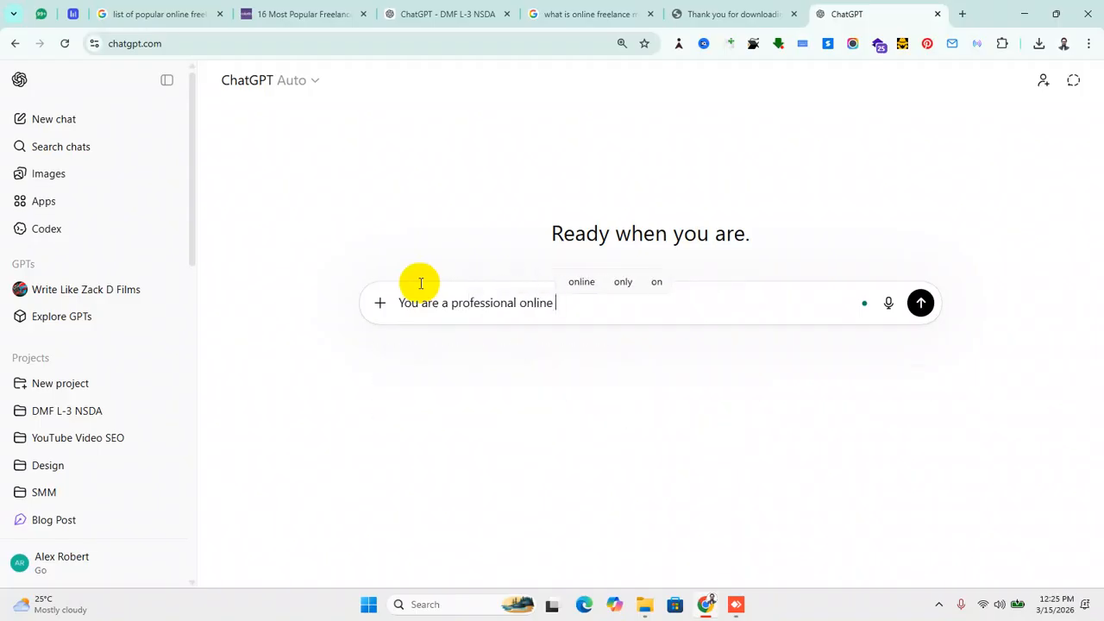
text(freela)
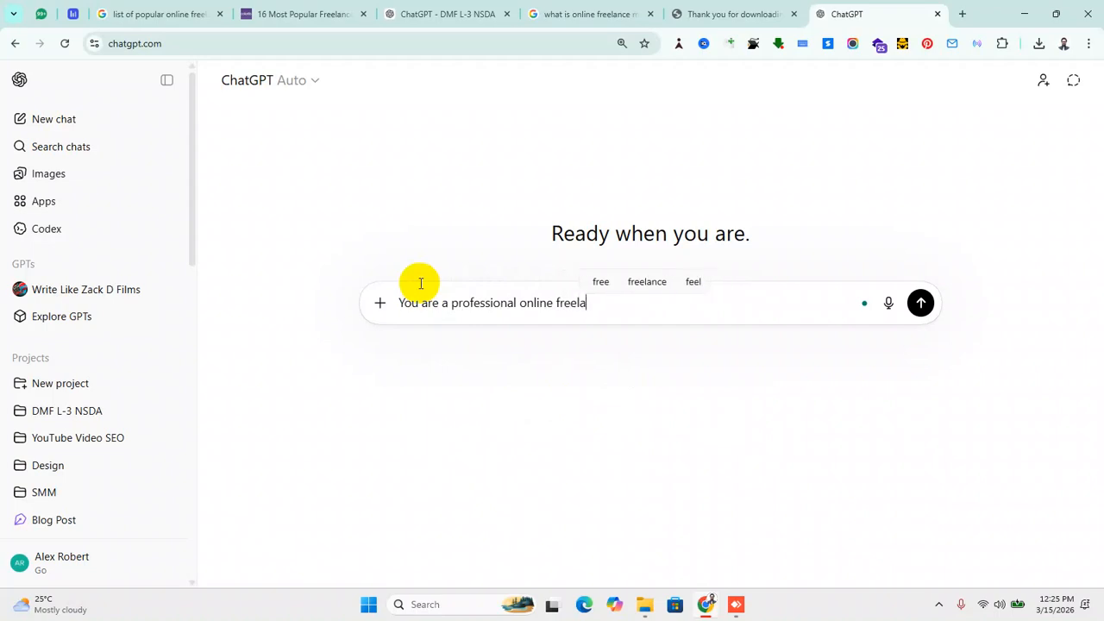
text(nce mar)
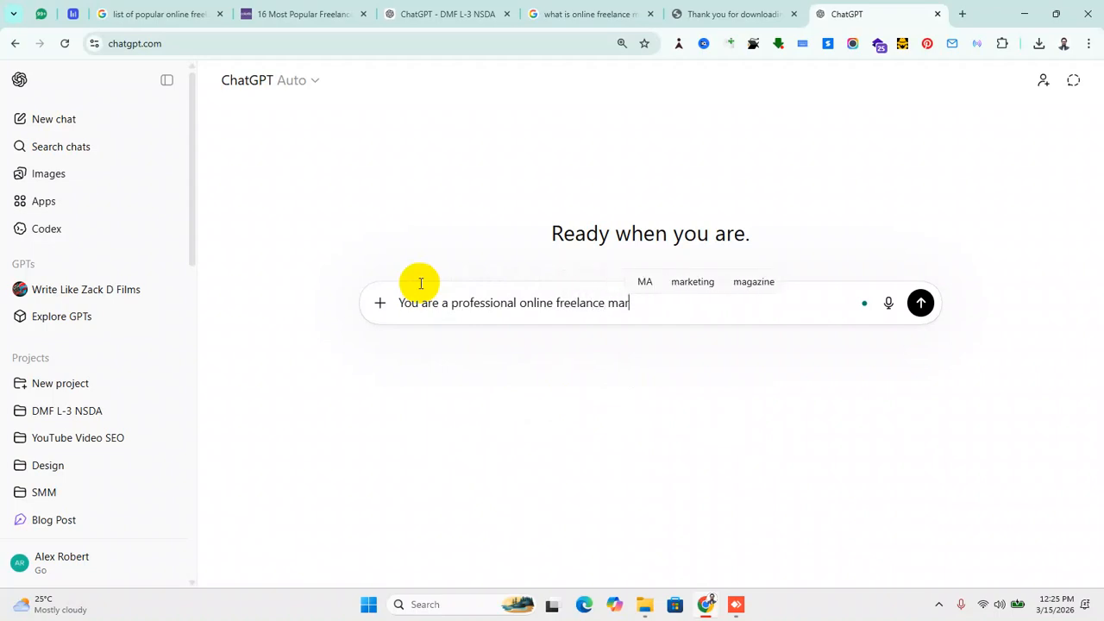
text(ketplace expe)
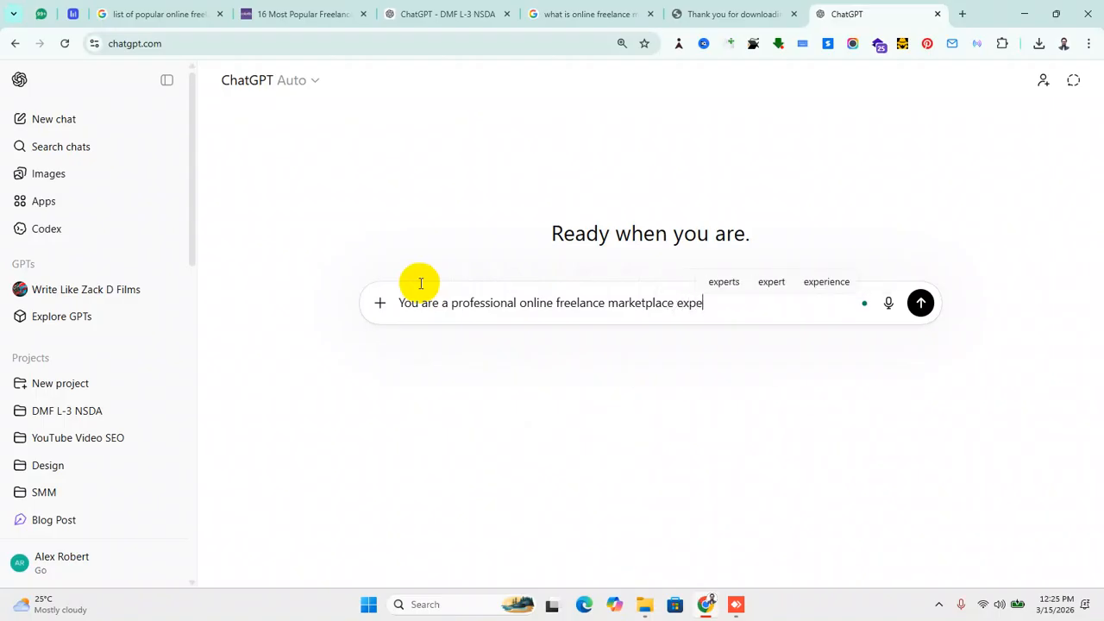
text(rt, mo)
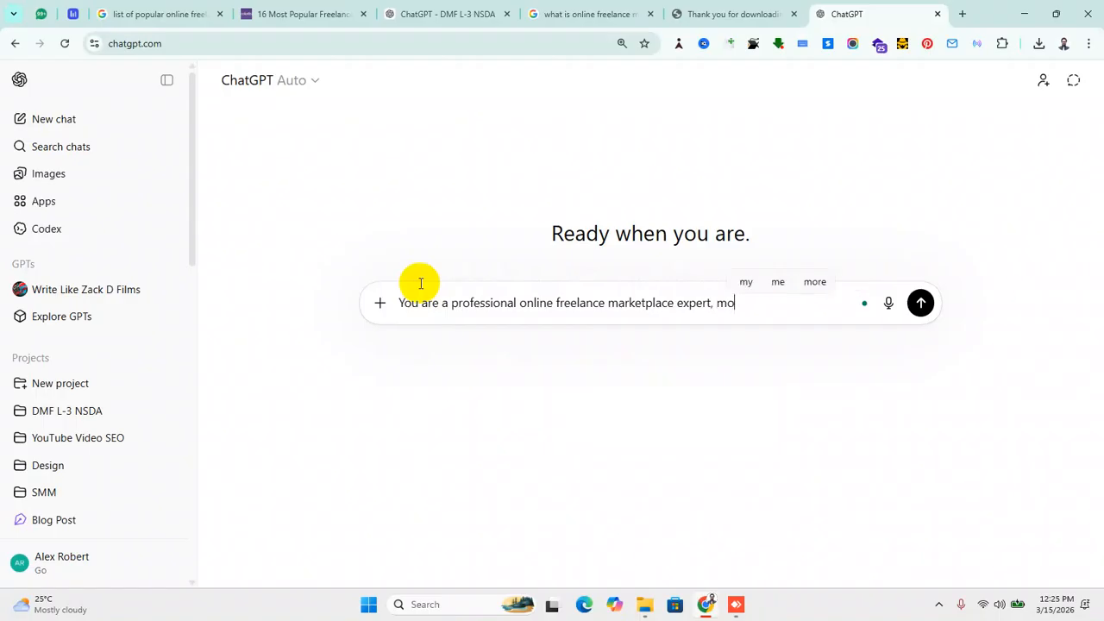
text(re than 10)
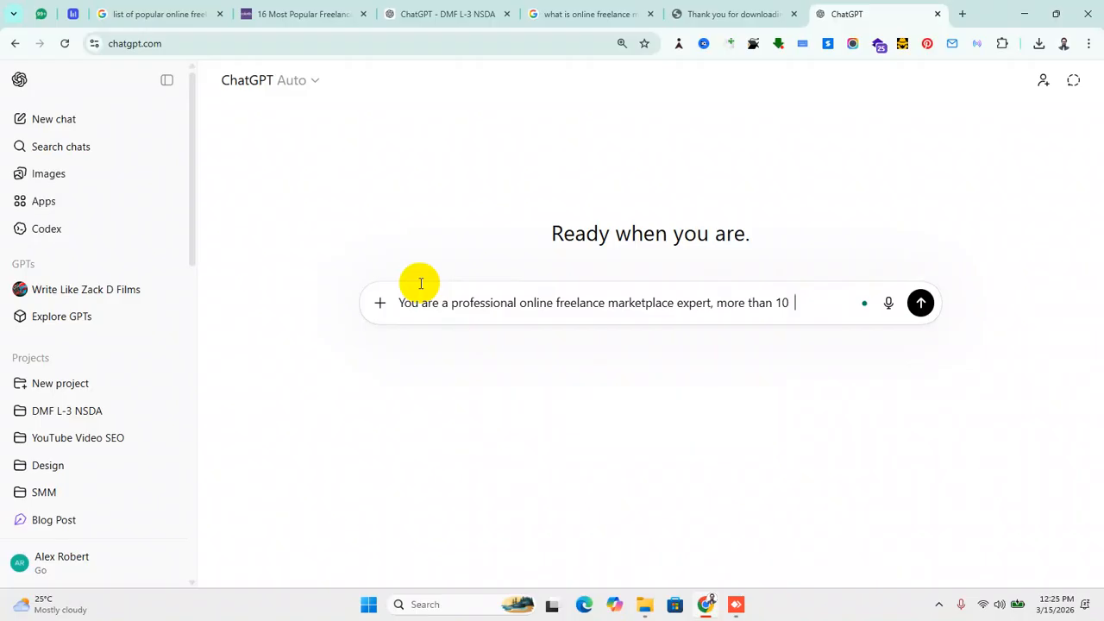
text( years of expe)
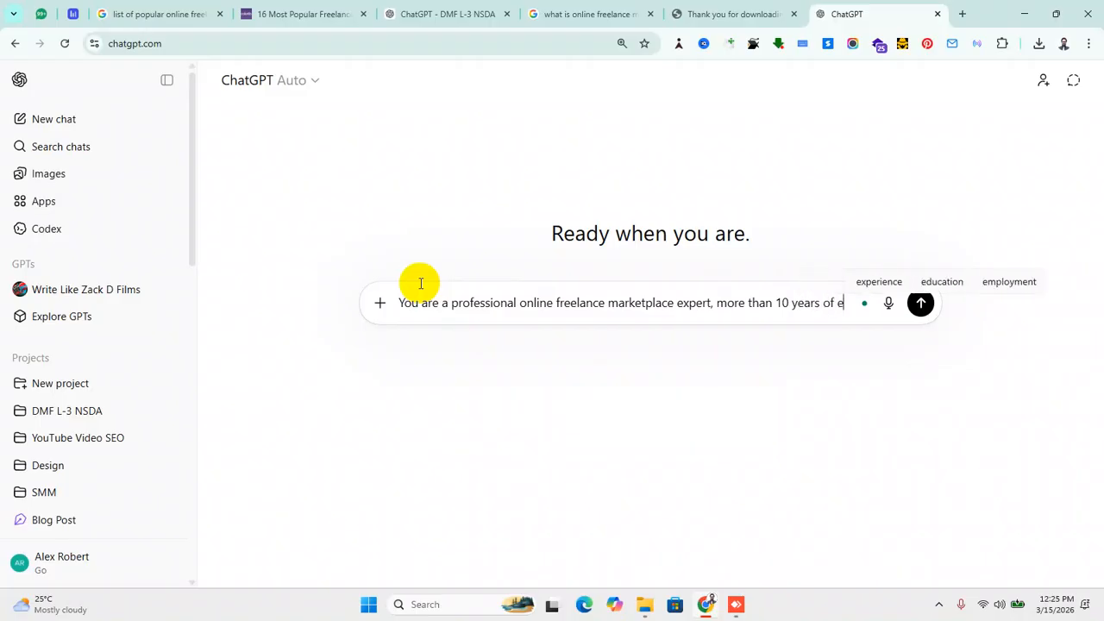
text(rienn)
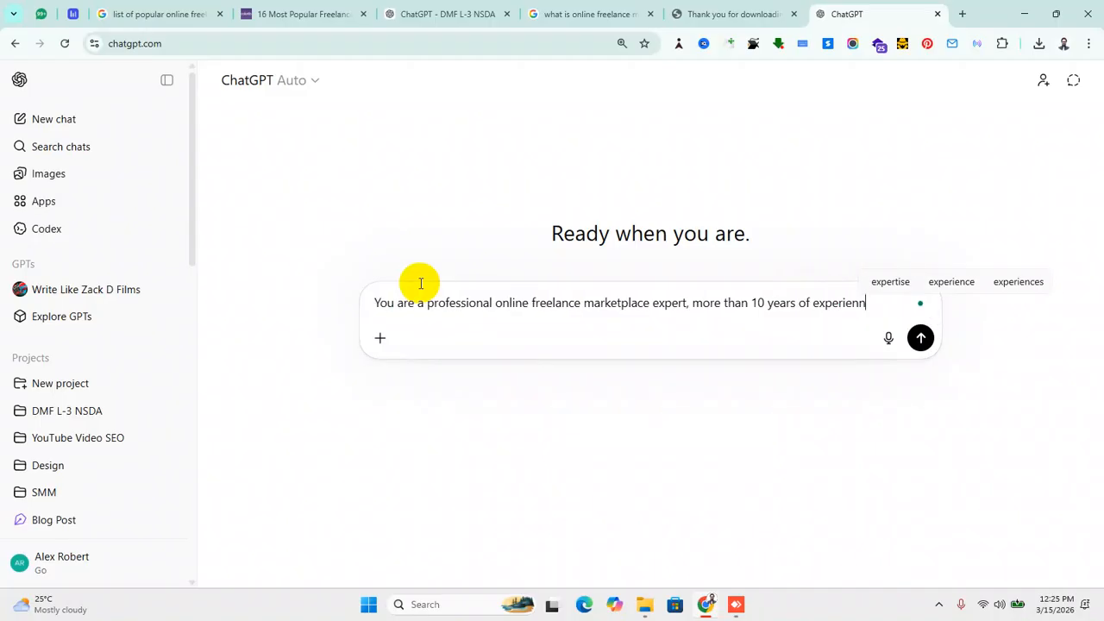
key(BackSpace)
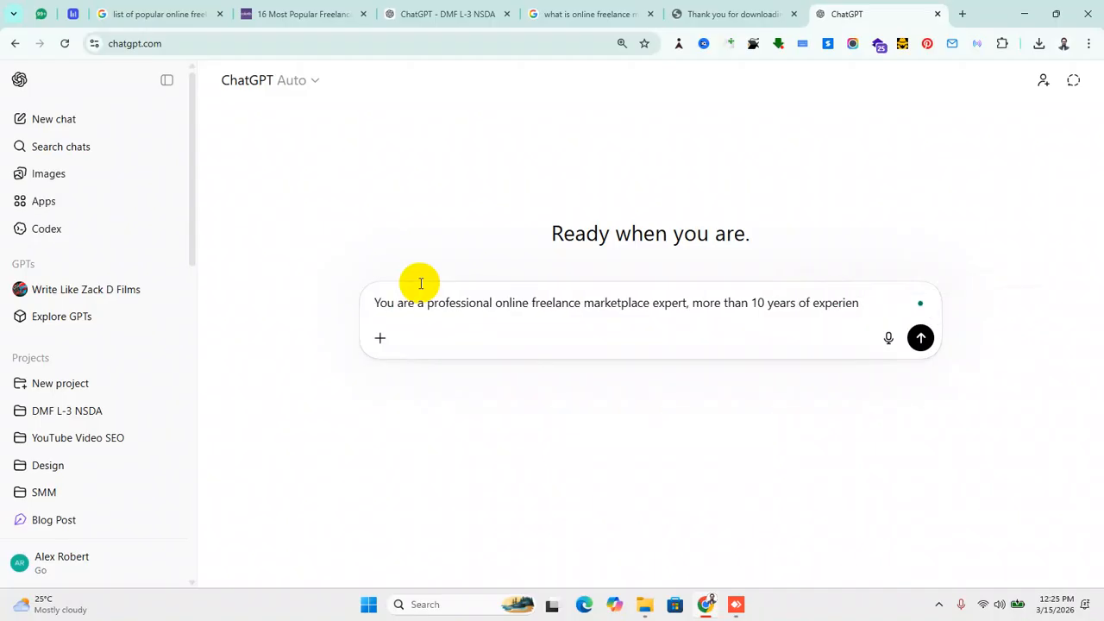
text(ces)
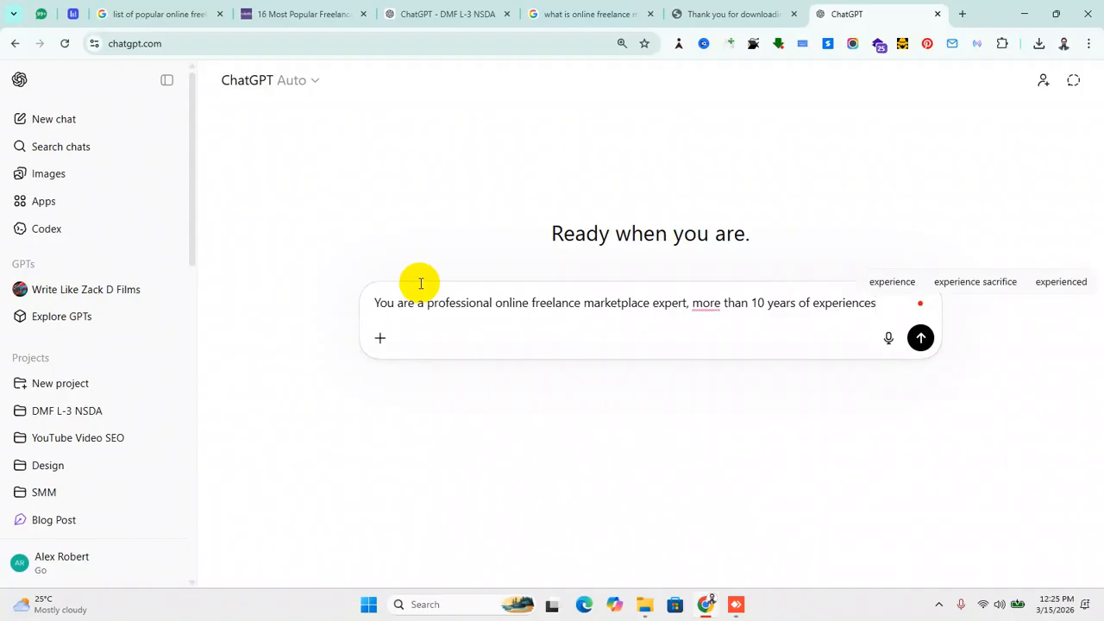
text(, so wri)
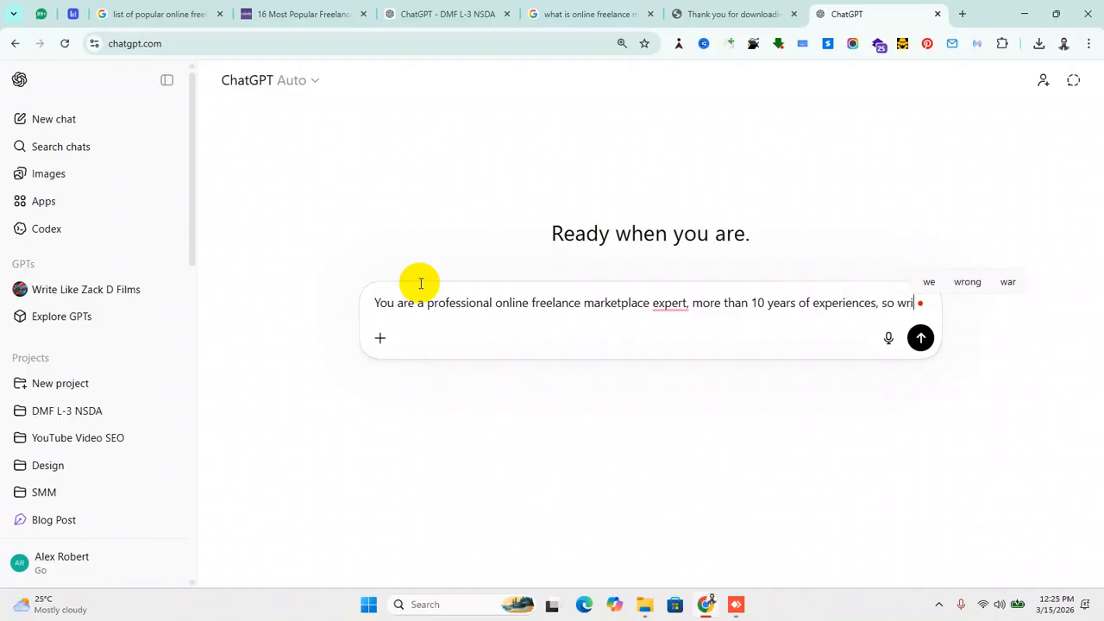
text(te a p)
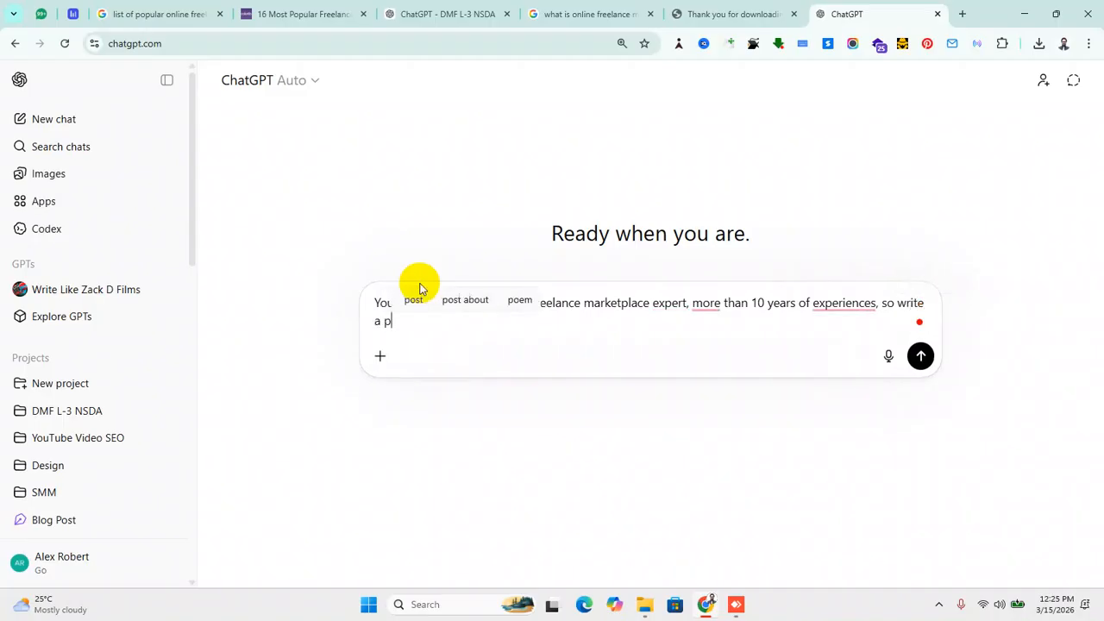
text(rofessiona)
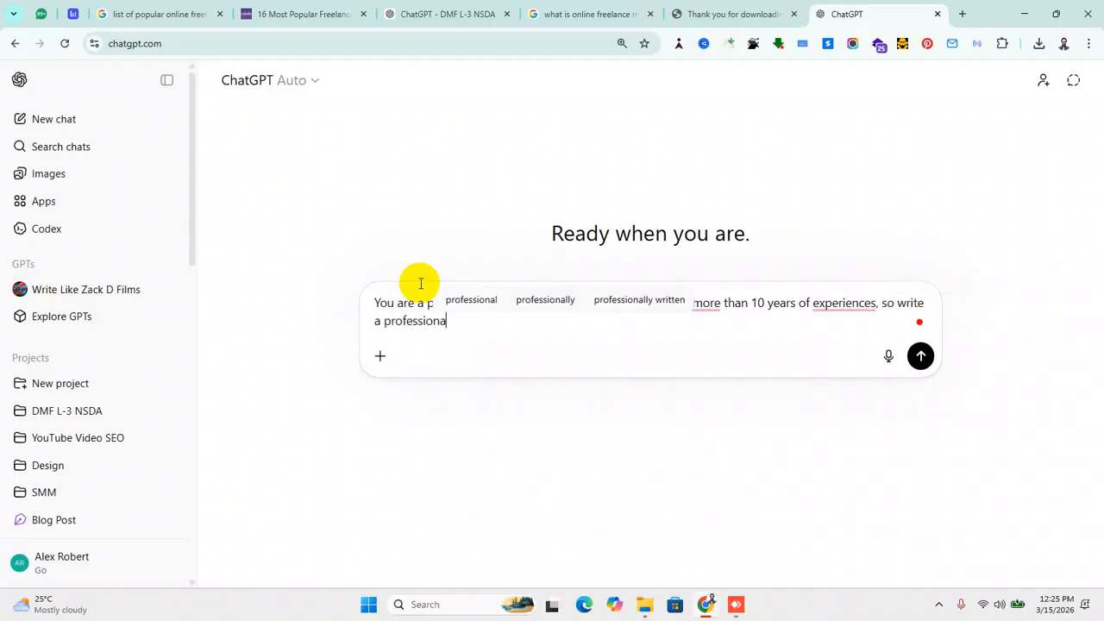
text(l about )
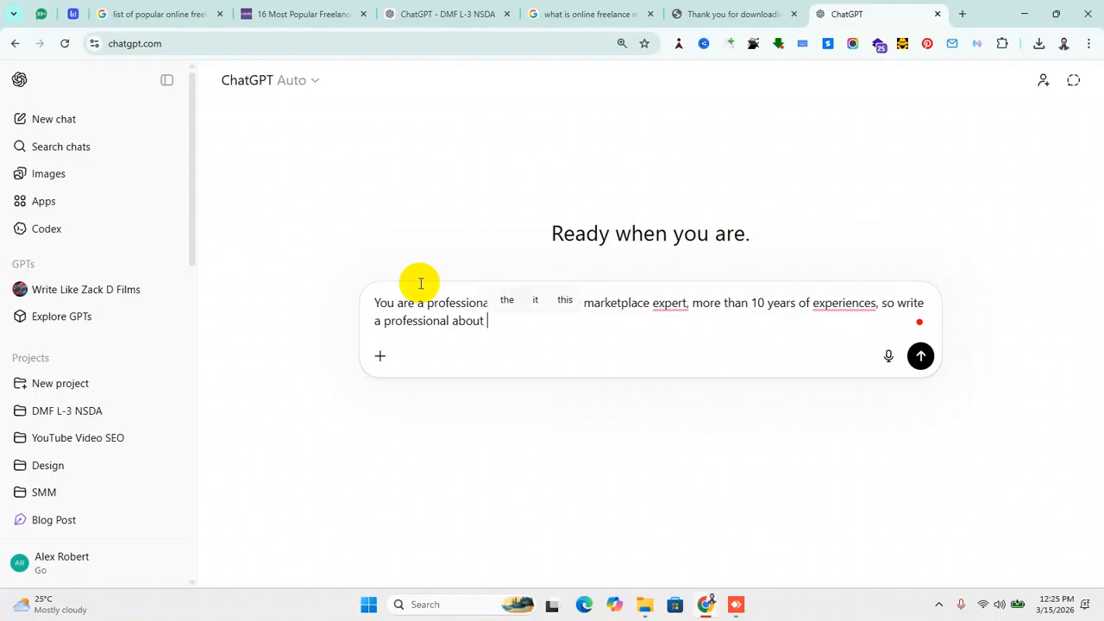
text(or bio )
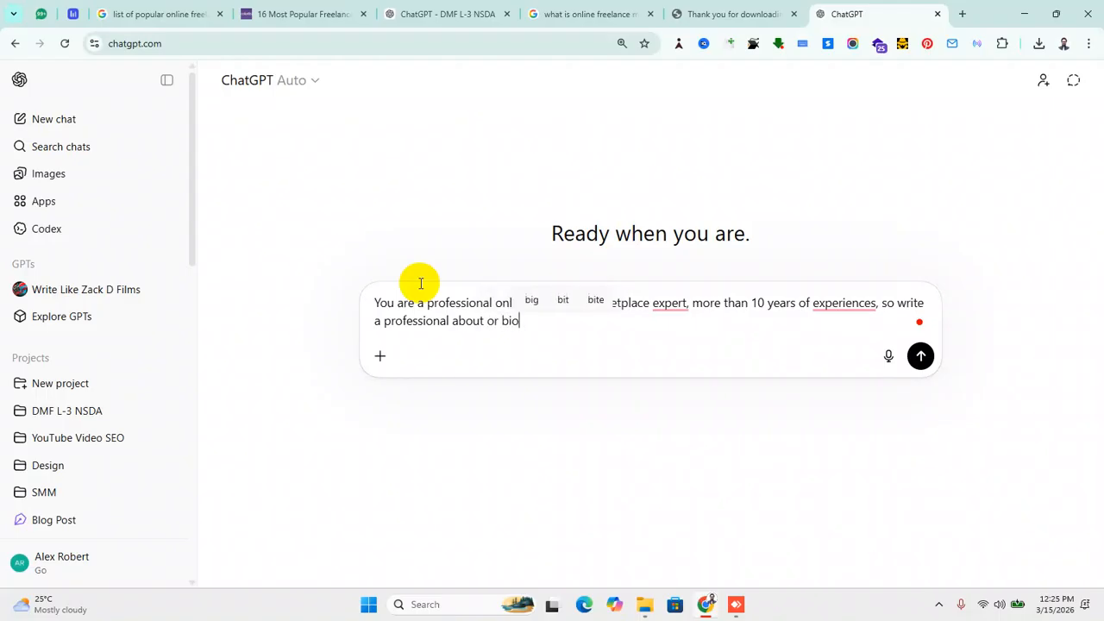
text(for my)
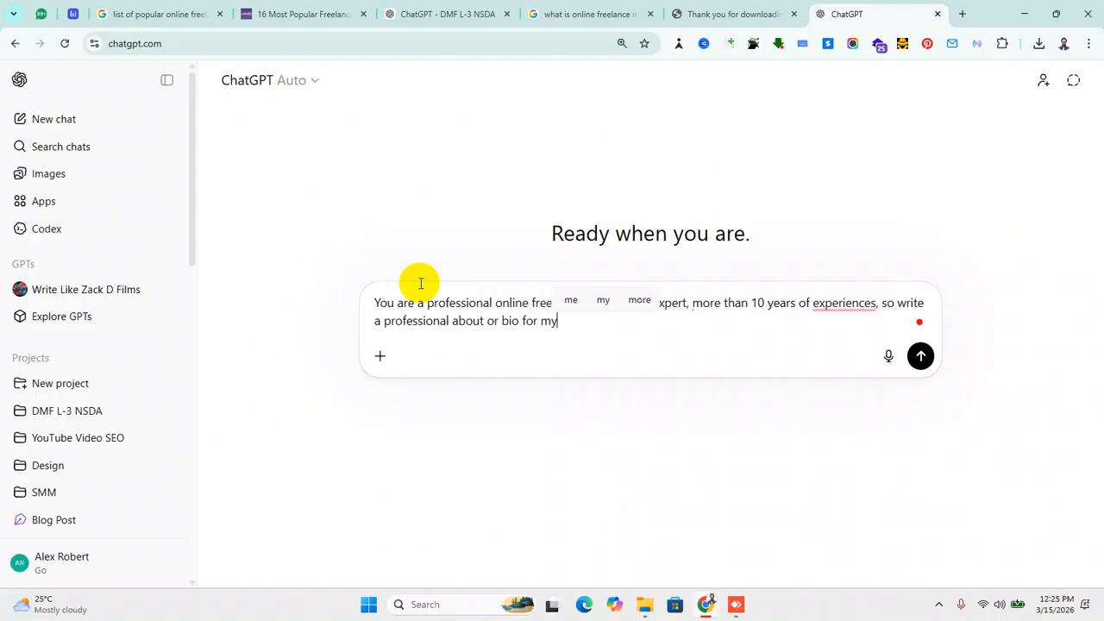
text( Fiverr)
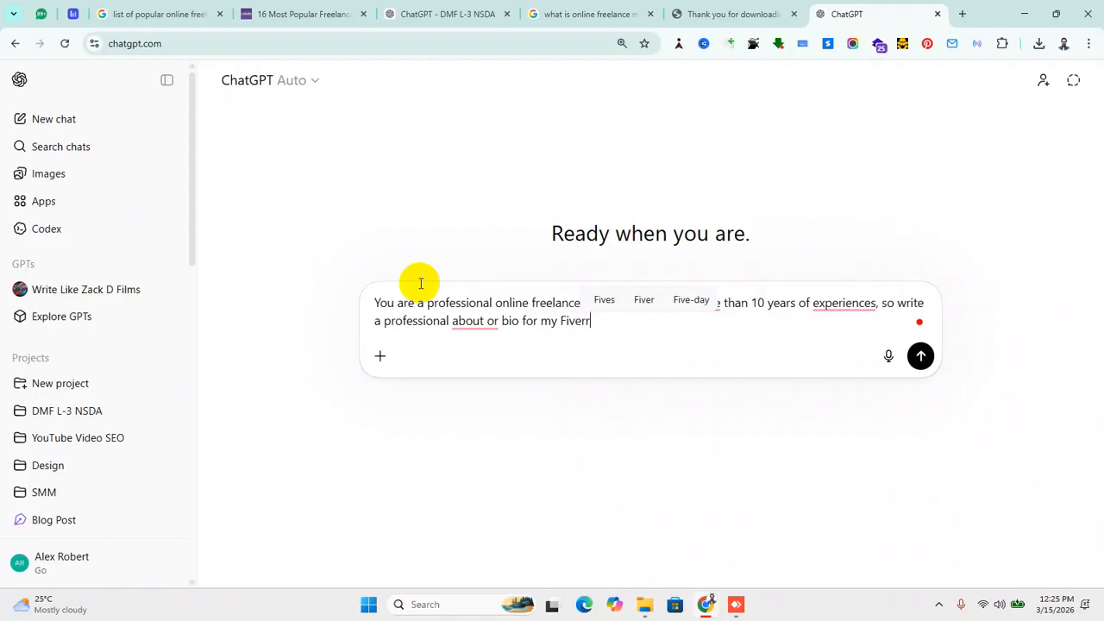
text( Profile)
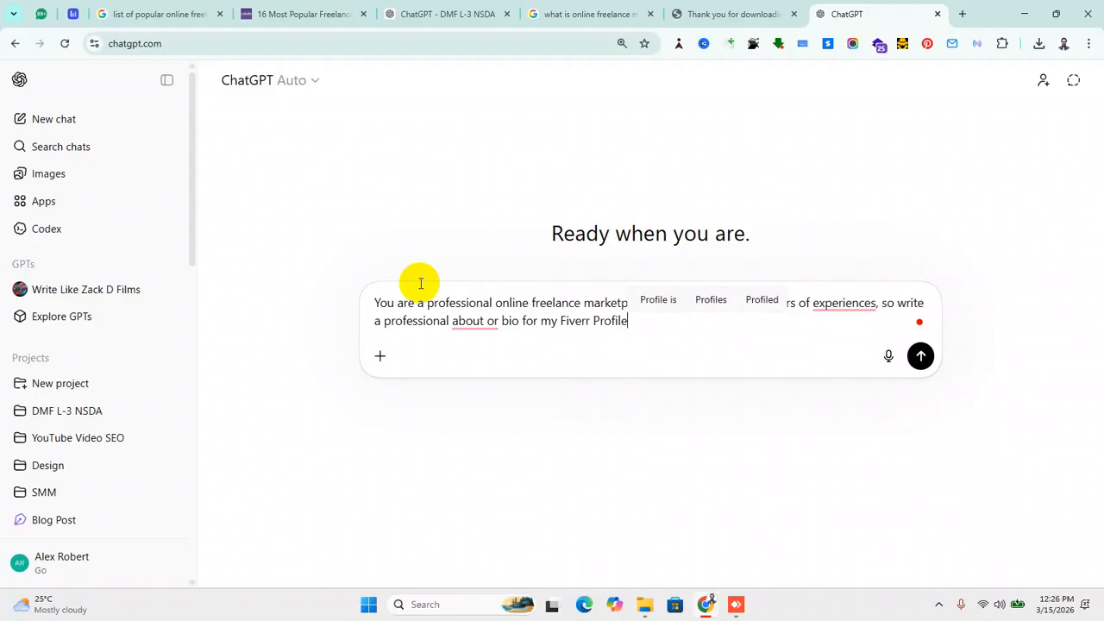
text(, Bi)
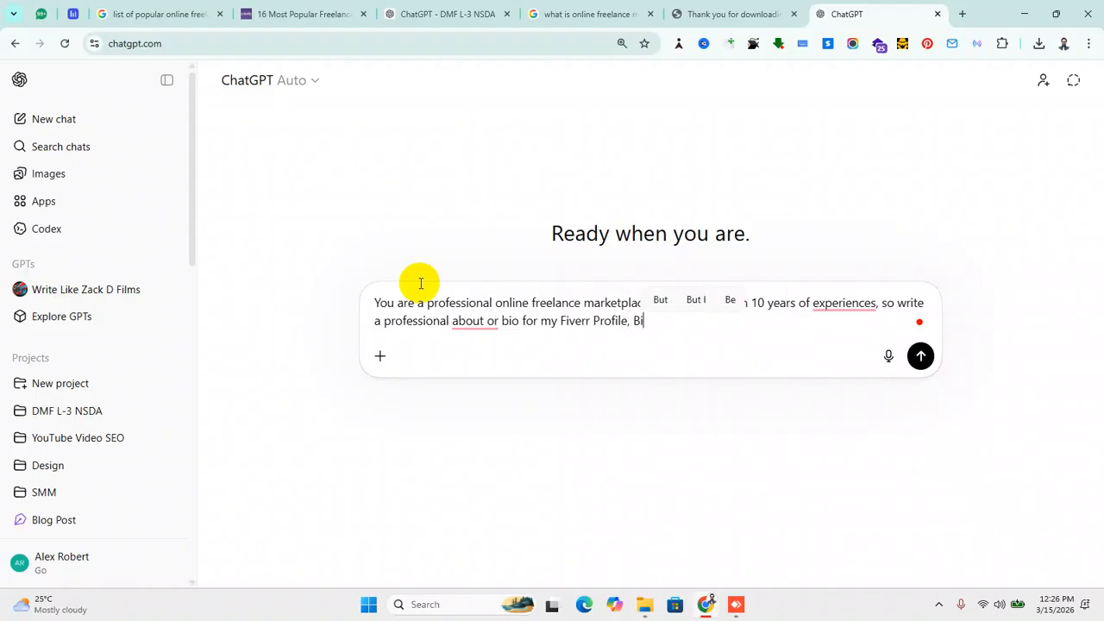
text(o Must )
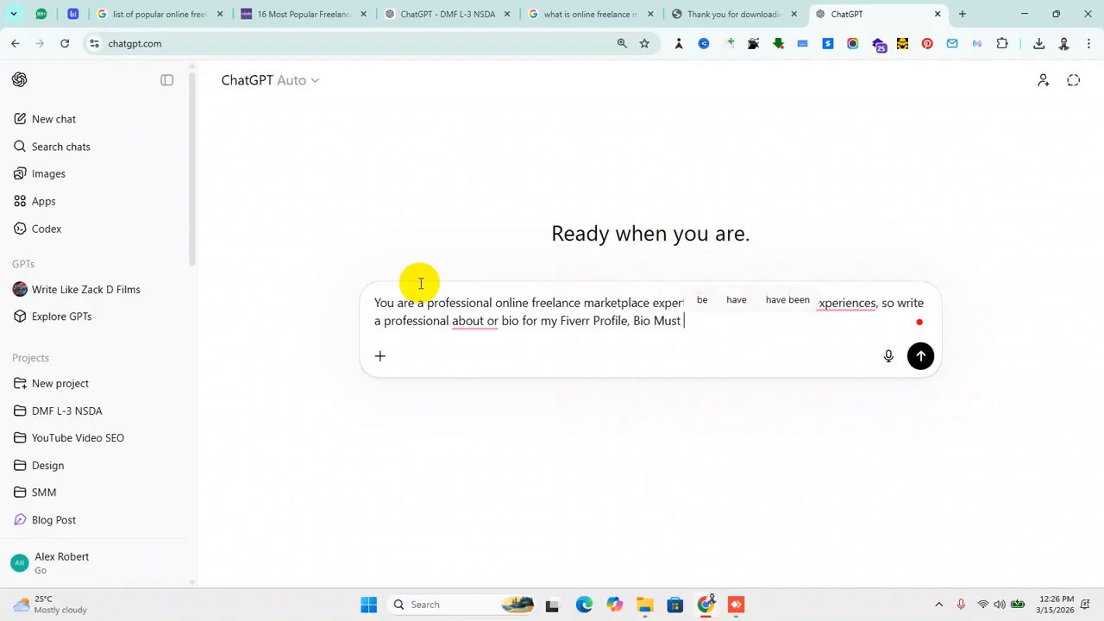
text(be SEO )
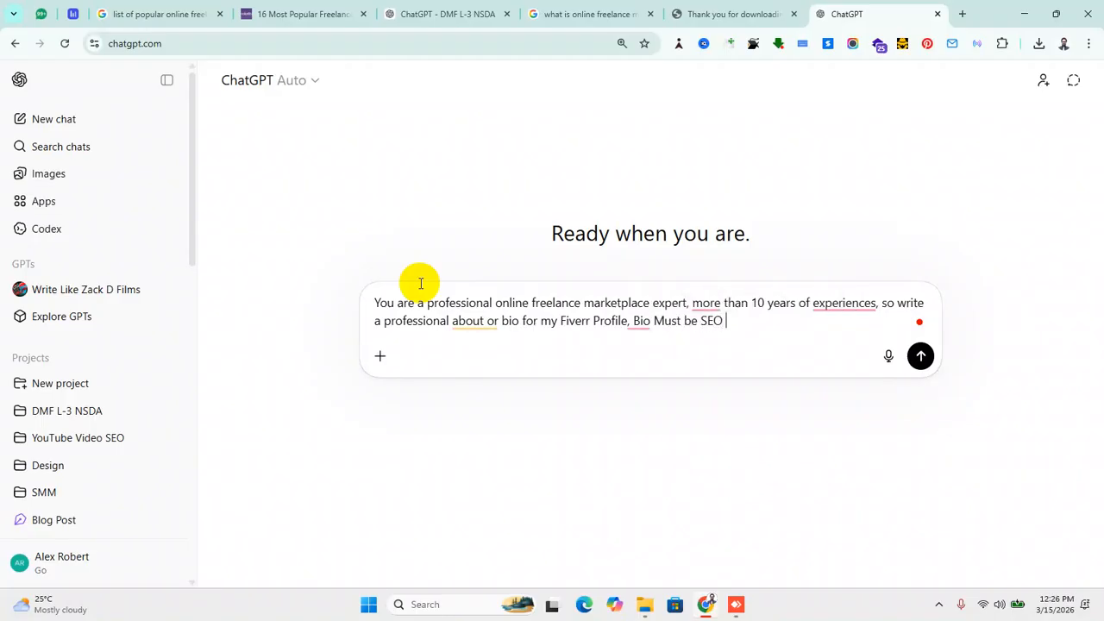
text(f)
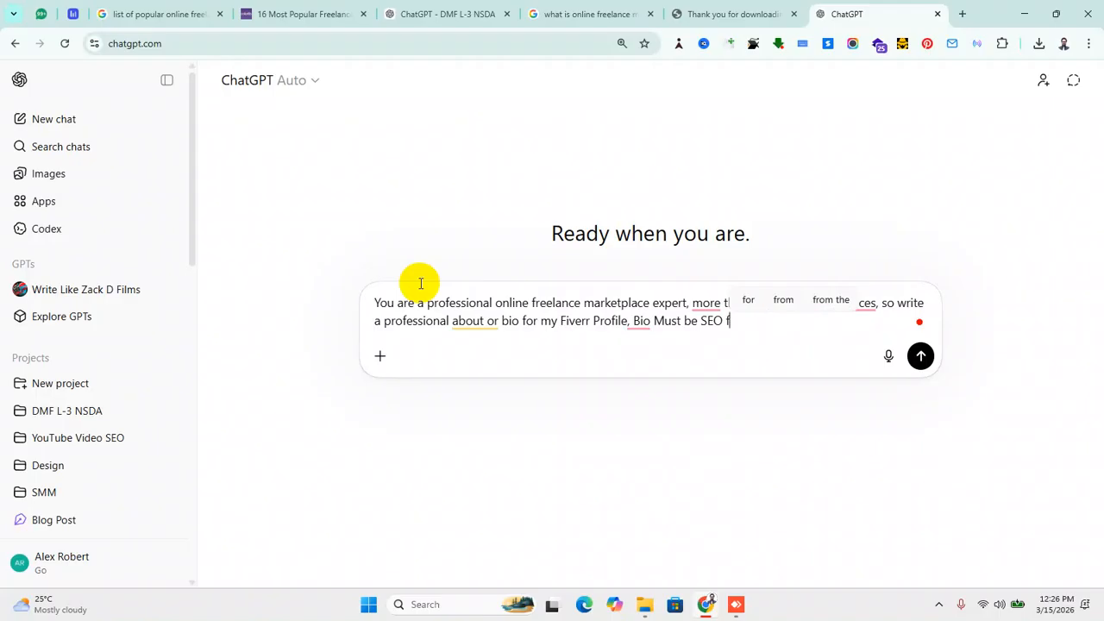
key(BackSpace)
text(Friendly and hum)
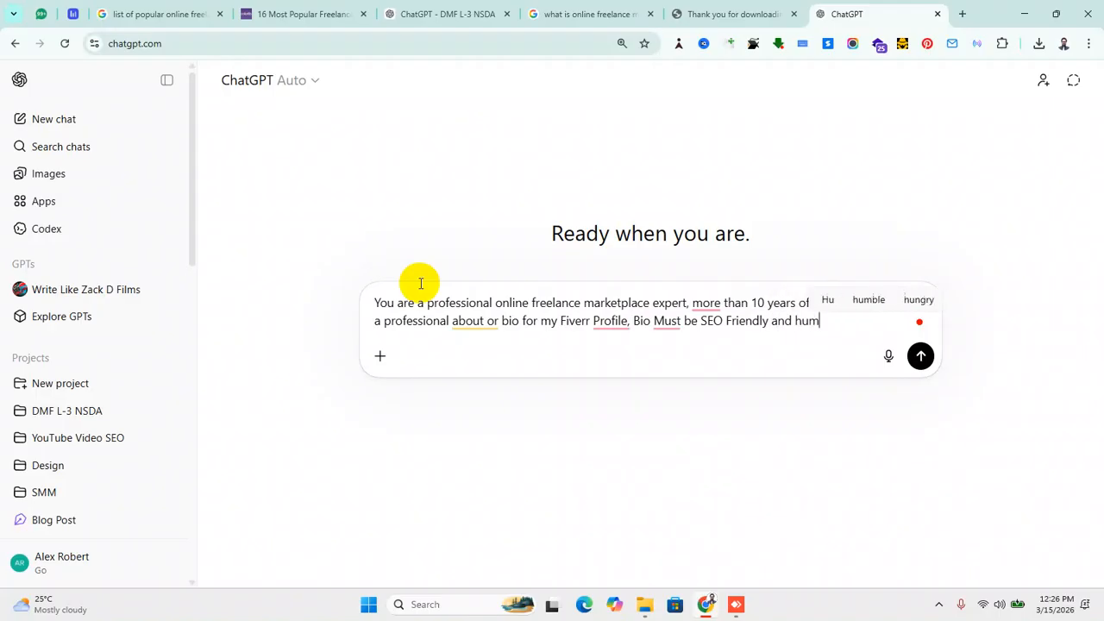
text(an tone)
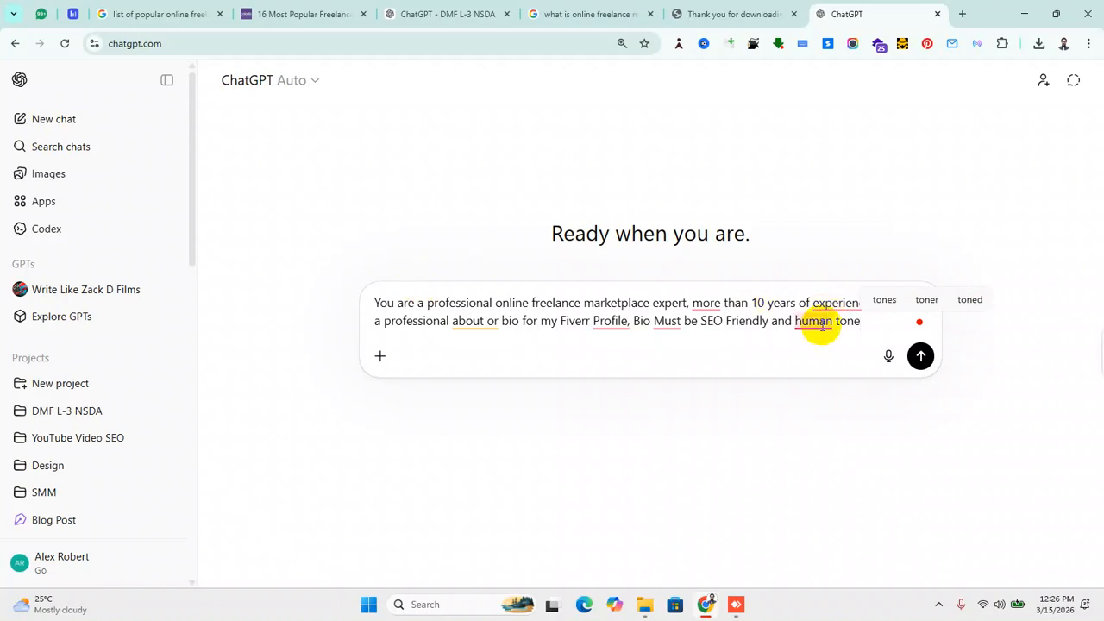
mouse_move(823, 324)
click(844, 365)
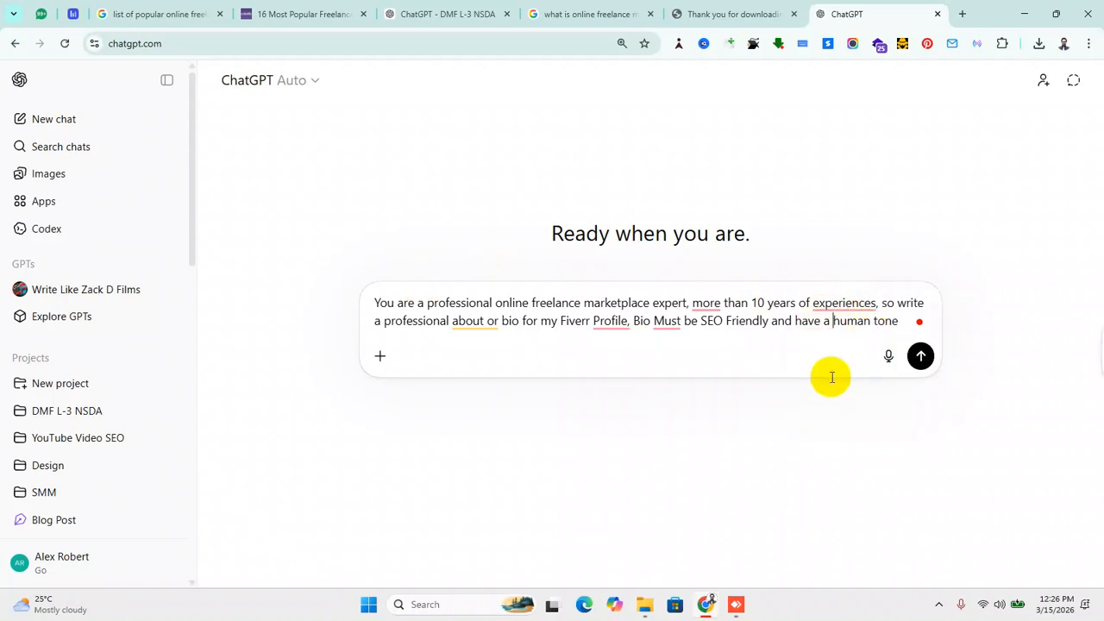
click(903, 321)
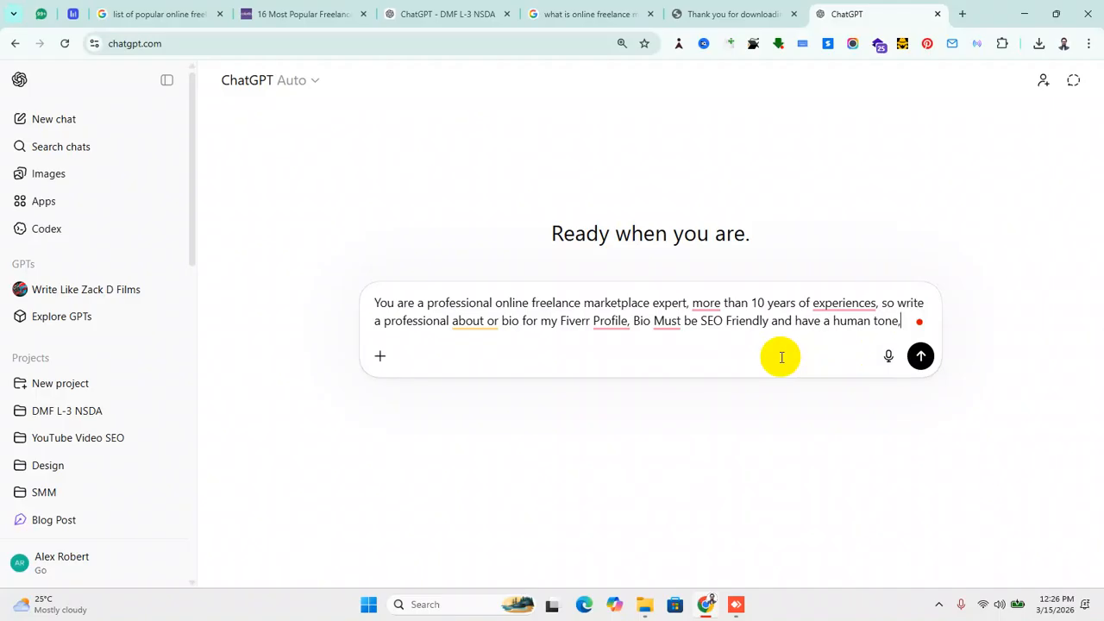
- Add the seller's name in quotes to the prompt and paste in a sample SEO bio
text(as if my nam)
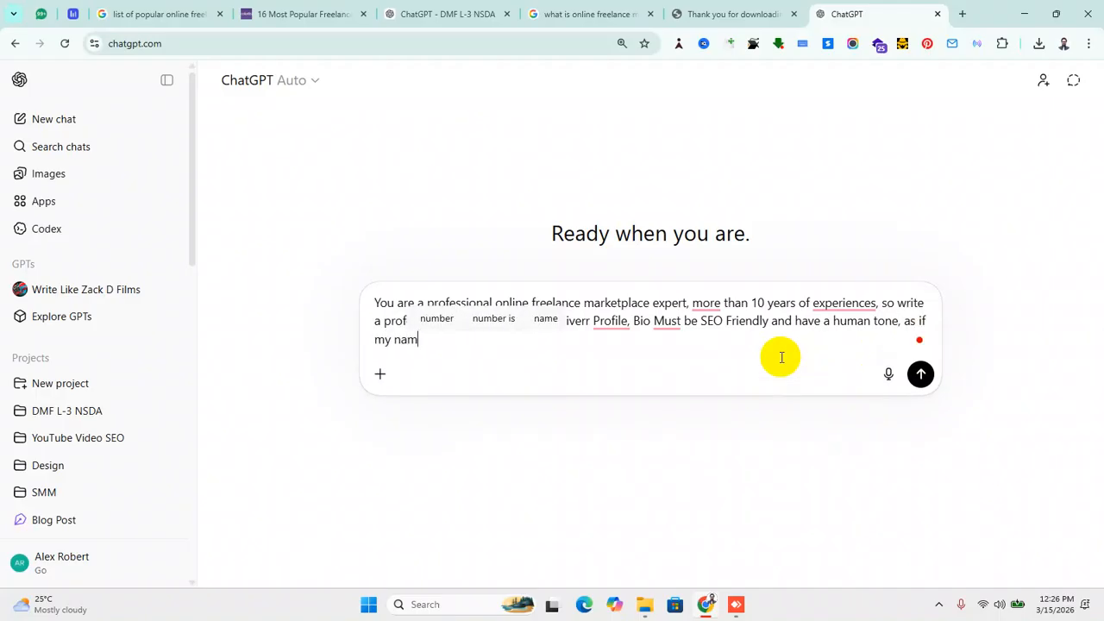
text(e is)
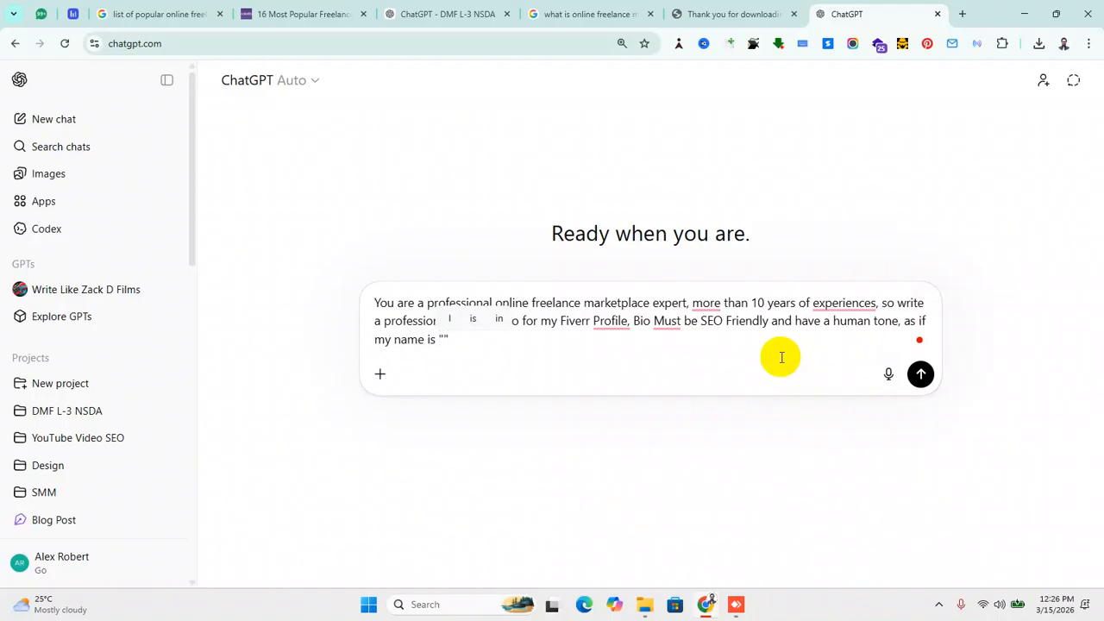
text(h)
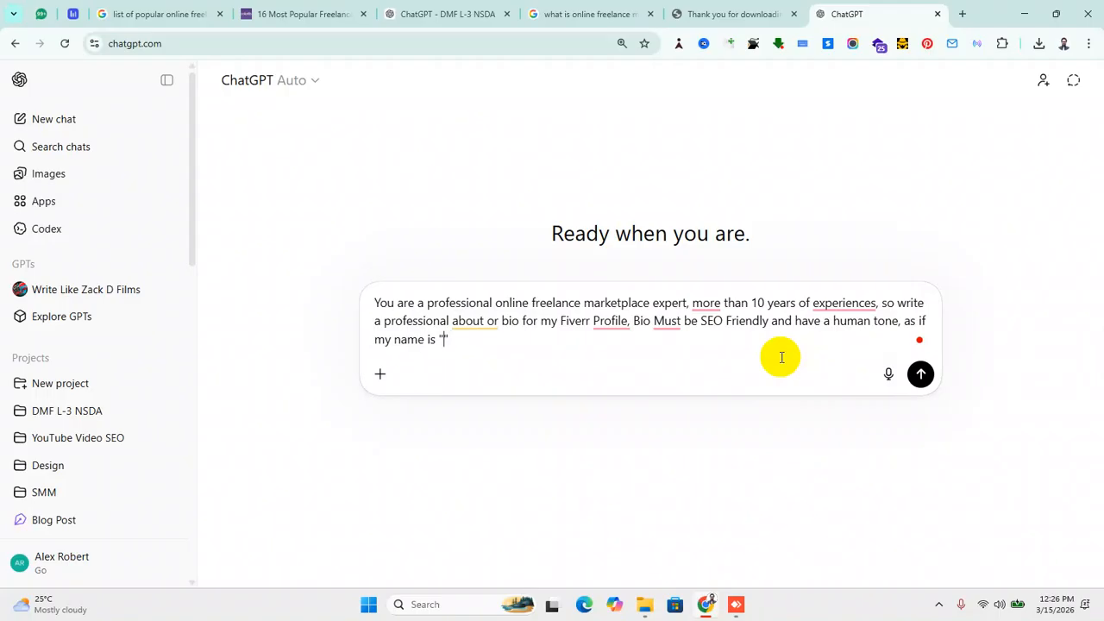
key(BackSpace)
text(Hasn)
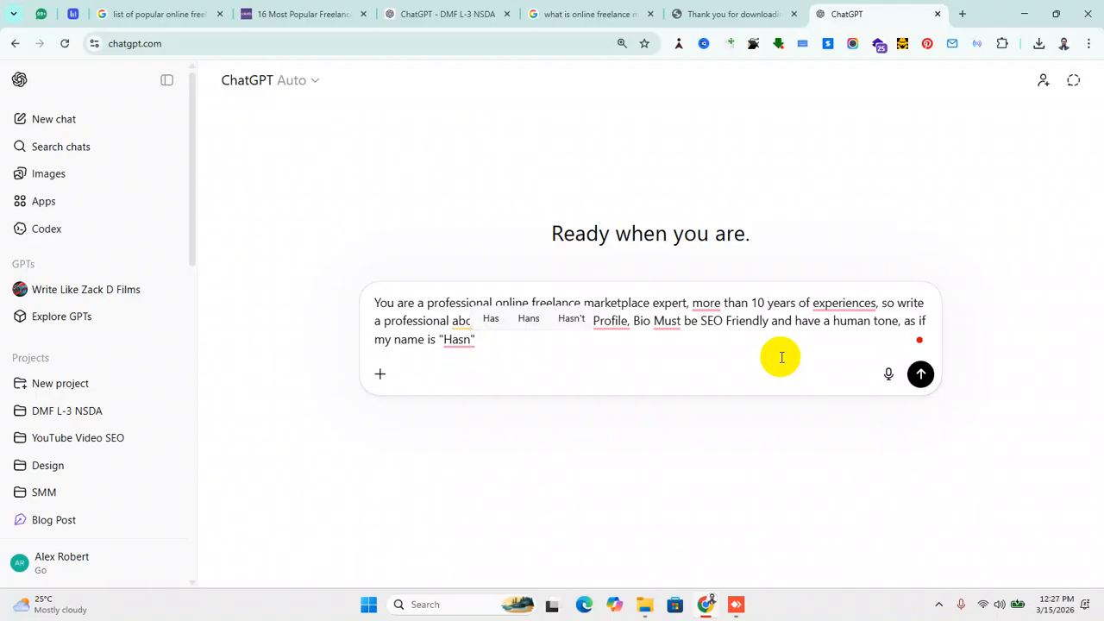
key(BackSpace)
text(san)
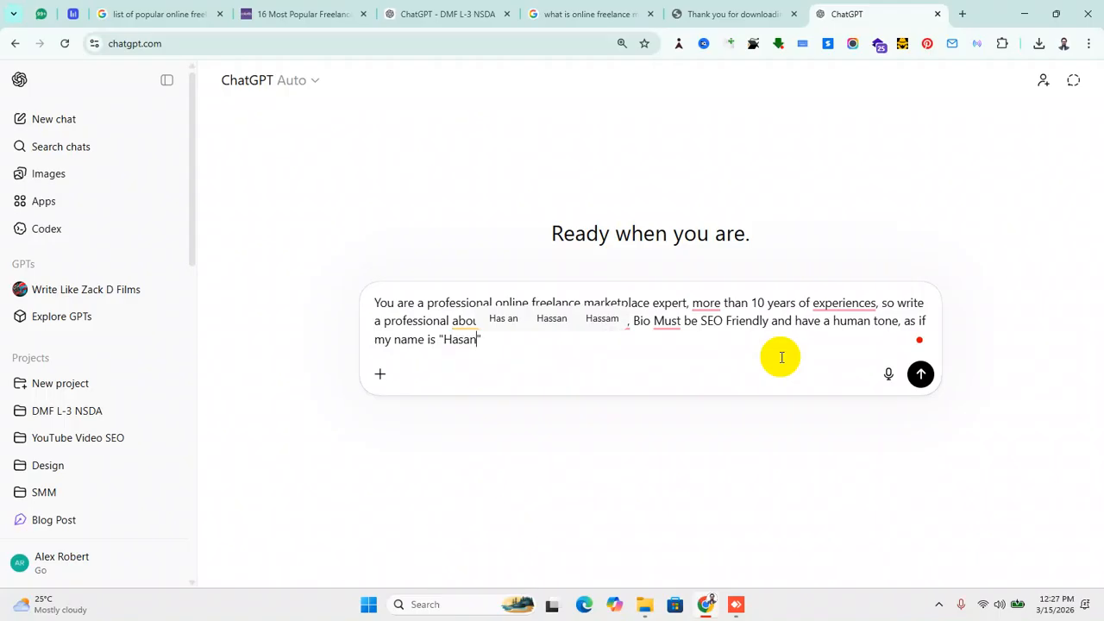
key(Right)
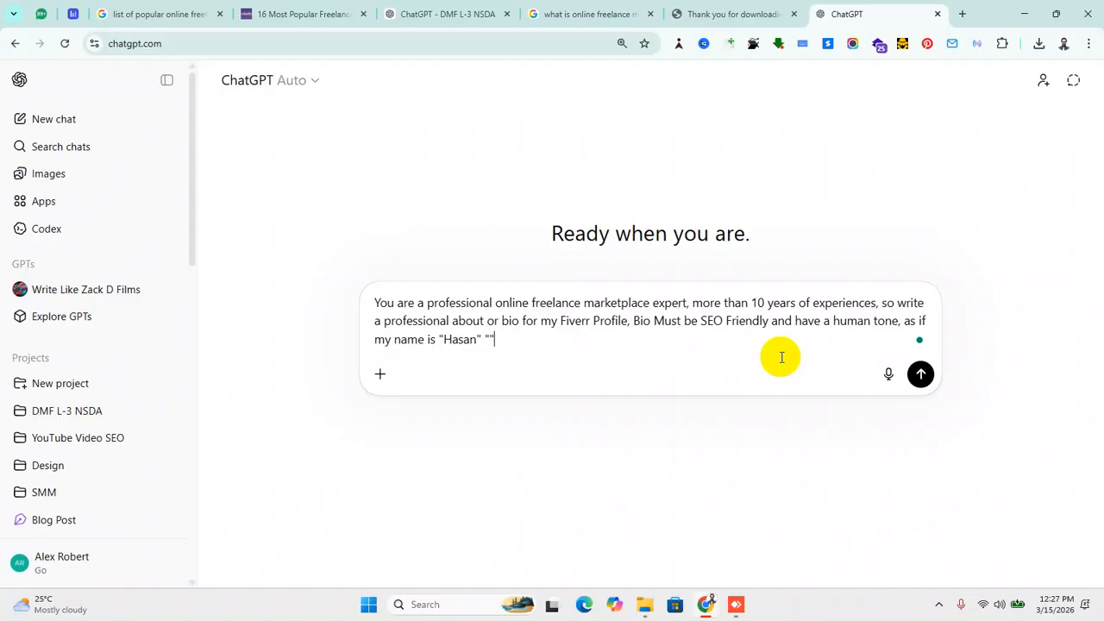
text(I am an SEO expert with over 7 years of experience in the industry. As a specialist in white-hat SEO techniques, Organic Growth and web traffic generation, I have harnessed my skills to their full potential, causing success for many businesses. I offer comprehensive services including on-page/off-page SEO, keyword research, competitive analysis, website audits, backlink building, and WordPress optimization. I look forward to the opportunity to work with you and help your business thrive online.)
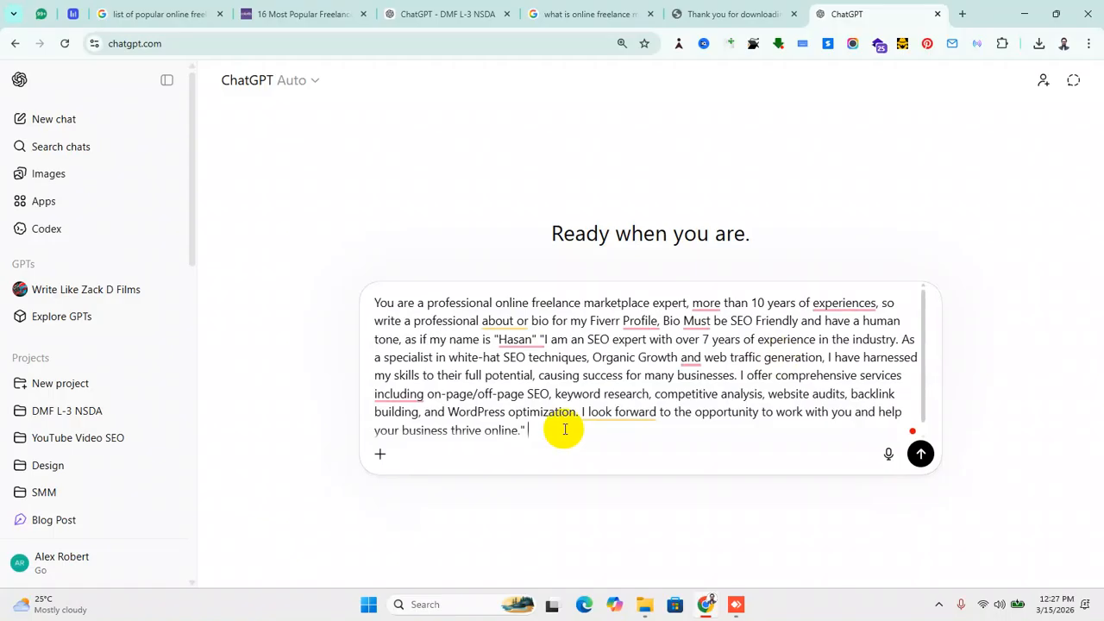
key(Return)
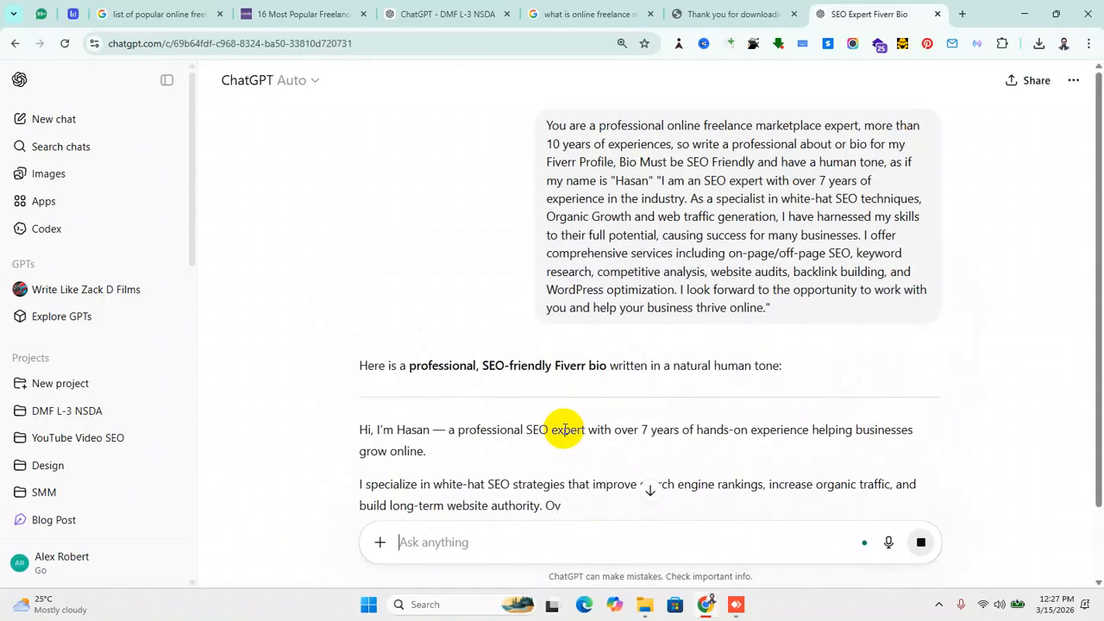
scroll(464, 421, down, 1)
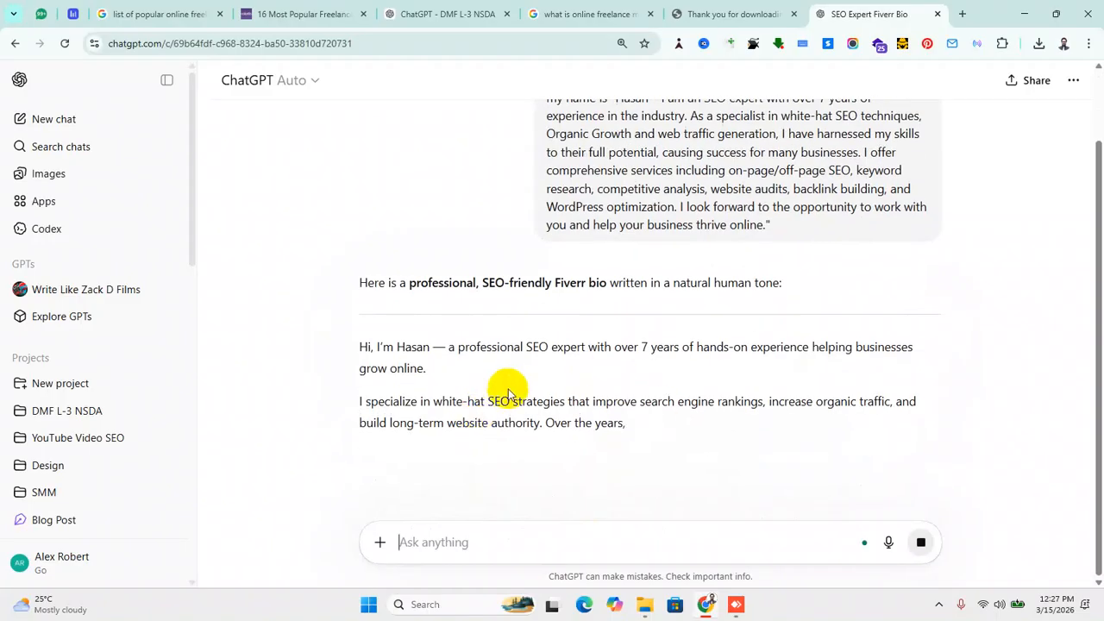
scroll(562, 374, down, 2)
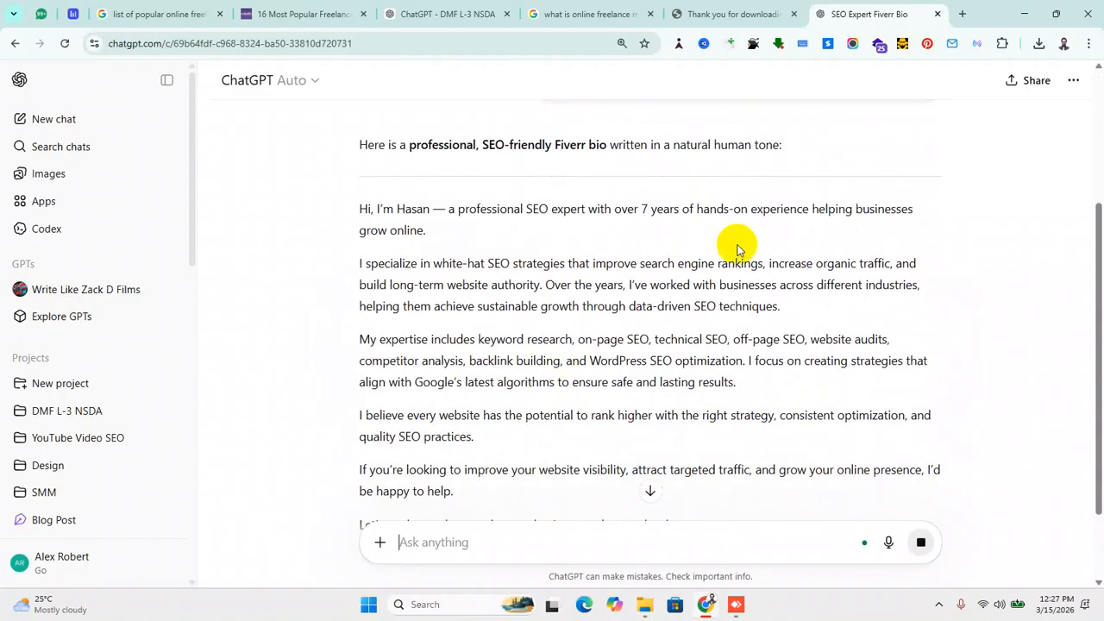
scroll(717, 314, up, 2)
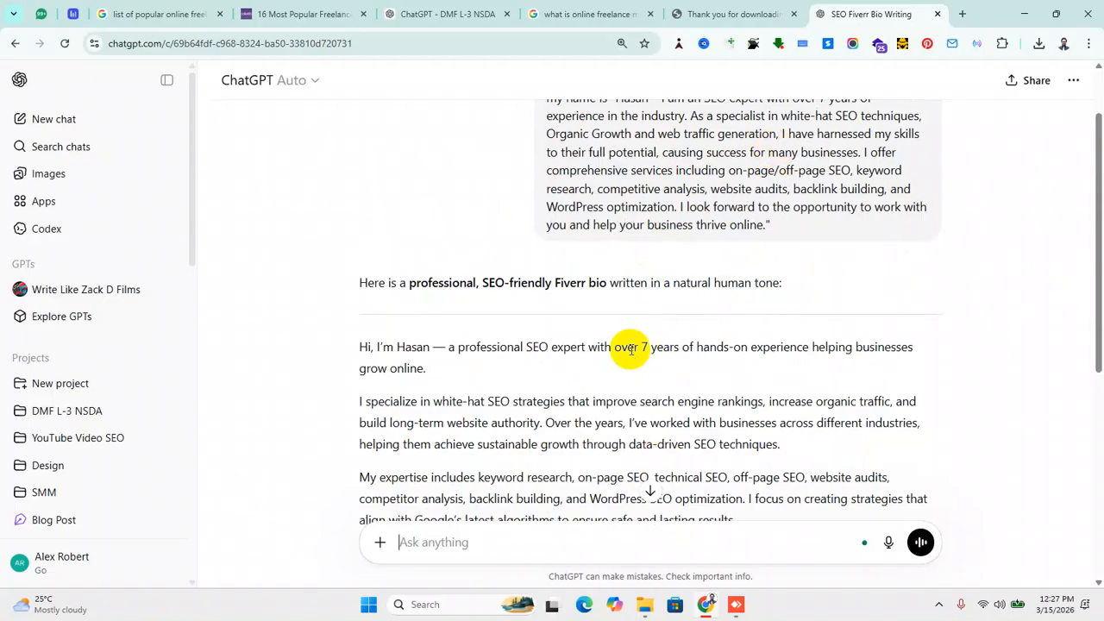
scroll(643, 360, down, 2)
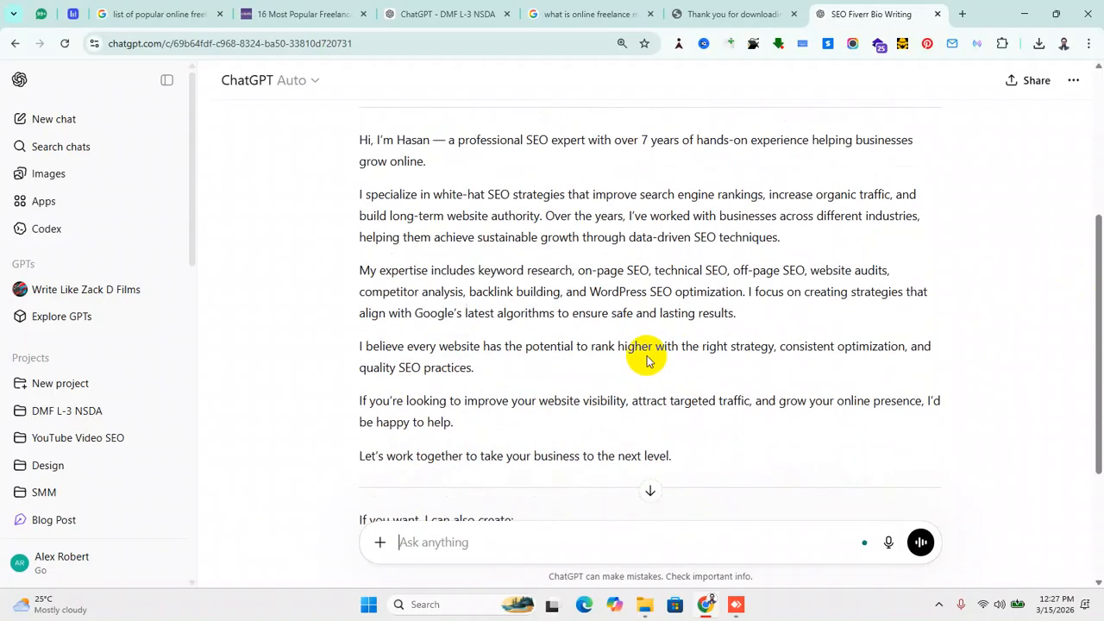
scroll(647, 360, down, 2)
scroll(647, 360, up, 2)
scroll(647, 351, up, 2)
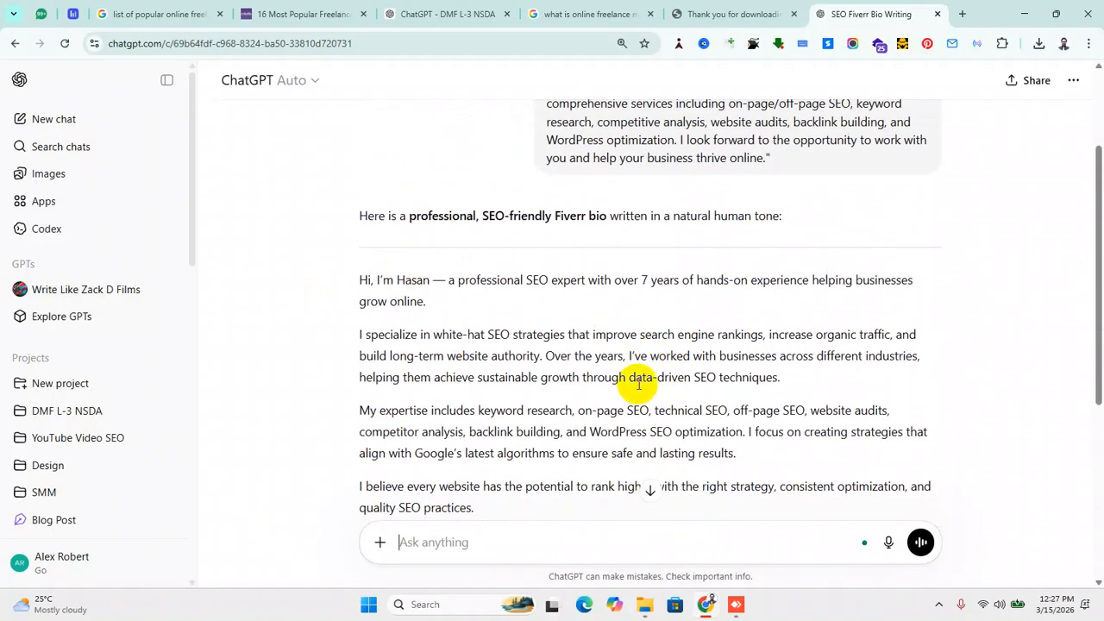
scroll(636, 382, down, 3)
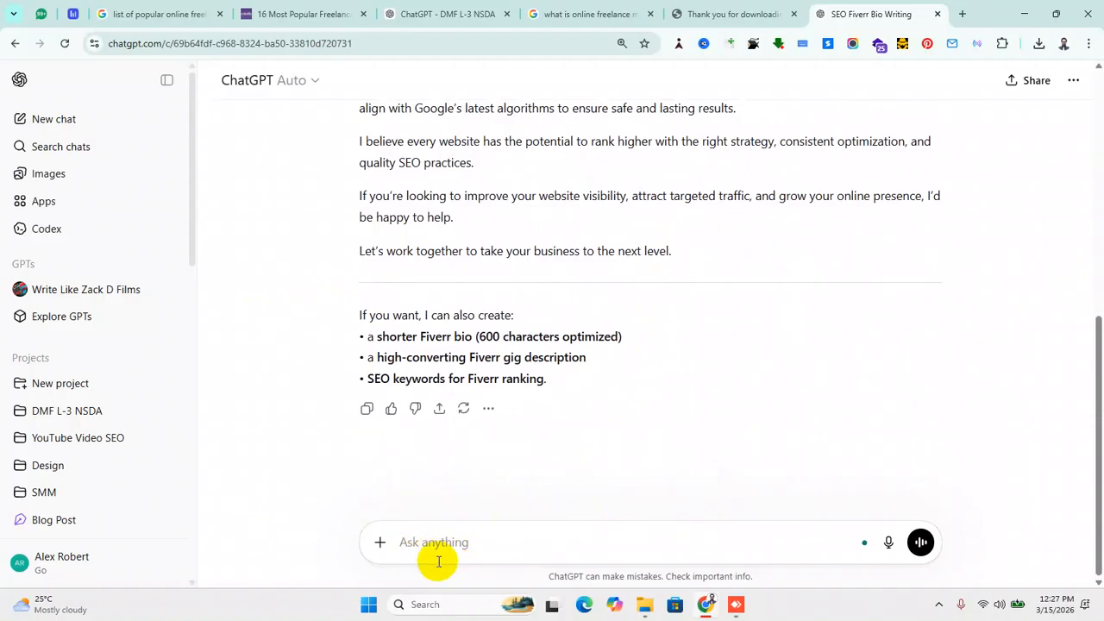
- Ask ChatGPT for a short bio citing 3.7 years of experience, modelled on the quoted sample bio
text(3.7 years o)
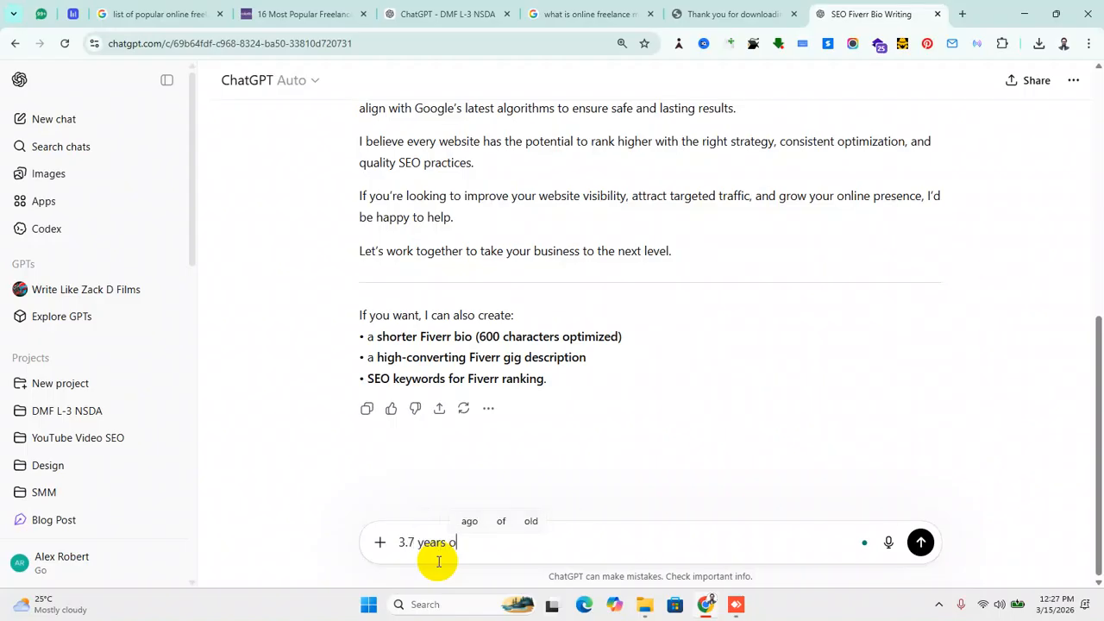
text(f expe)
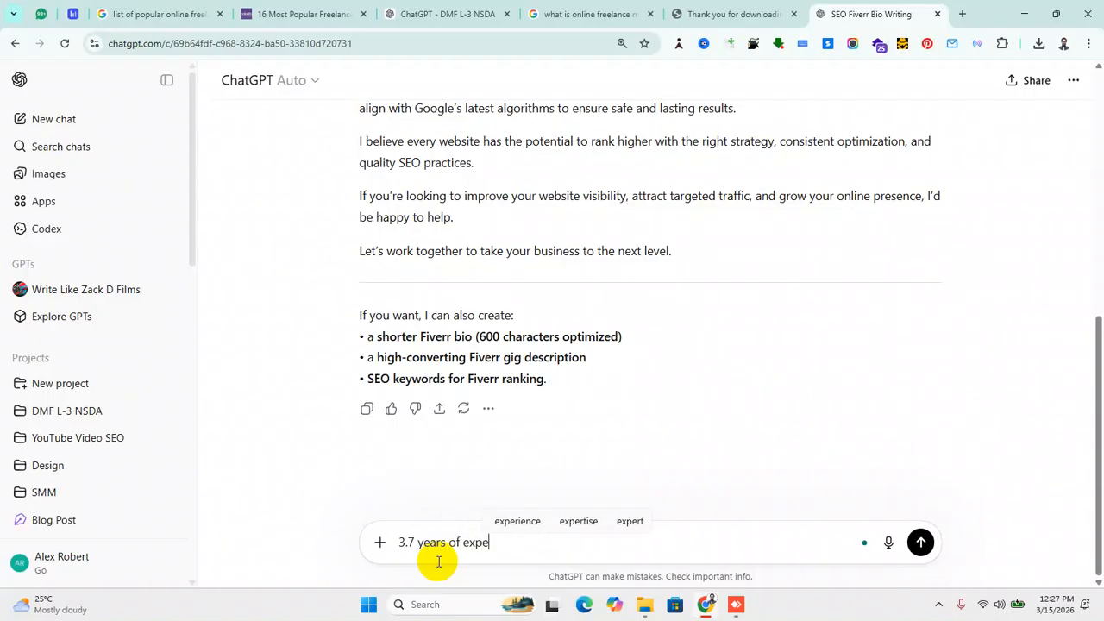
text(riences )
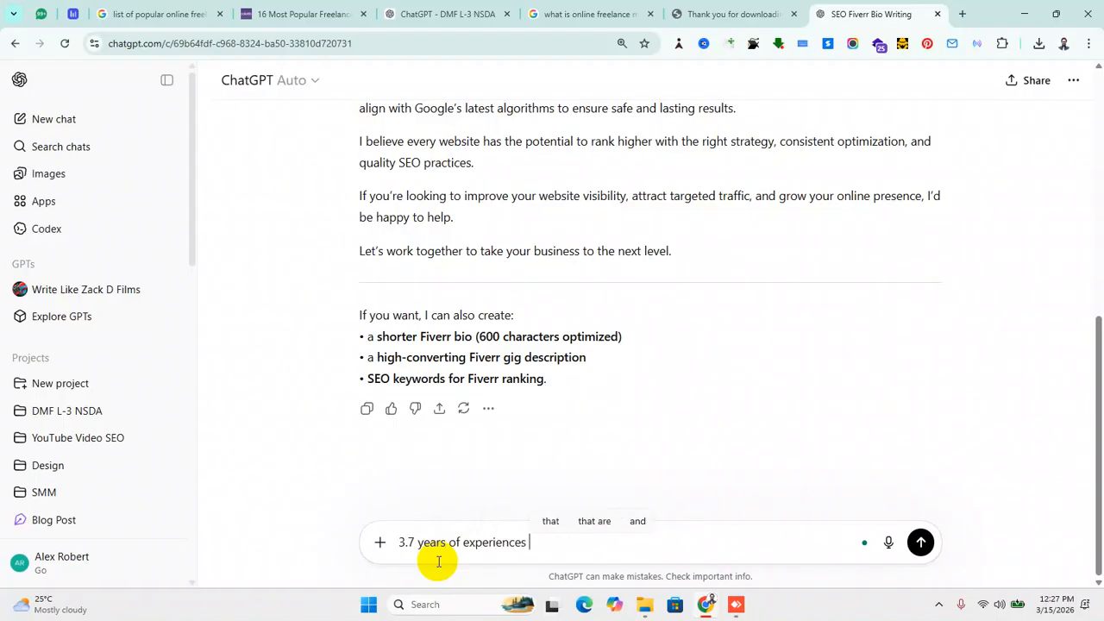
text(also give me )
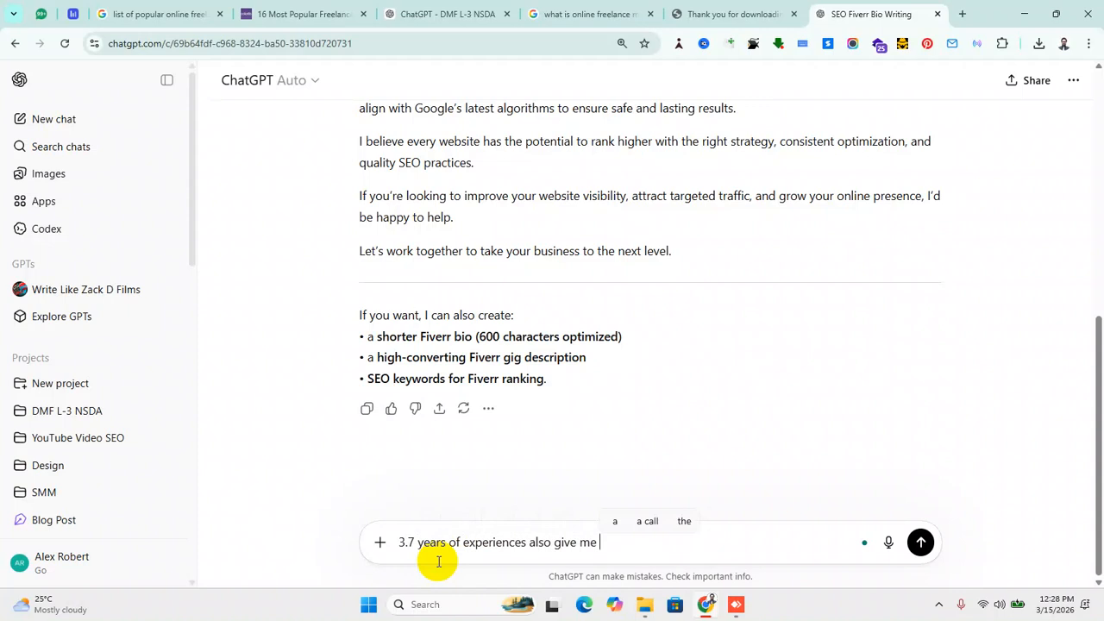
text(a short)
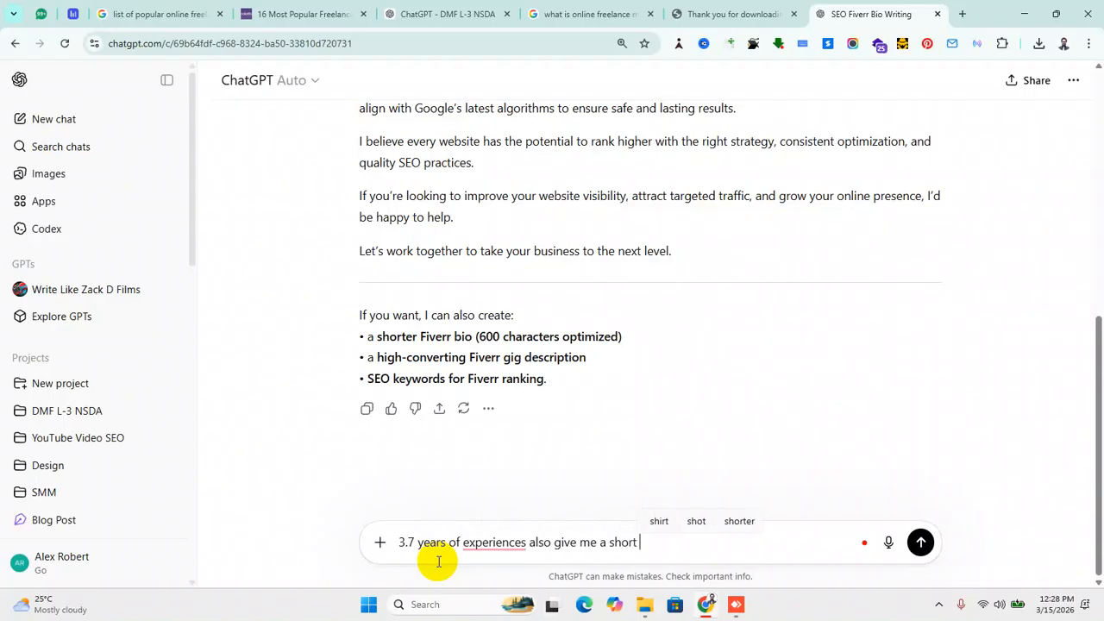
text( bio like this)
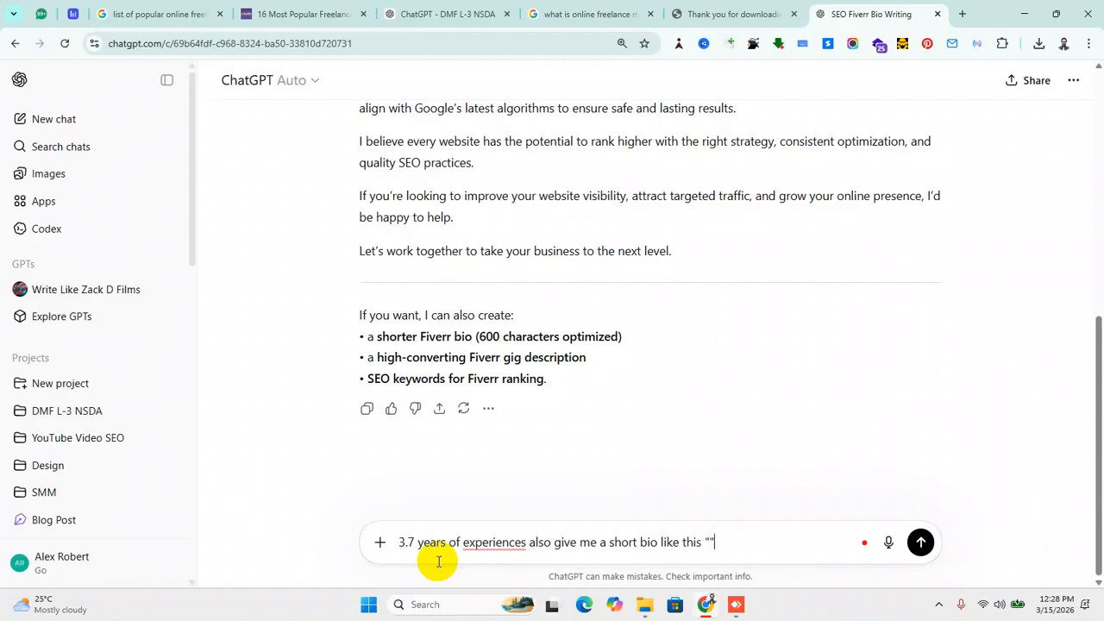
text(I am an SEO expert with over 7 years of experience in the industry. As a specialist in white-hat SEO techniques, Organic Growth and web traffic generation, I have harnessed my skills to their full potential, causing success for many businesses. I offer comprehensive services including on-page/off-page SEO, keyword research, competitive analysis, website audits, backlink building, and WordPress optimization. I look forward to the opportunity to work with you and help your business thrive online.)
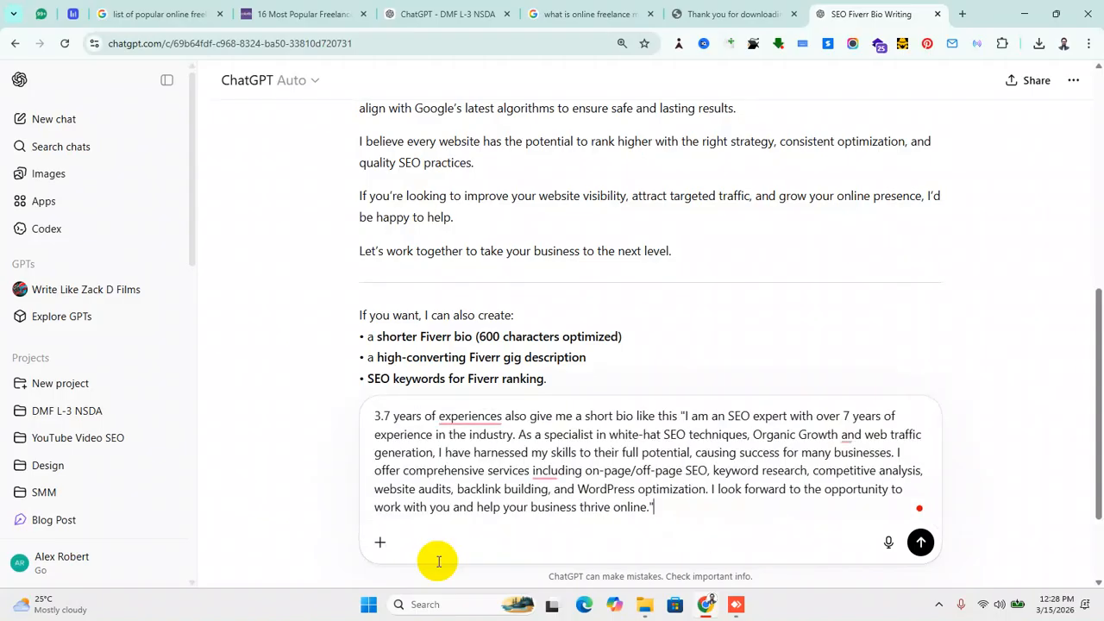
key(Return)
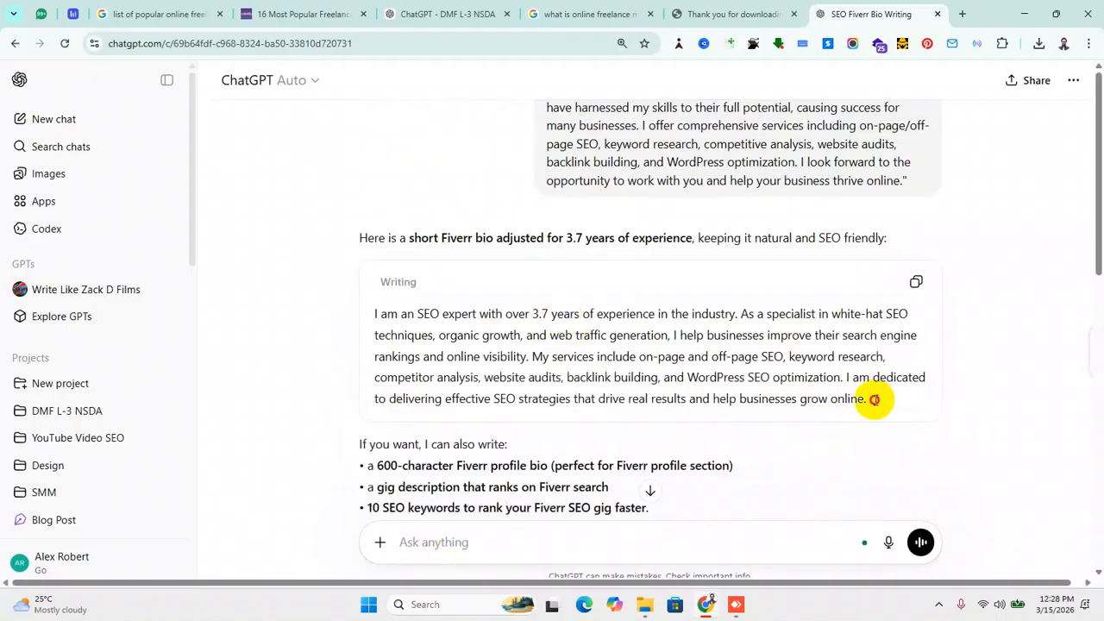
triple_click(382, 314)
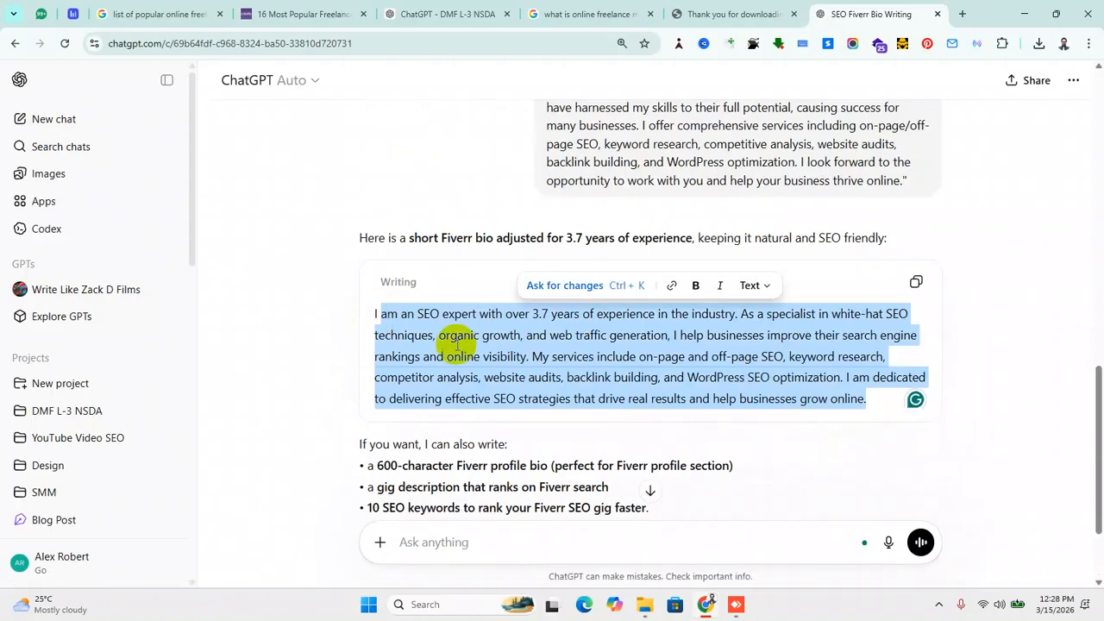
click(382, 331)
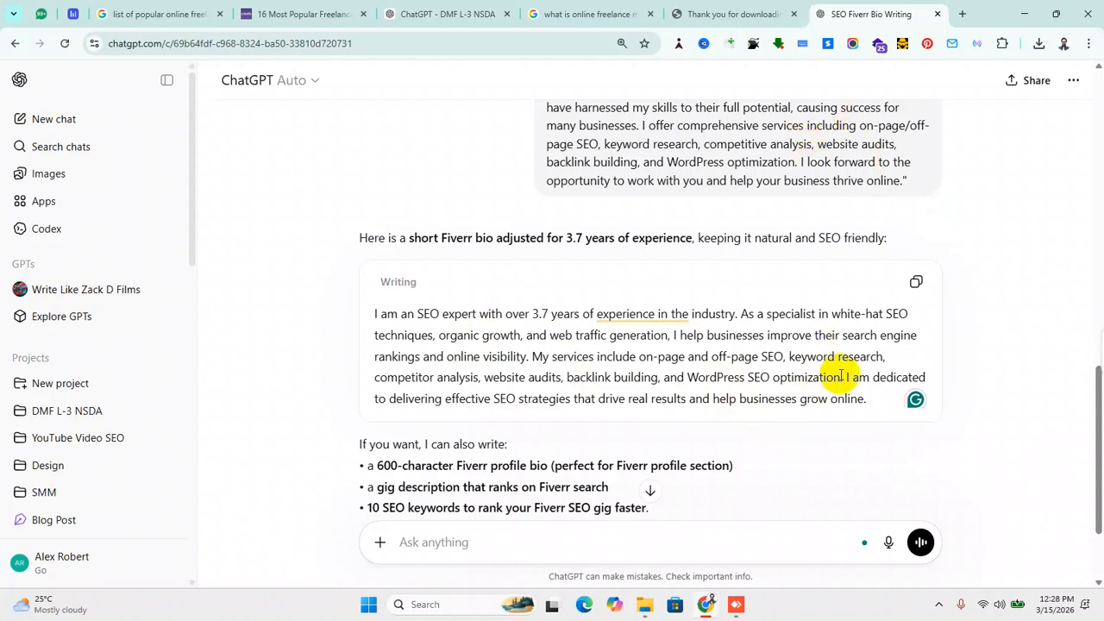
click(842, 377)
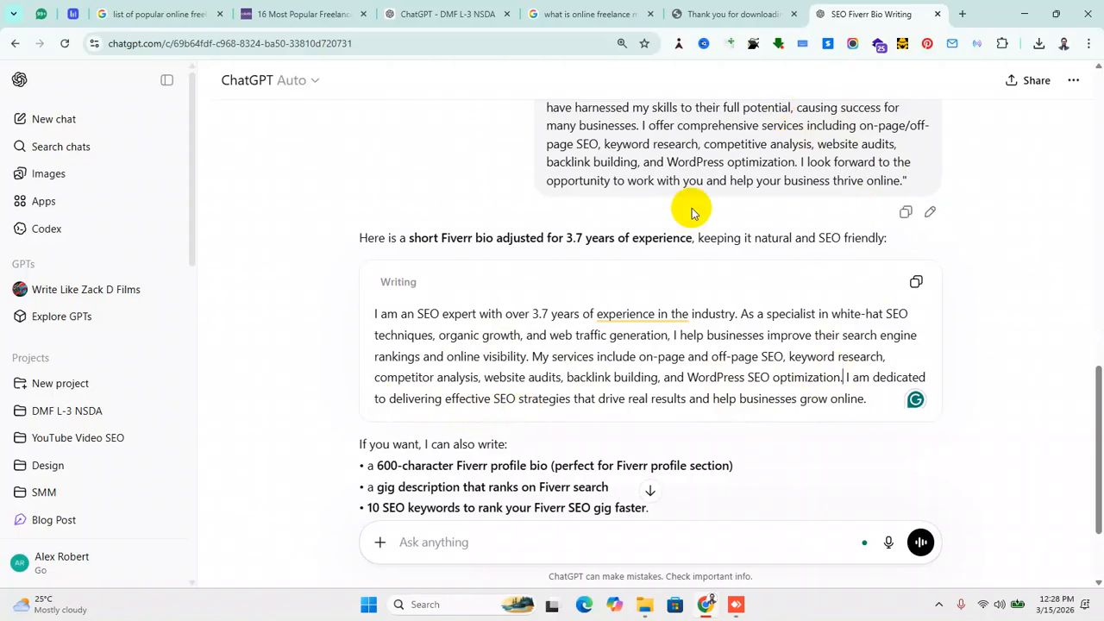
scroll(567, 419, down, 2)
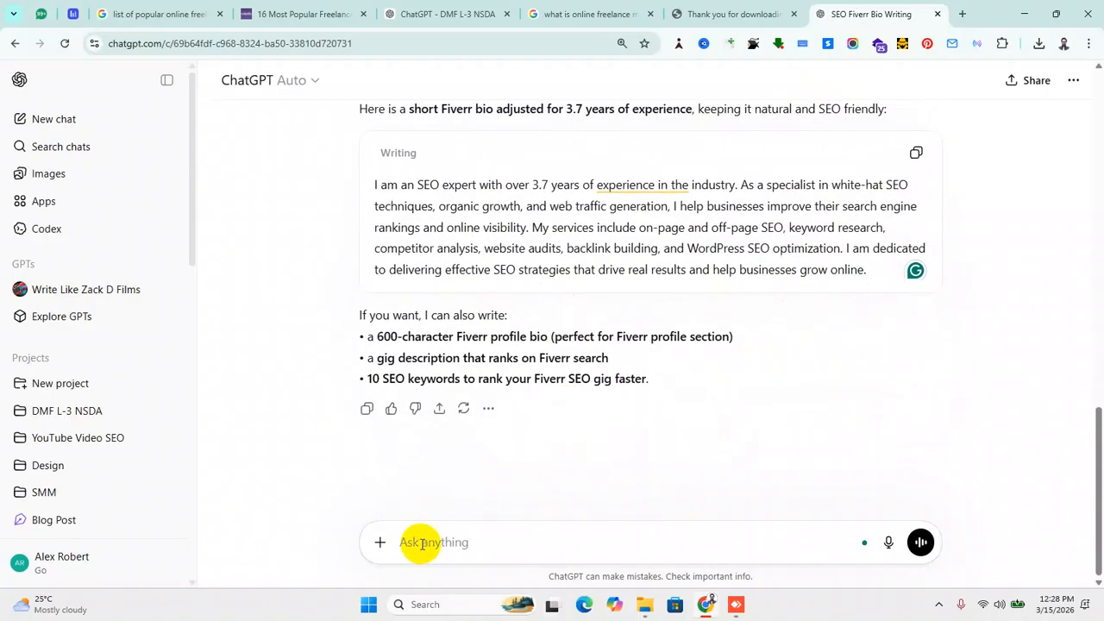
- Ask ChatGPT for 3 more short bio variations and scroll through the reply
text(variati)
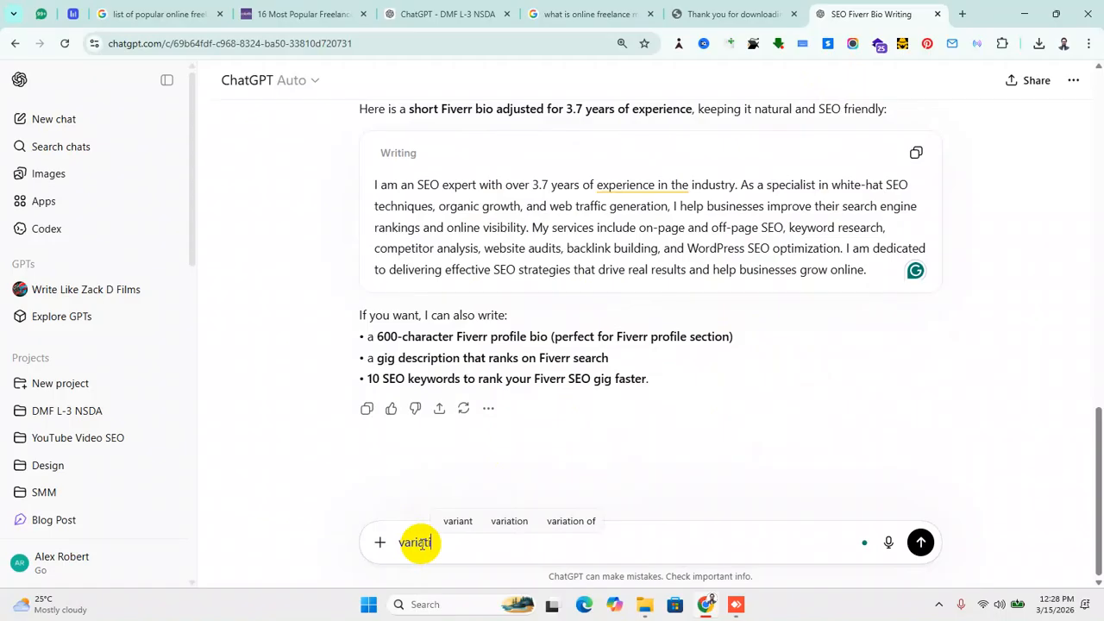
text(ons 3 more)
key(Return)
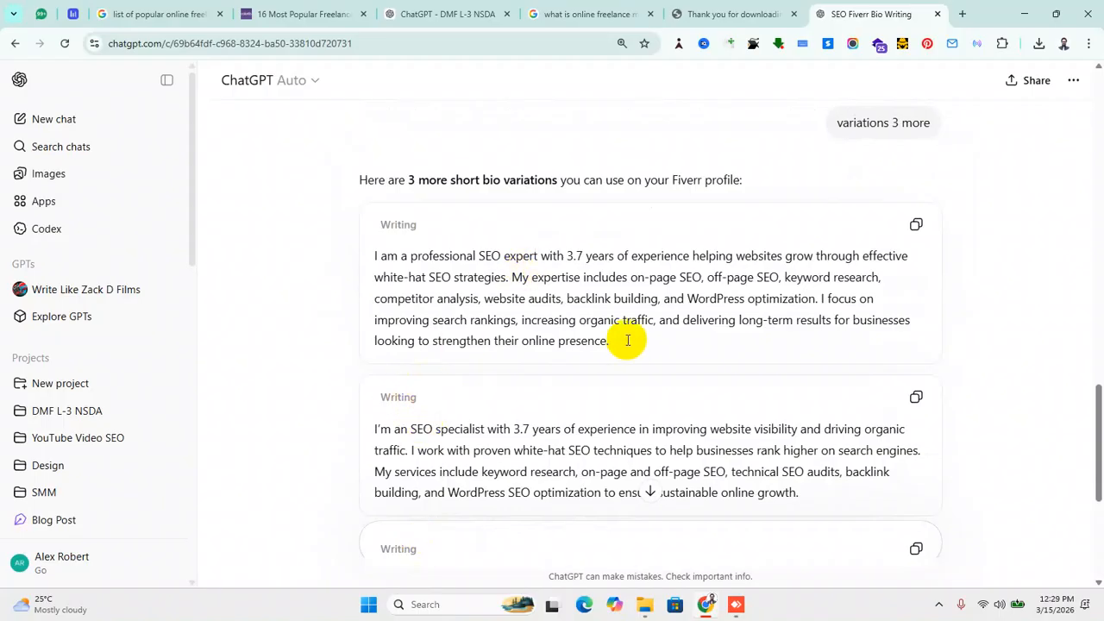
scroll(621, 345, down, 1)
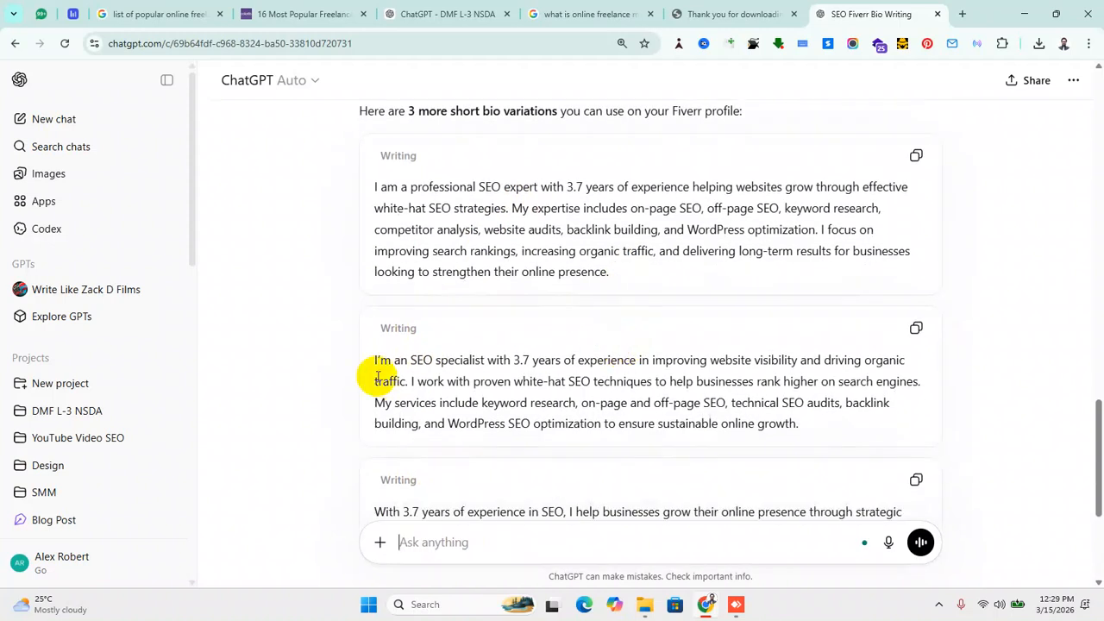
scroll(690, 392, down, 3)
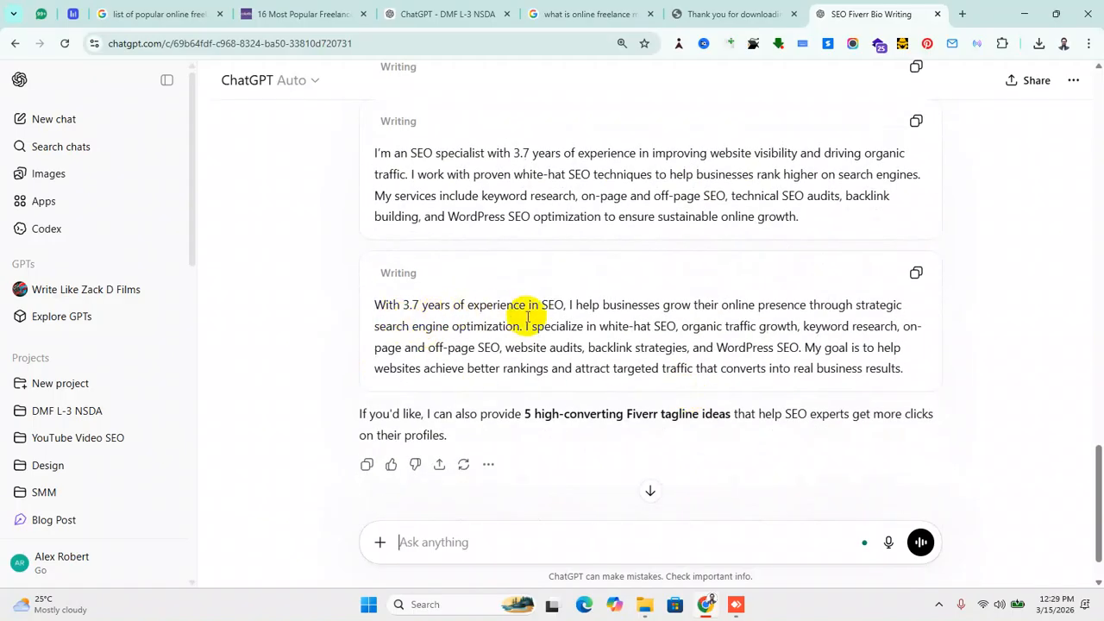
scroll(706, 350, up, 2)
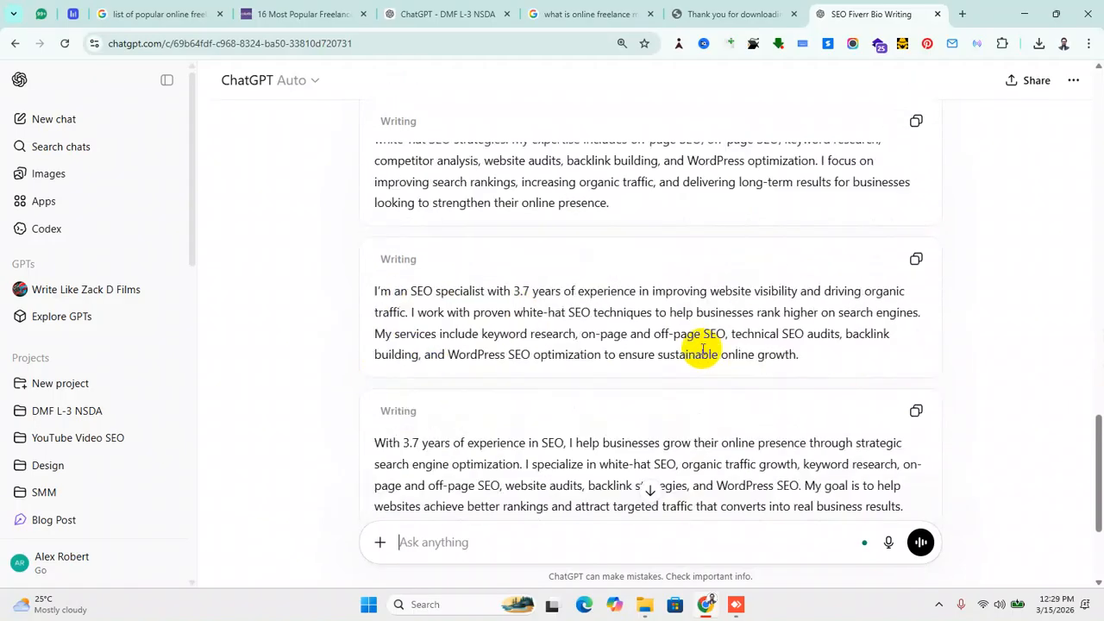
scroll(700, 349, up, 1)
scroll(682, 338, down, 1)
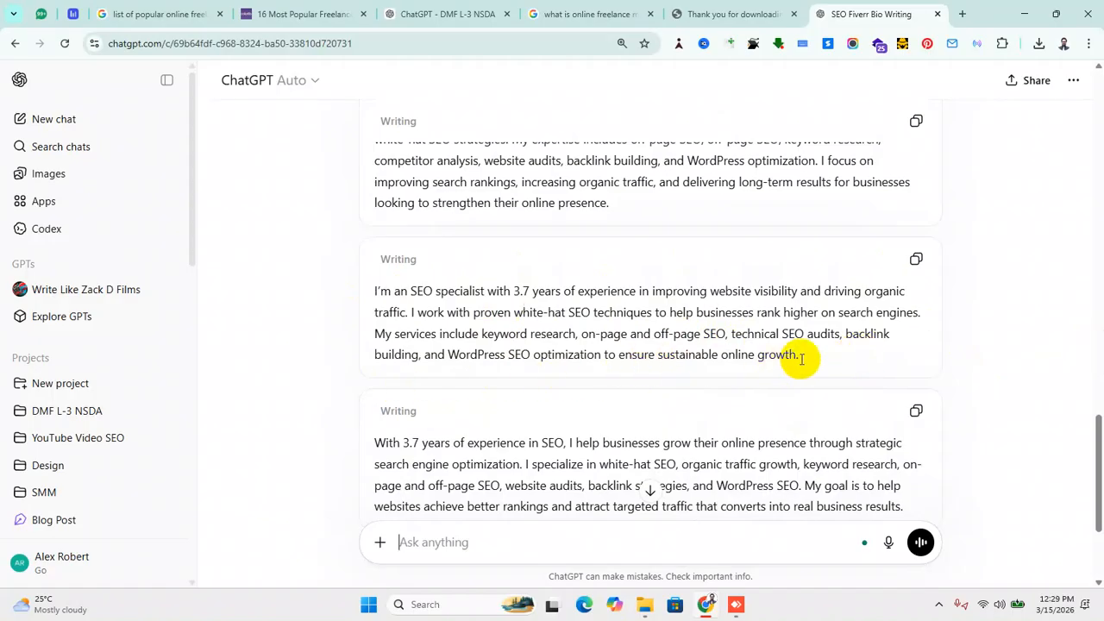
- Select the second bio variation and look back through the chat to compare versions
triple_click(389, 296)
key(ctrl+c)
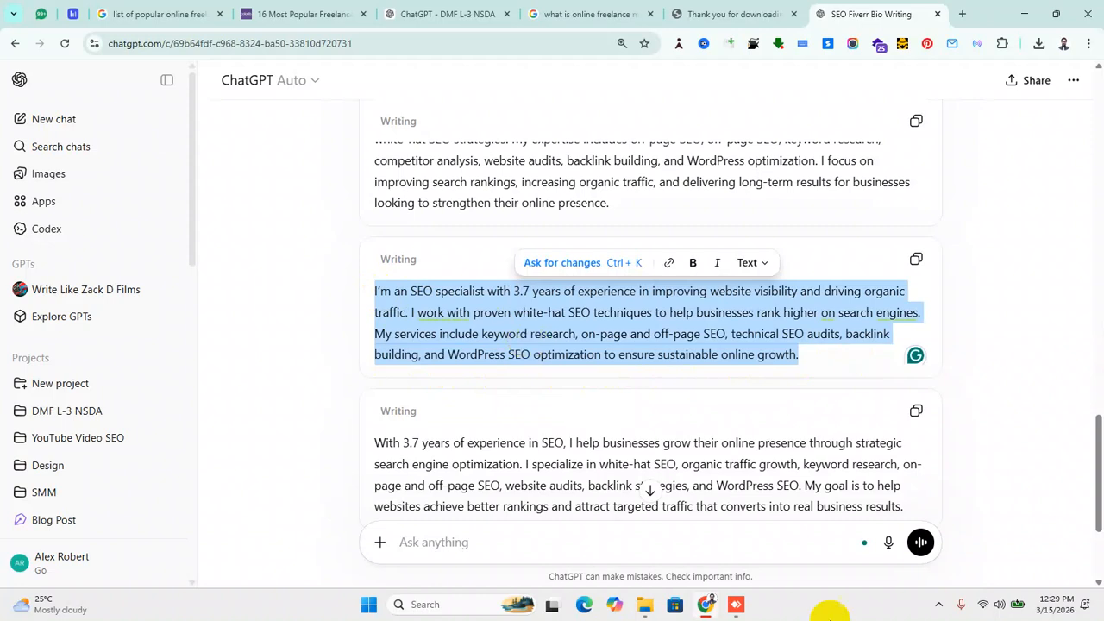
scroll(621, 387, up, 2)
scroll(581, 359, up, 6)
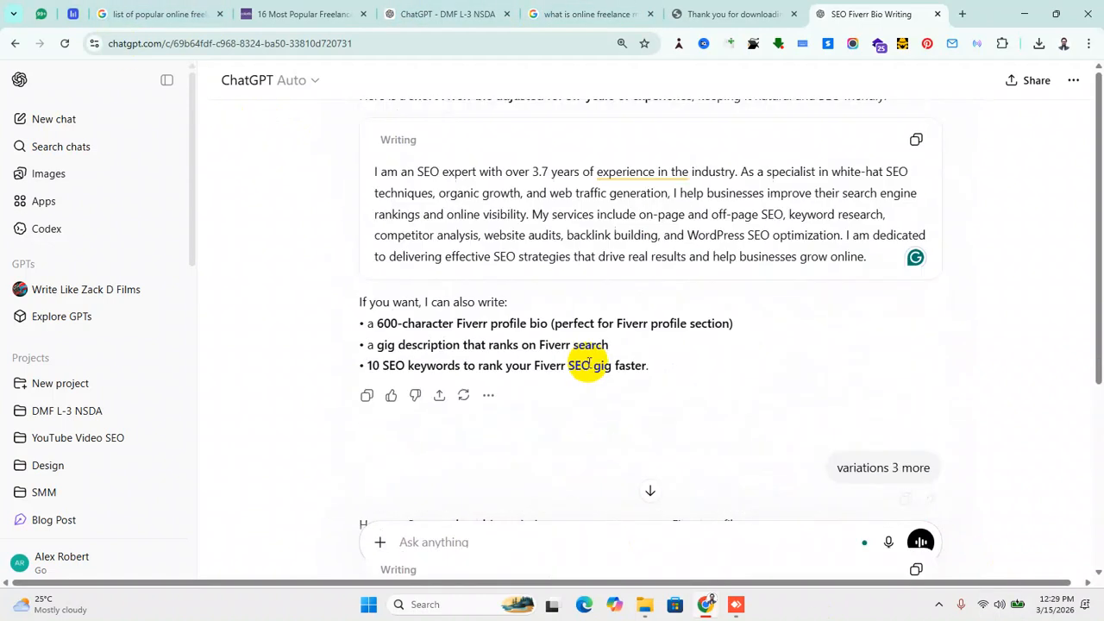
scroll(589, 367, down, 2)
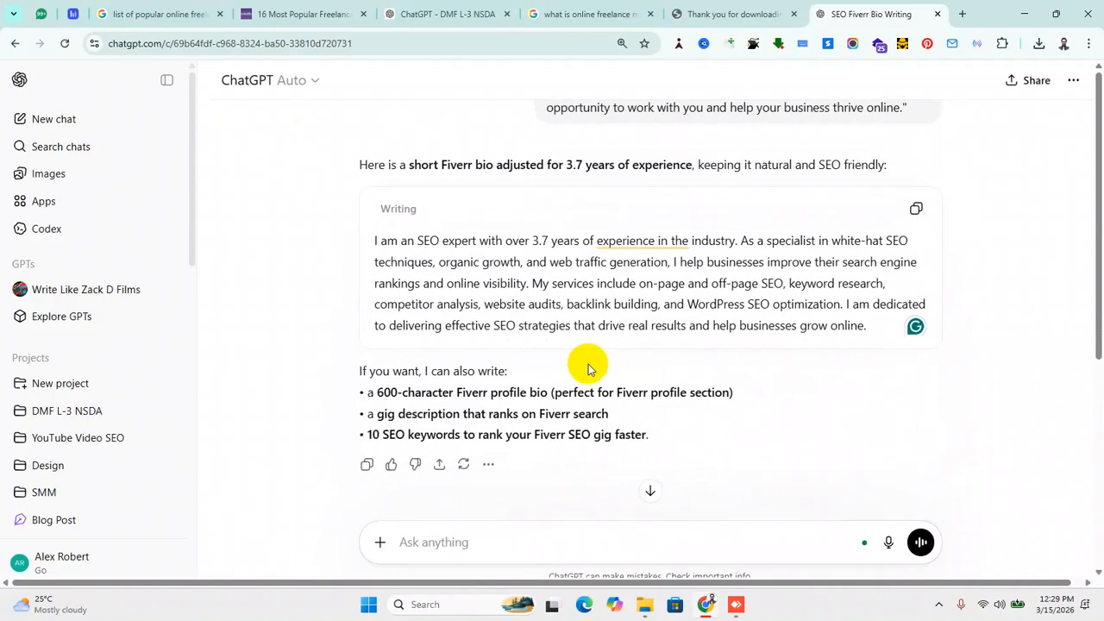
scroll(590, 369, up, 2)
scroll(589, 370, up, 2)
scroll(589, 369, down, 3)
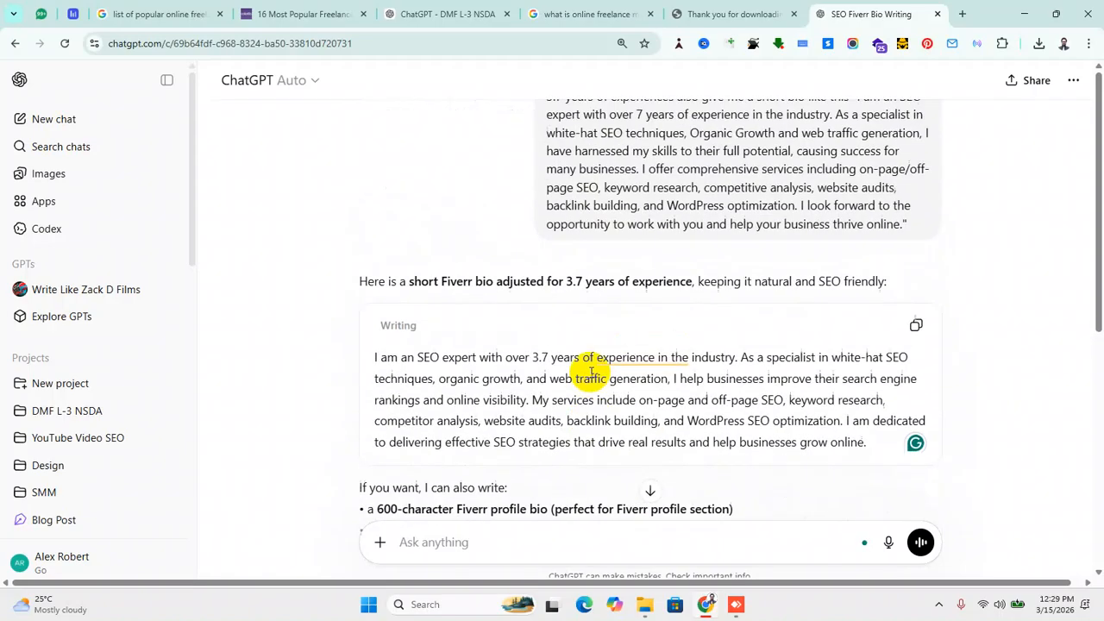
scroll(595, 375, up, 3)
scroll(595, 377, down, 6)
scroll(552, 365, up, 2)
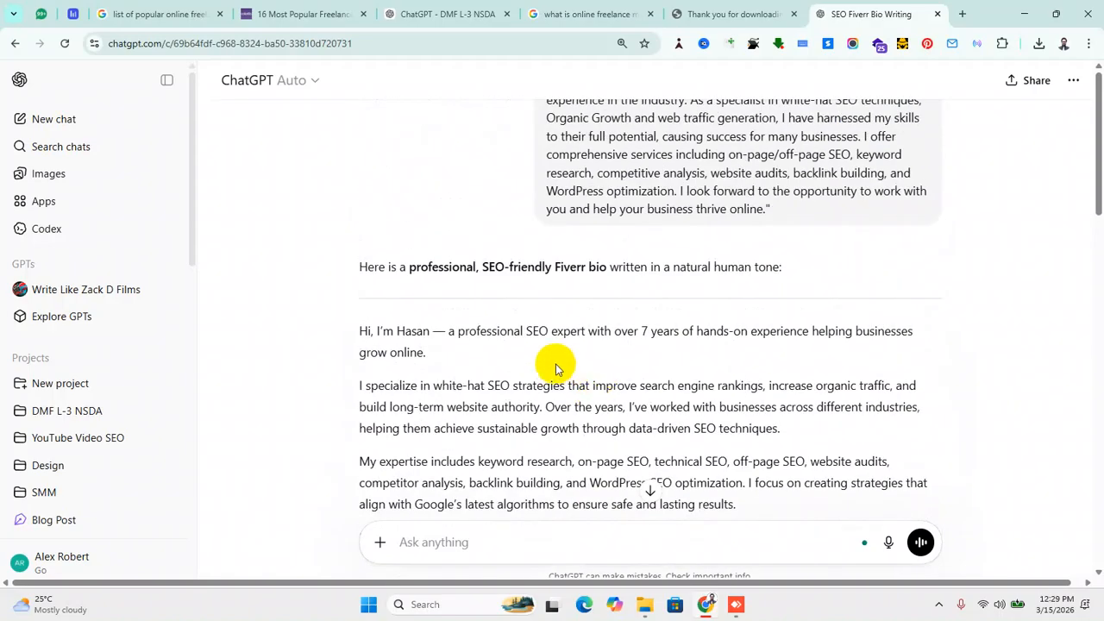
scroll(387, 276, down, 1)
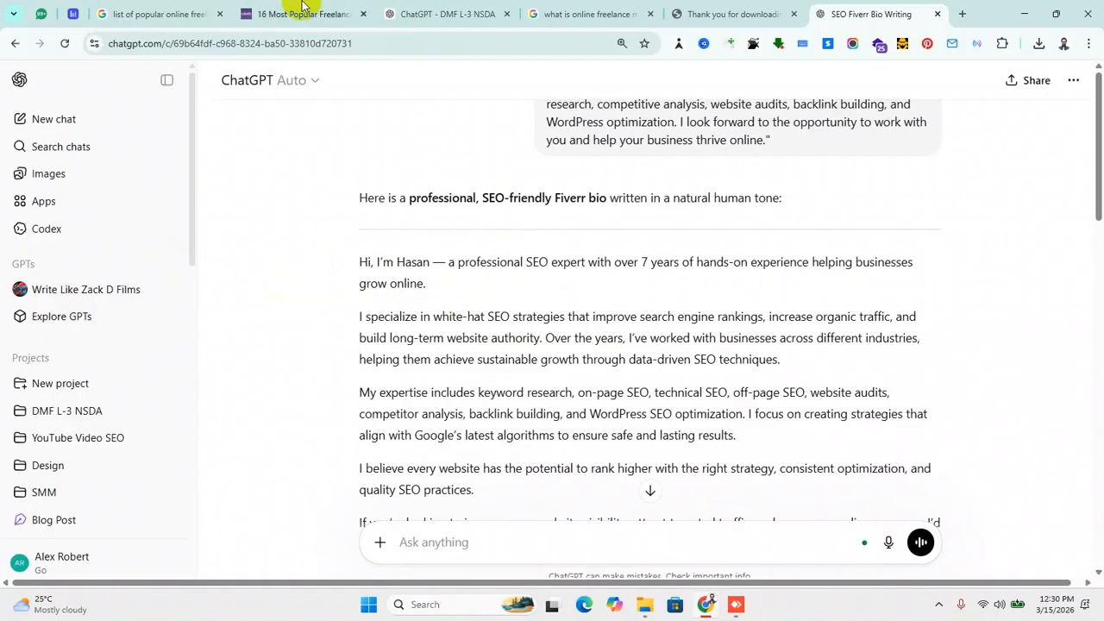
- Go back to the Fiverr profile review tab and paste the 3.7-year SEO bio into About
click(1025, 14)
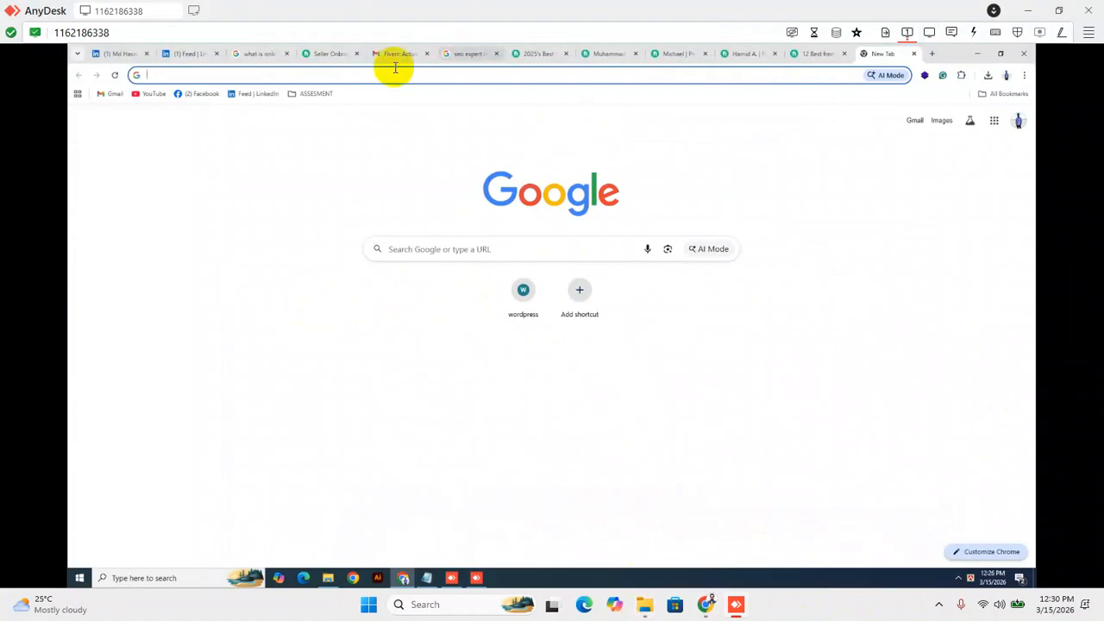
click(821, 57)
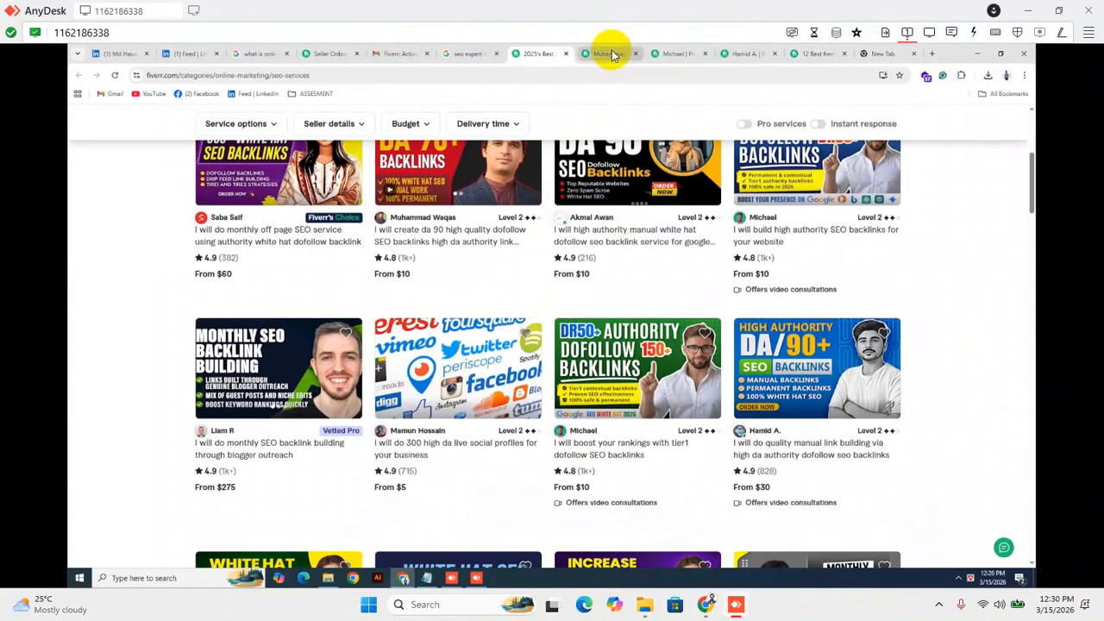
click(611, 54)
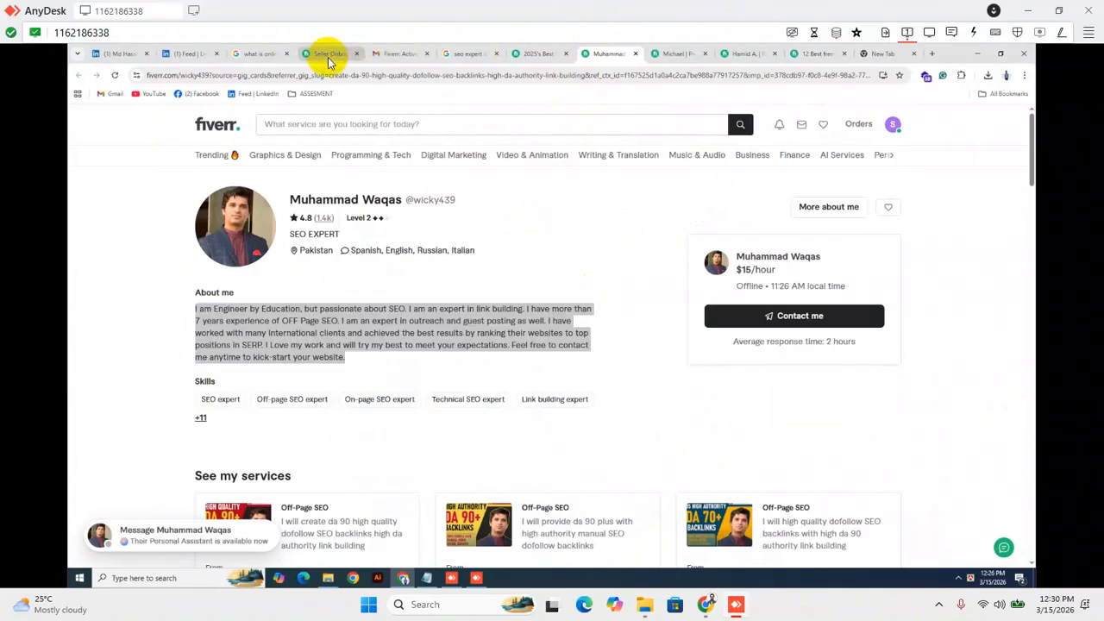
click(330, 54)
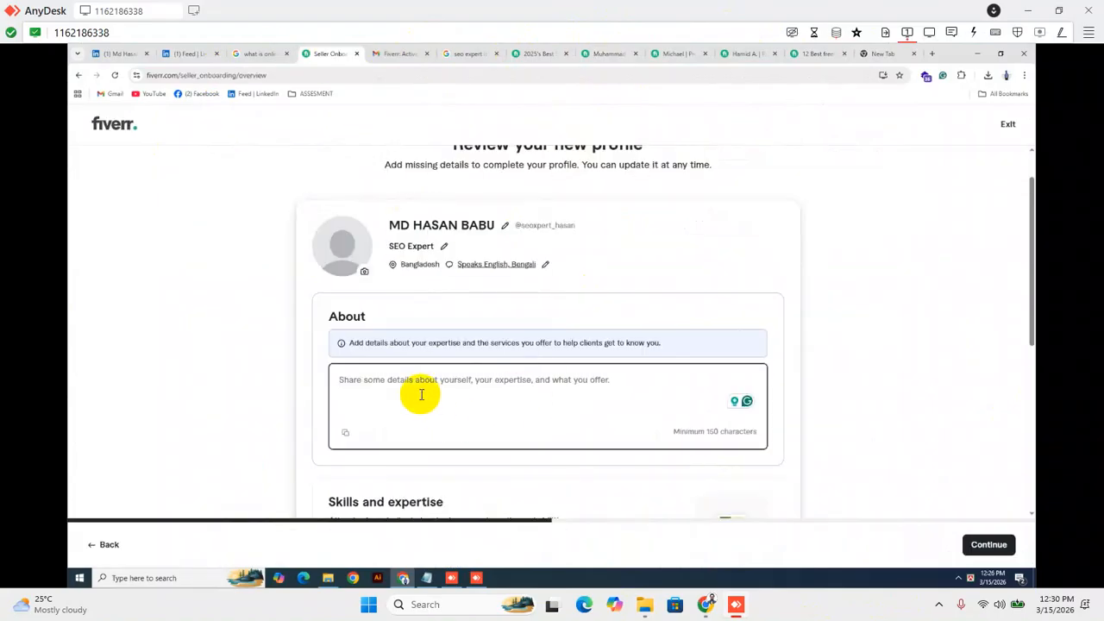
click(421, 394)
key(ctrl+v)
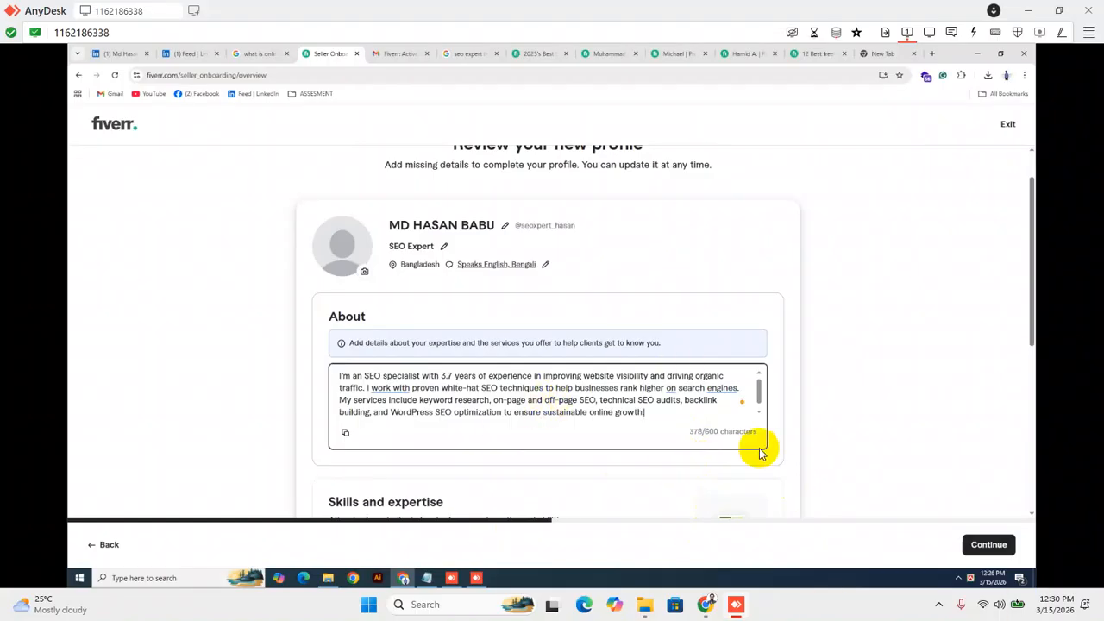
scroll(656, 437, down, 3)
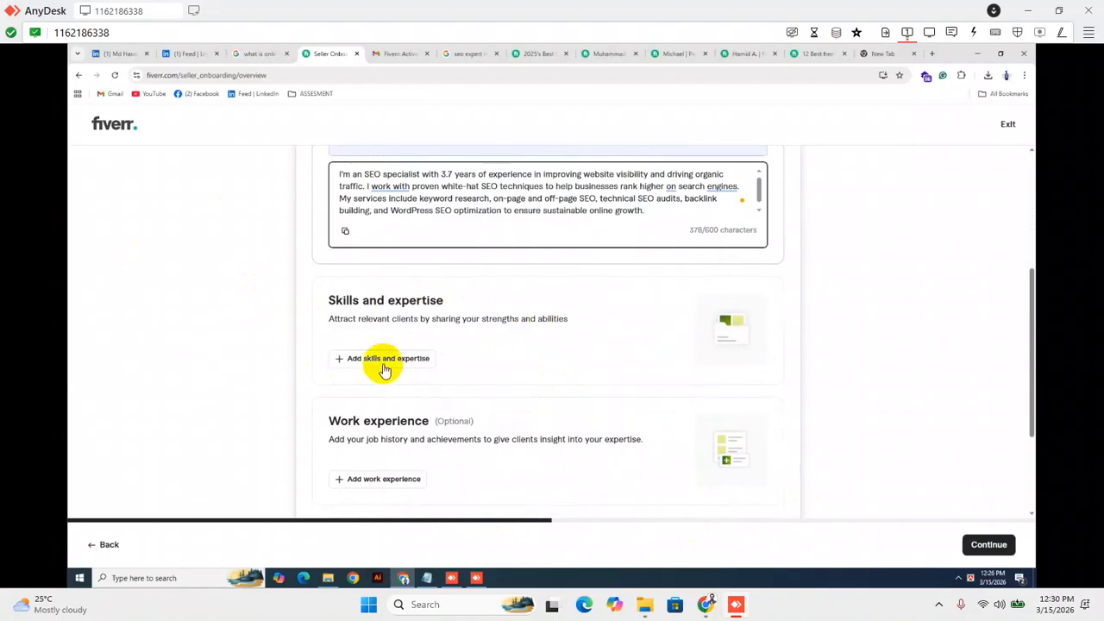
scroll(466, 363, down, 1)
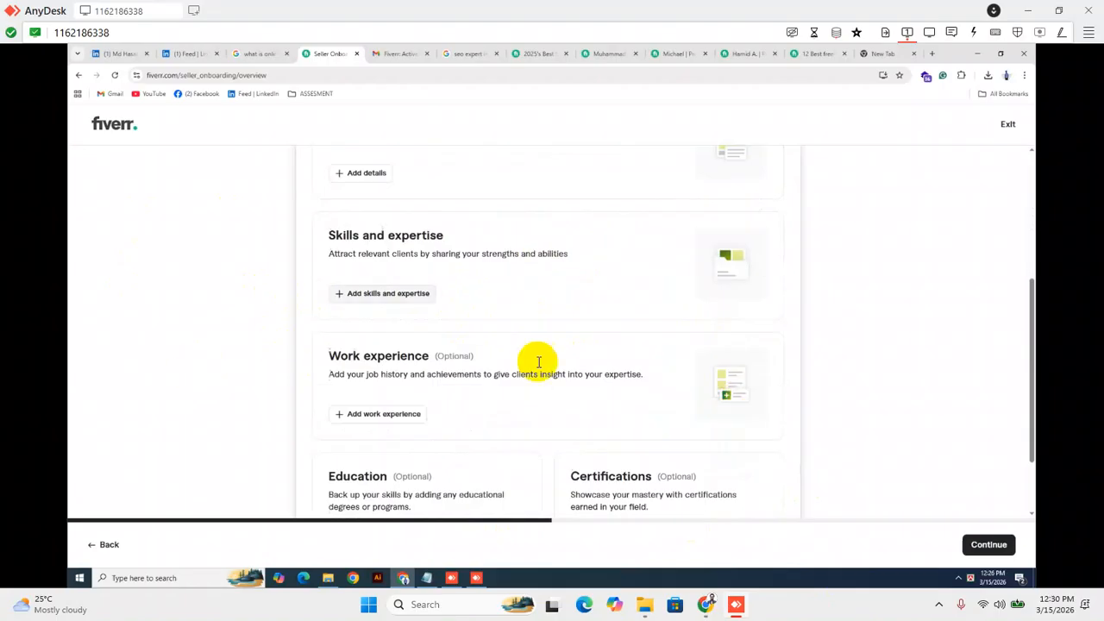
scroll(538, 352, up, 2)
scroll(538, 347, down, 2)
- Add SEO as a profile skill at Intermediate level
click(404, 292)
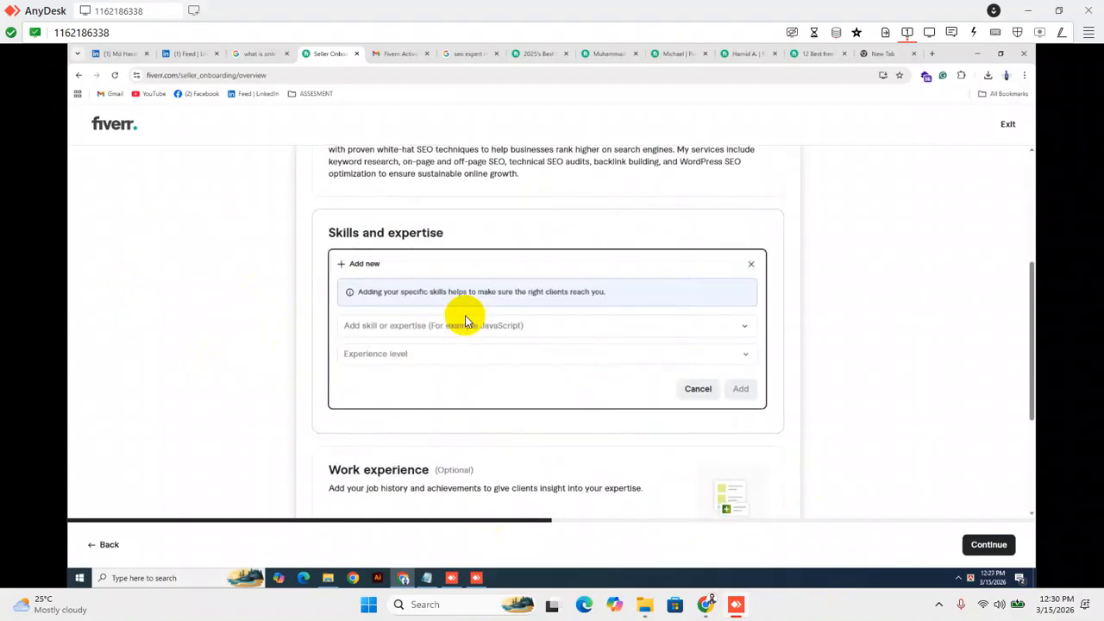
click(387, 325)
text(seo)
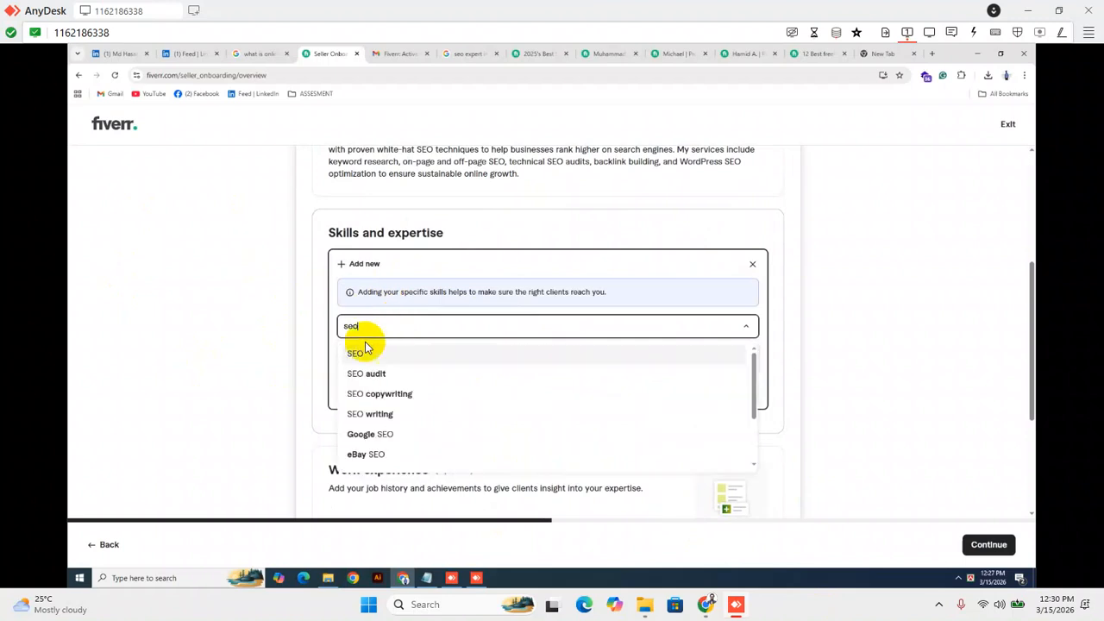
click(370, 353)
click(747, 356)
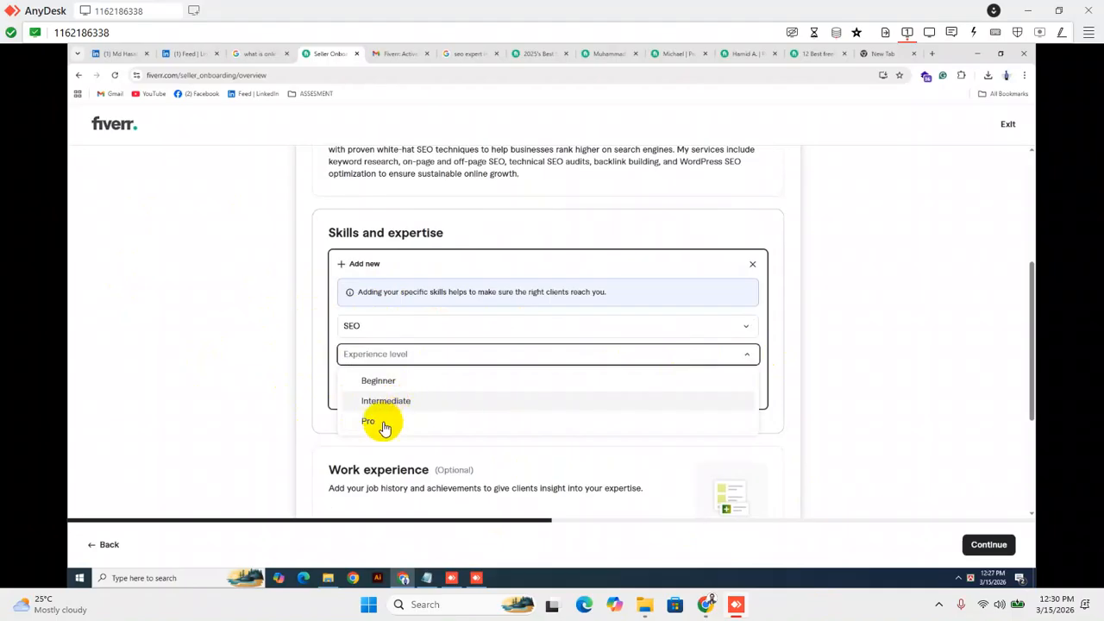
click(392, 406)
click(742, 399)
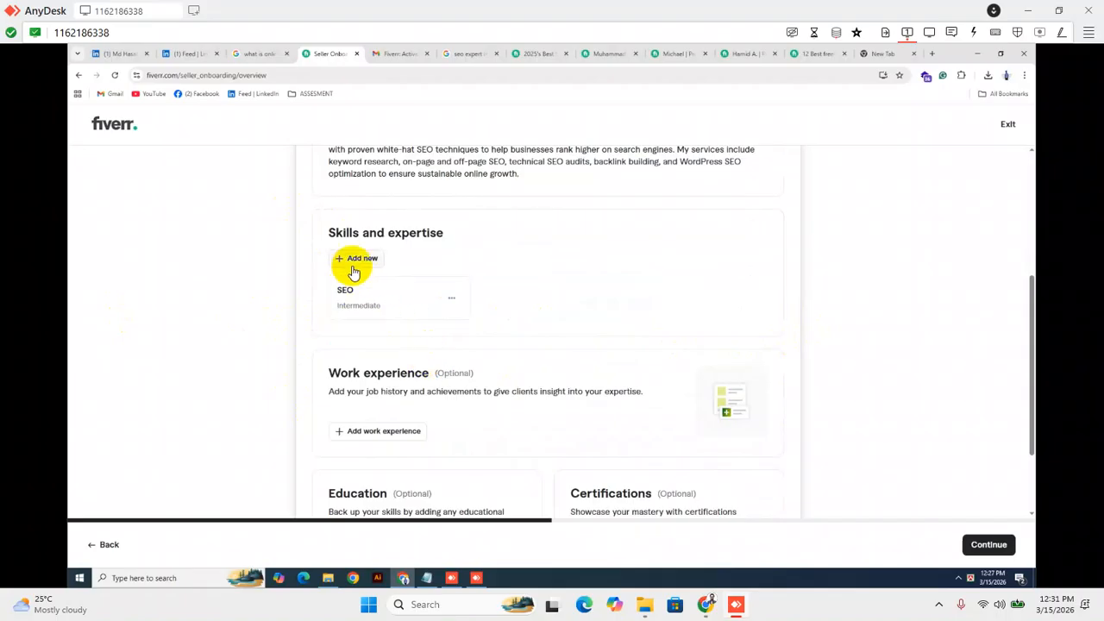
- Add SEO audit as a skill at Pro level
click(349, 258)
click(748, 354)
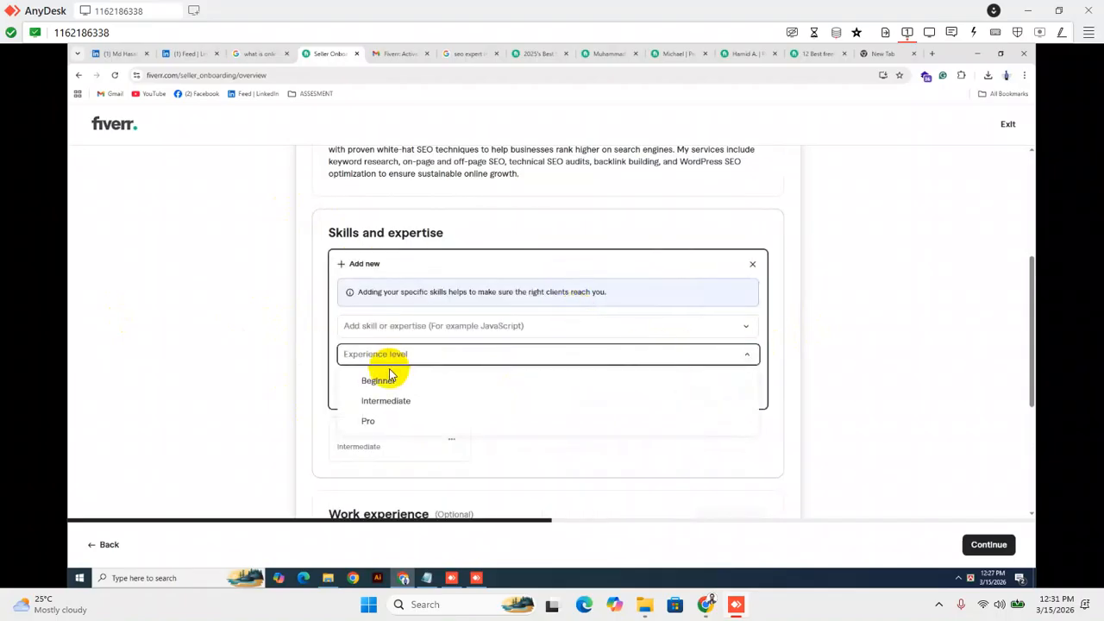
click(424, 326)
text(seo)
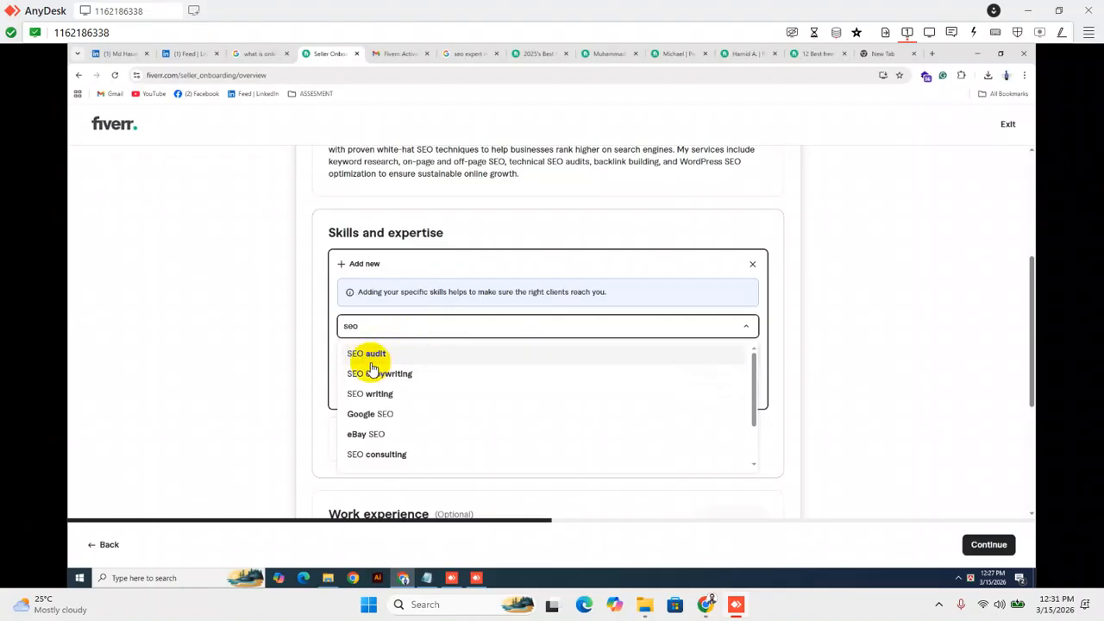
click(337, 356)
click(732, 358)
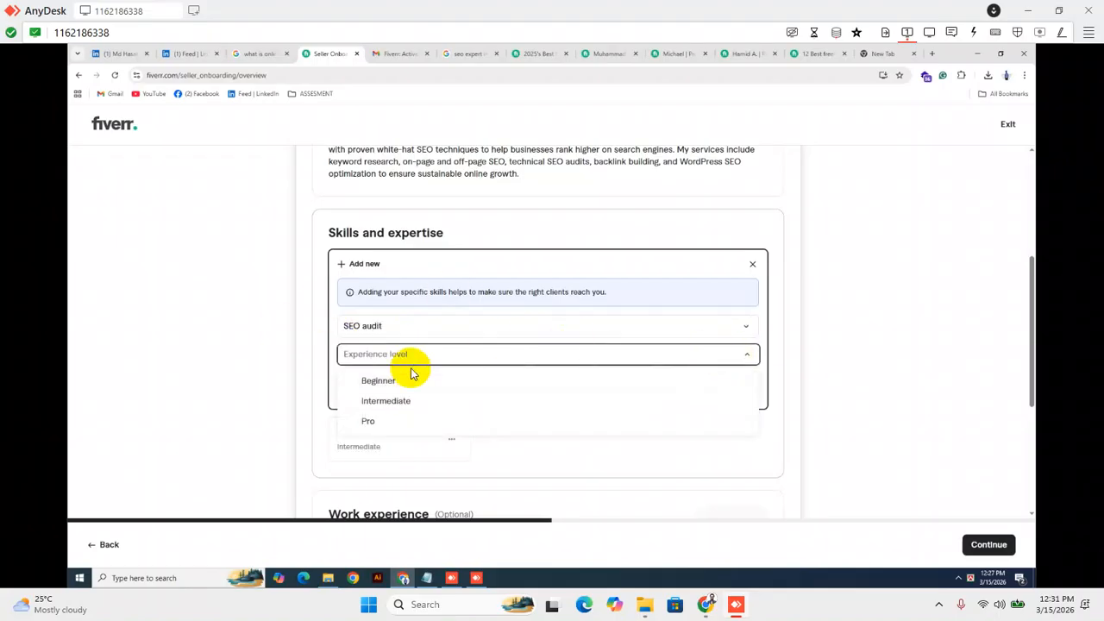
click(384, 422)
click(747, 391)
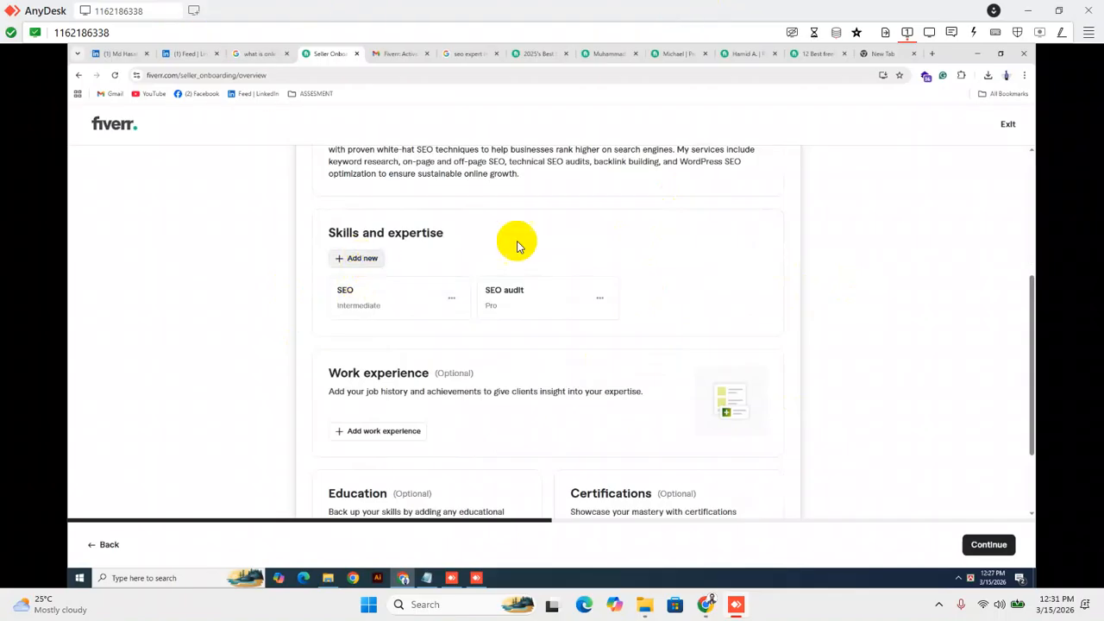
- Add Google SEO as a skill, changing its level from Intermediate to Pro
click(481, 327)
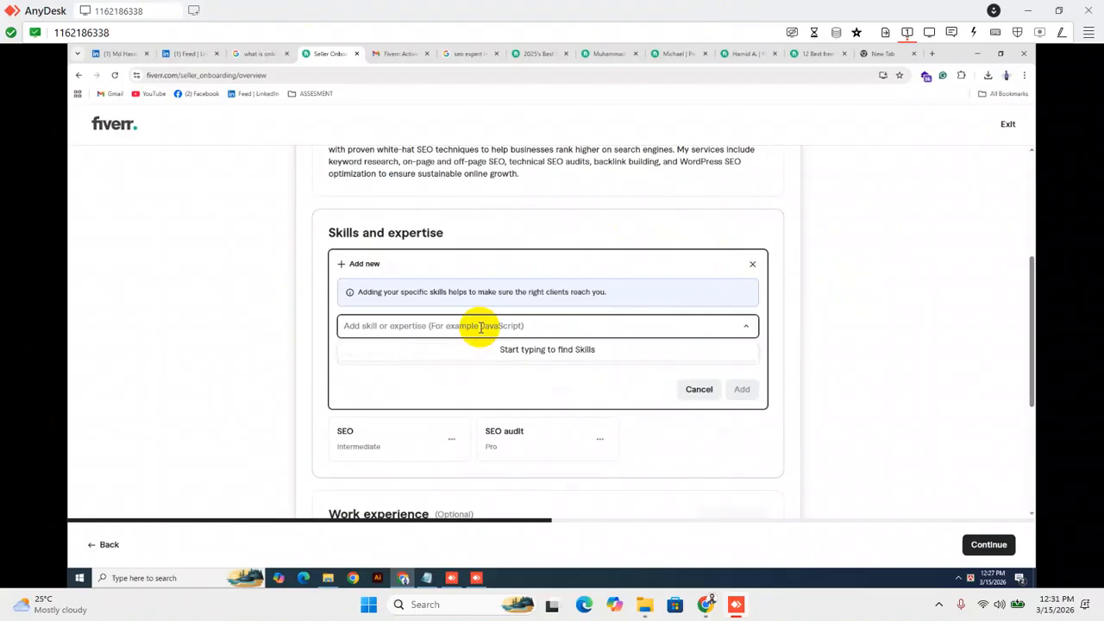
text(seo)
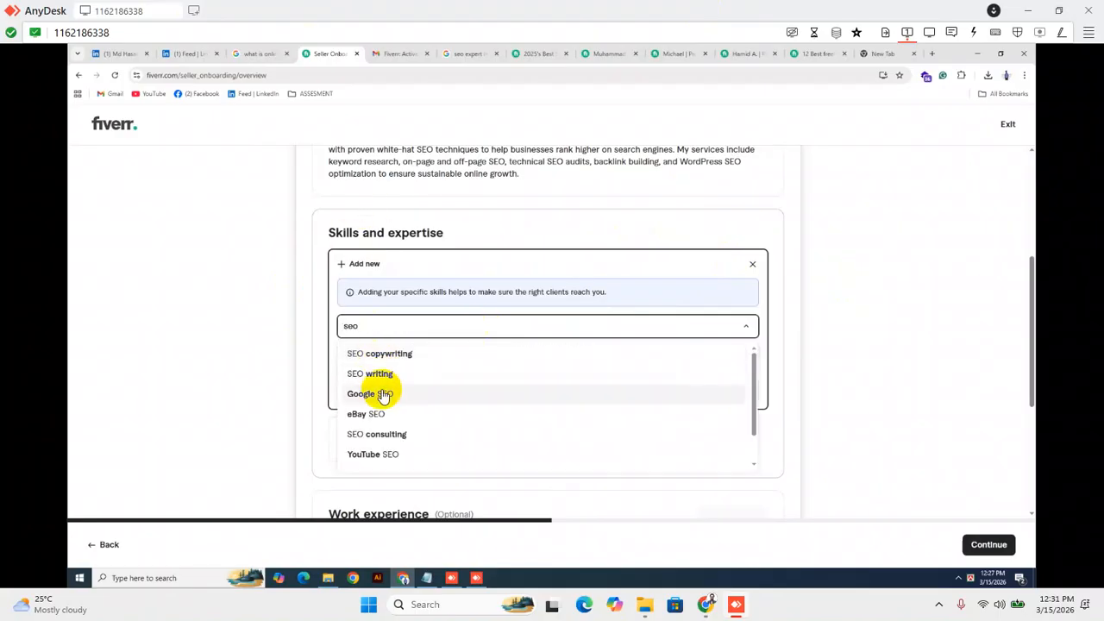
click(379, 394)
click(751, 360)
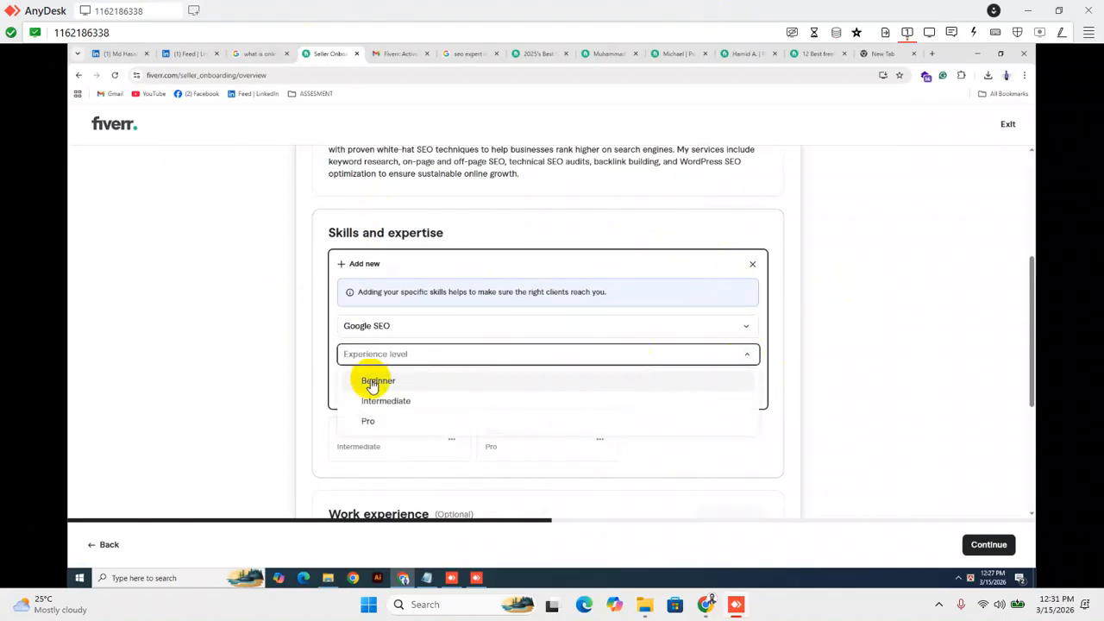
click(394, 402)
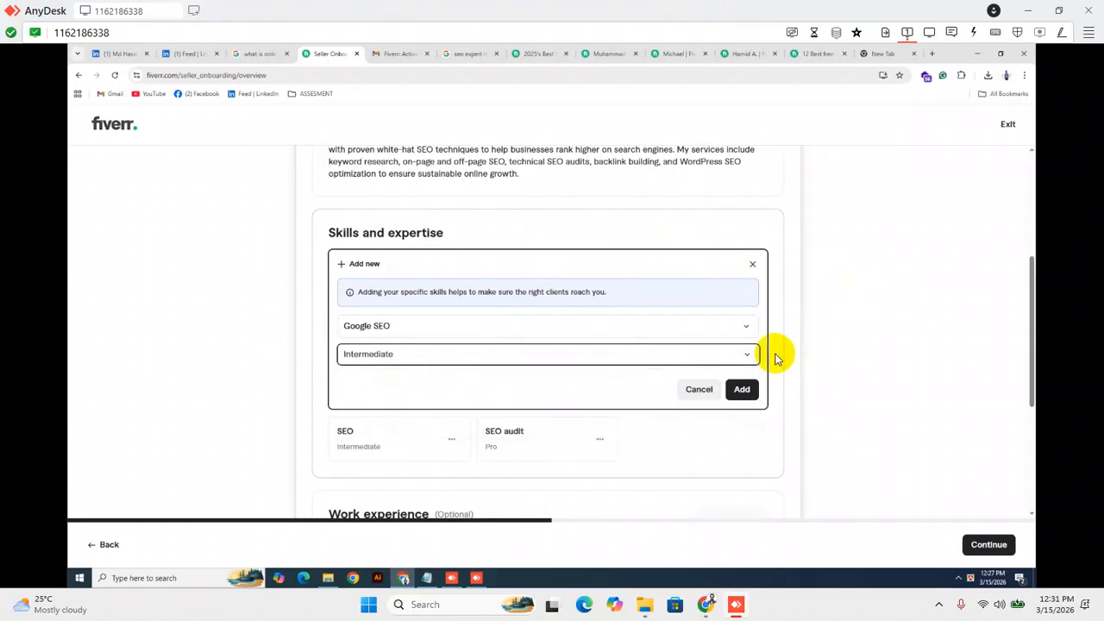
click(743, 354)
click(368, 421)
click(742, 392)
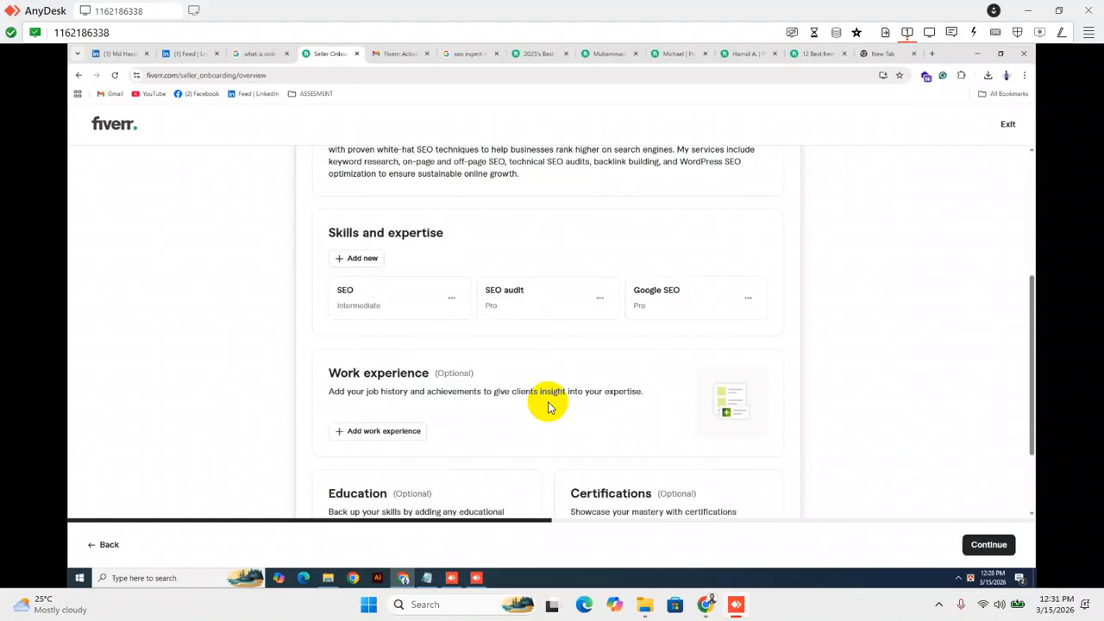
- Add WordPress as a skill at Intermediate level
click(363, 259)
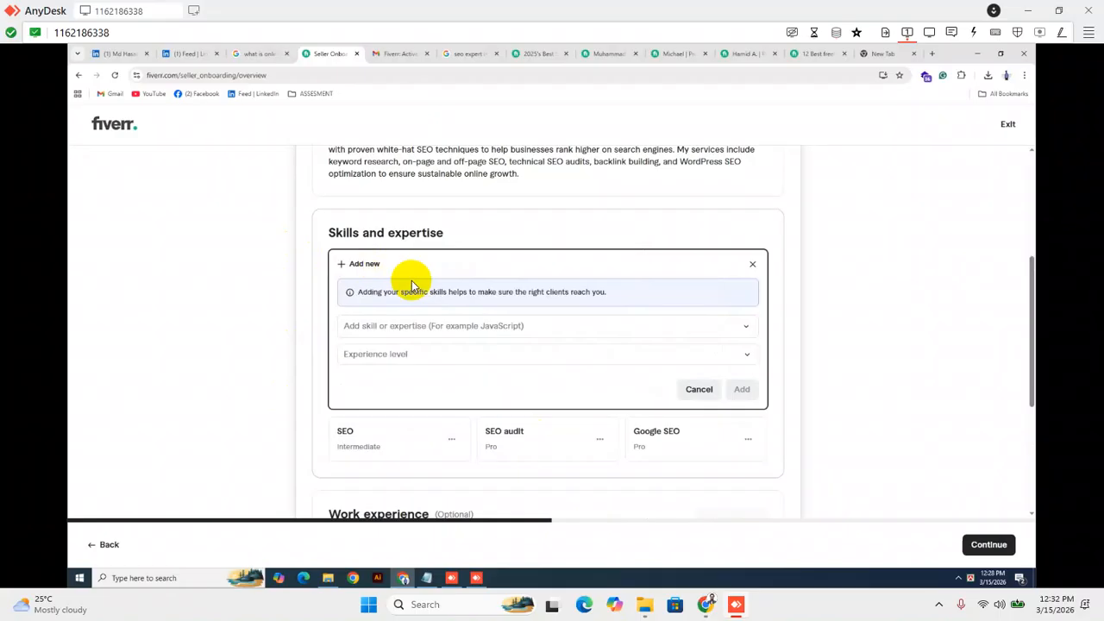
click(393, 327)
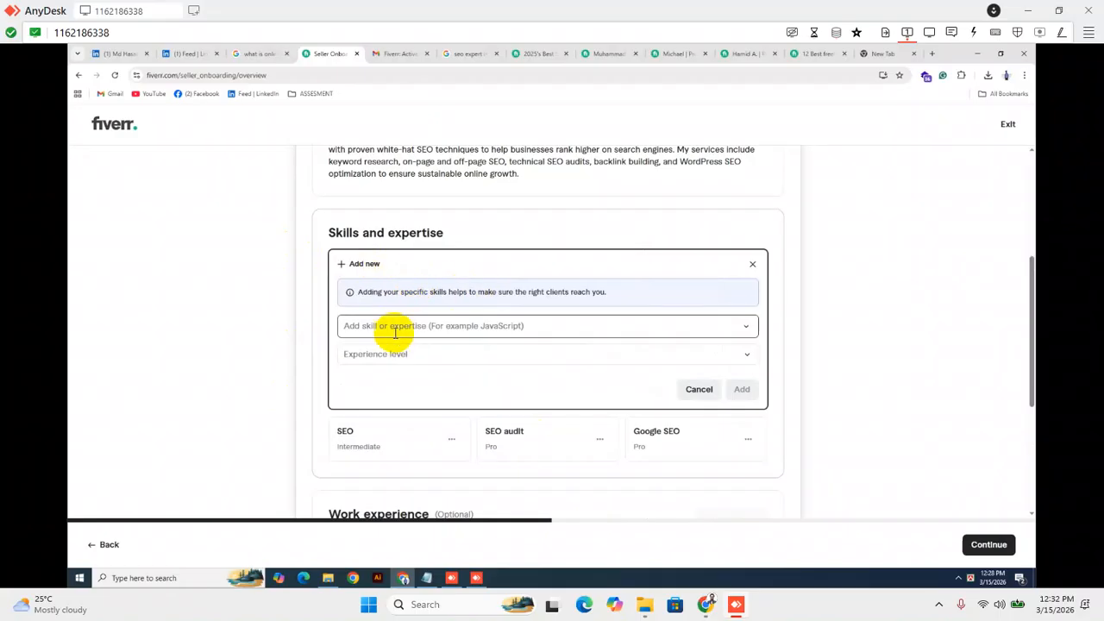
text(wordpress)
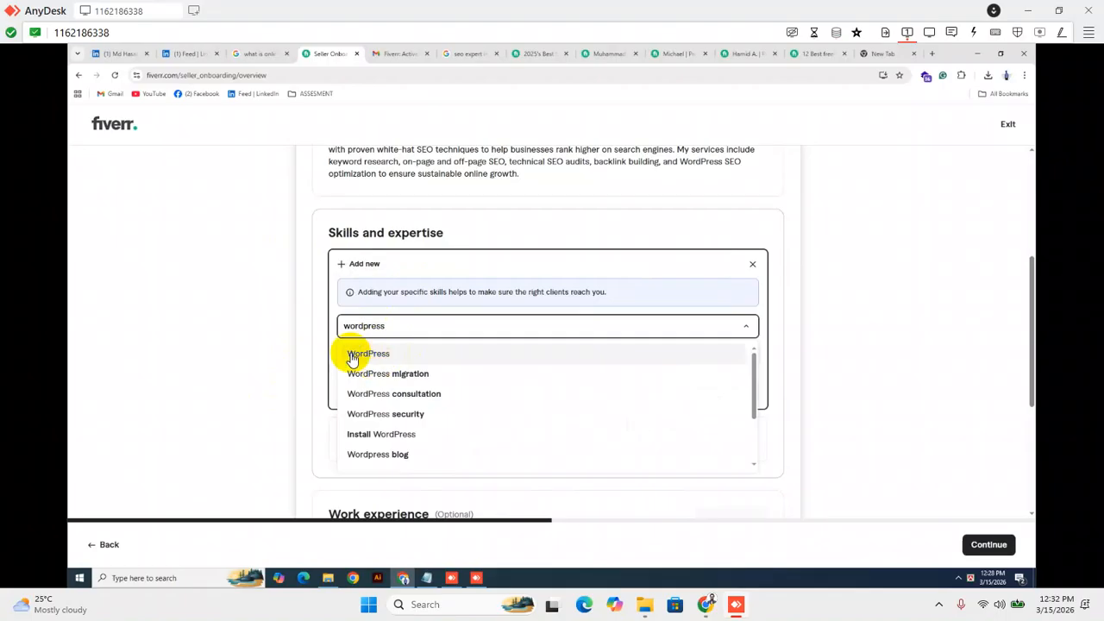
click(357, 354)
click(730, 362)
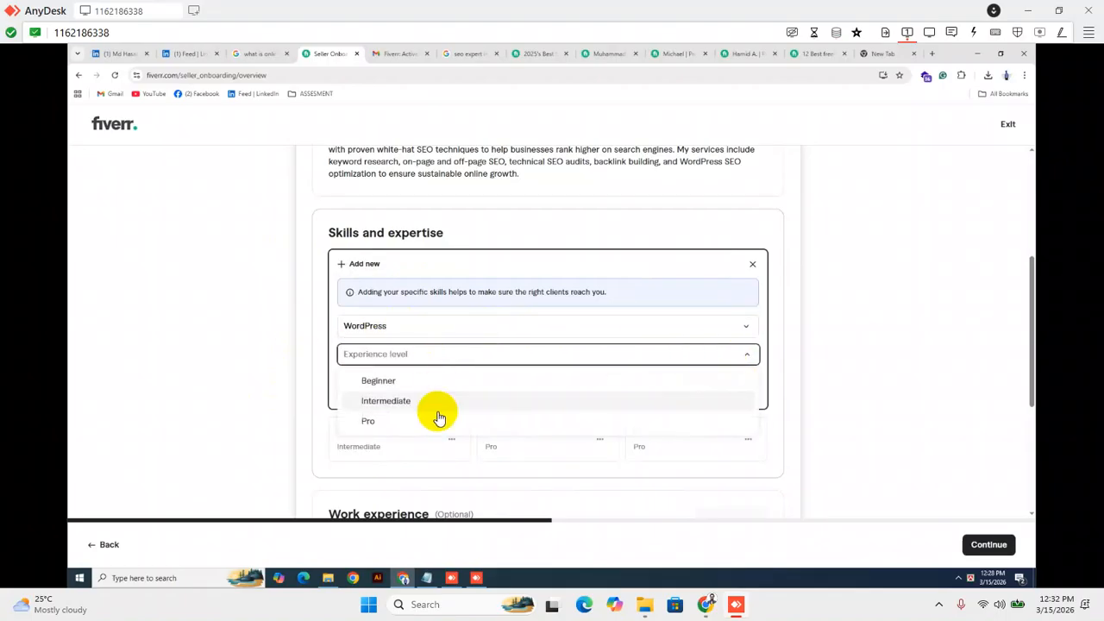
click(389, 401)
click(742, 387)
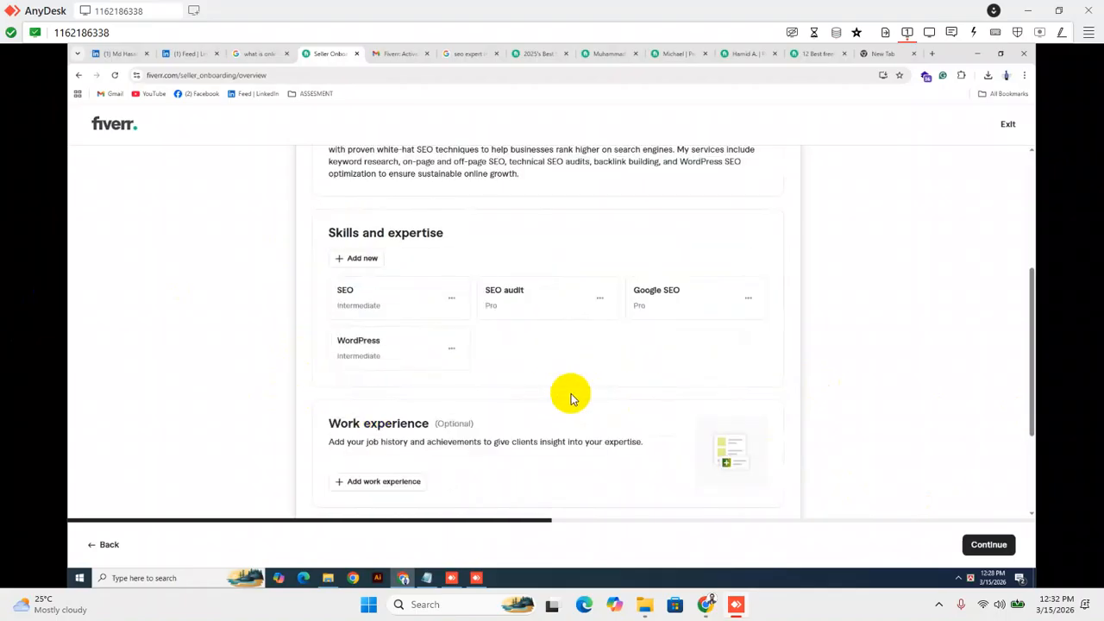
- Open a new Work experience entry form with empty Title, Company and date fields, and start the Title
scroll(431, 321, down, 3)
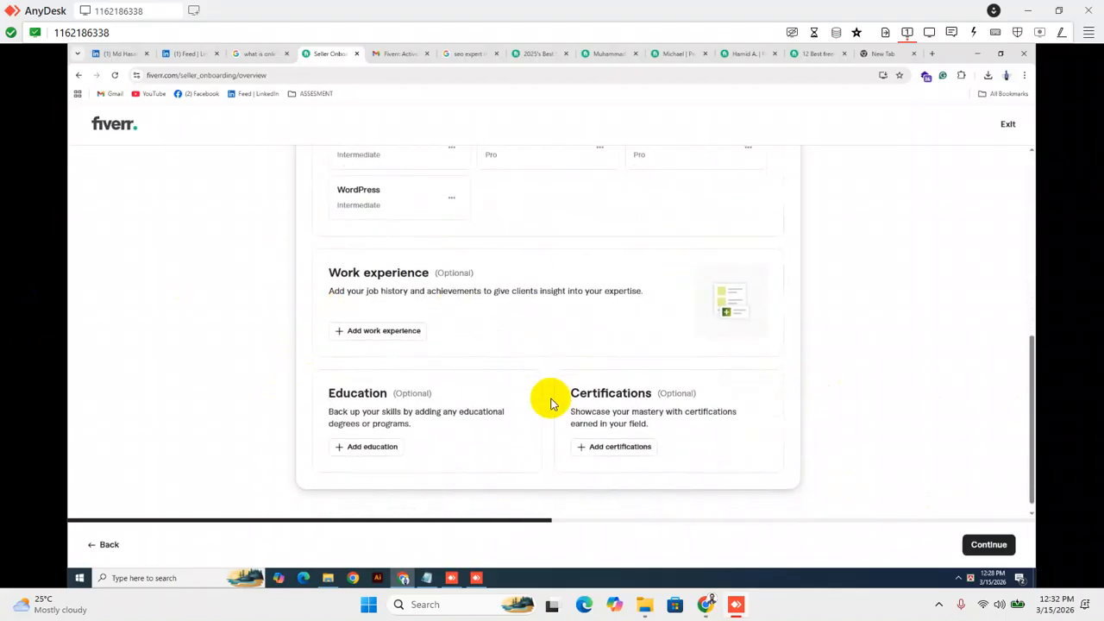
scroll(509, 345, up, 2)
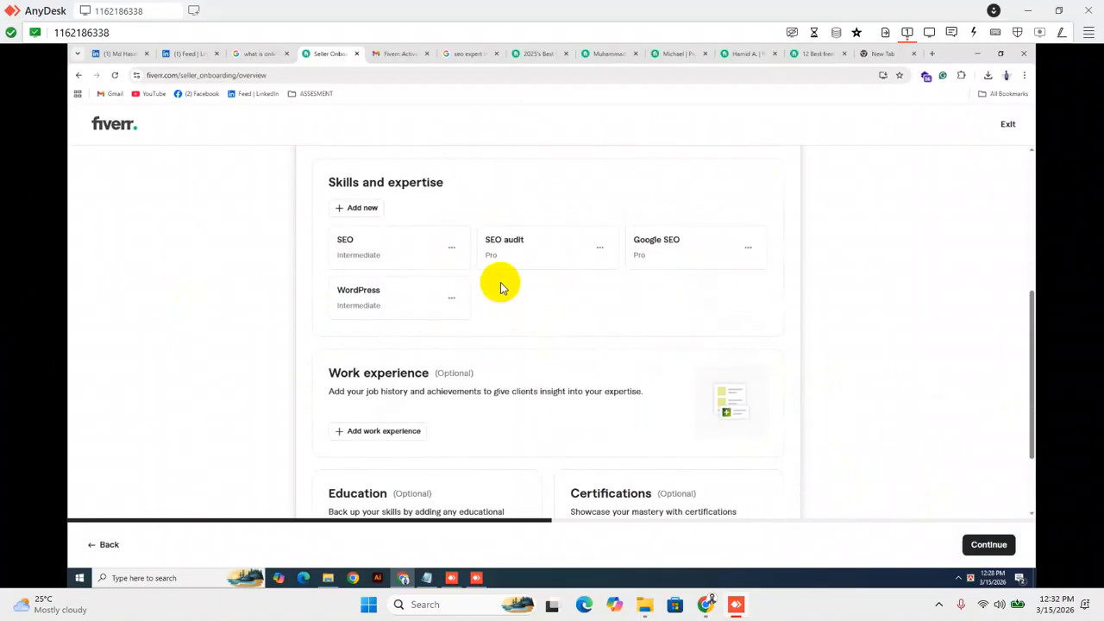
scroll(501, 280, down, 1)
scroll(501, 281, down, 1)
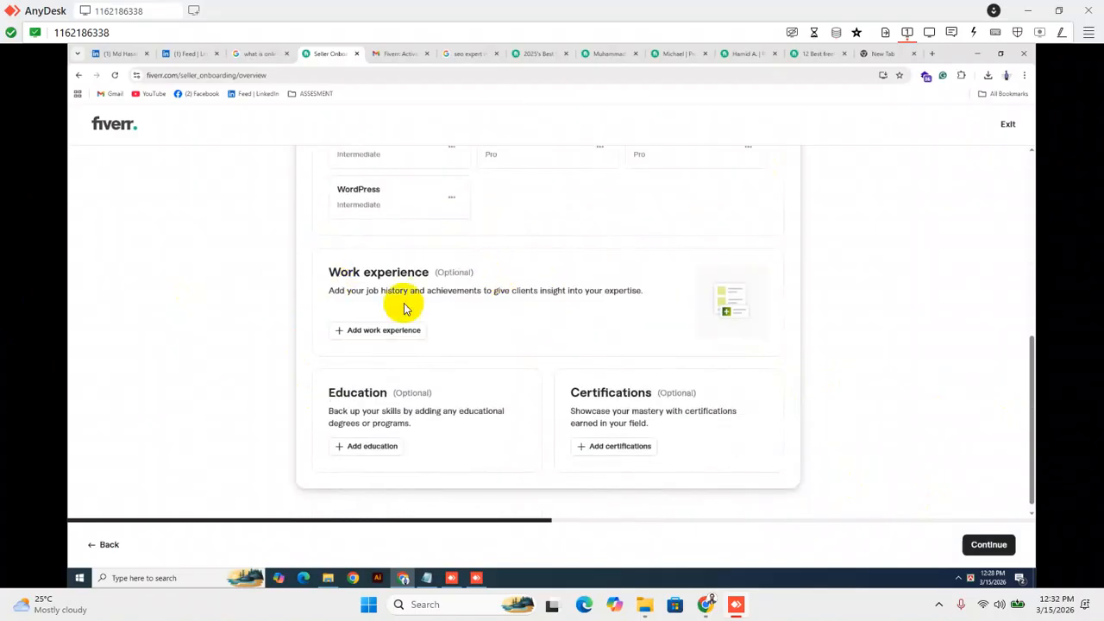
click(373, 335)
scroll(518, 345, down, 1)
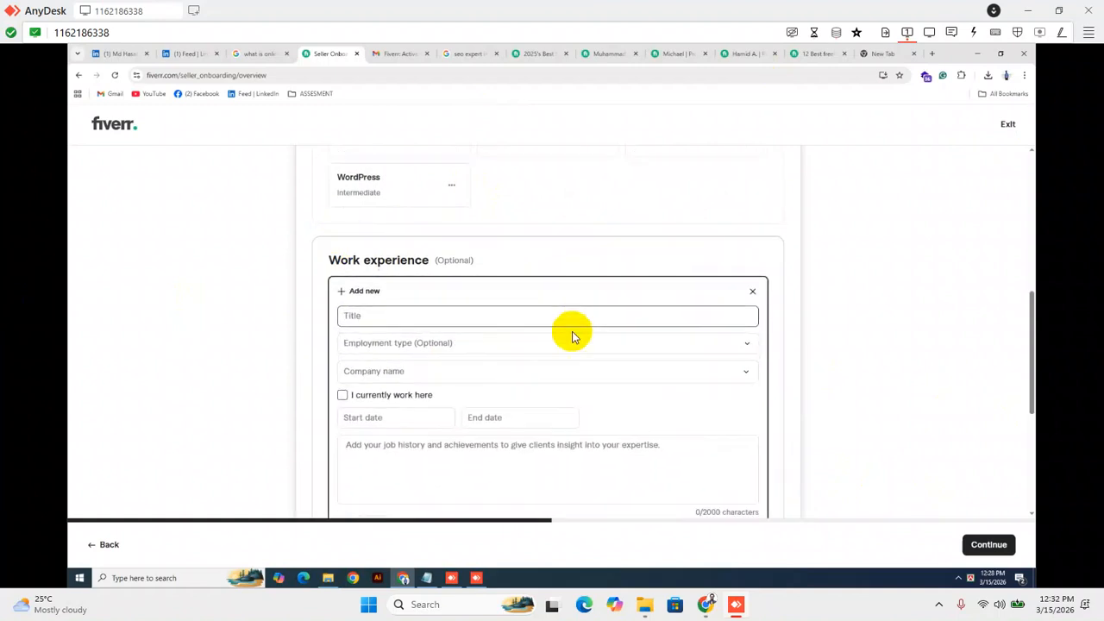
scroll(505, 340, up, 2)
scroll(505, 338, down, 3)
scroll(543, 353, up, 1)
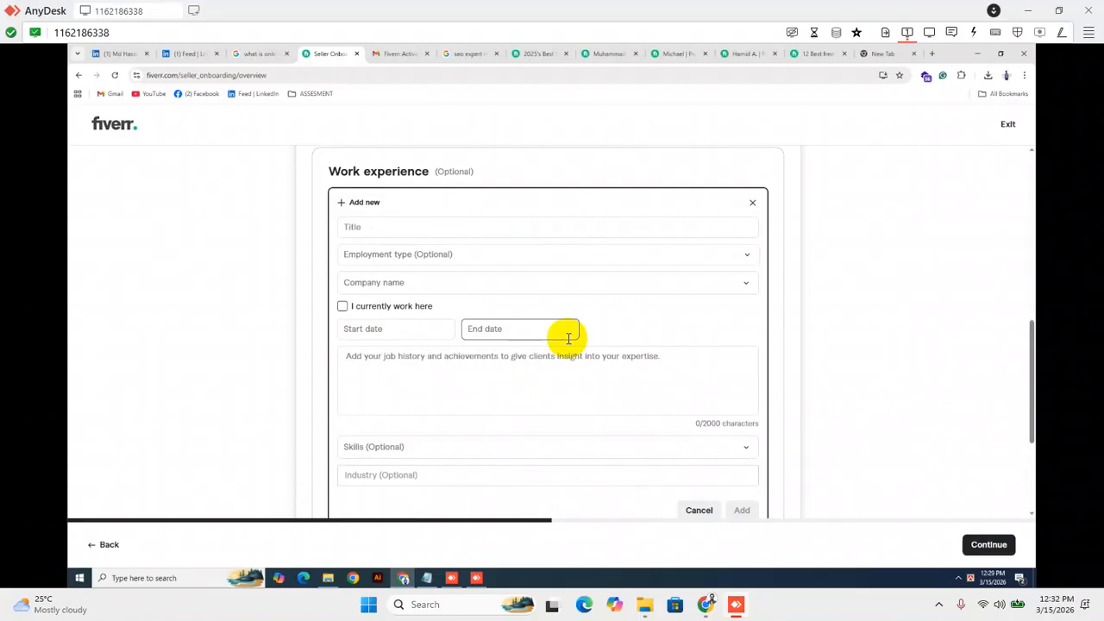
click(393, 223)
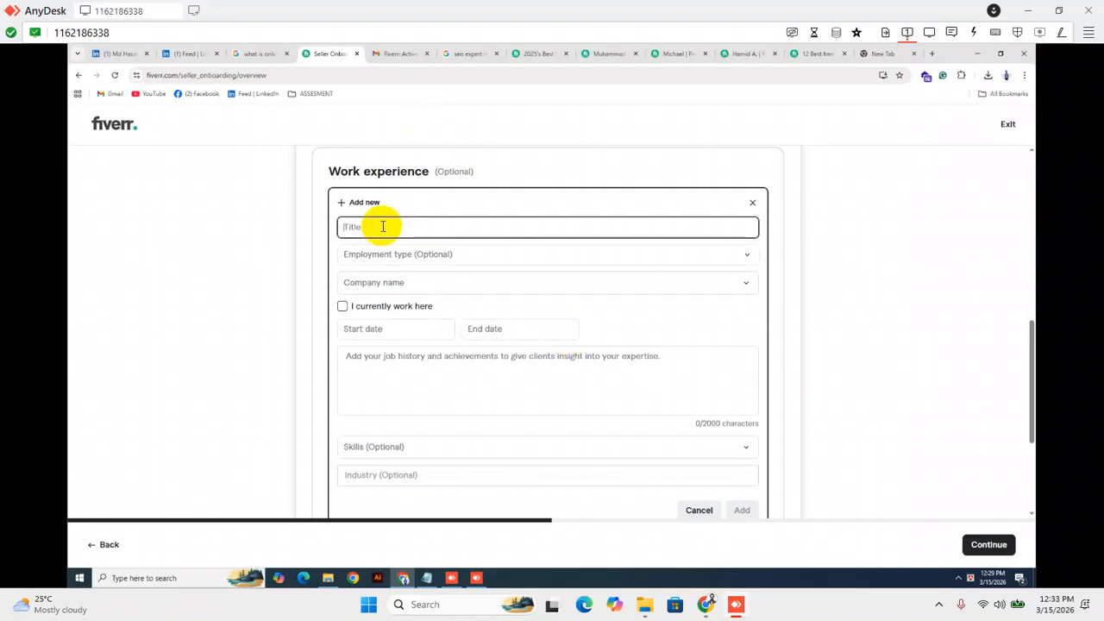
text(Be)
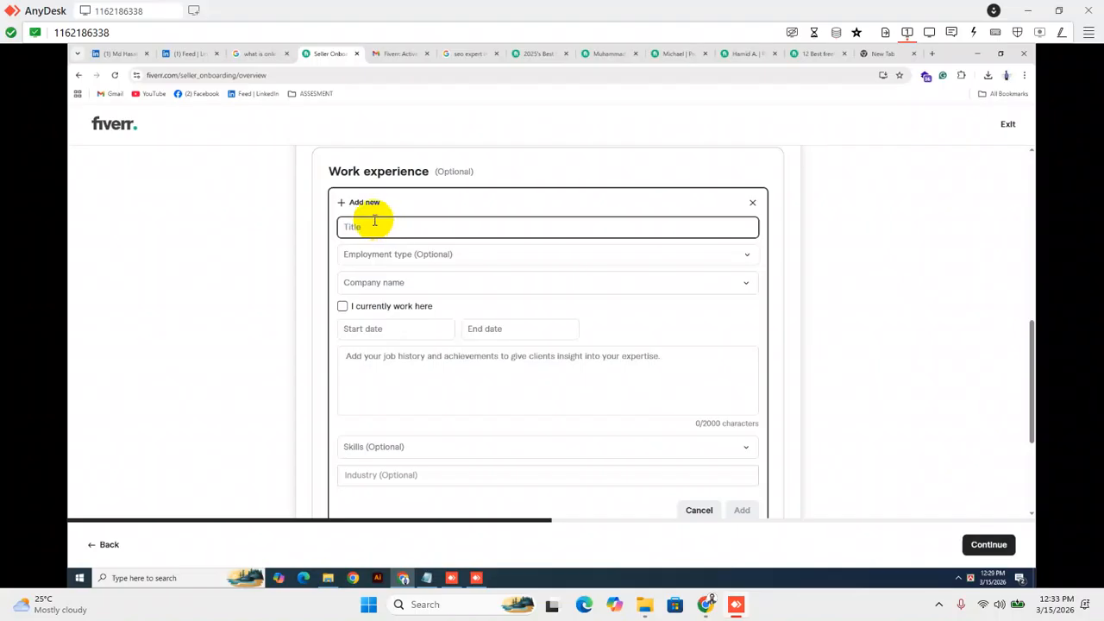
scroll(614, 376, down, 2)
- Launch Lightshot by searching for it in Windows Search
scroll(613, 371, up, 2)
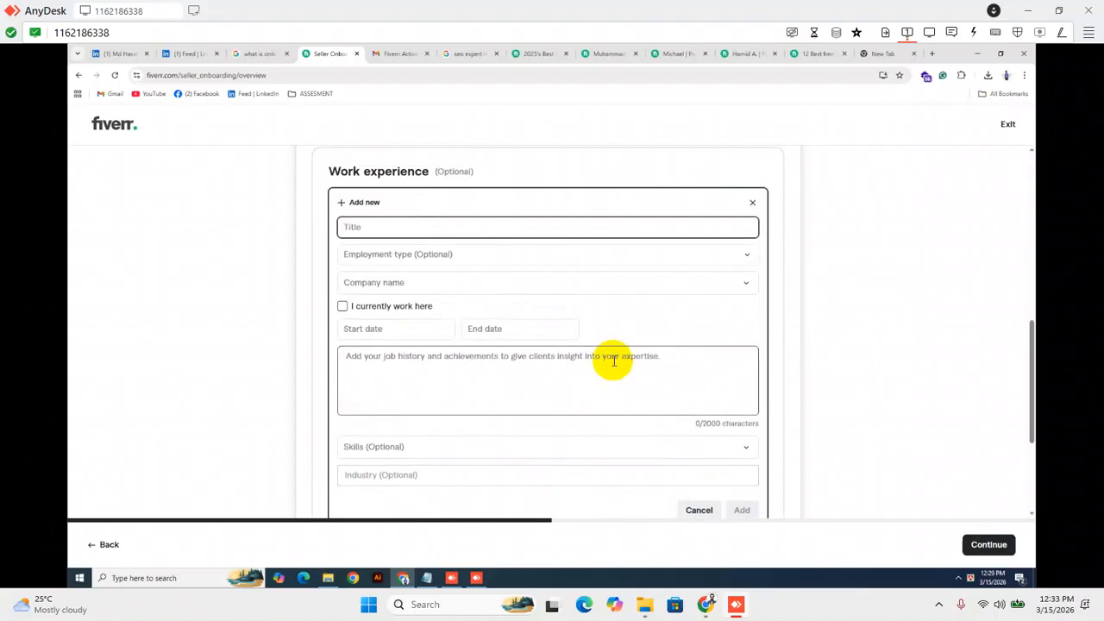
ctrl+scroll(624, 355, down, 1)
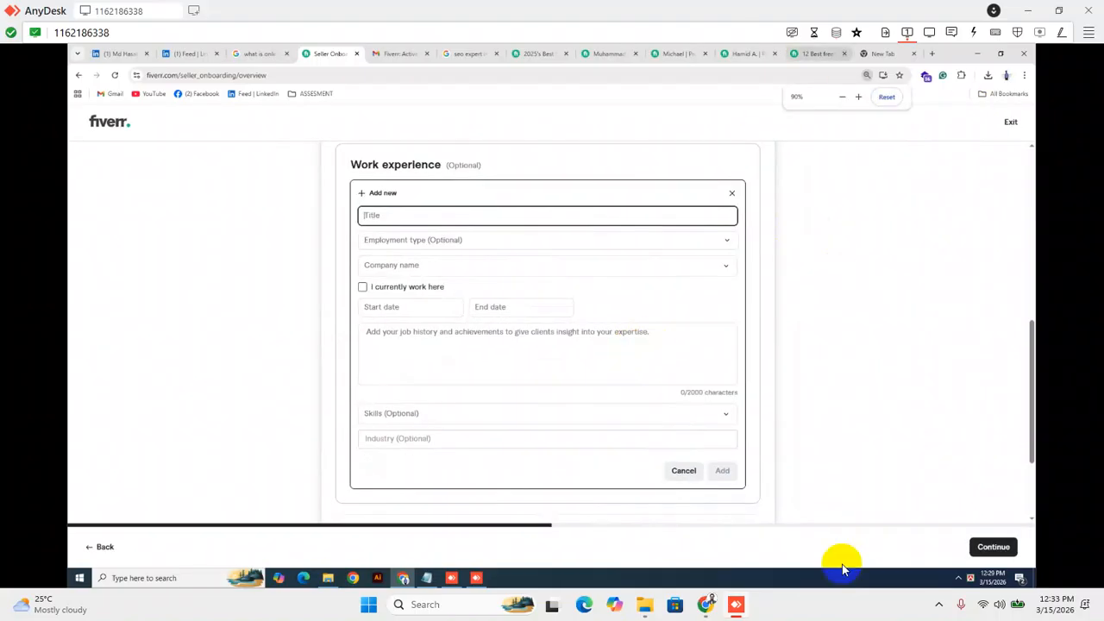
click(939, 602)
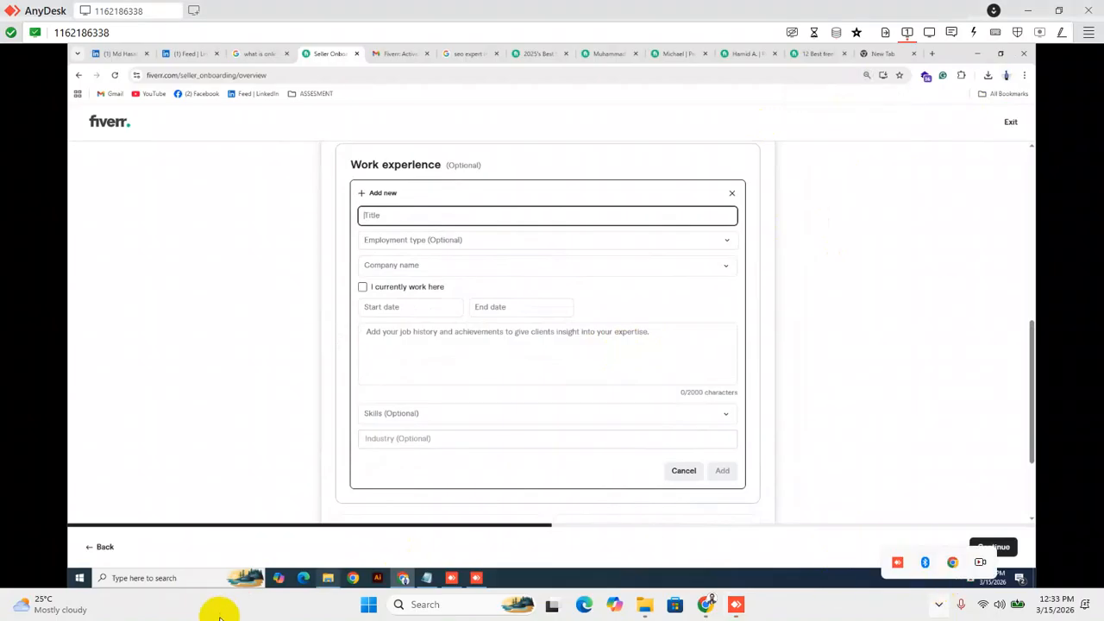
click(434, 608)
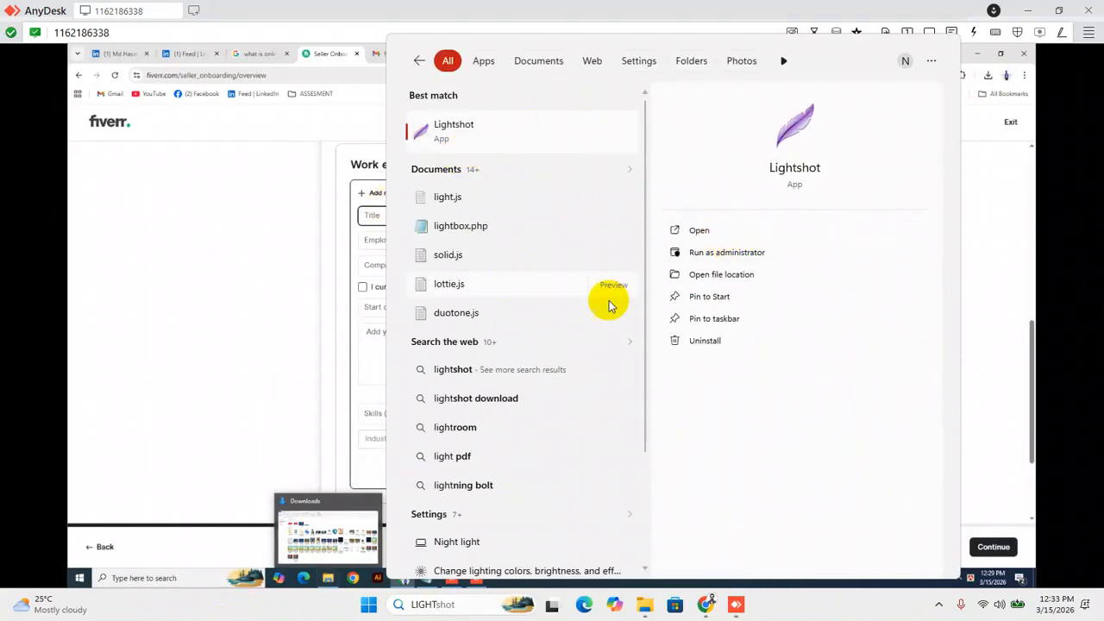
key(Escape)
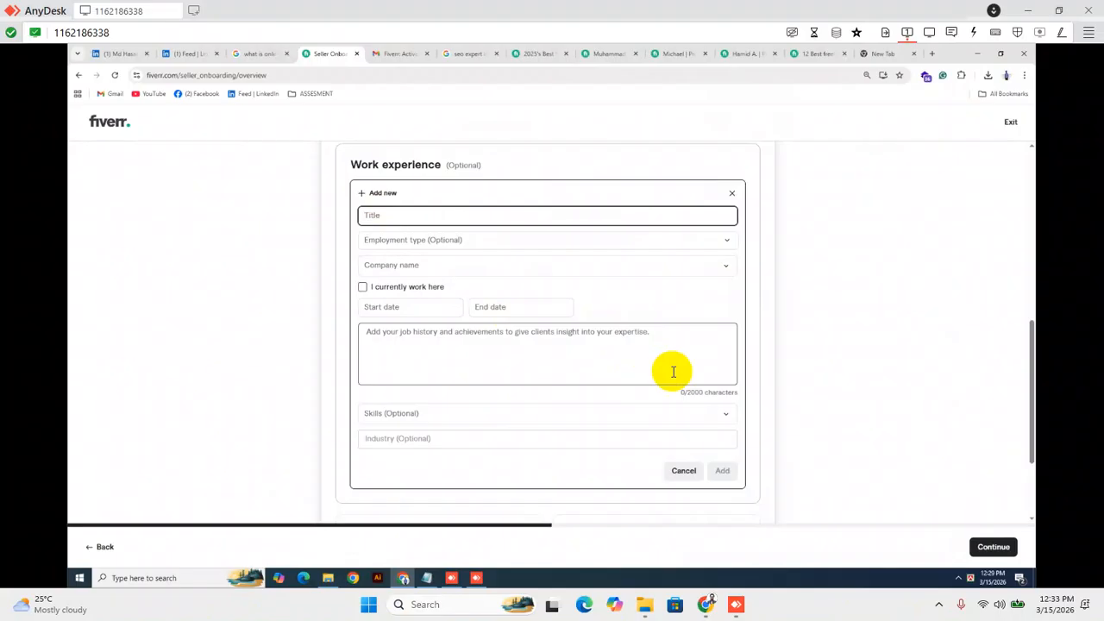
click(939, 603)
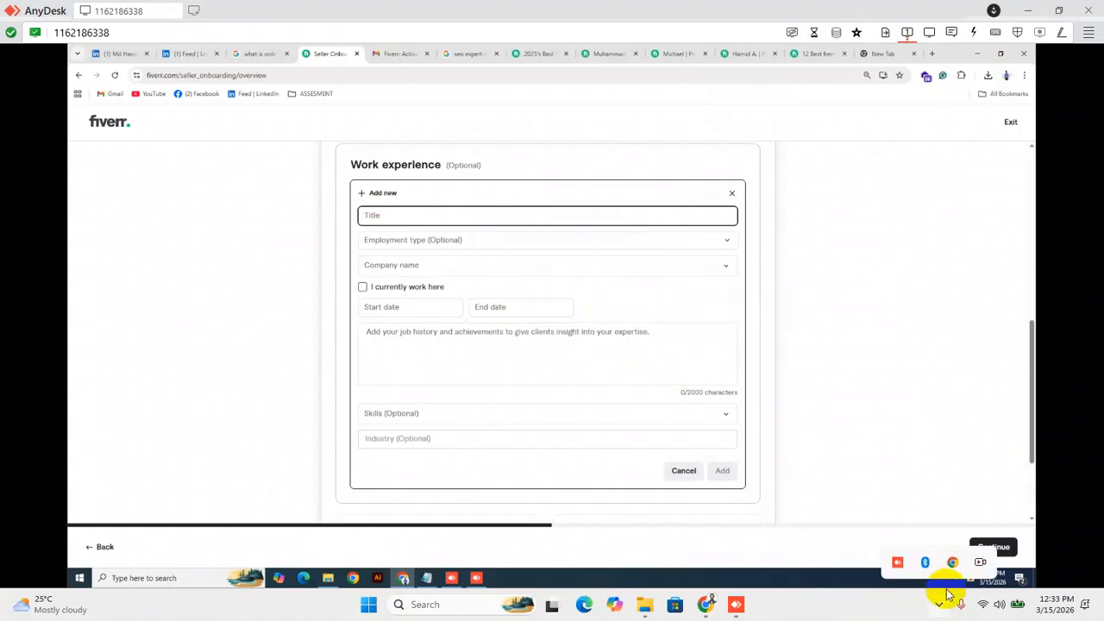
click(939, 603)
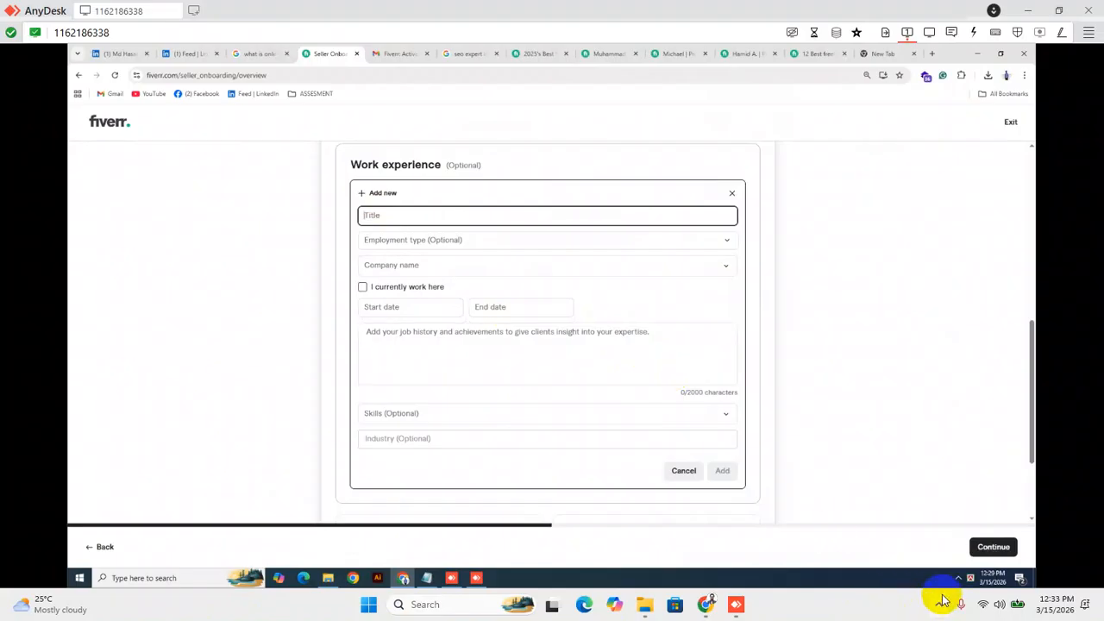
click(457, 607)
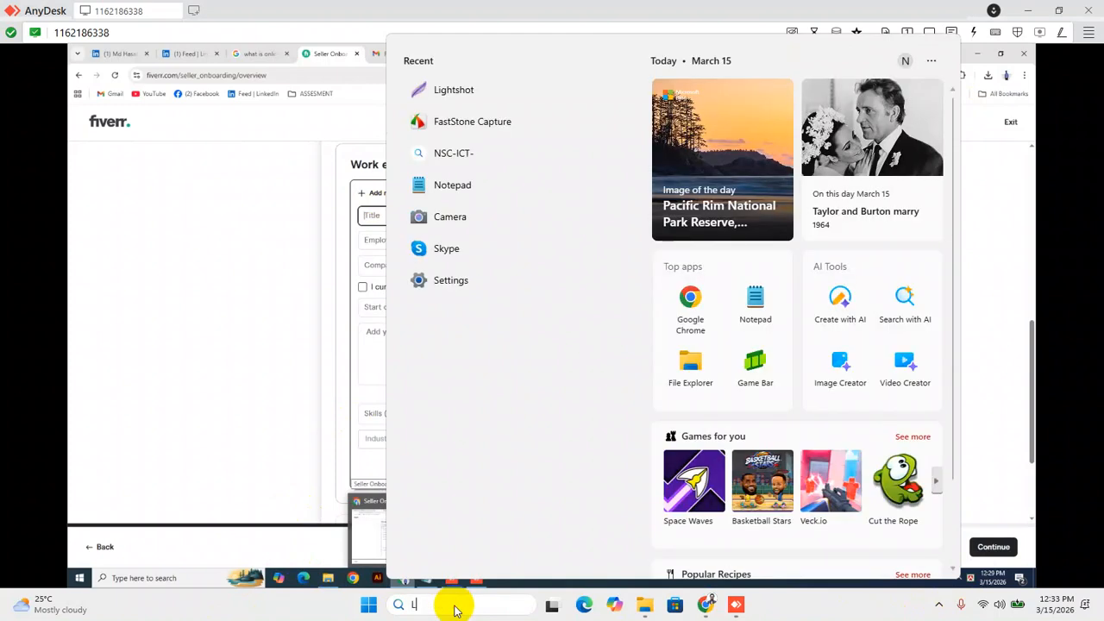
text(LIGHT)
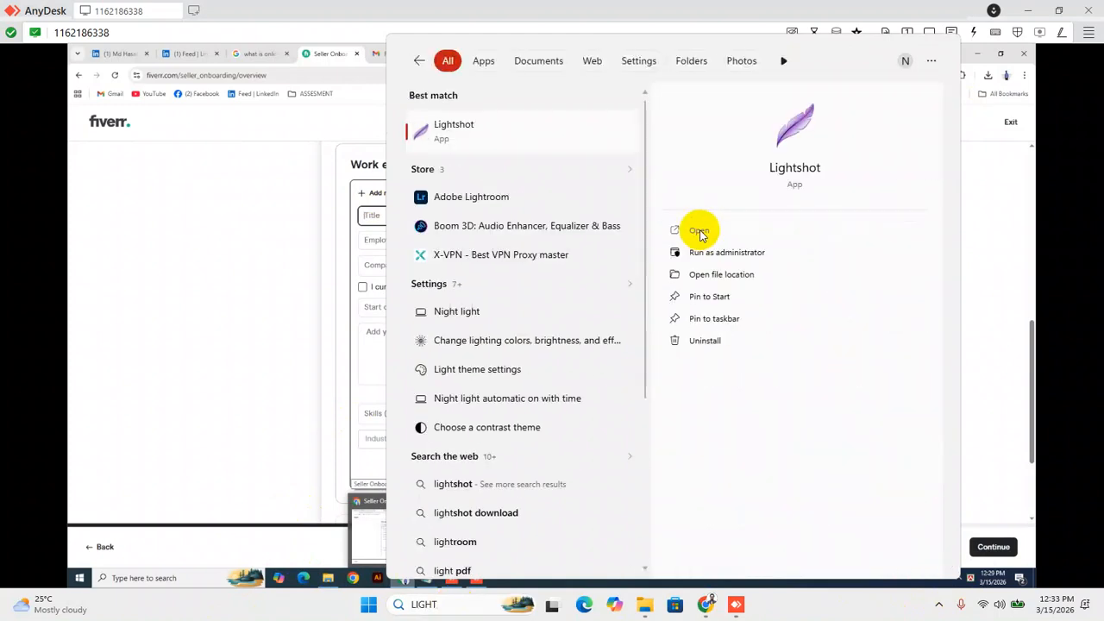
click(701, 230)
- Capture the empty Work experience form with Lightshot and copy the image to the clipboard
click(938, 604)
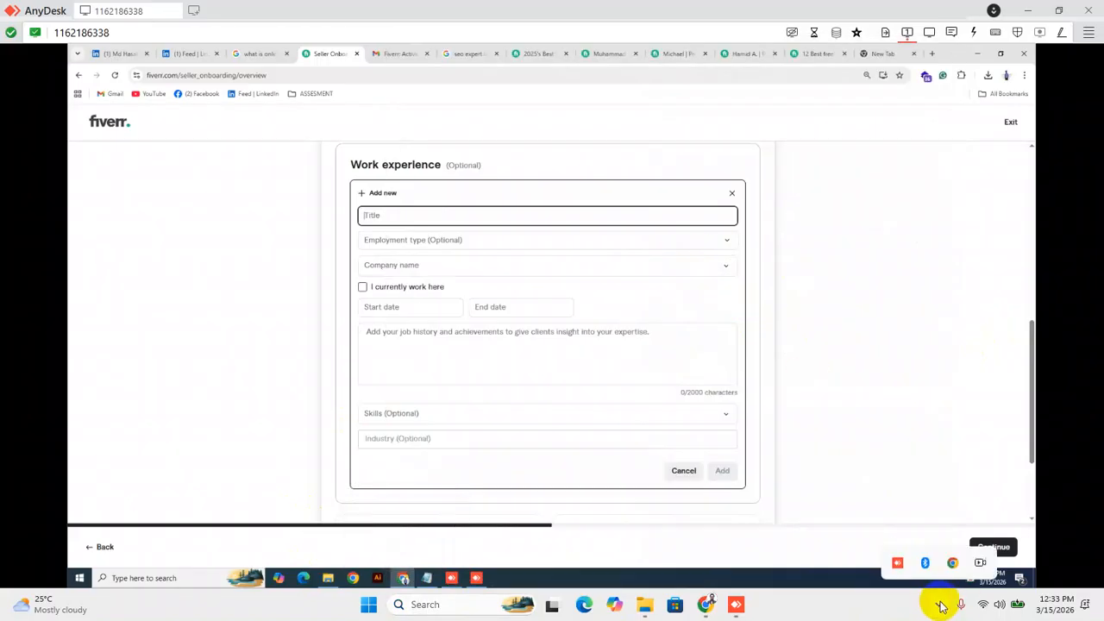
click(939, 562)
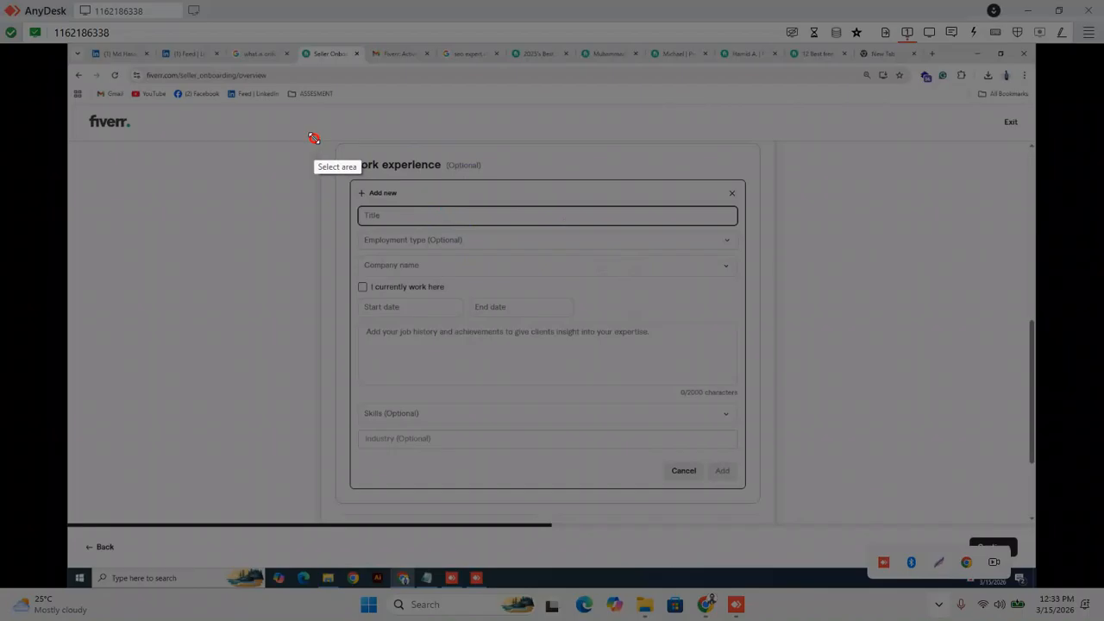
drag(314, 138, 785, 513)
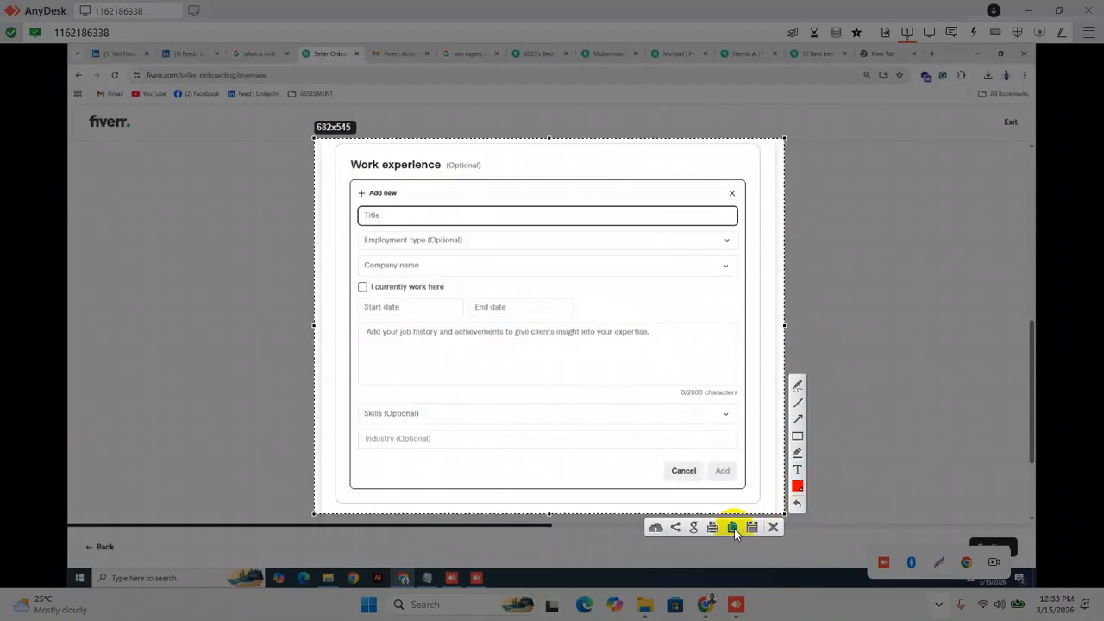
click(733, 527)
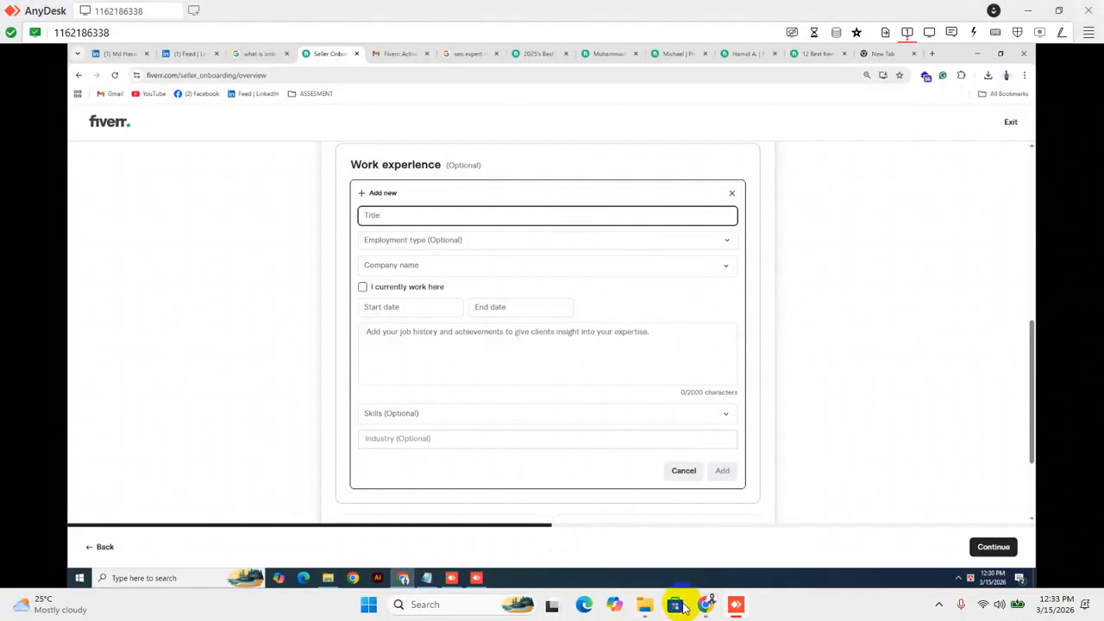
- Paste the form screenshot into the ChatGPT chat asking for expert text from the uploaded information
click(706, 604)
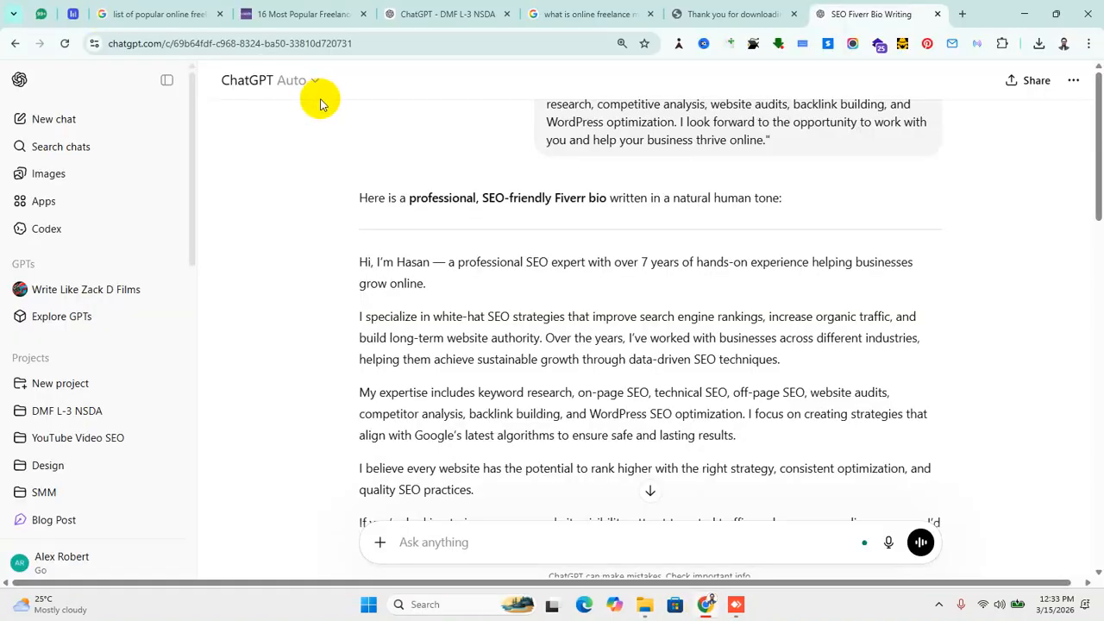
scroll(451, 545, down, 2)
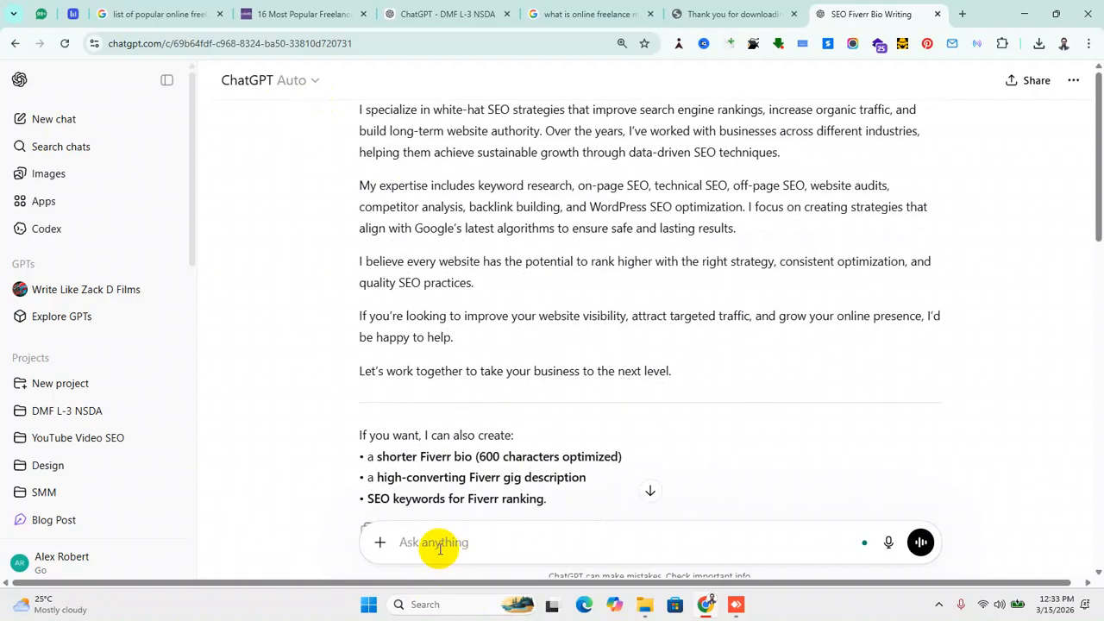
click(429, 542)
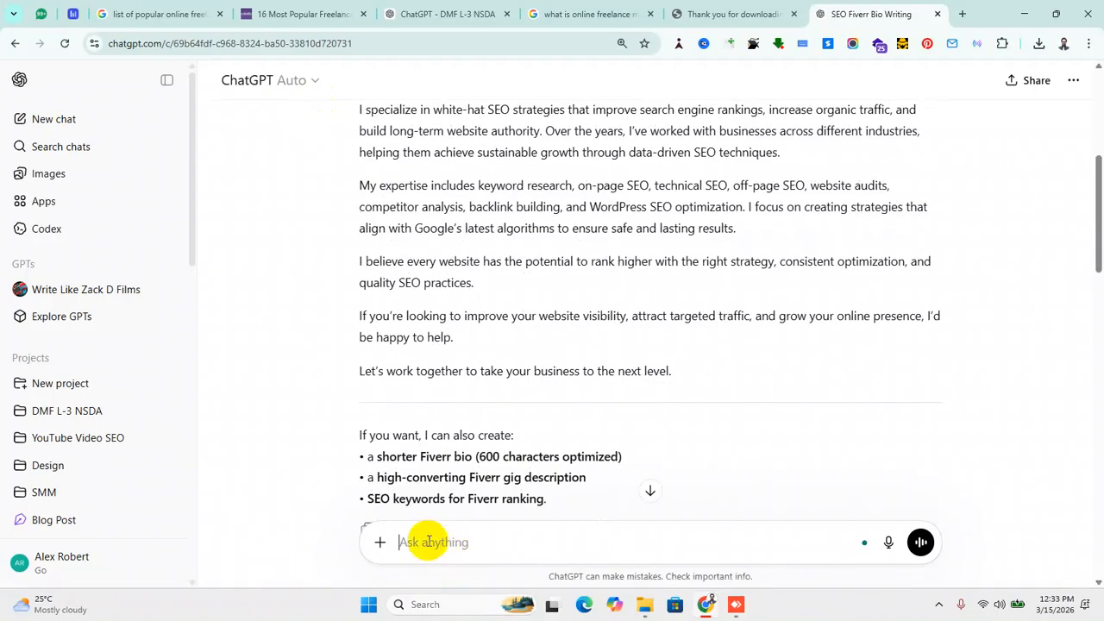
key(ctrl+v)
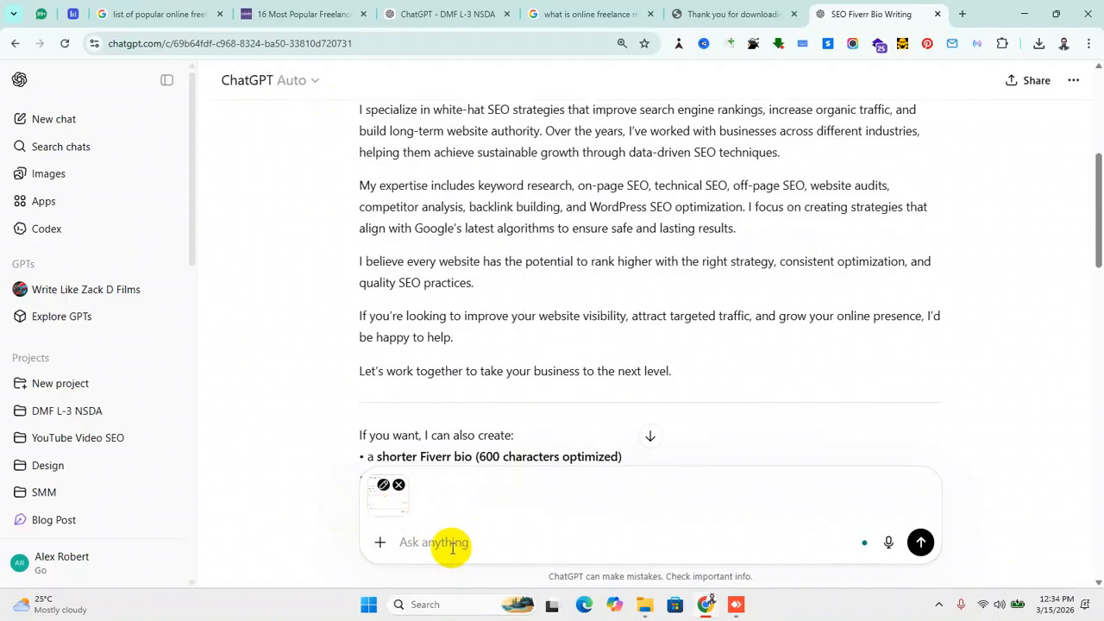
text(AS A P)
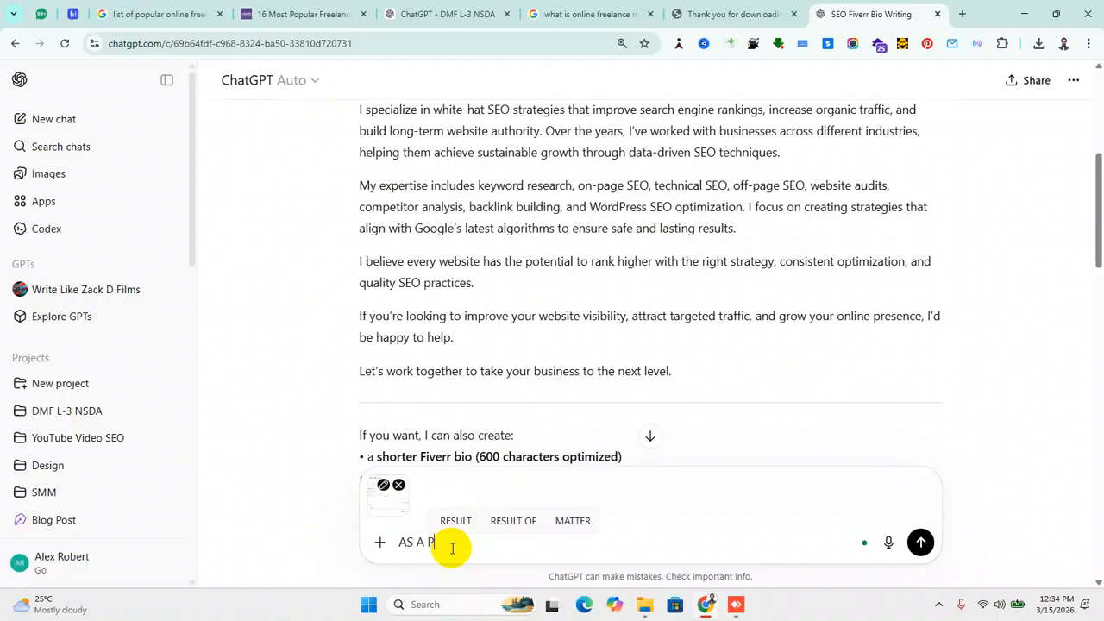
text(ROFESS)
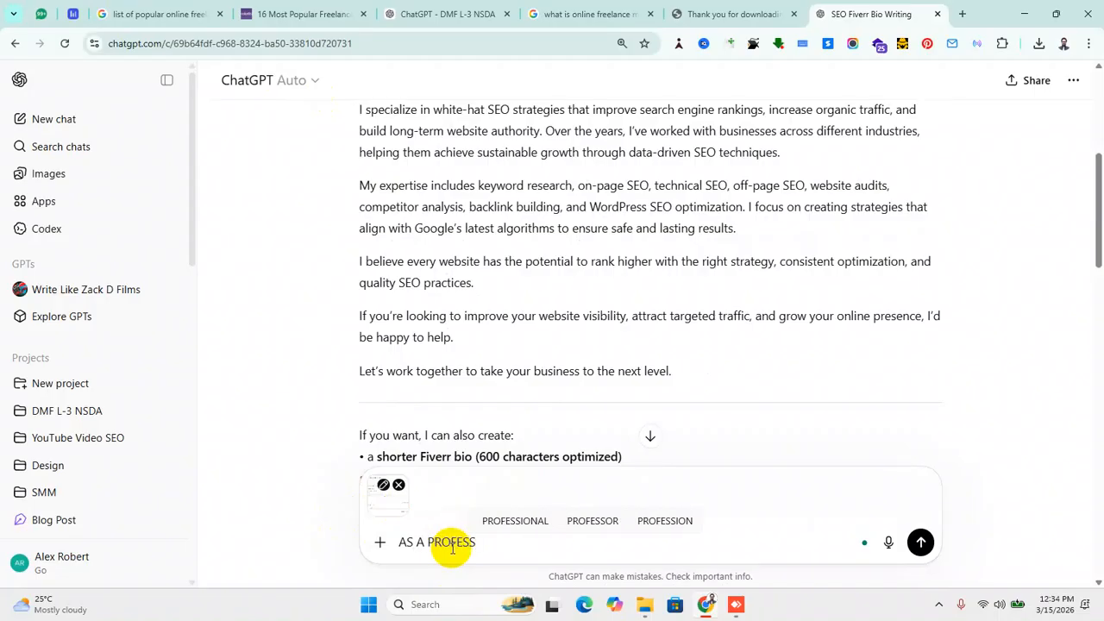
text(ION)
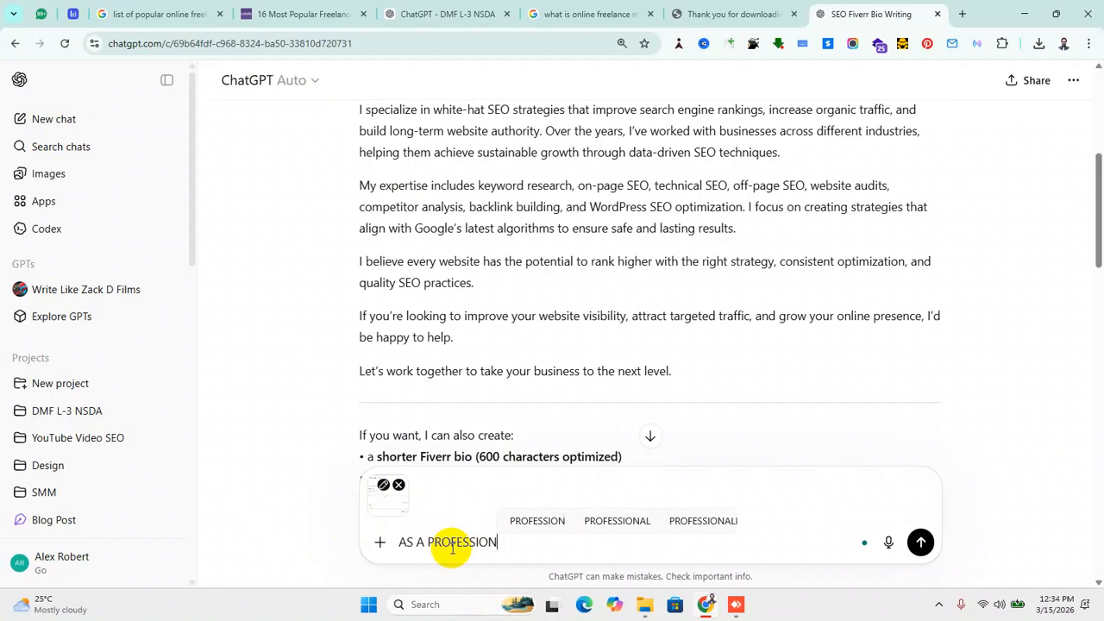
text(AL )
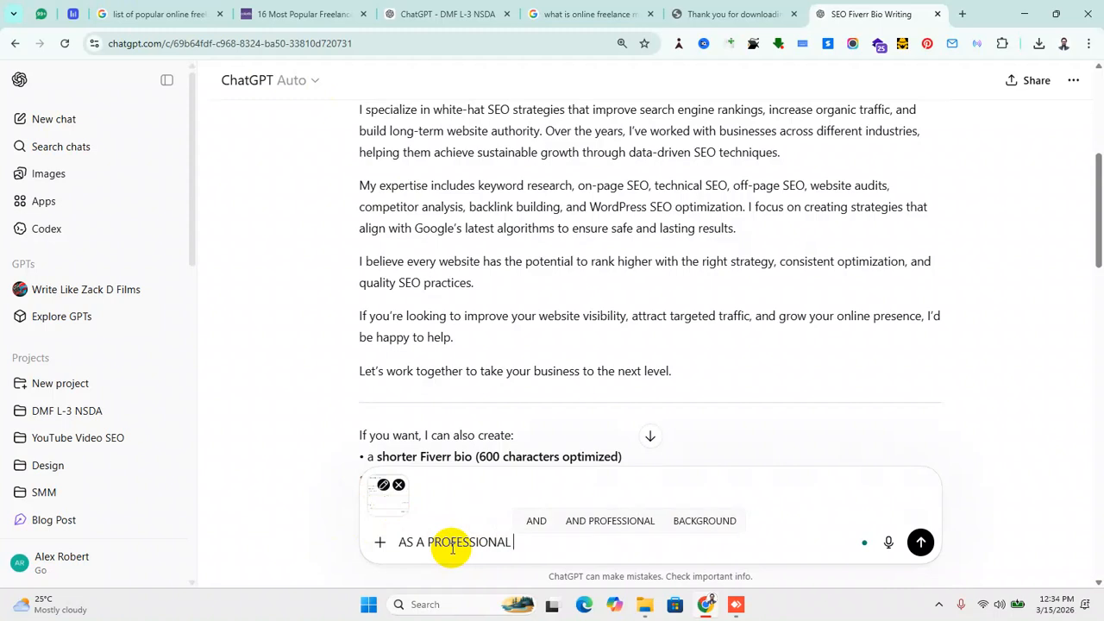
text(AN EXPERT )
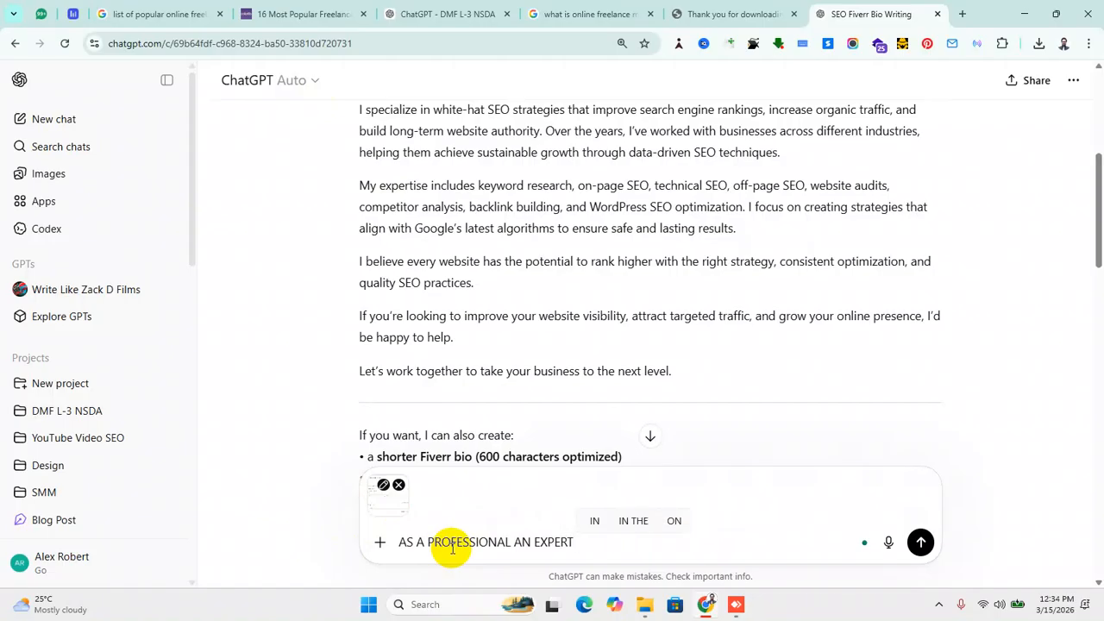
text(GIVE ME )
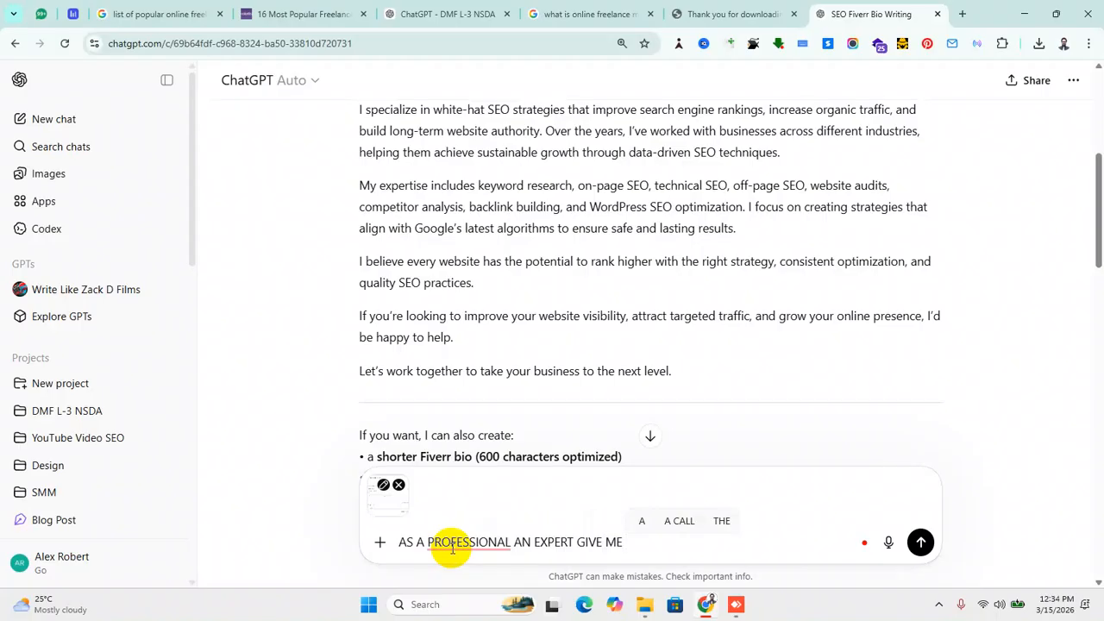
text(THE)
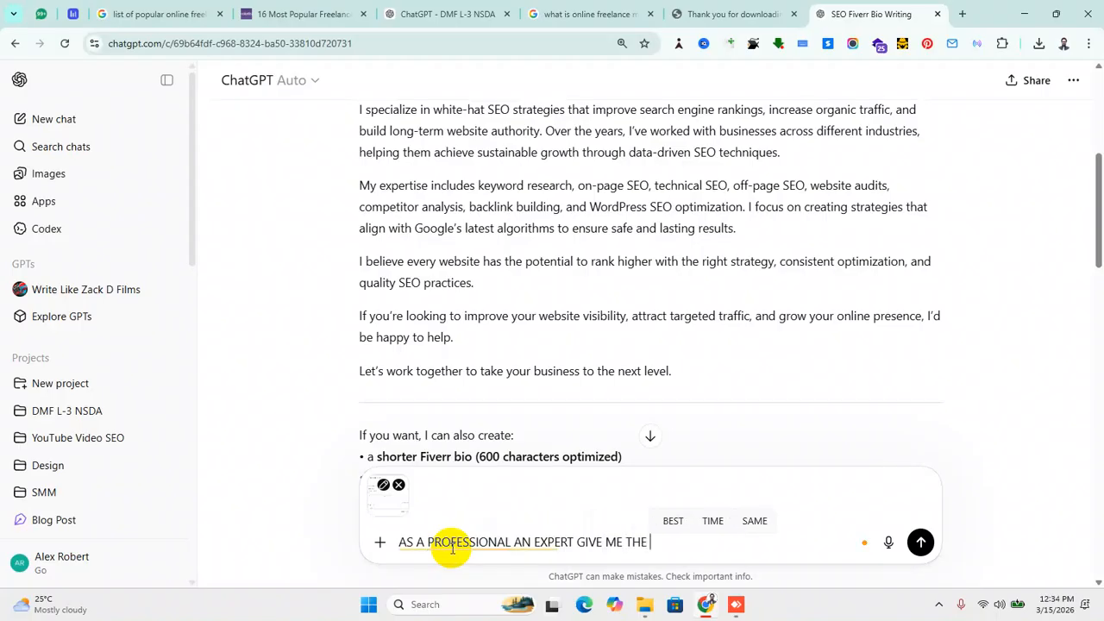
text( DAY)
key(BackSpace)
key(BackSpace)
key(BackSpace)
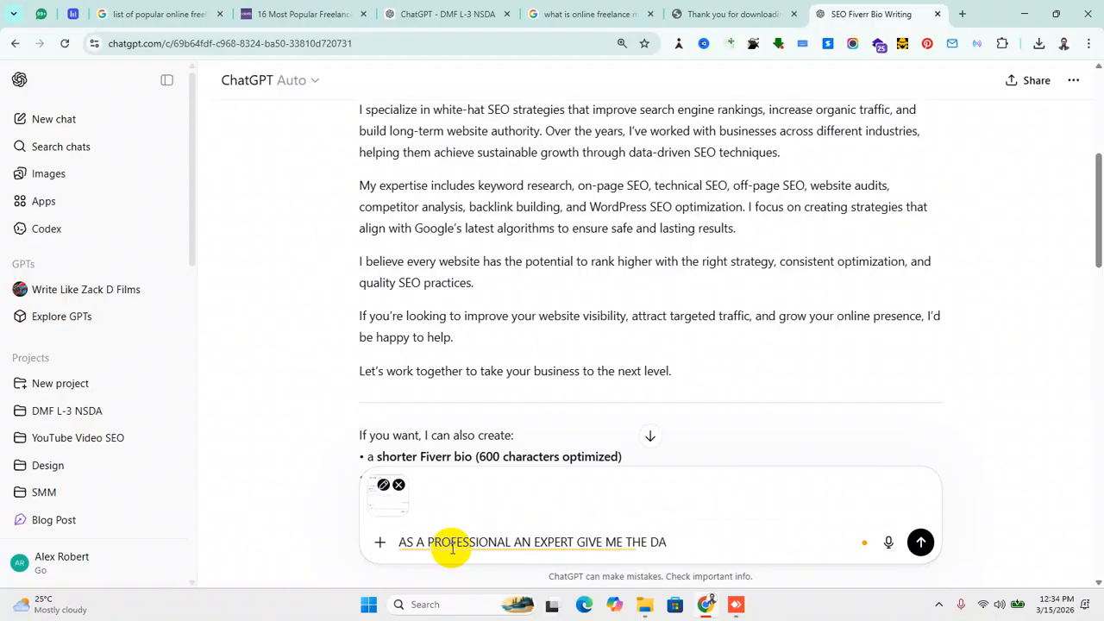
text(TEXT FROM THE UPLOADED INFORMAT)
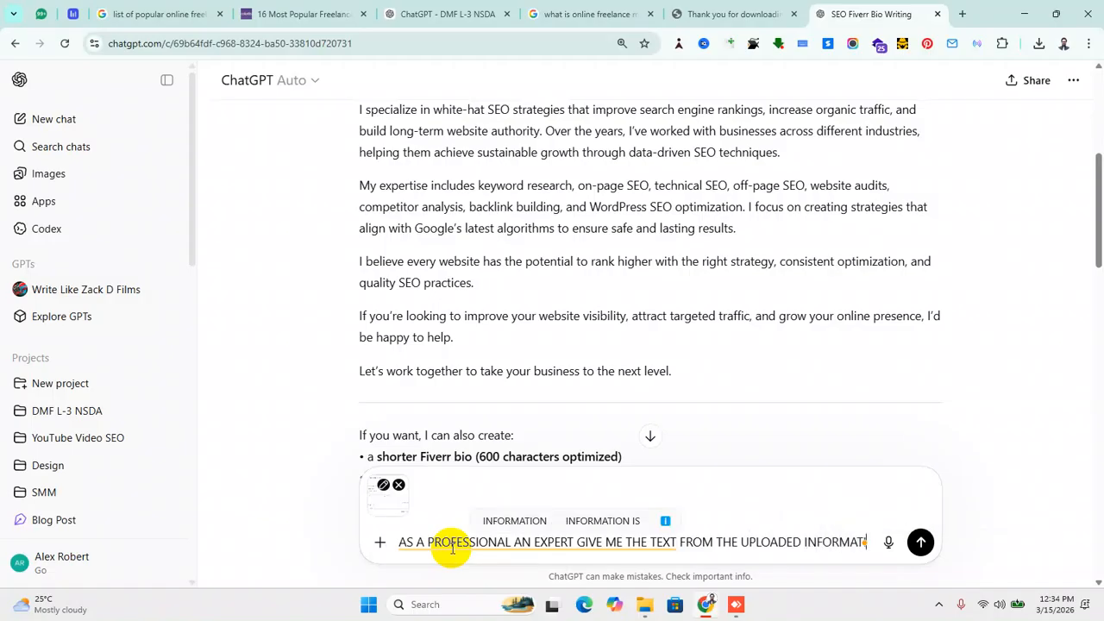
text(ION)
key(Return)
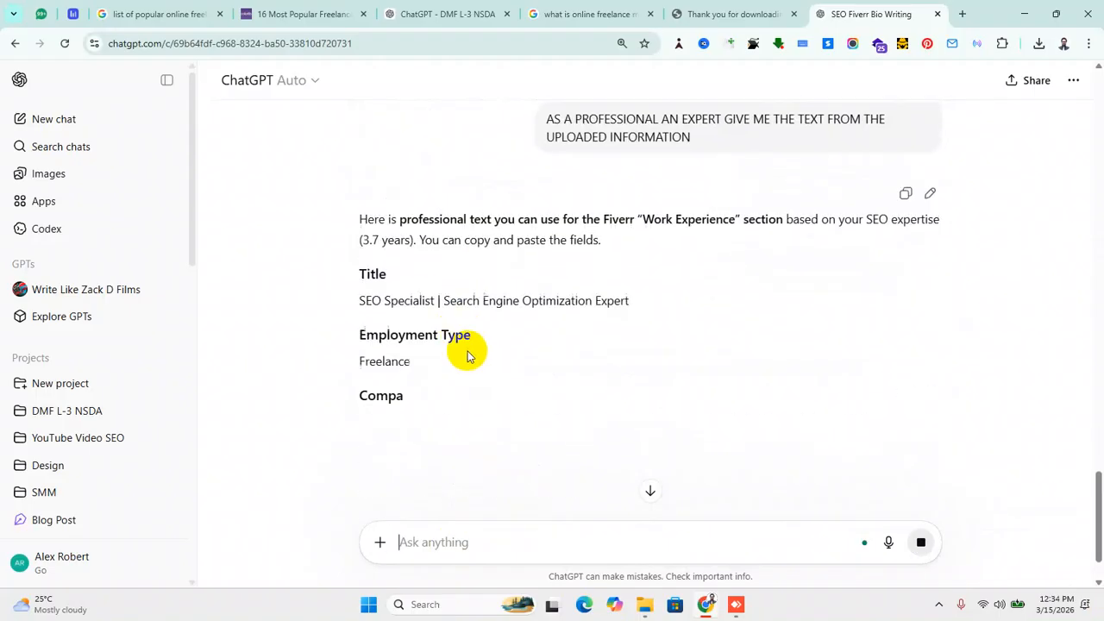
- Copy the suggested SEO Specialist title from ChatGPT's reply and return to the Fiverr form
drag(360, 299, 661, 296)
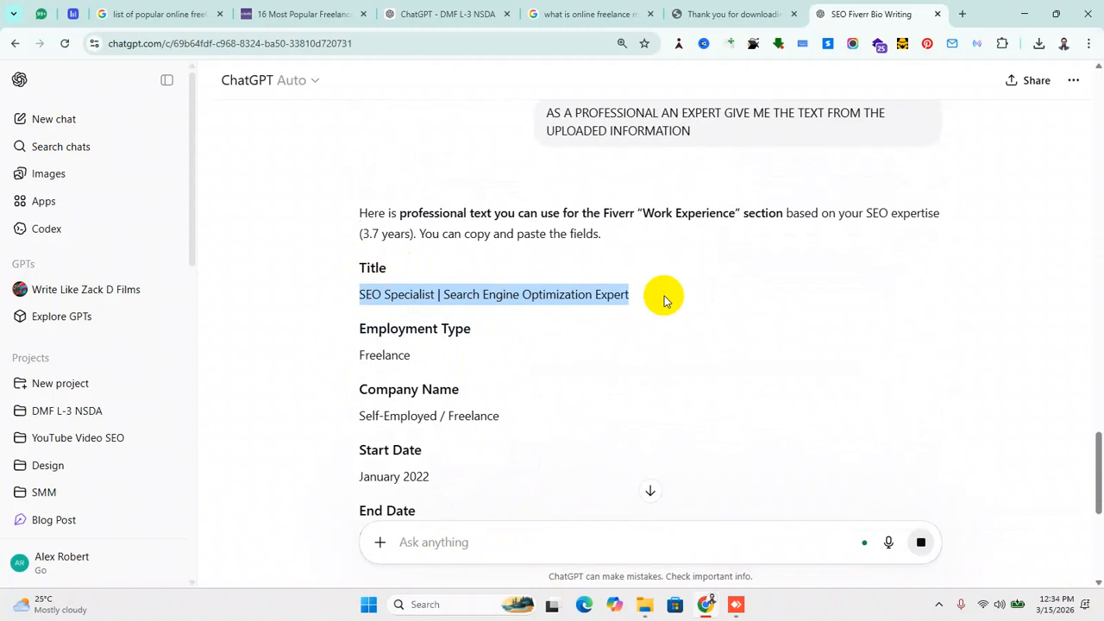
click(575, 320)
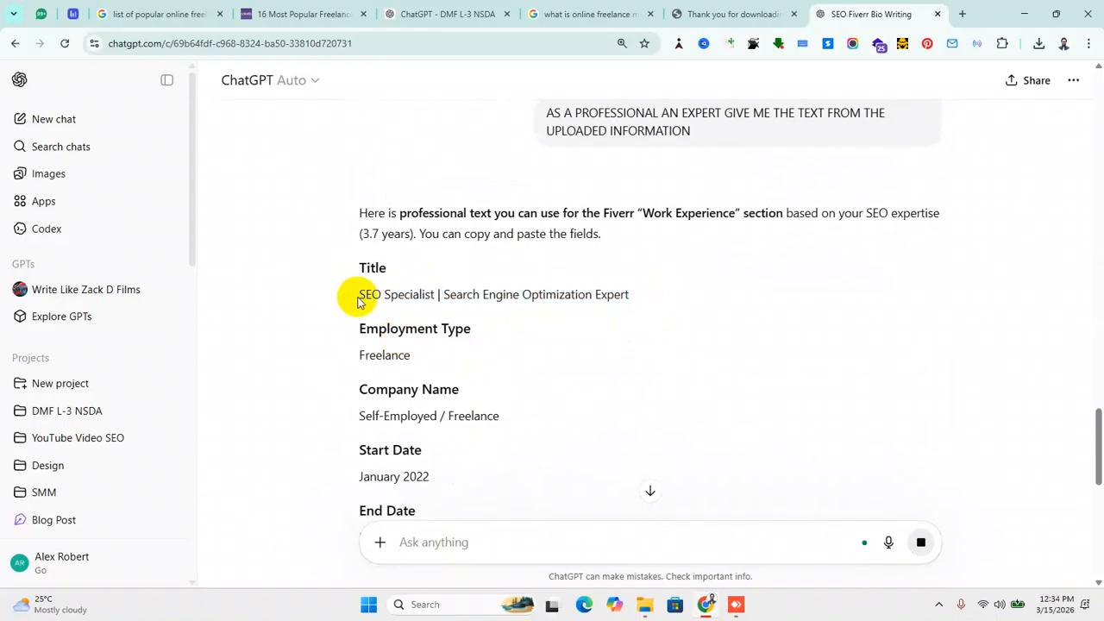
drag(361, 295, 656, 299)
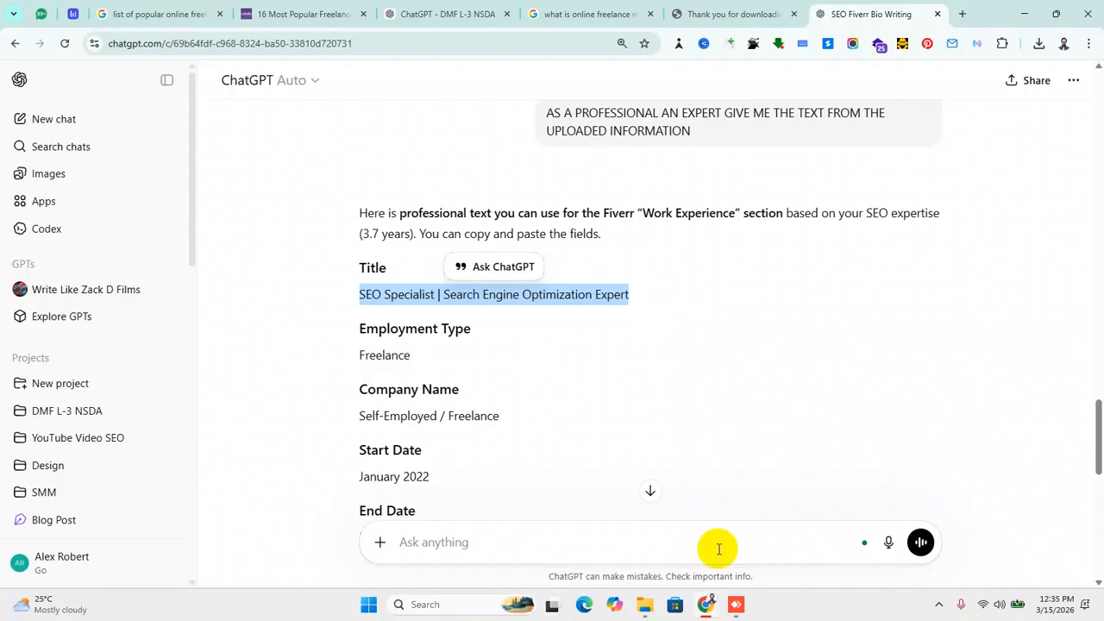
click(707, 606)
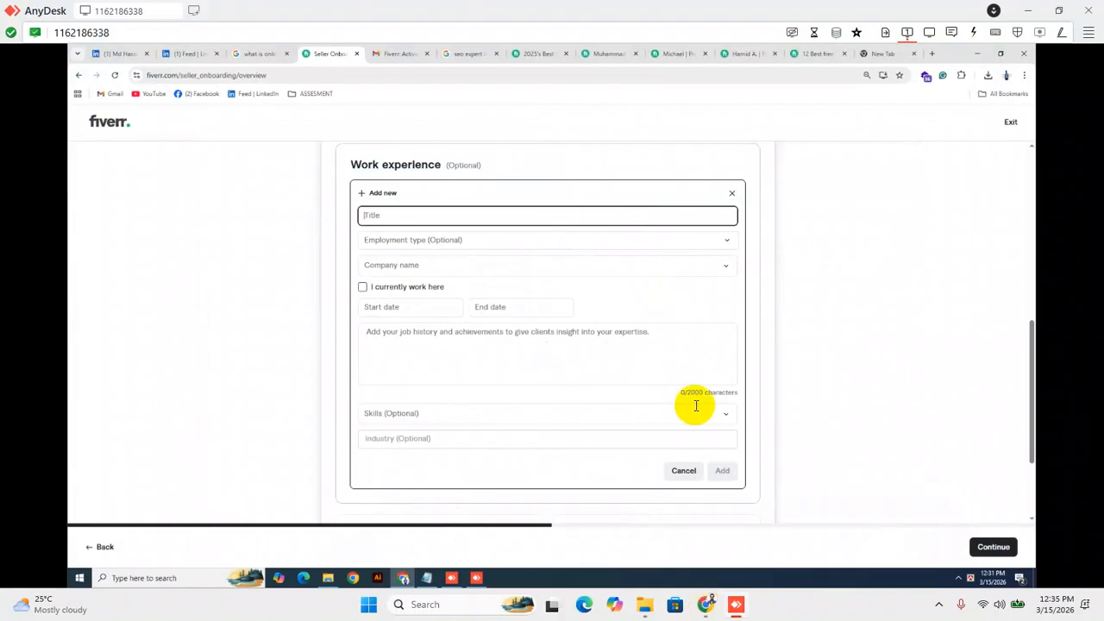
- Paste the SEO Specialist title and set the employment type to Full-time
click(405, 217)
key(ctrl+v)
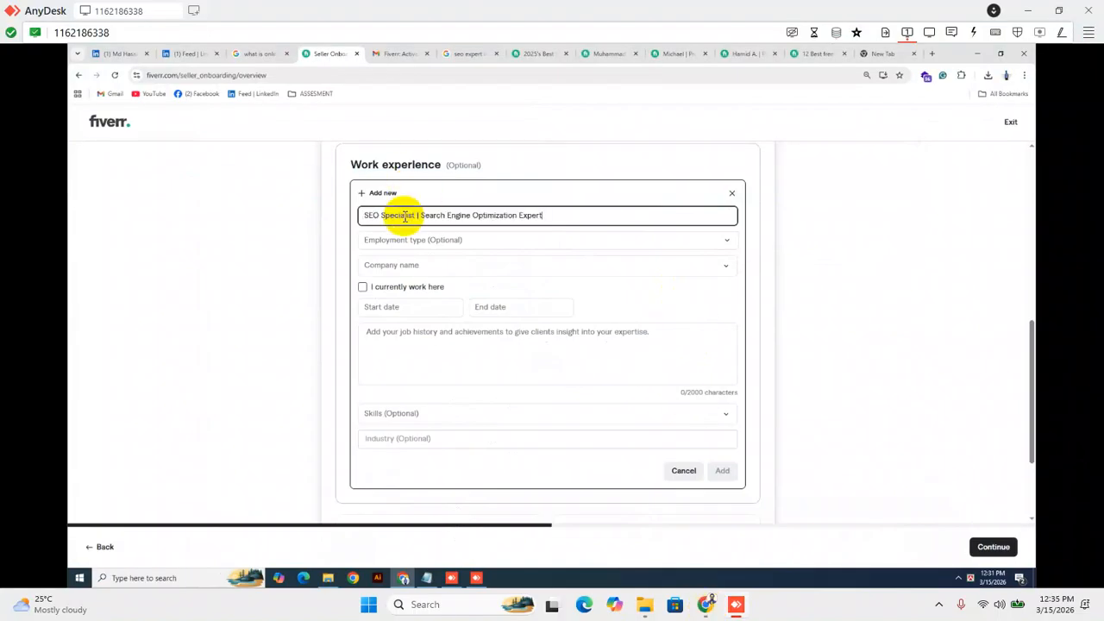
click(430, 245)
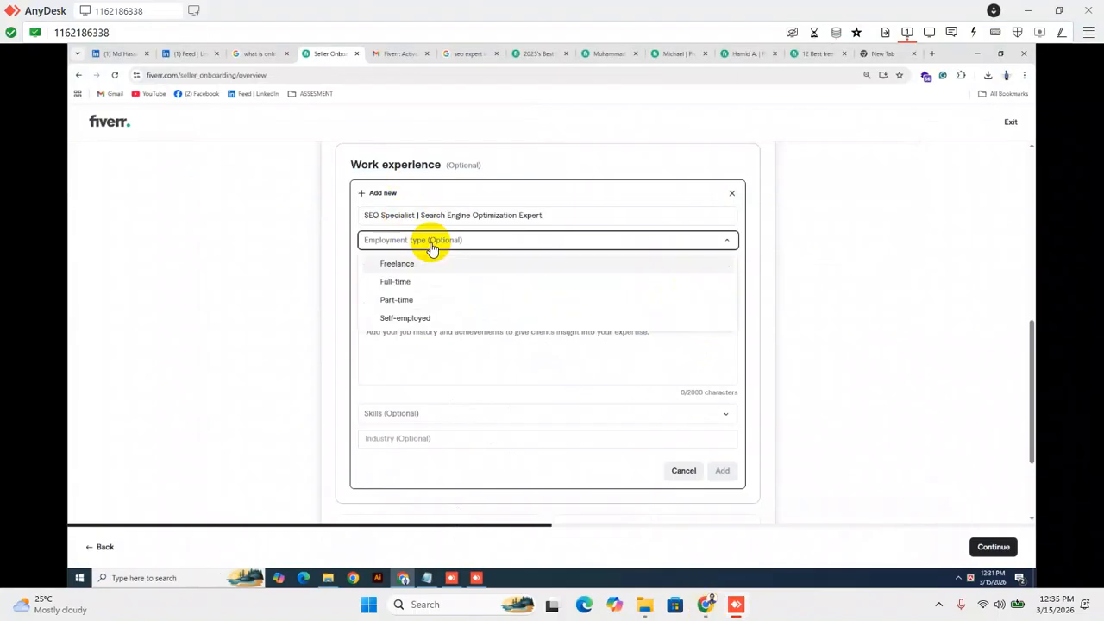
click(400, 265)
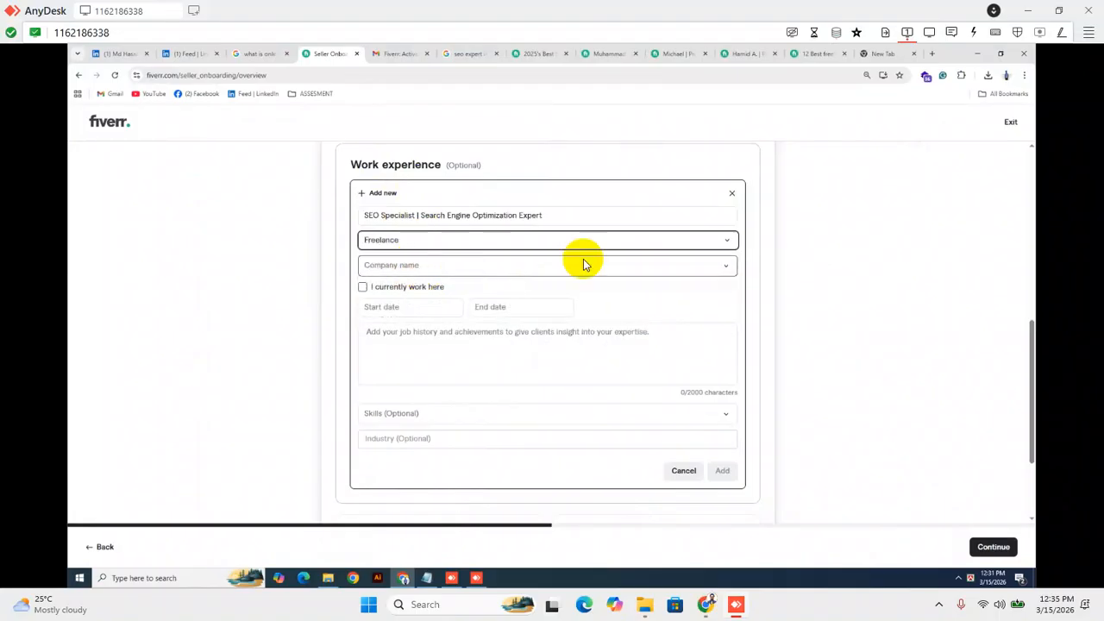
click(723, 240)
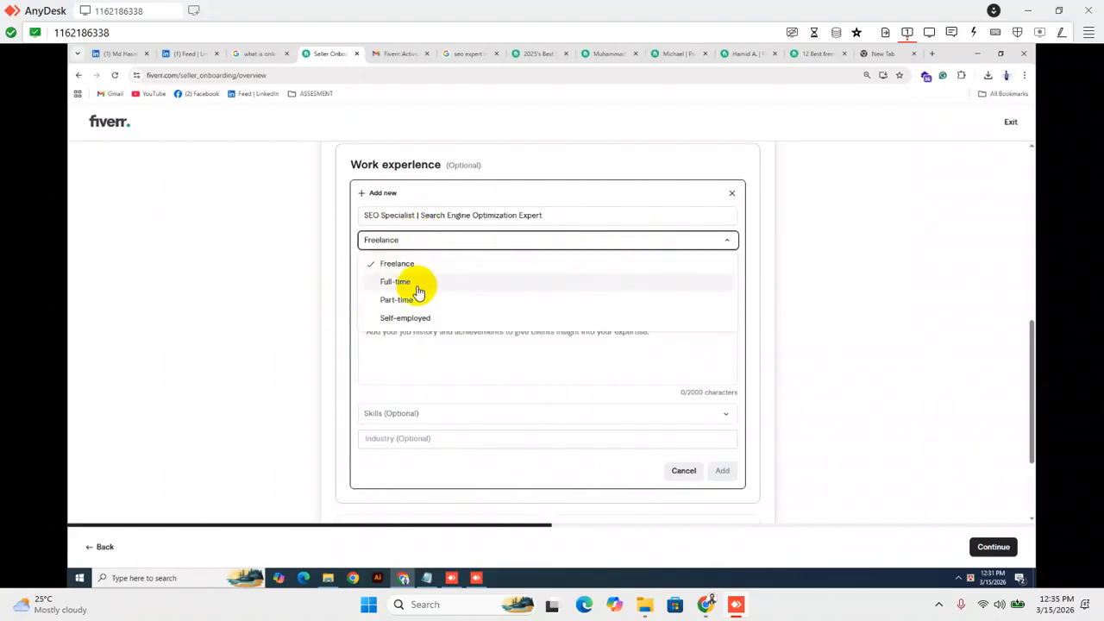
click(373, 282)
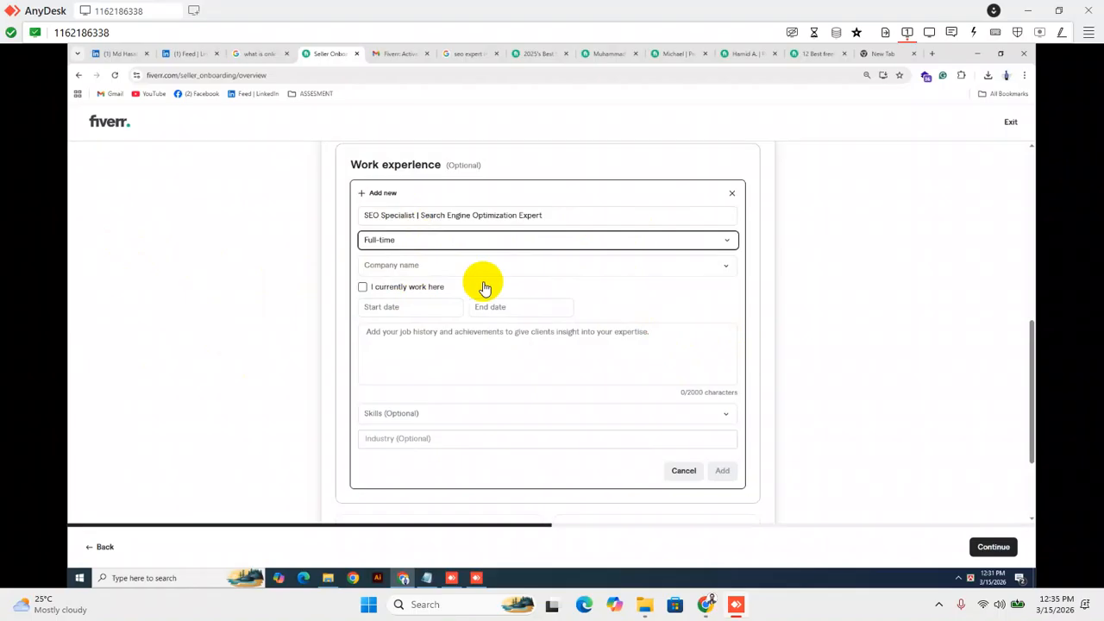
- Enter HashTag Research & Technology Ltd as the company name
click(430, 268)
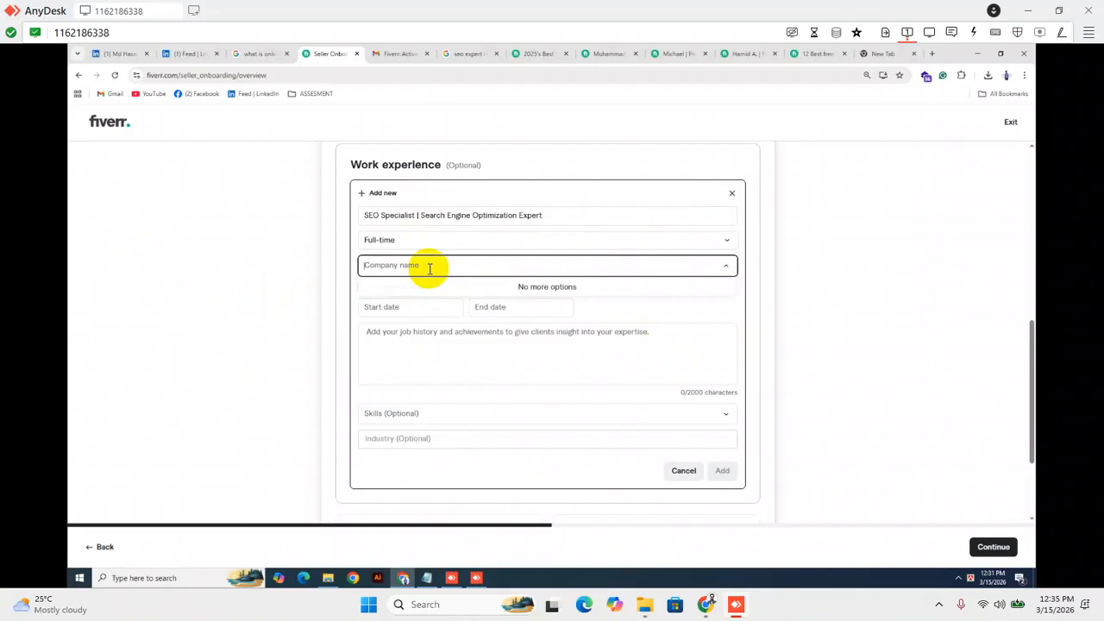
text(hrt)
key(BackSpace)
key(BackSpace)
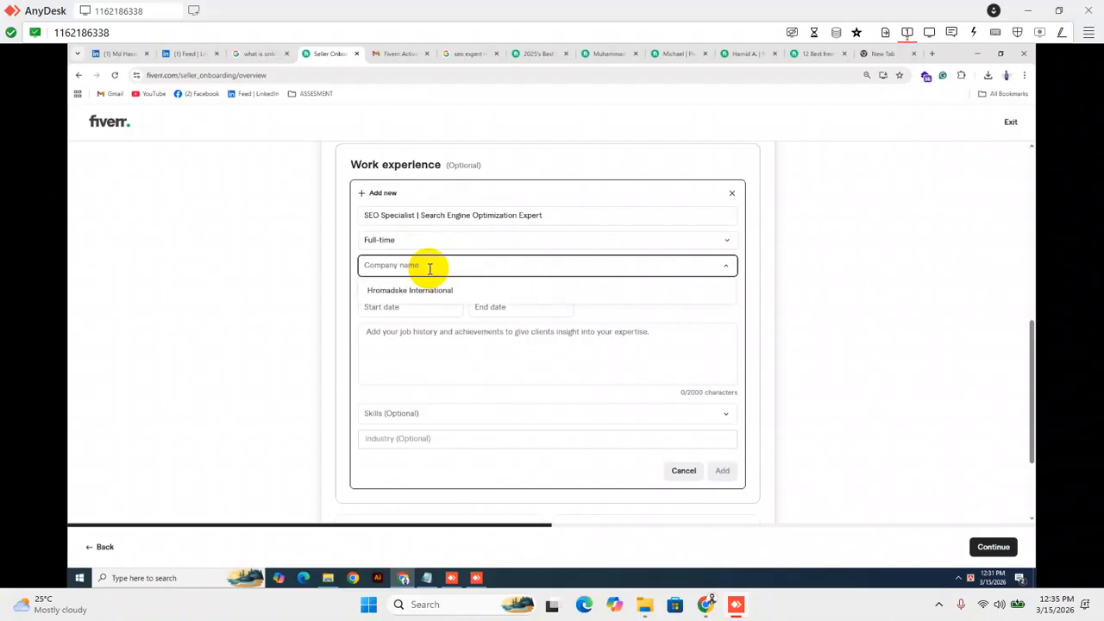
text(H)
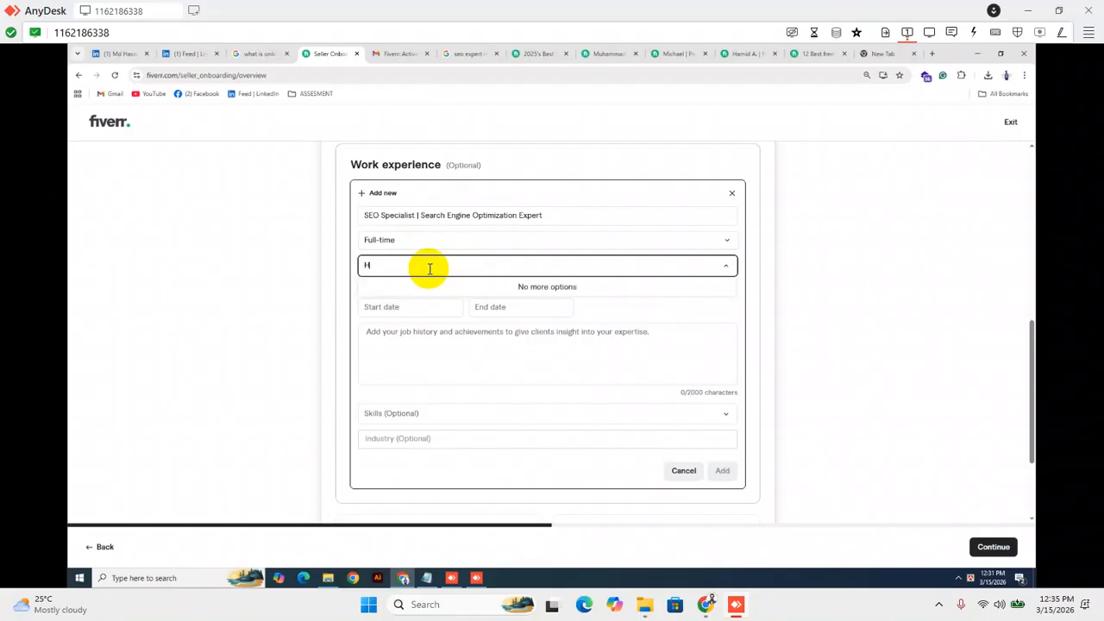
text(ashTag)
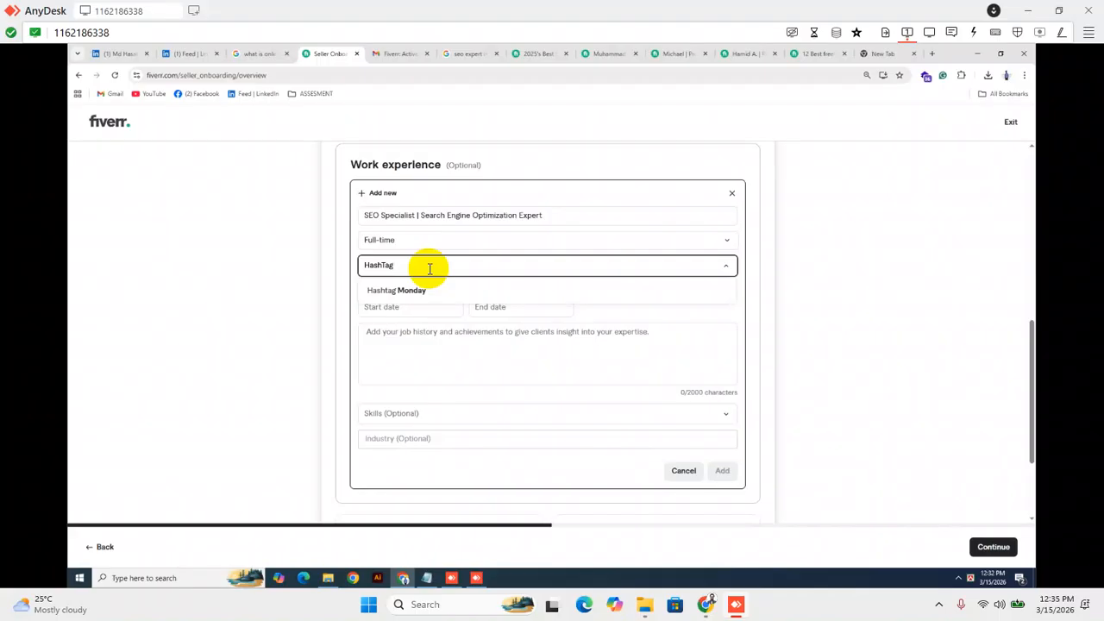
text( Research )
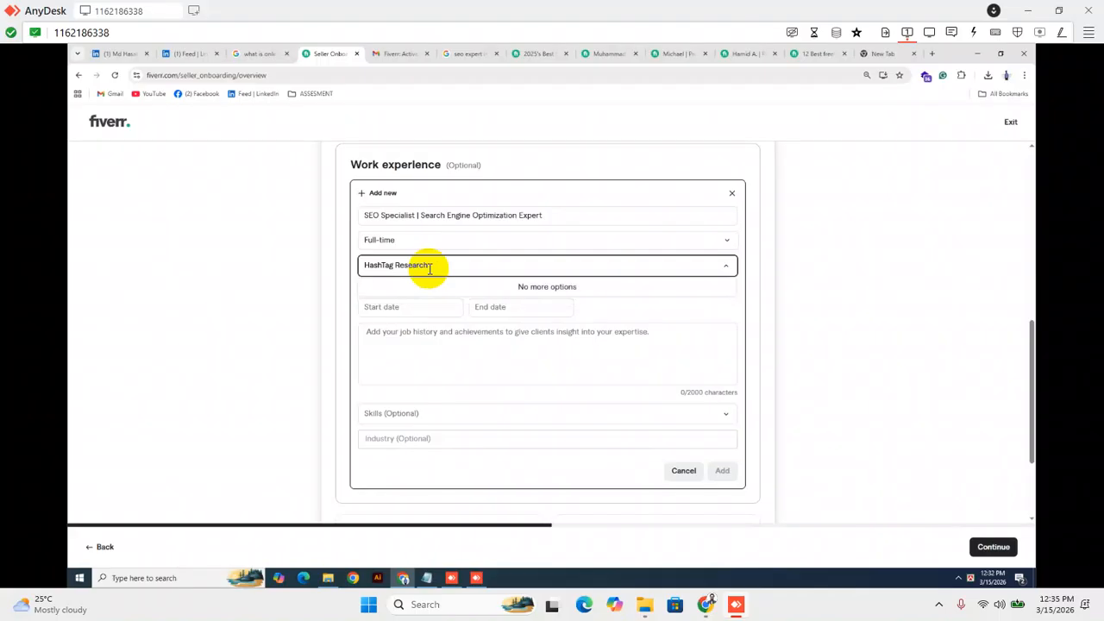
text(& Technology)
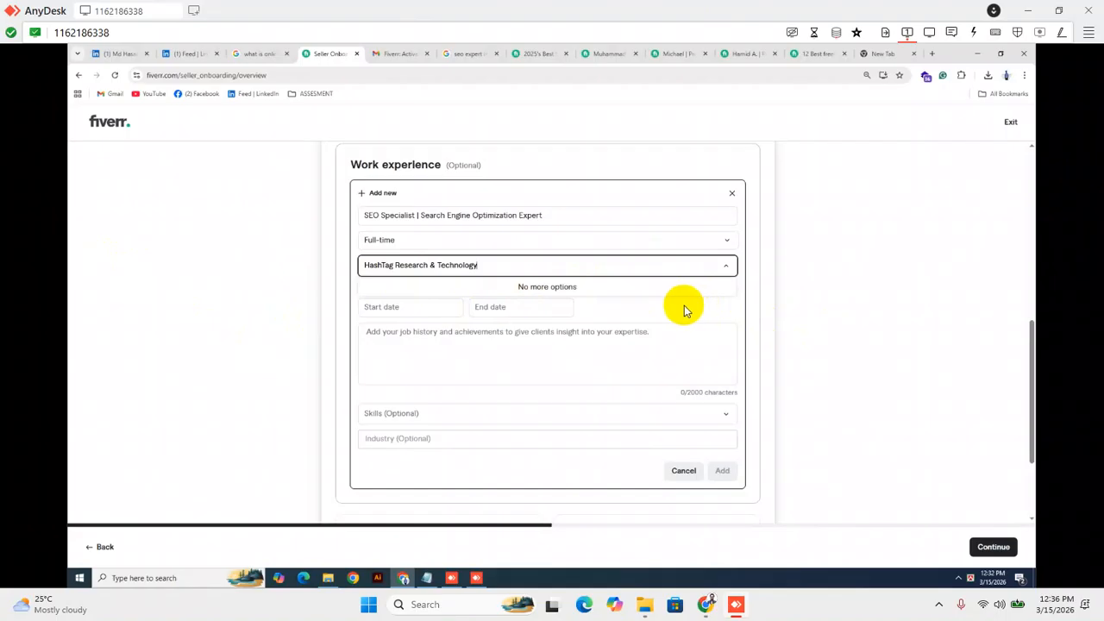
text(Ltd)
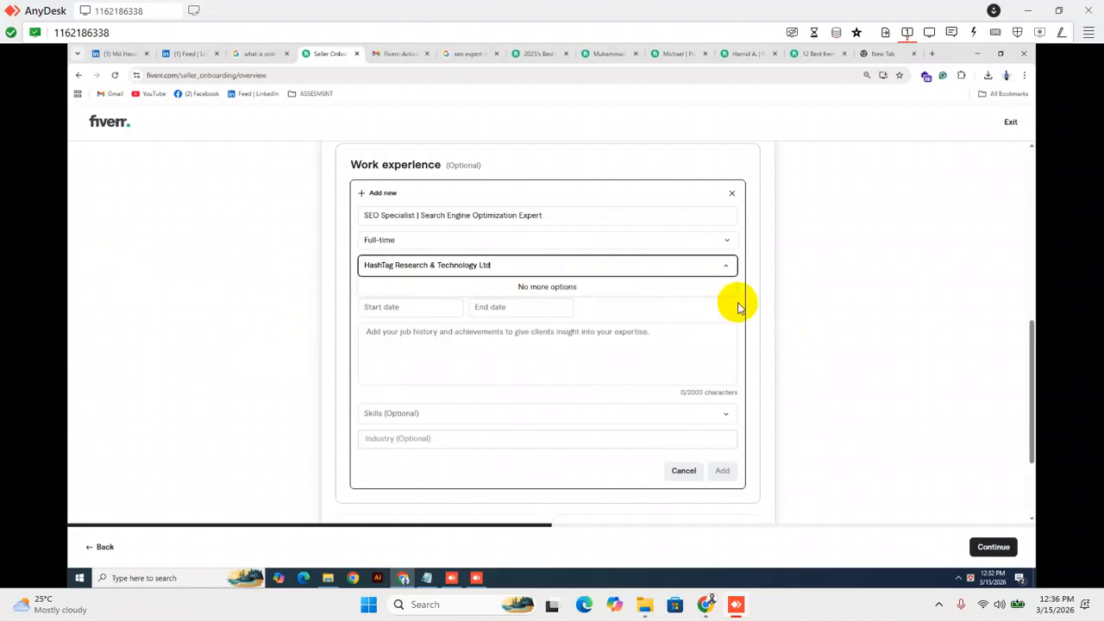
click(737, 308)
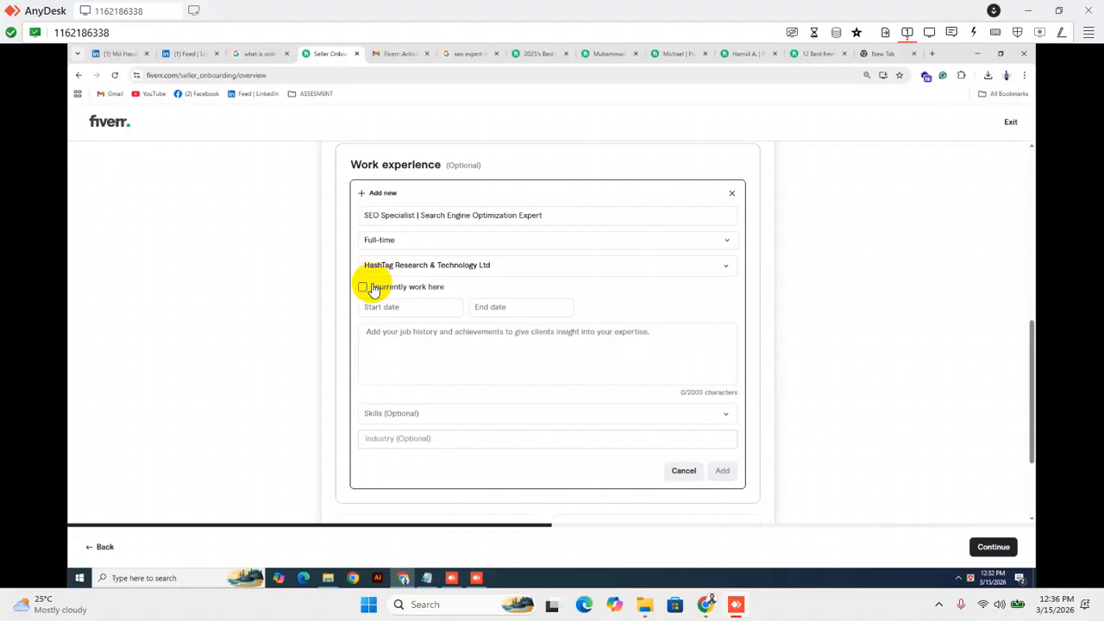
- Set the work-experience start date to August 2022
click(415, 308)
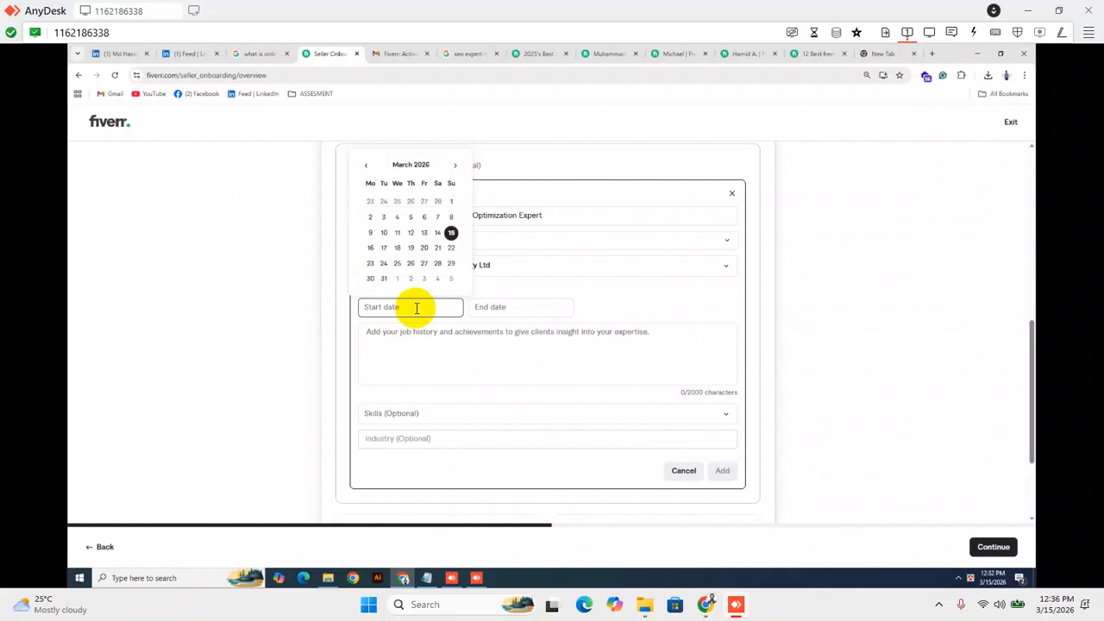
click(366, 167)
click(366, 168)
click(366, 171)
click(366, 171)
click(425, 167)
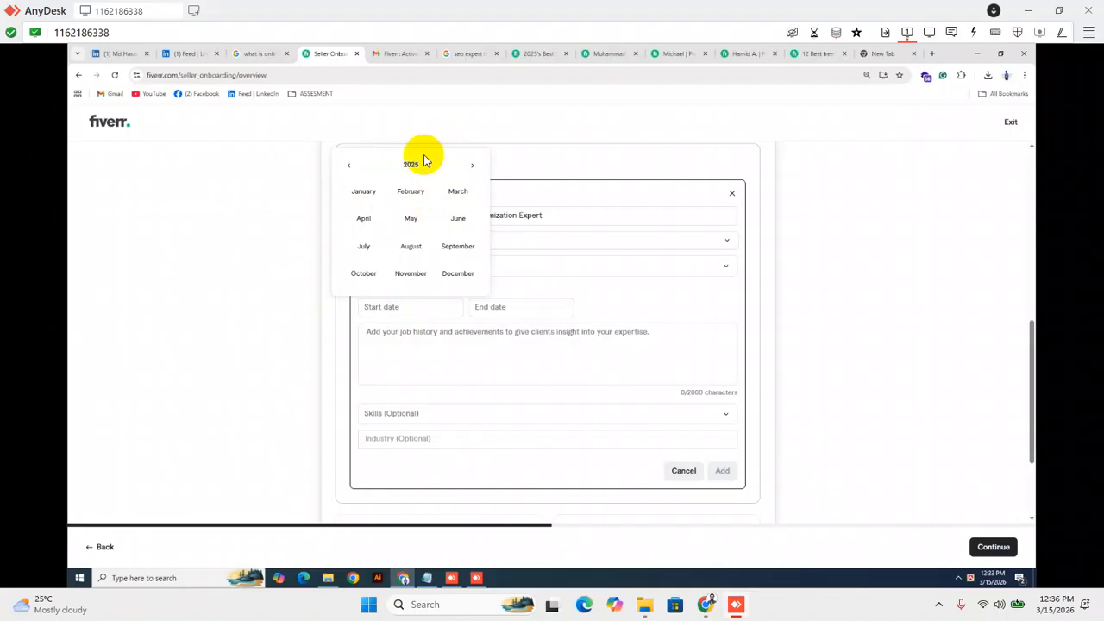
click(351, 169)
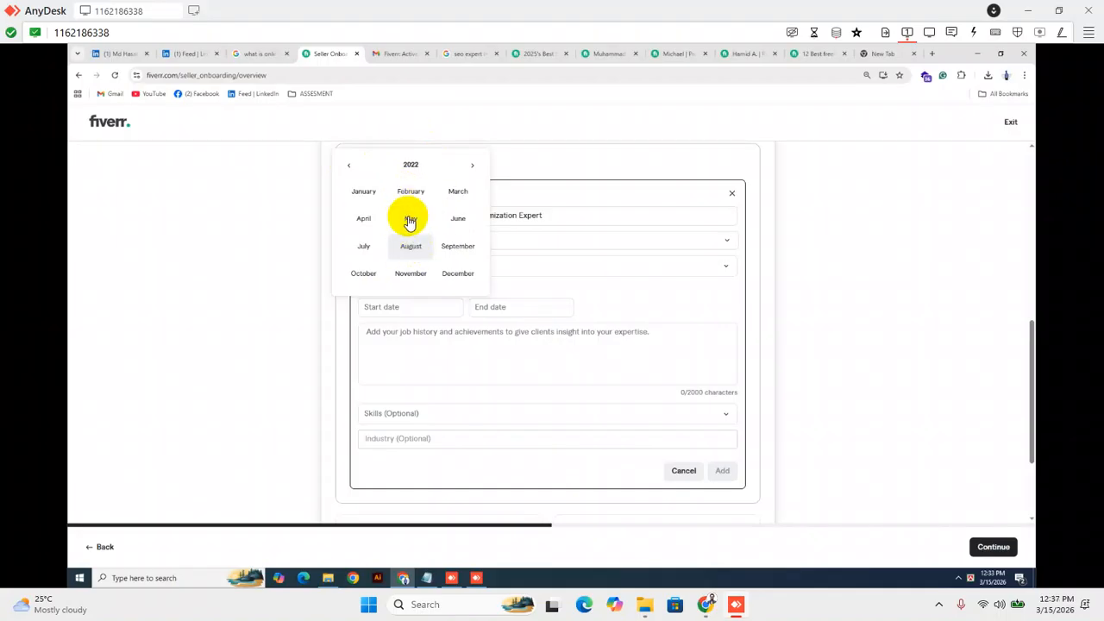
click(411, 246)
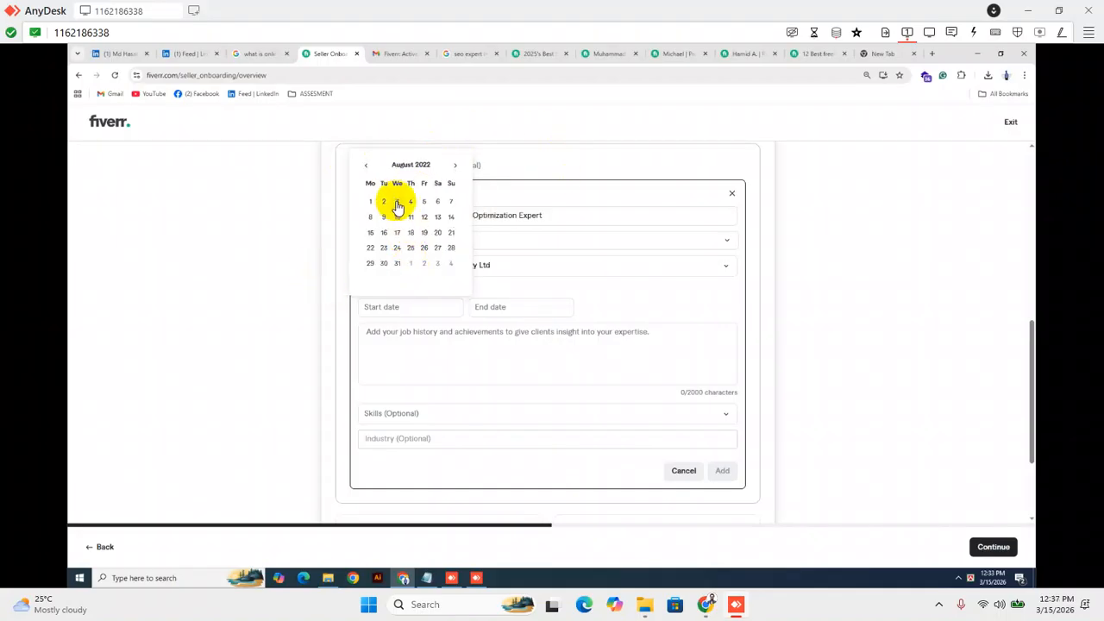
click(418, 201)
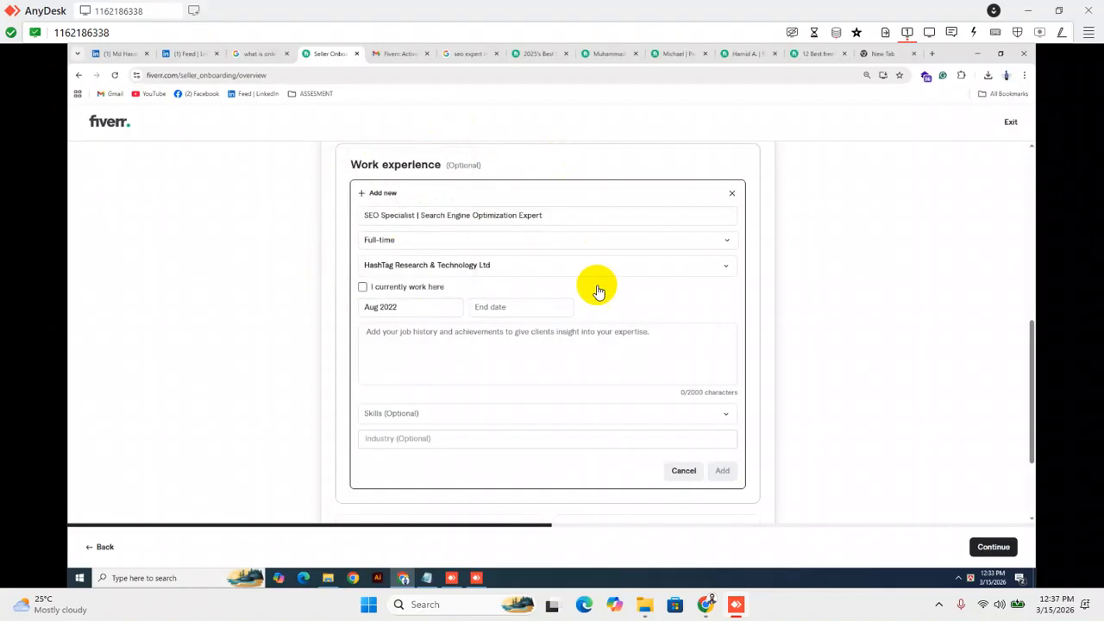
- Set the end date to December 2025
click(525, 306)
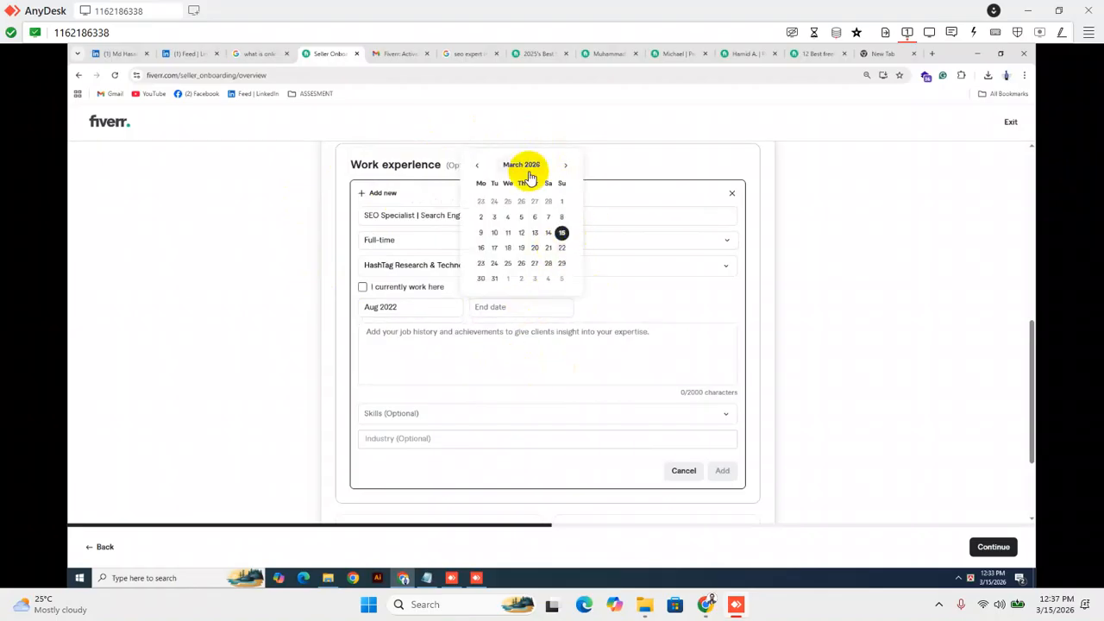
click(476, 166)
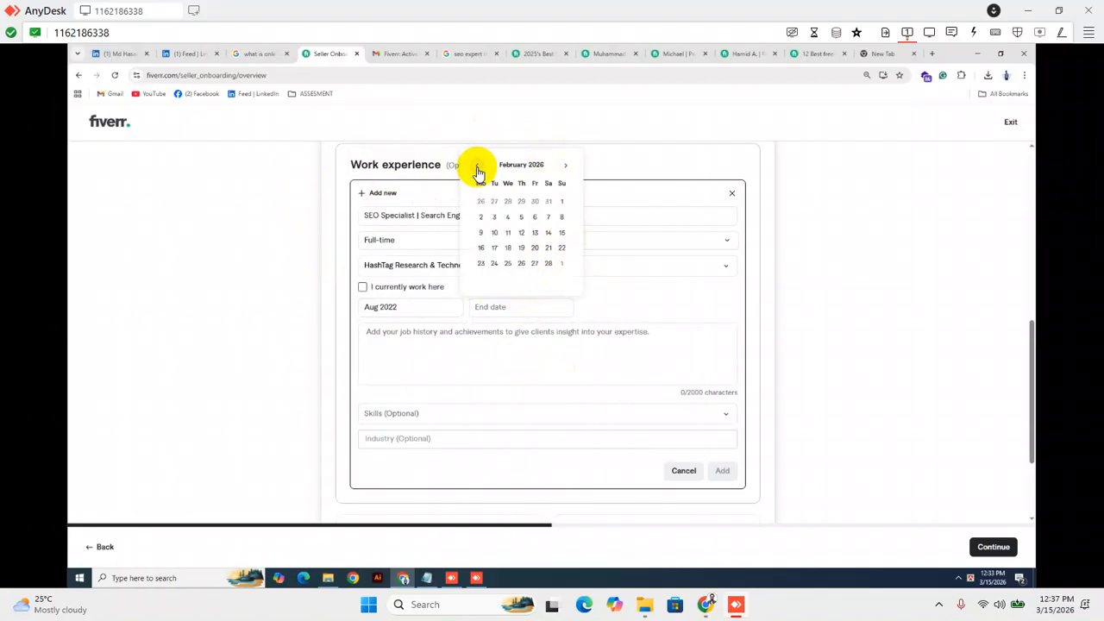
click(476, 167)
click(475, 166)
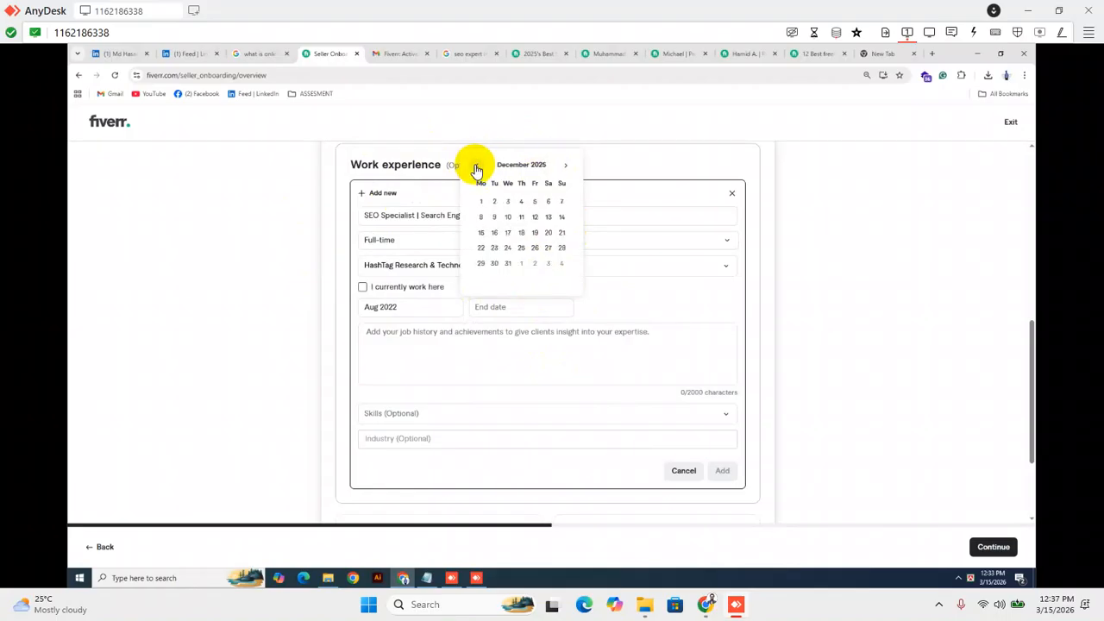
click(522, 250)
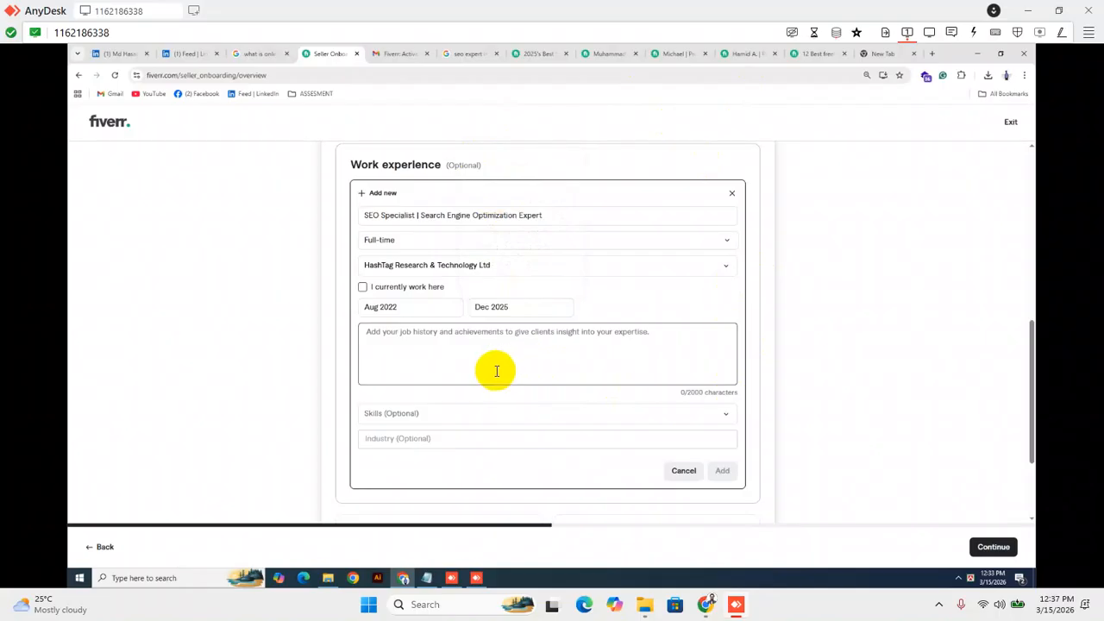
click(469, 350)
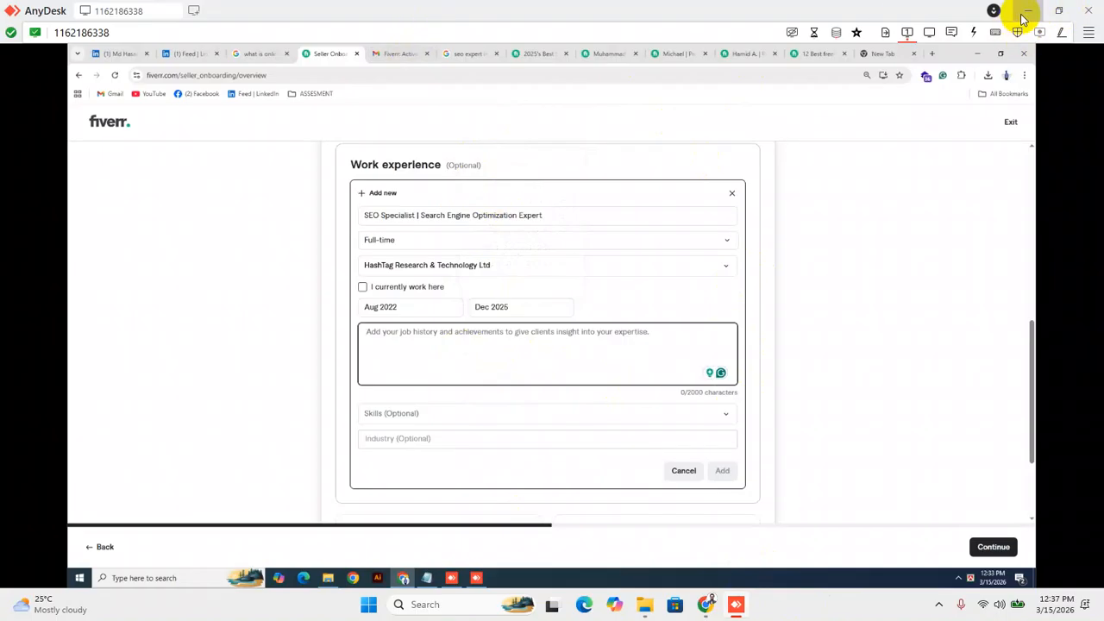
- Select and copy ChatGPT's three-paragraph SEO job description, then return to Fiverr
click(706, 604)
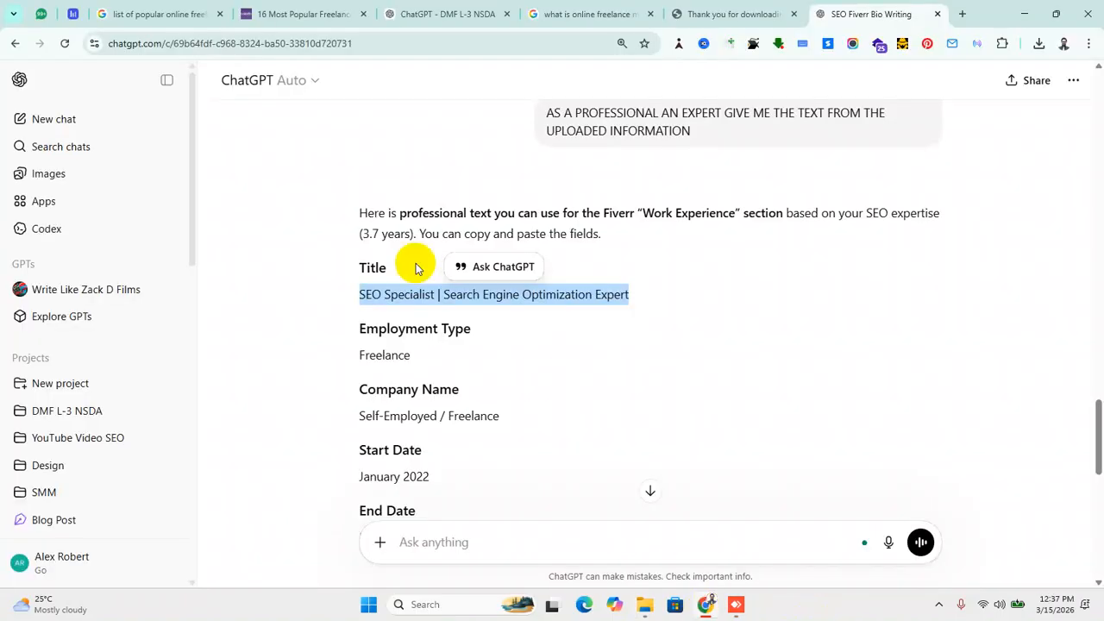
scroll(538, 409, down, 3)
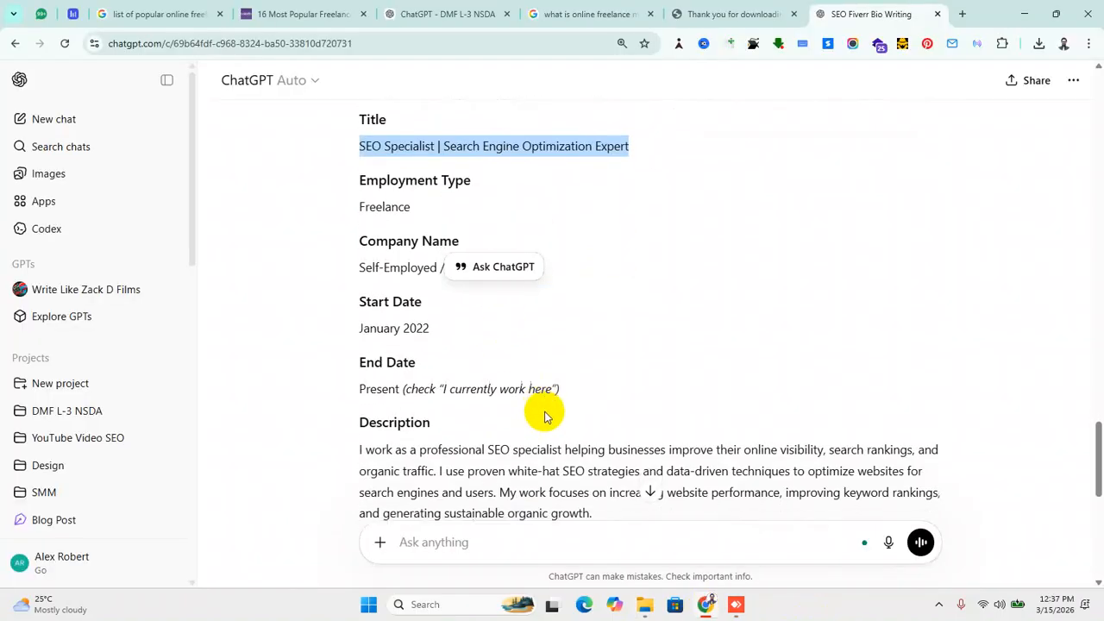
scroll(444, 357, down, 3)
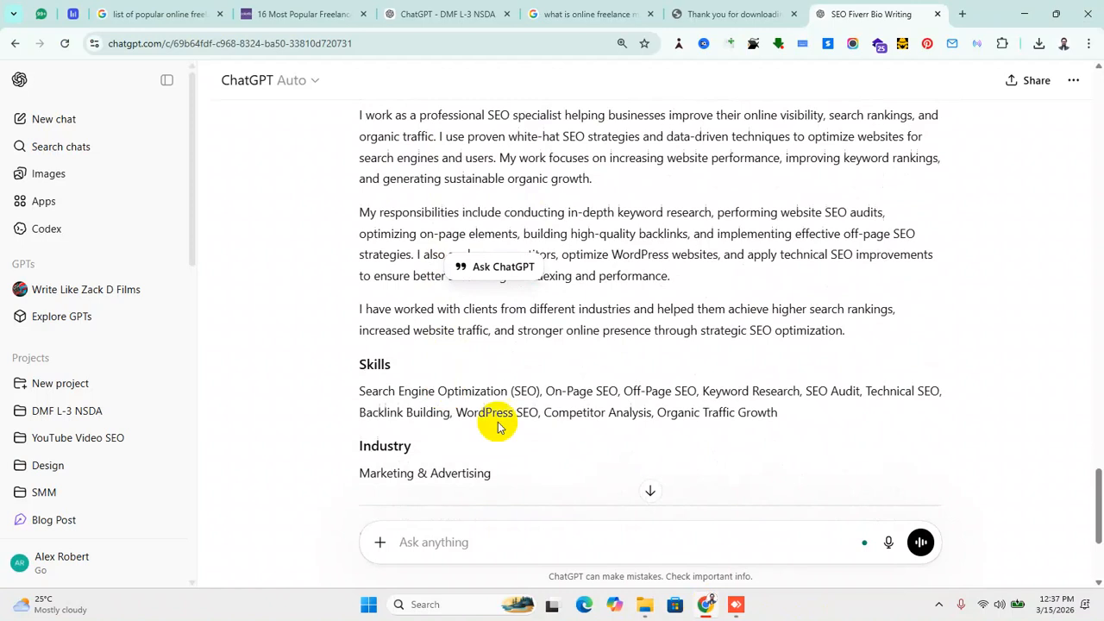
scroll(571, 452, up, 3)
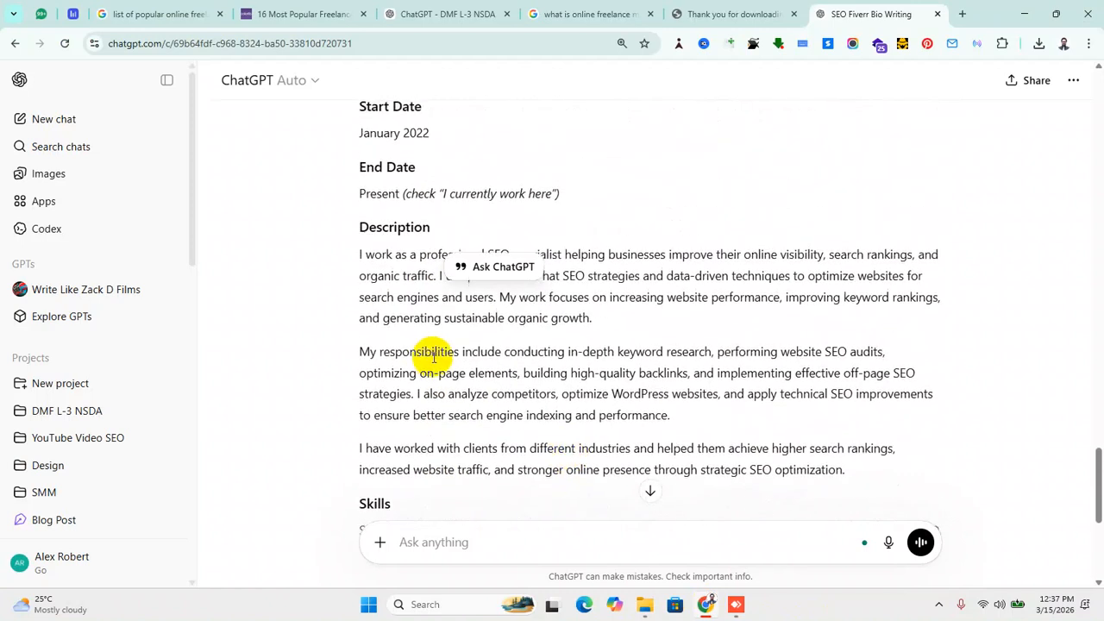
drag(357, 395, 868, 473)
scroll(569, 441, down, 2)
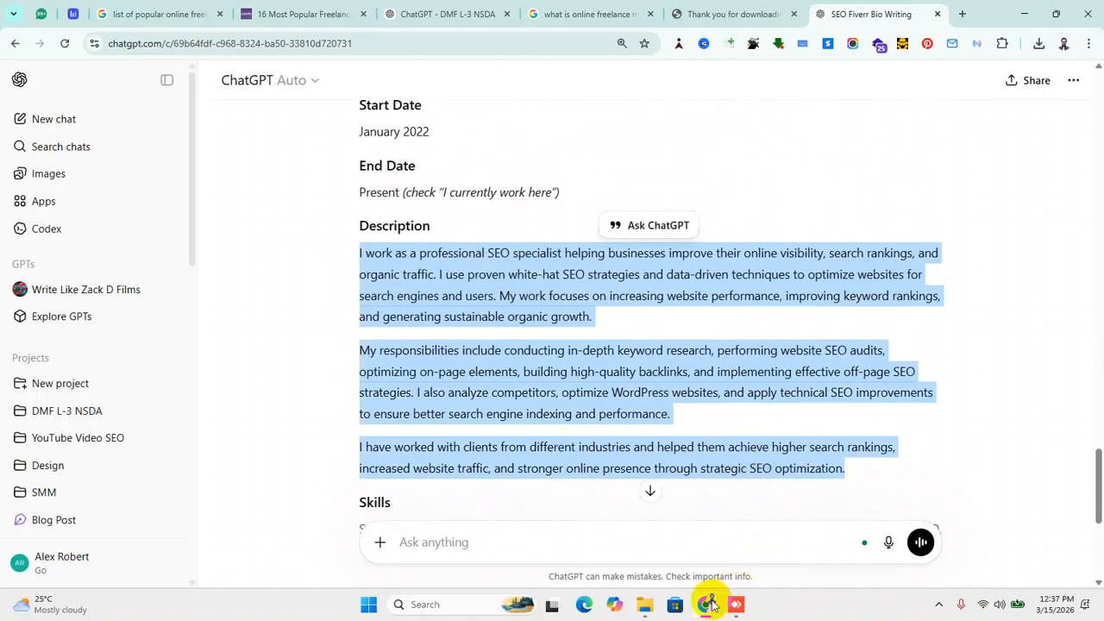
mouse_move(723, 611)
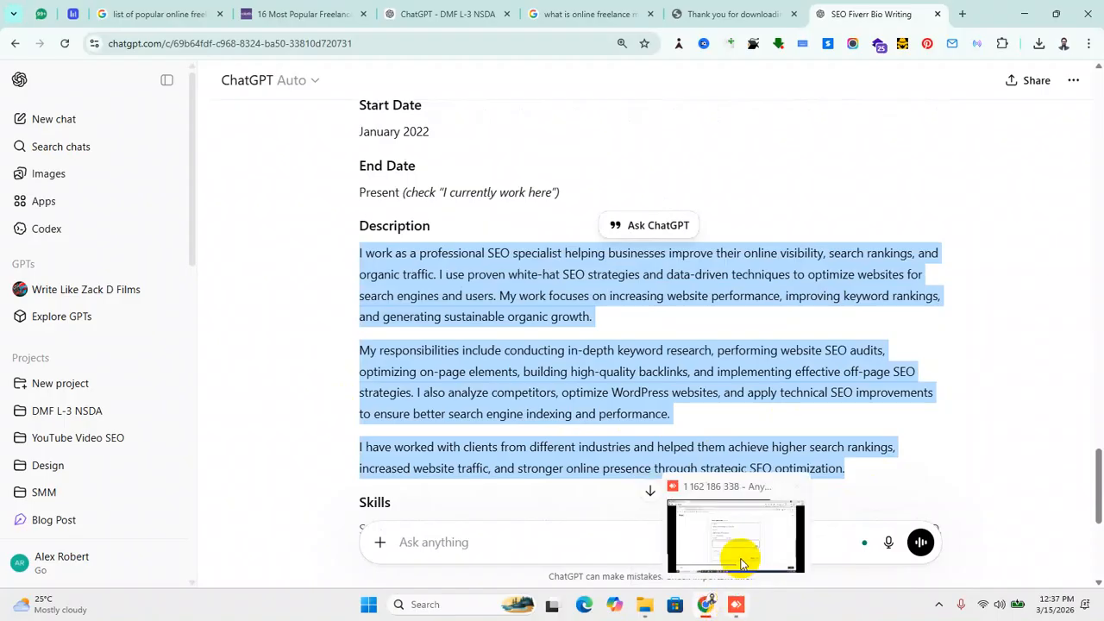
click(737, 539)
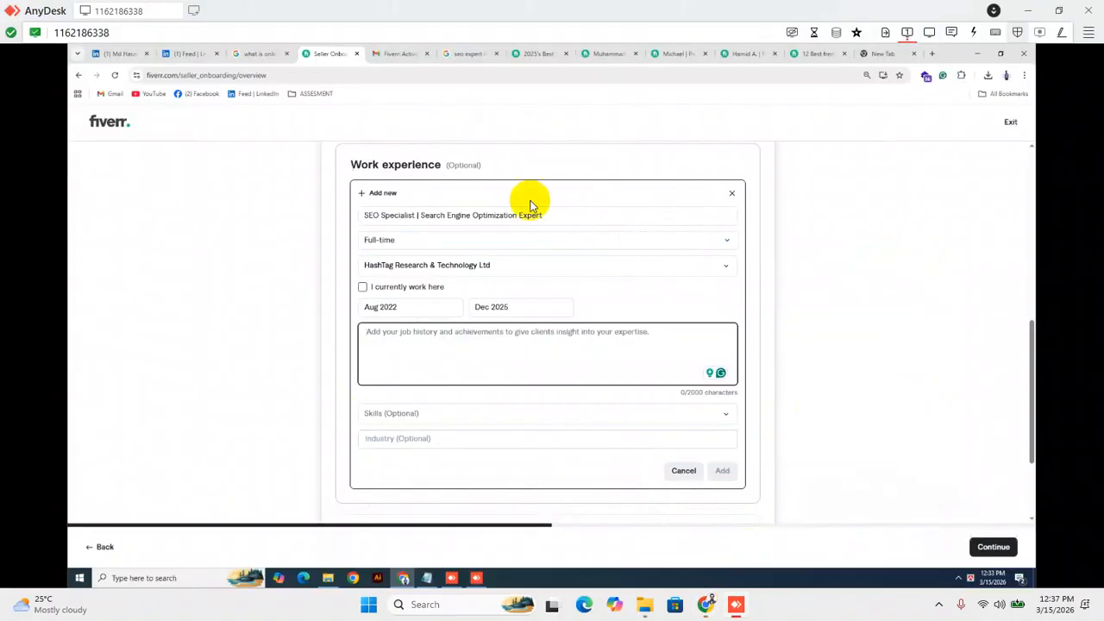
- Paste the 924-character SEO work history into the job description box
click(472, 340)
key(ctrl+v)
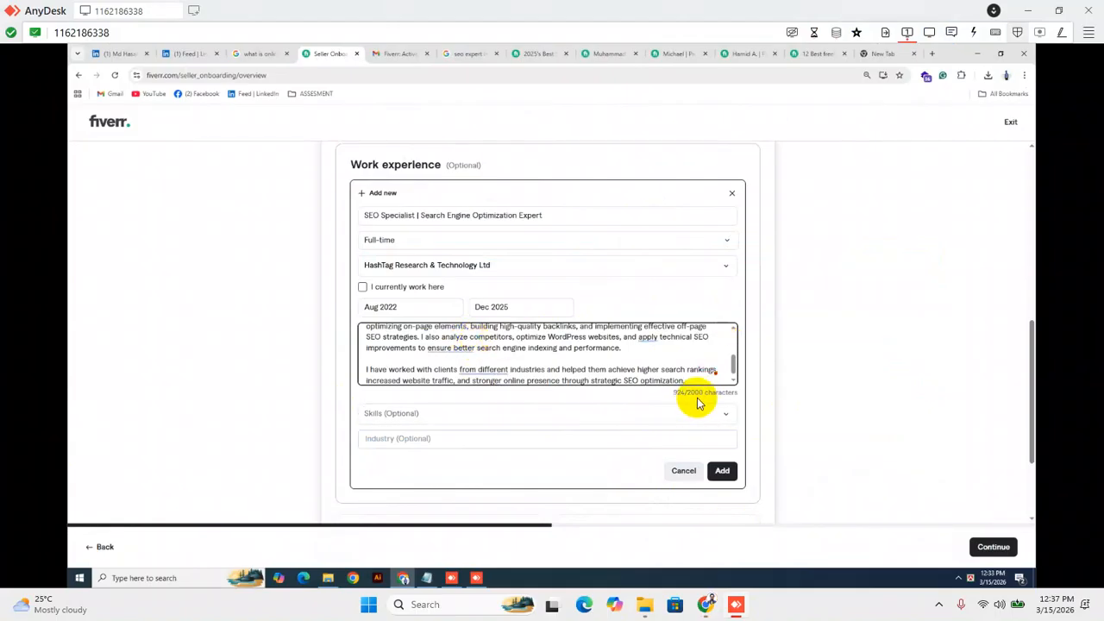
scroll(483, 358, up, 5)
scroll(492, 357, up, 3)
scroll(517, 362, down, 3)
scroll(502, 349, down, 3)
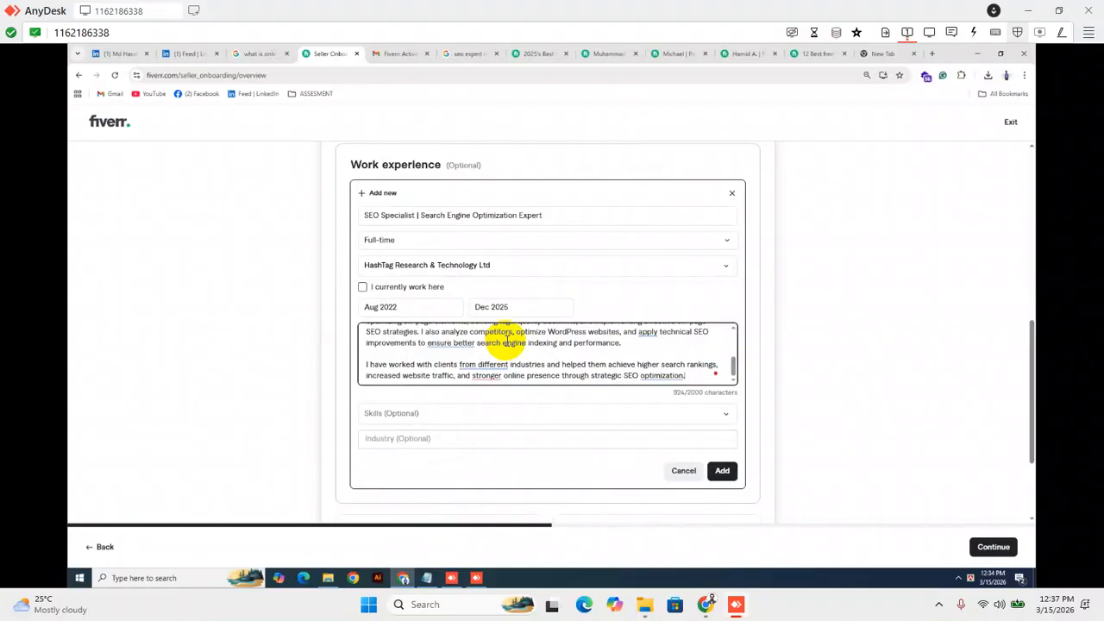
scroll(517, 350, down, 3)
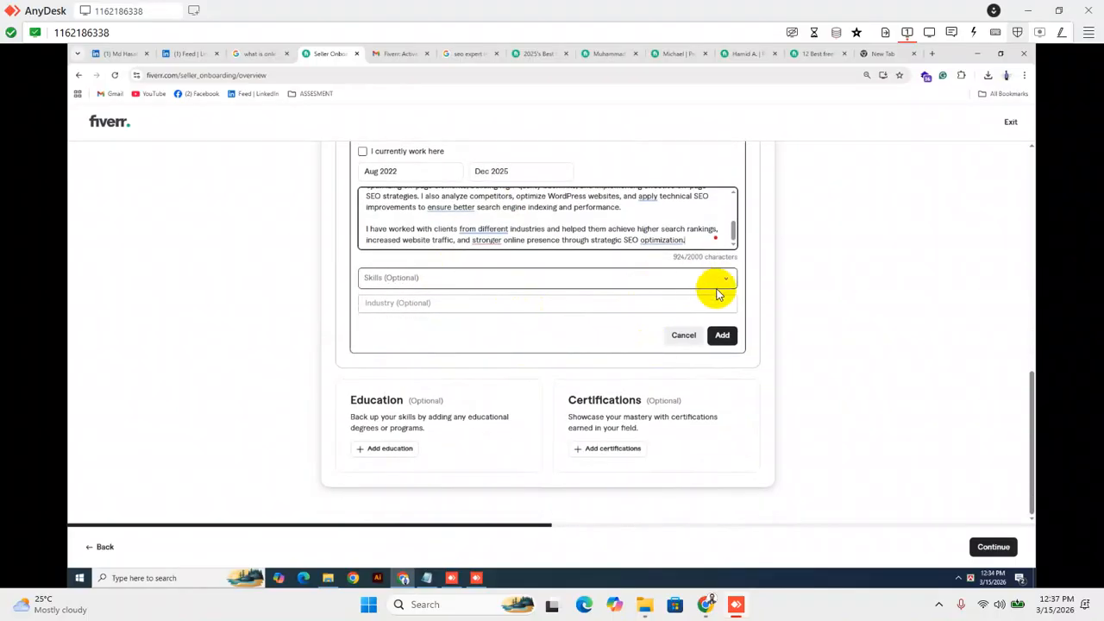
- Focus the Skills field and bring up ChatGPT's suggested skills
click(727, 277)
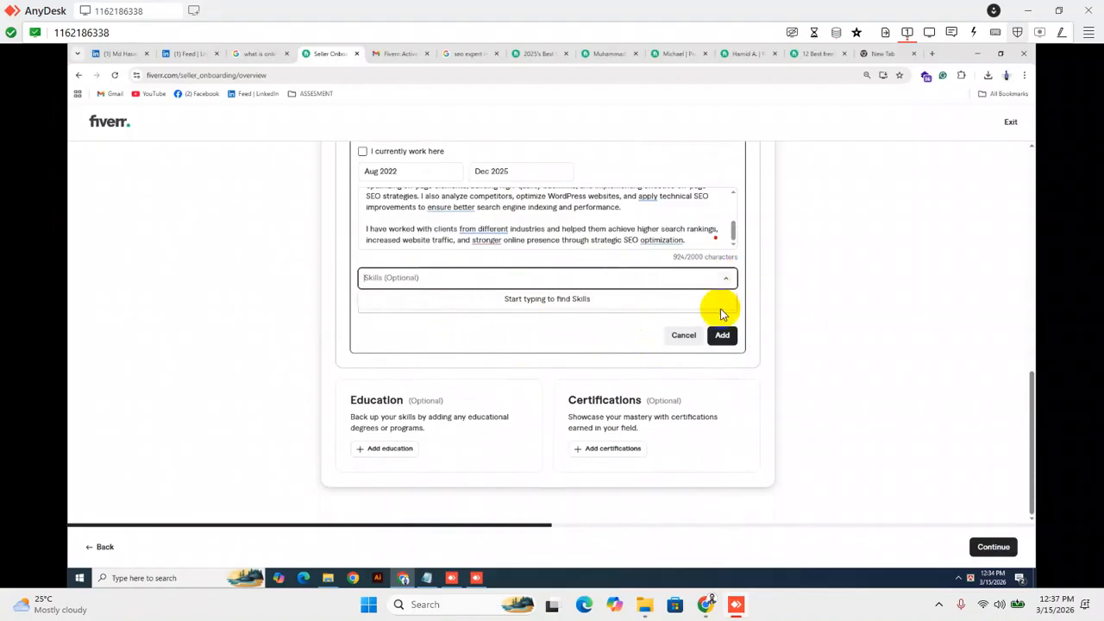
click(706, 604)
scroll(552, 382, down, 2)
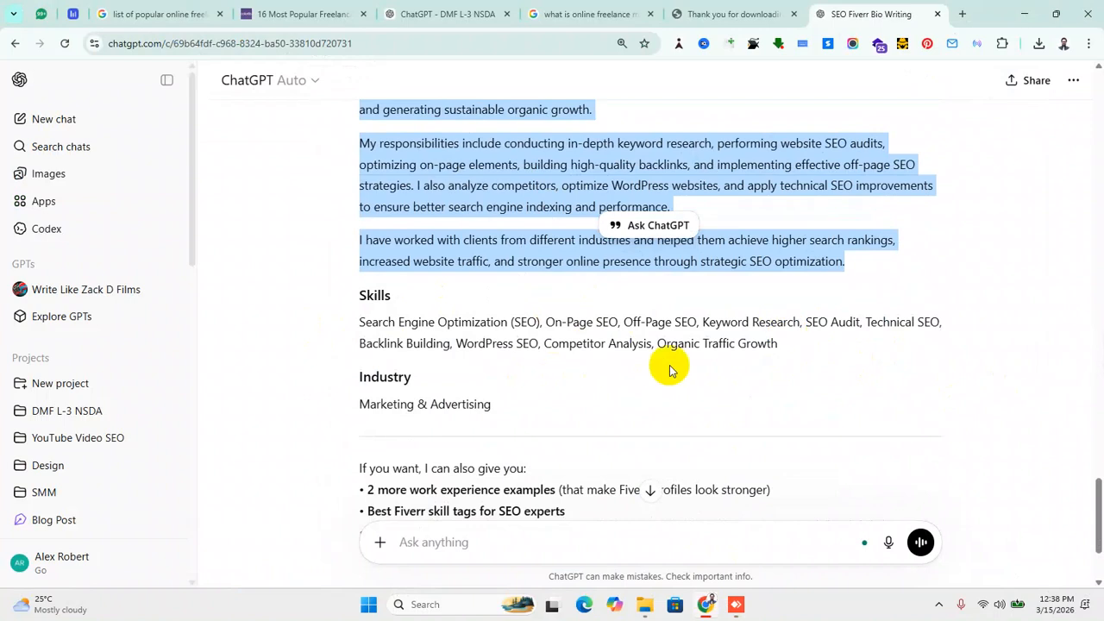
- Review ChatGPT's skills list, from Search Engine Optimization (SEO) to Organic Traffic Growth
drag(357, 321, 508, 321)
click(367, 332)
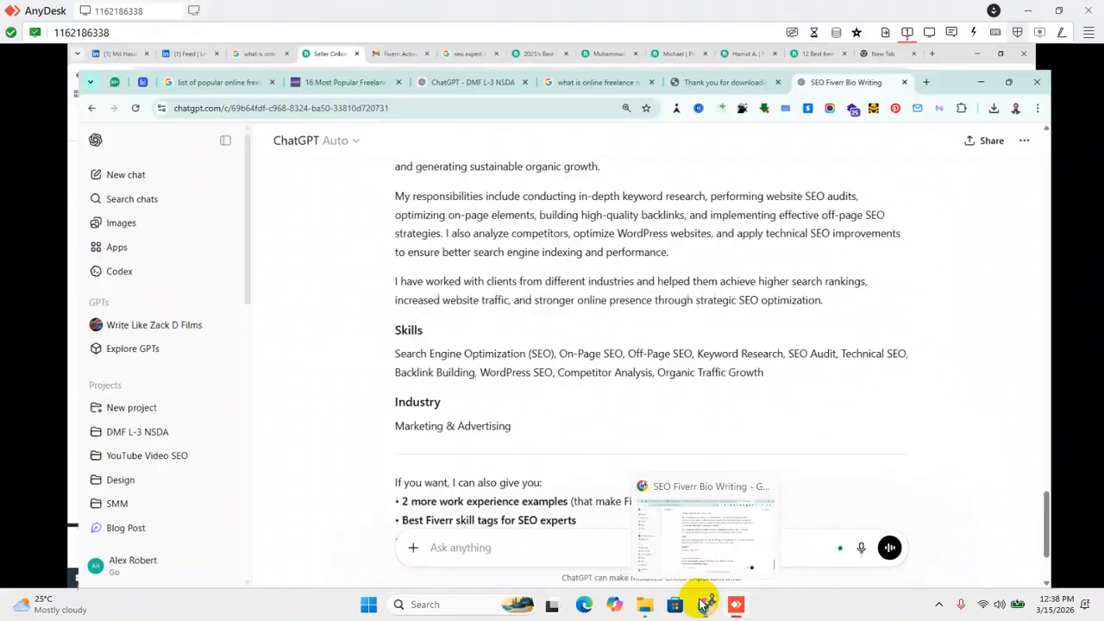
- Add skills SEO, SEO audit, SEO copywriting, SEO writing, Google SEO, YouTube SEO and Local SEO
click(702, 601)
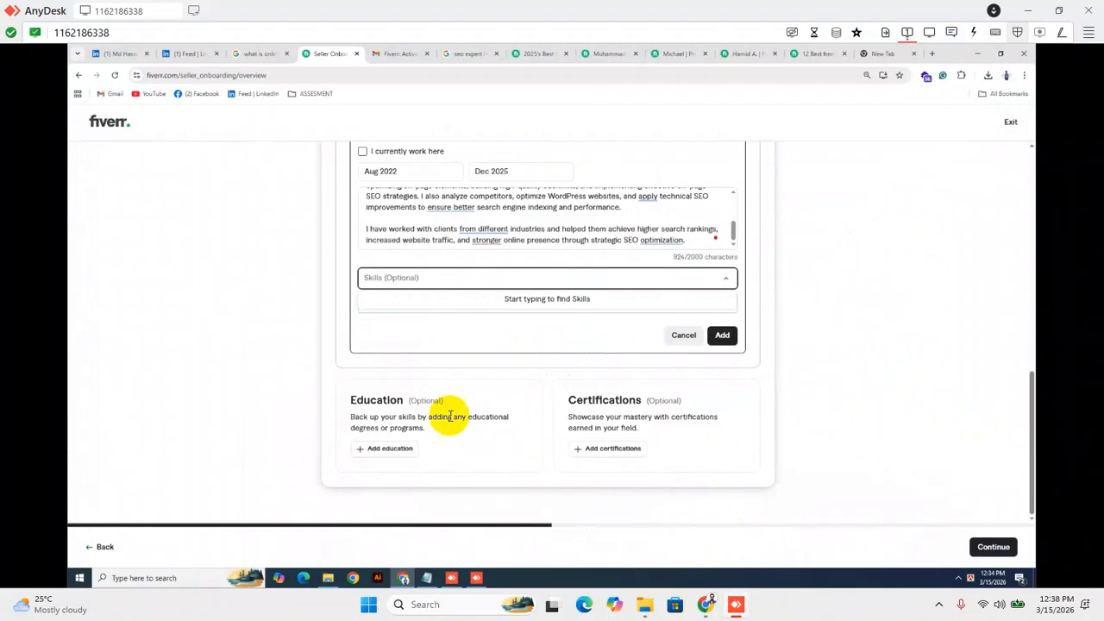
text(seo)
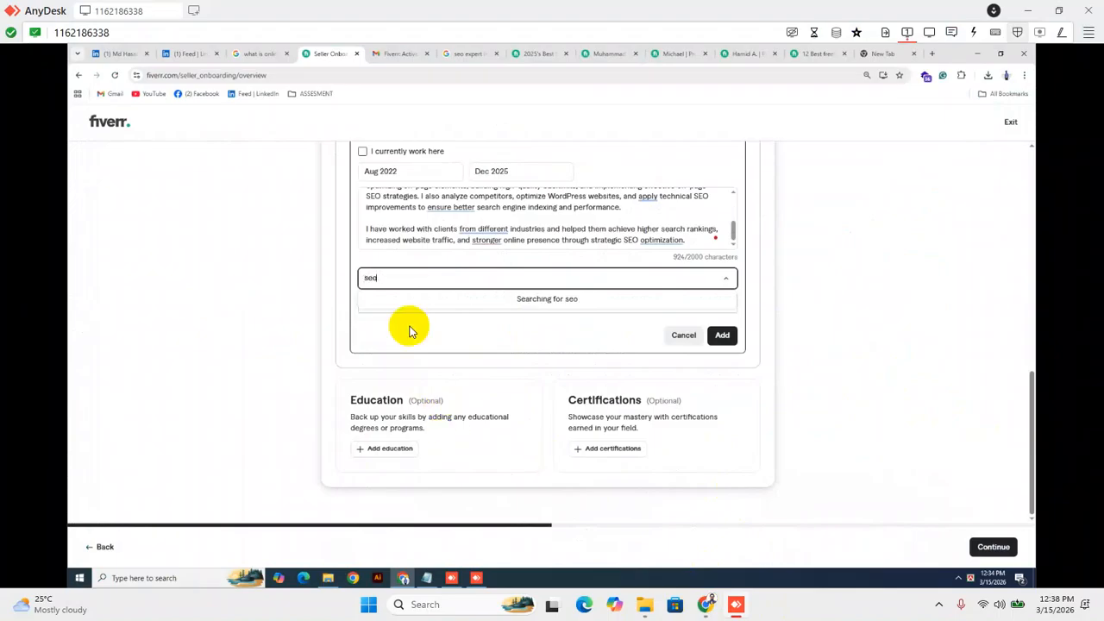
click(390, 302)
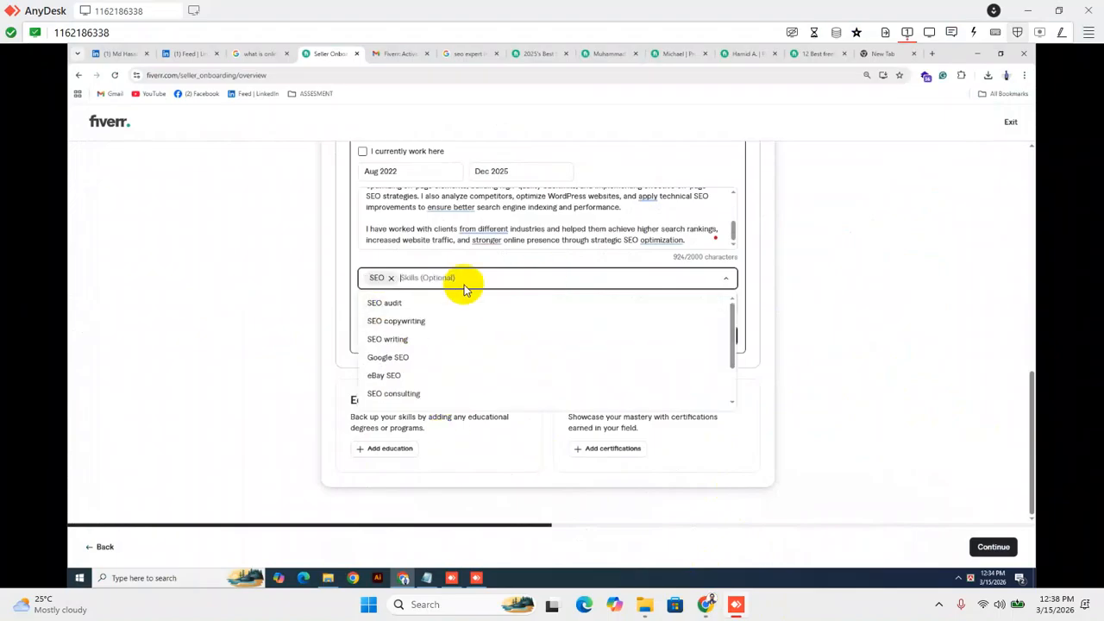
click(421, 306)
click(426, 307)
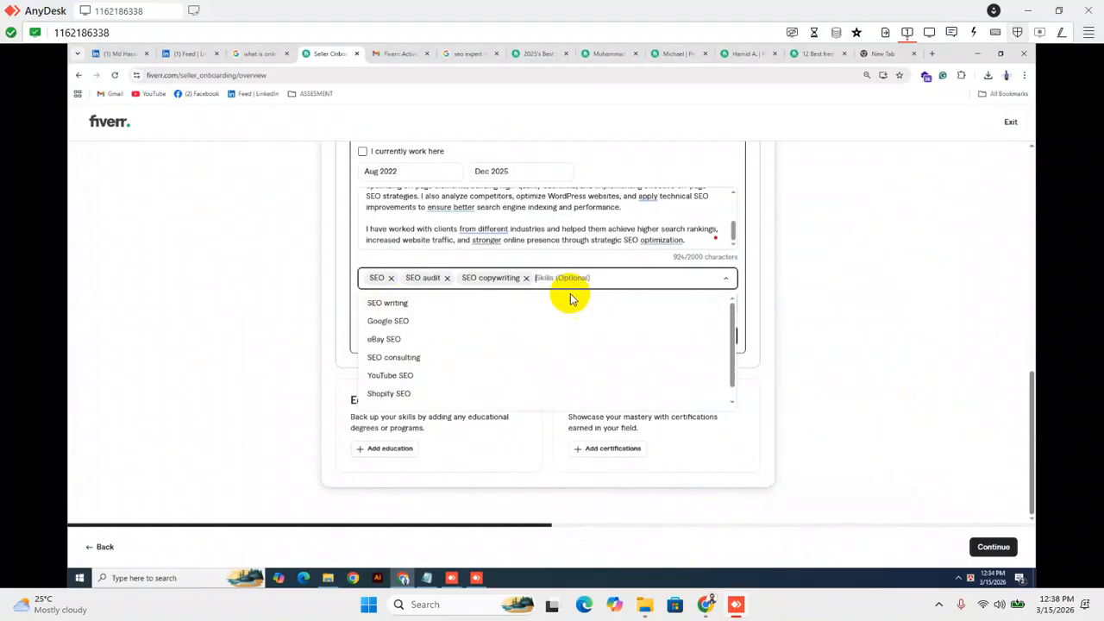
click(410, 303)
click(388, 304)
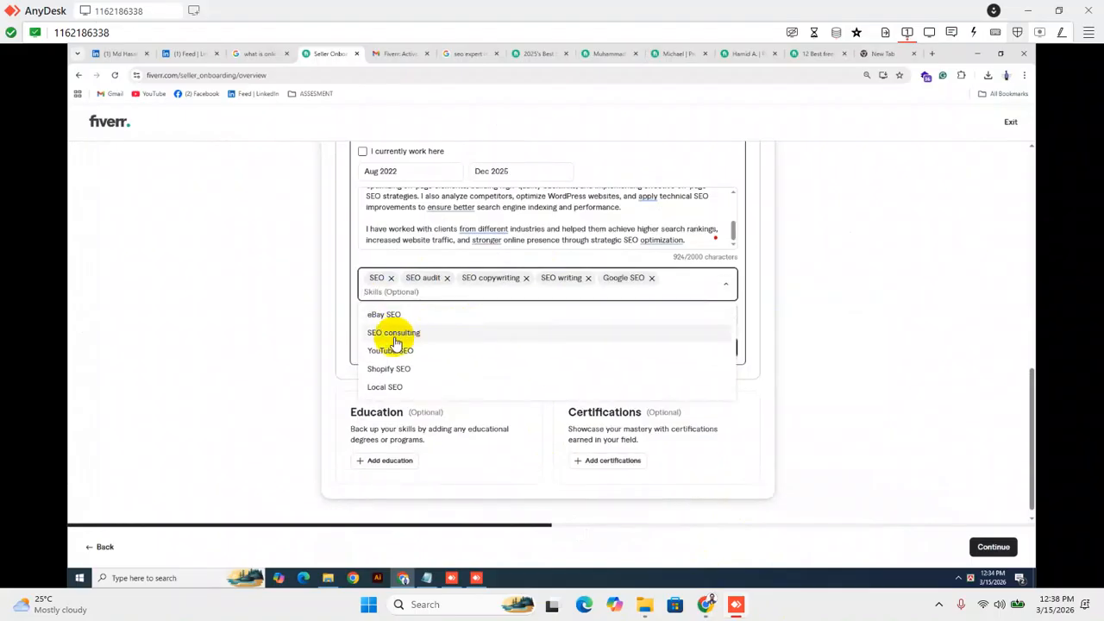
click(470, 350)
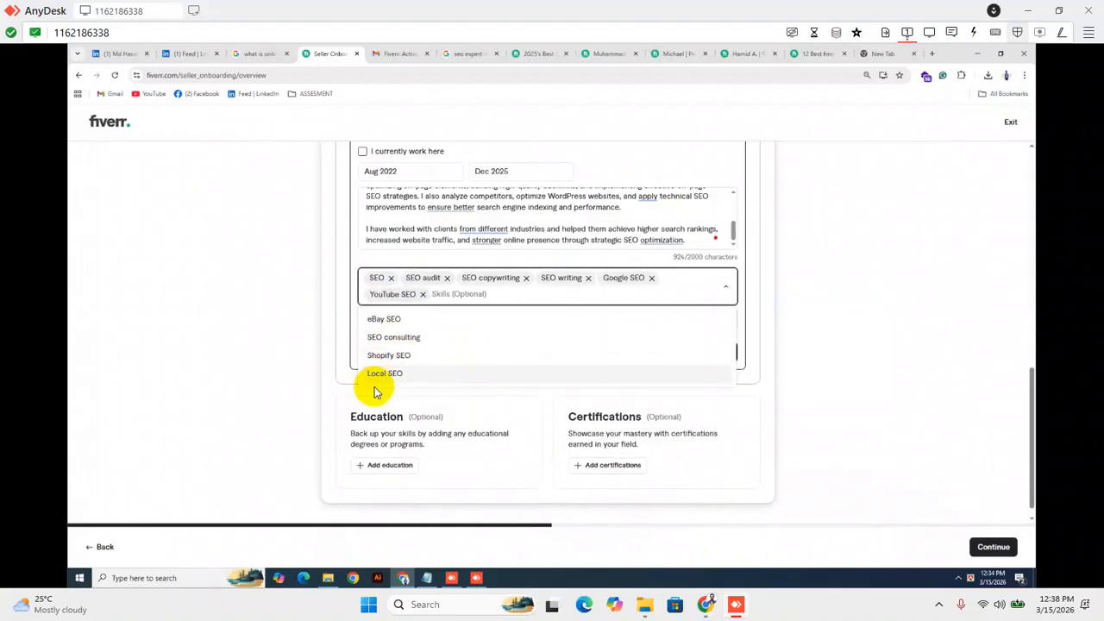
click(493, 371)
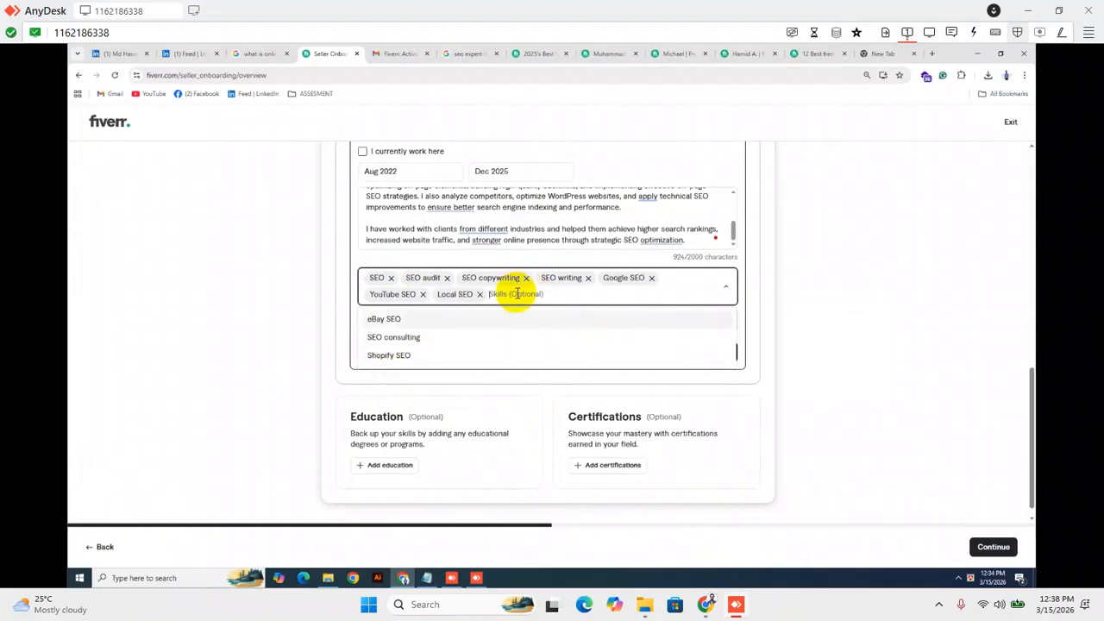
- Add On-page SEO, Off-page SEO and Technical SEO skills, keeping the form open
text(on)
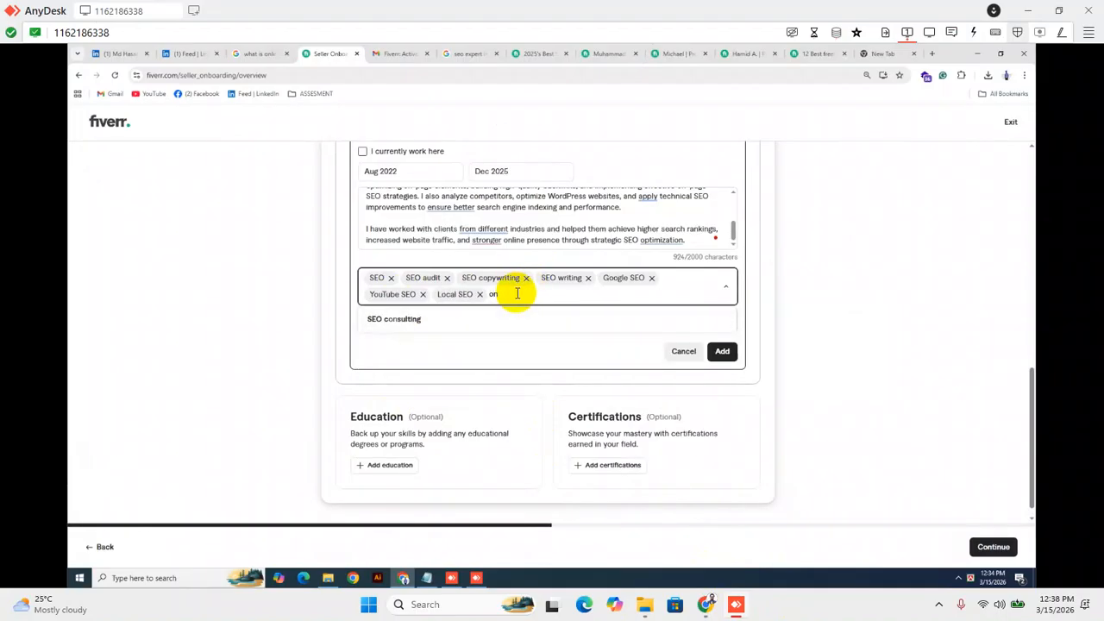
text(-page)
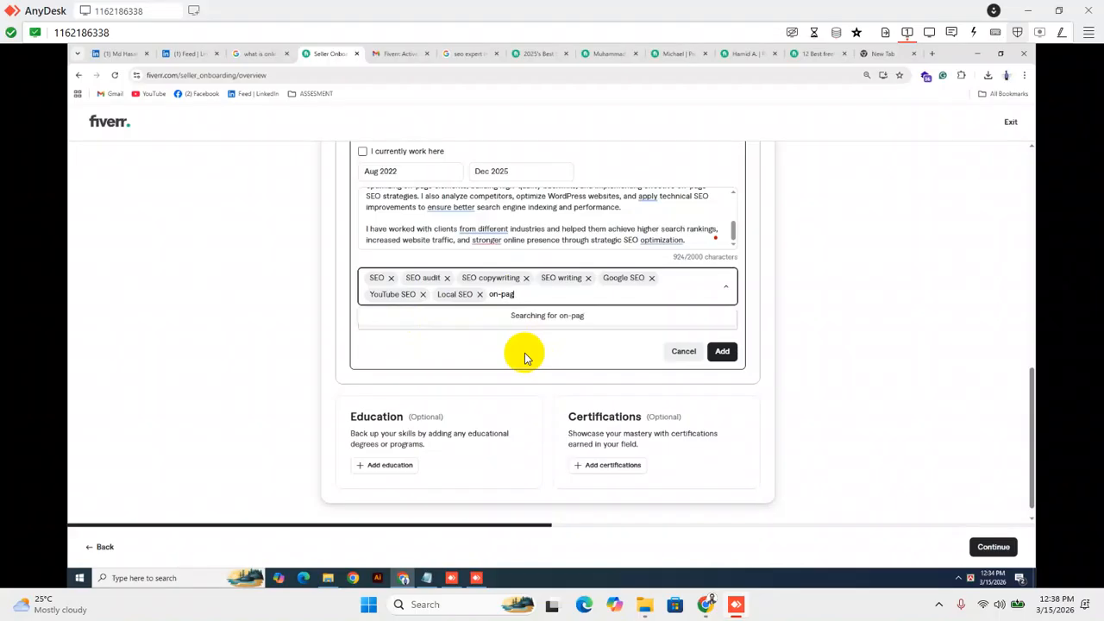
key(BackSpace)
key(BackSpace)
key(BackSpace)
key(BackSpace)
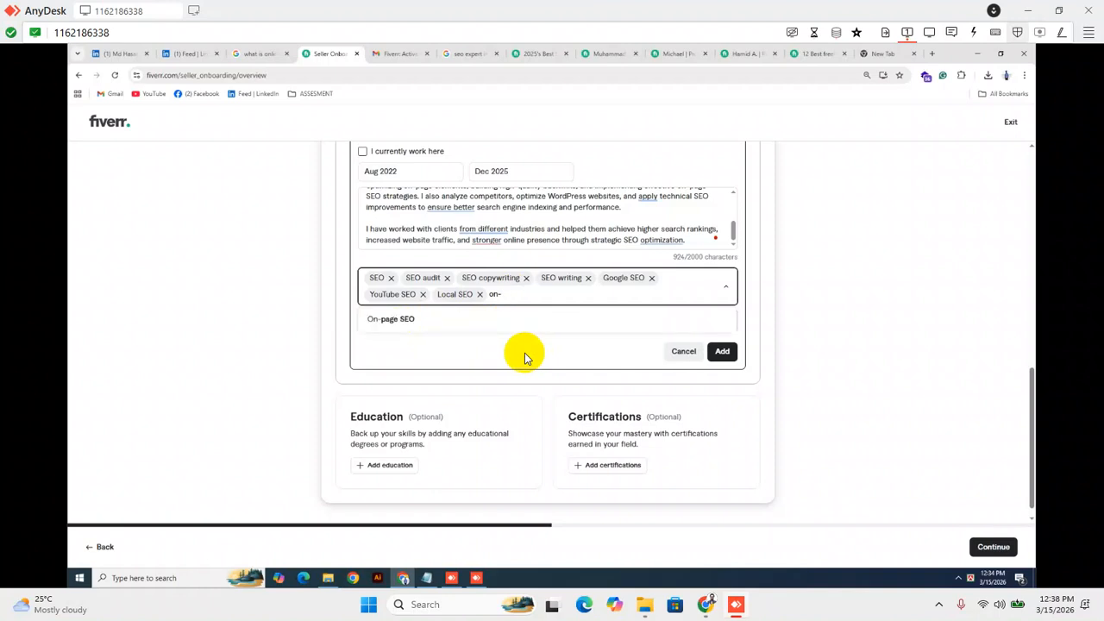
click(390, 318)
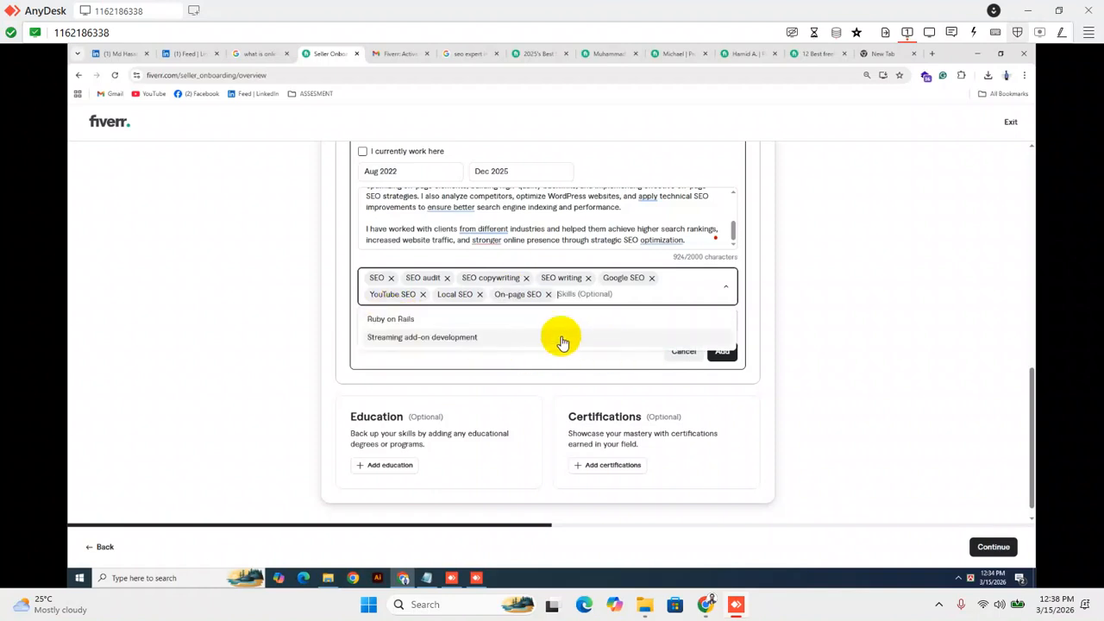
text(off)
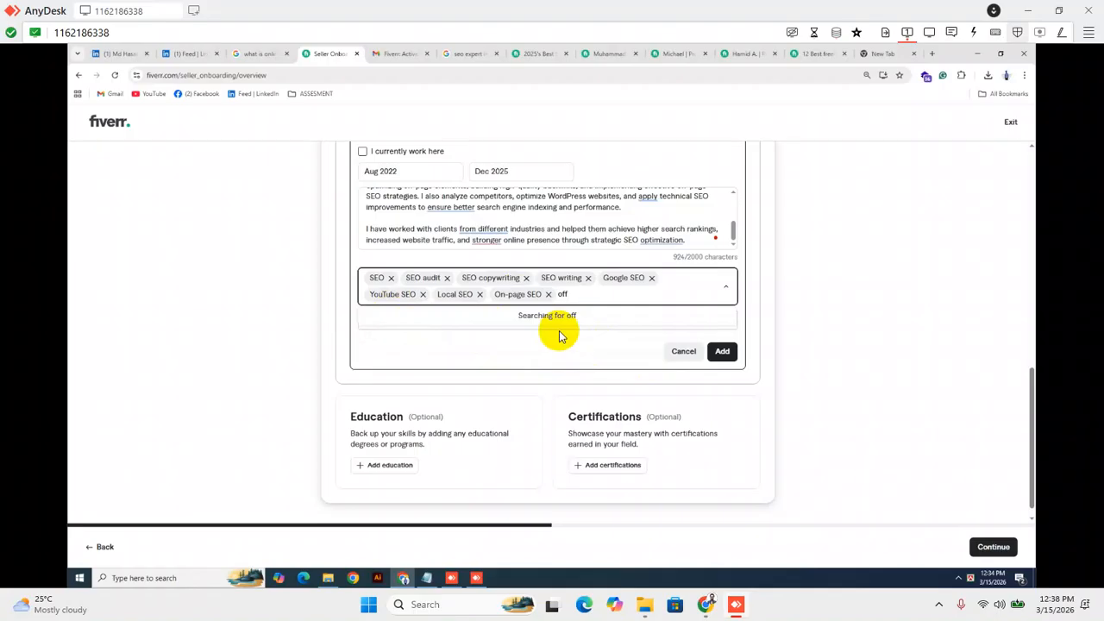
text(-)
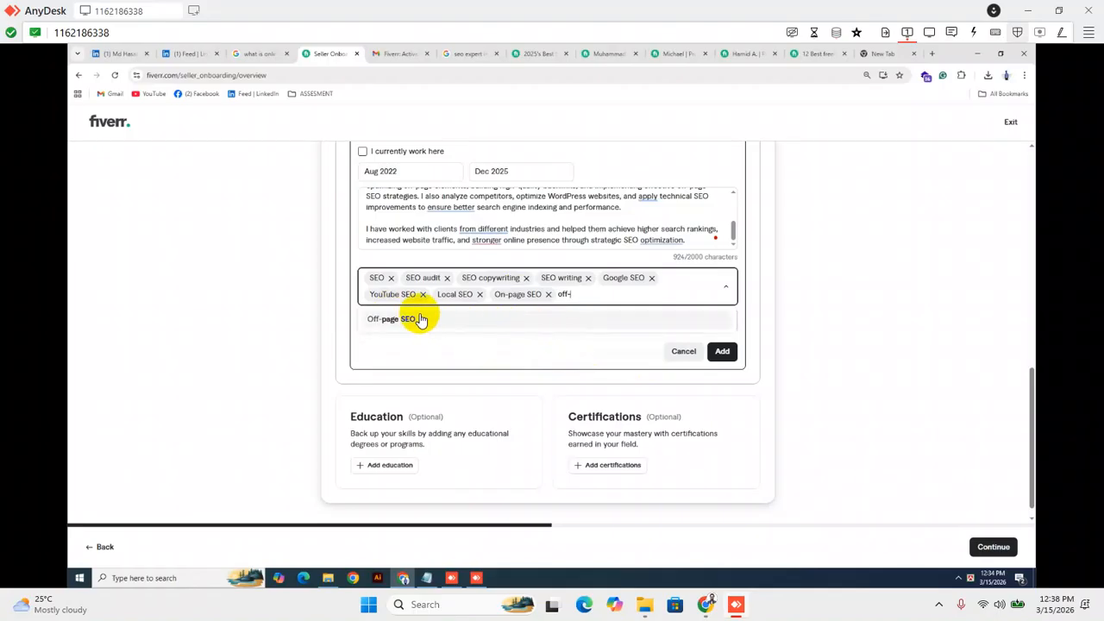
click(418, 319)
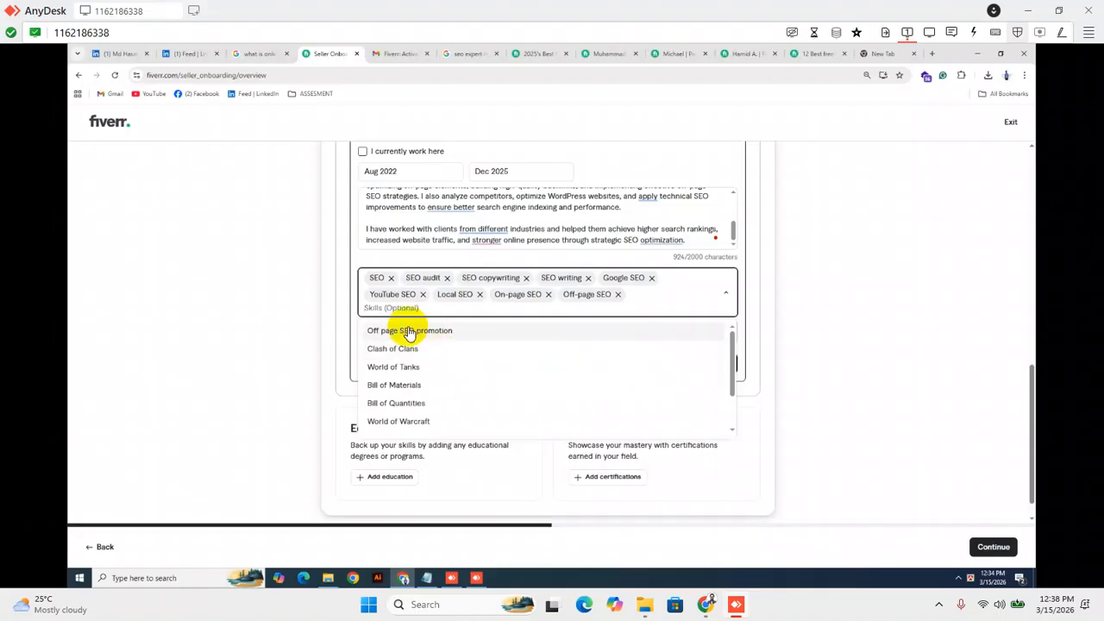
text(technical)
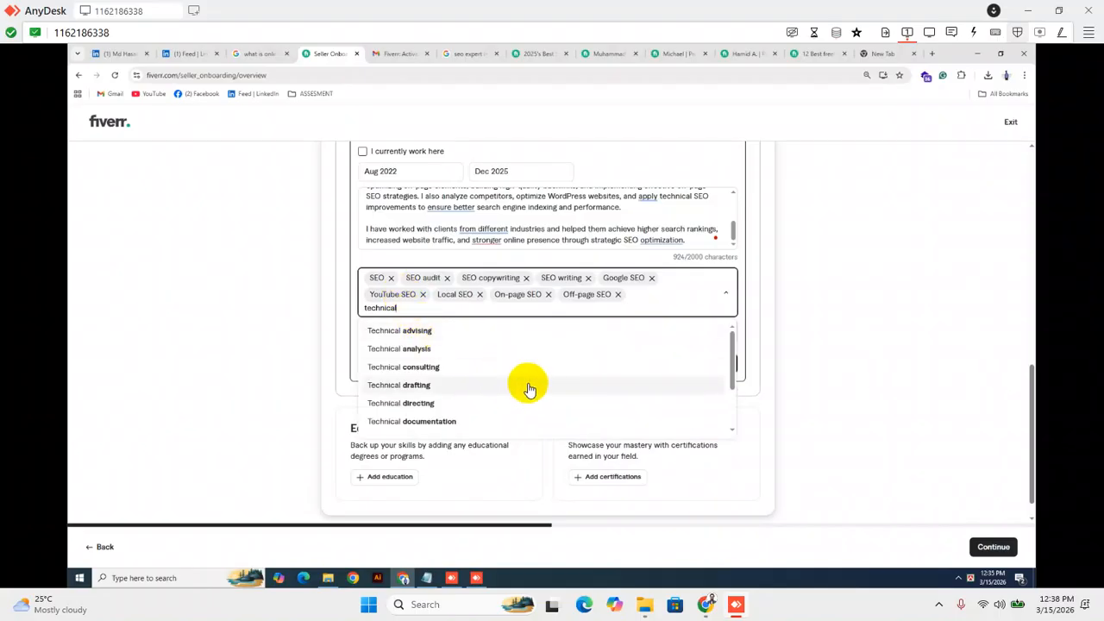
text( seo)
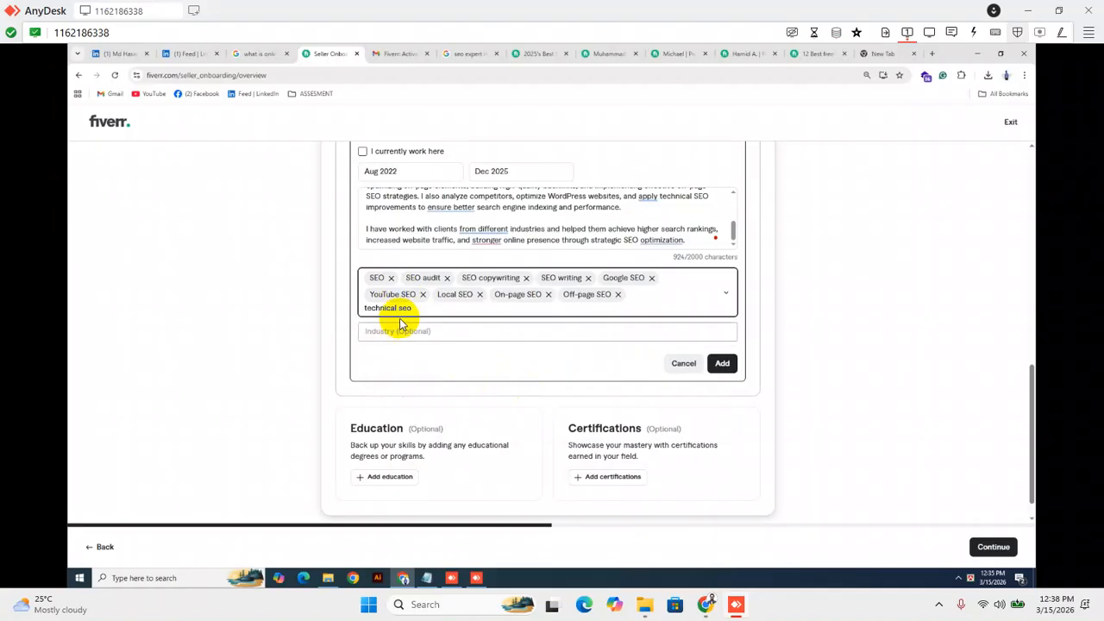
click(426, 311)
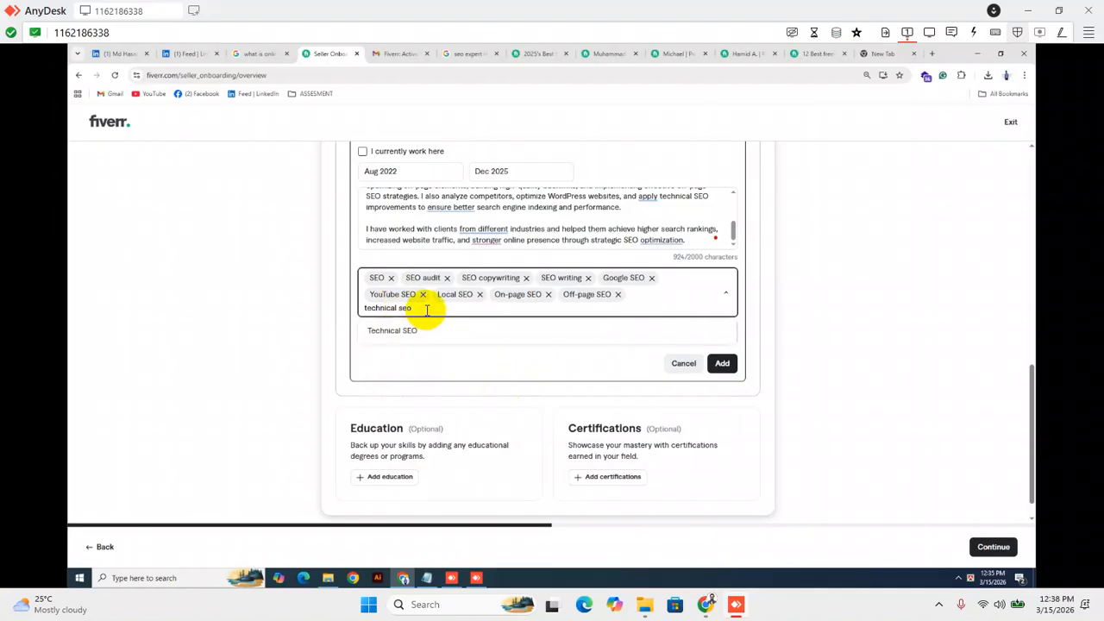
click(419, 328)
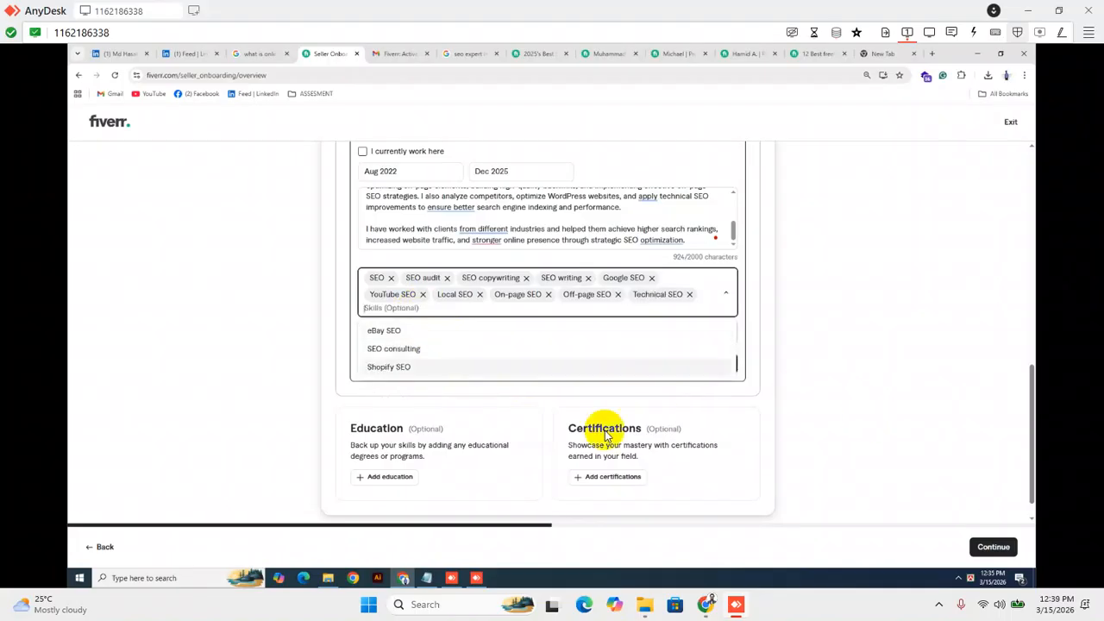
click(331, 371)
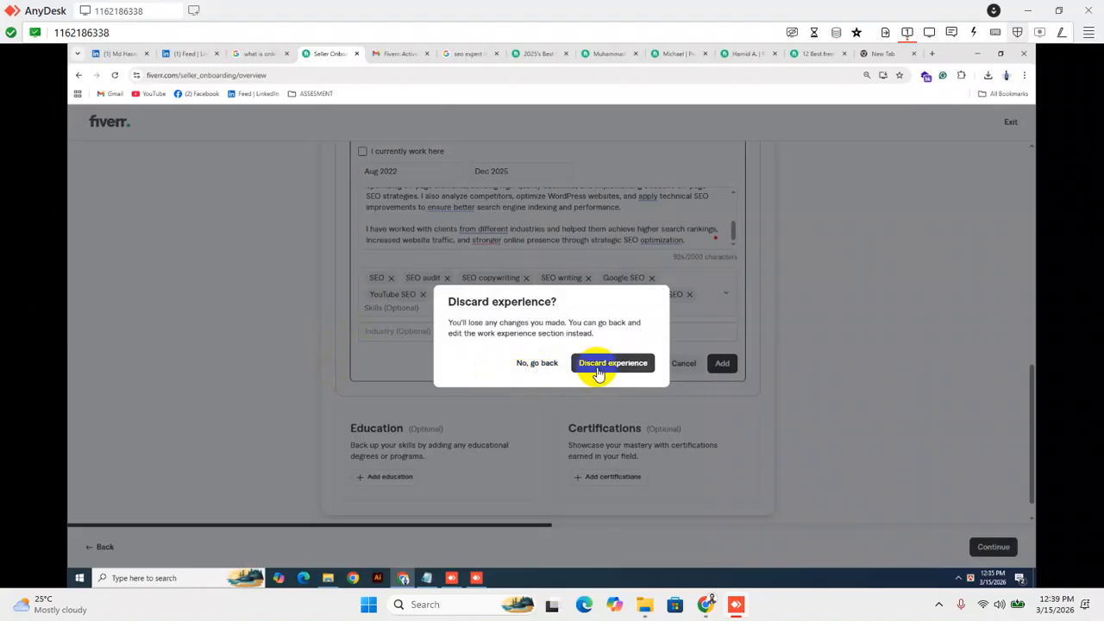
click(528, 369)
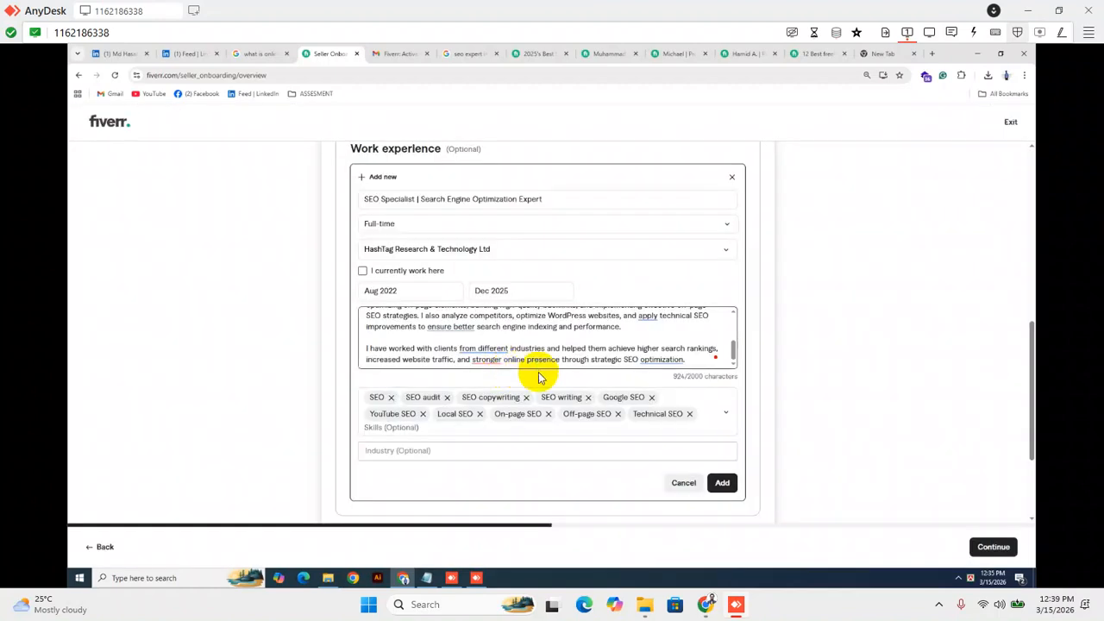
- Enter Technology as the industry and add the SEO Specialist work experience entry
scroll(518, 373, down, 2)
click(432, 306)
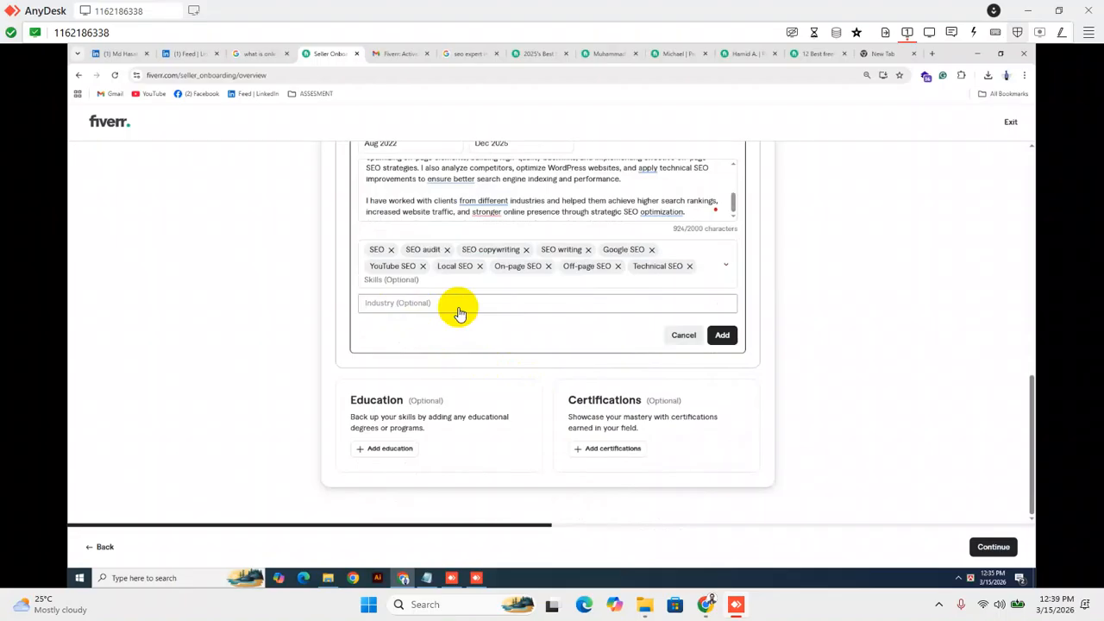
text(Technology)
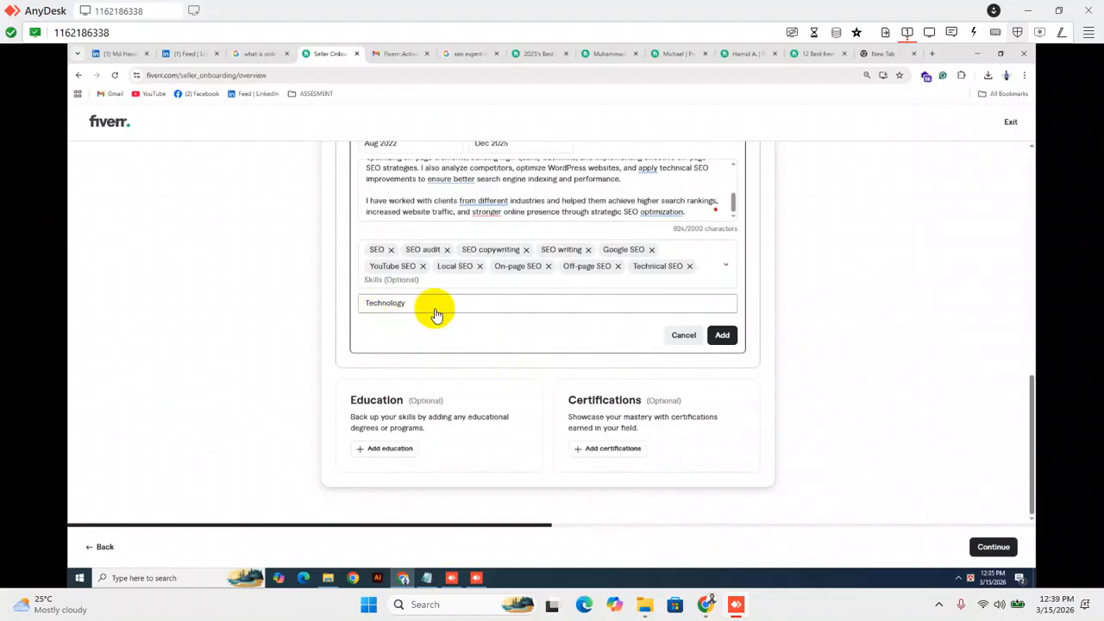
key(ctrl+a)
key(BackSpace)
text(Technology)
click(717, 334)
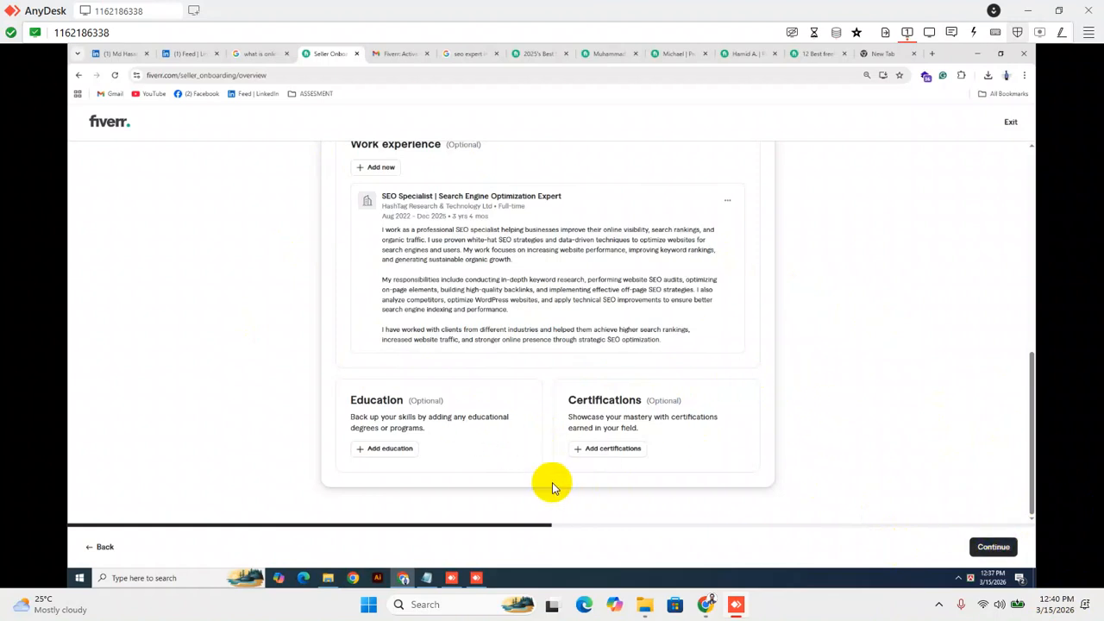
- Try to continue past the profile review and see the notice that a profile picture is required
click(992, 544)
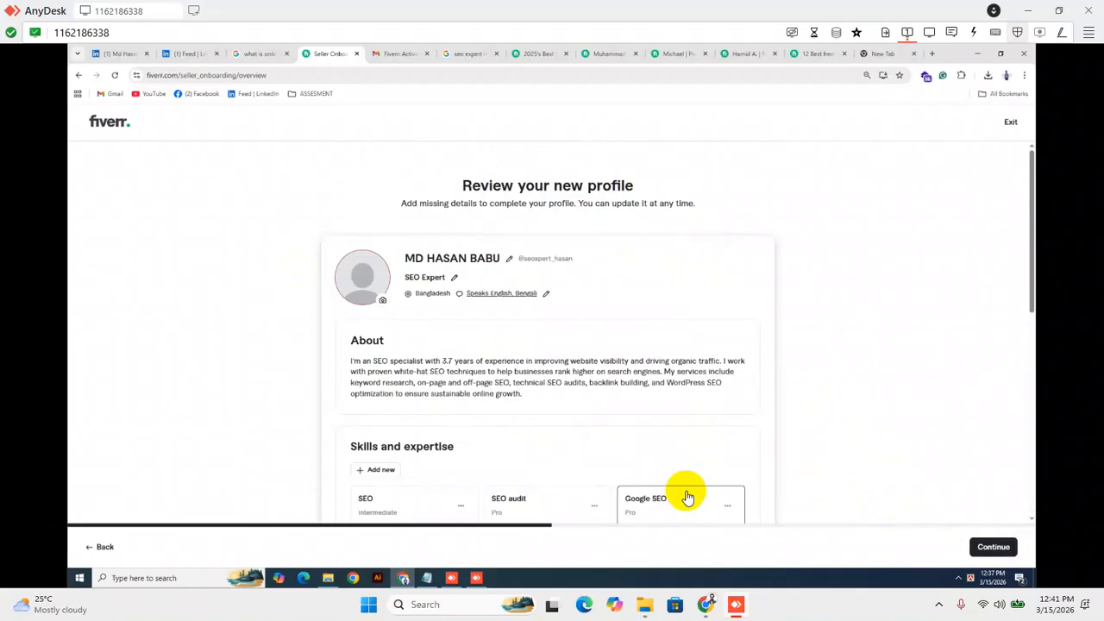
click(689, 498)
click(910, 55)
- Search Google for 'professional image' and switch to image results
text(professional image)
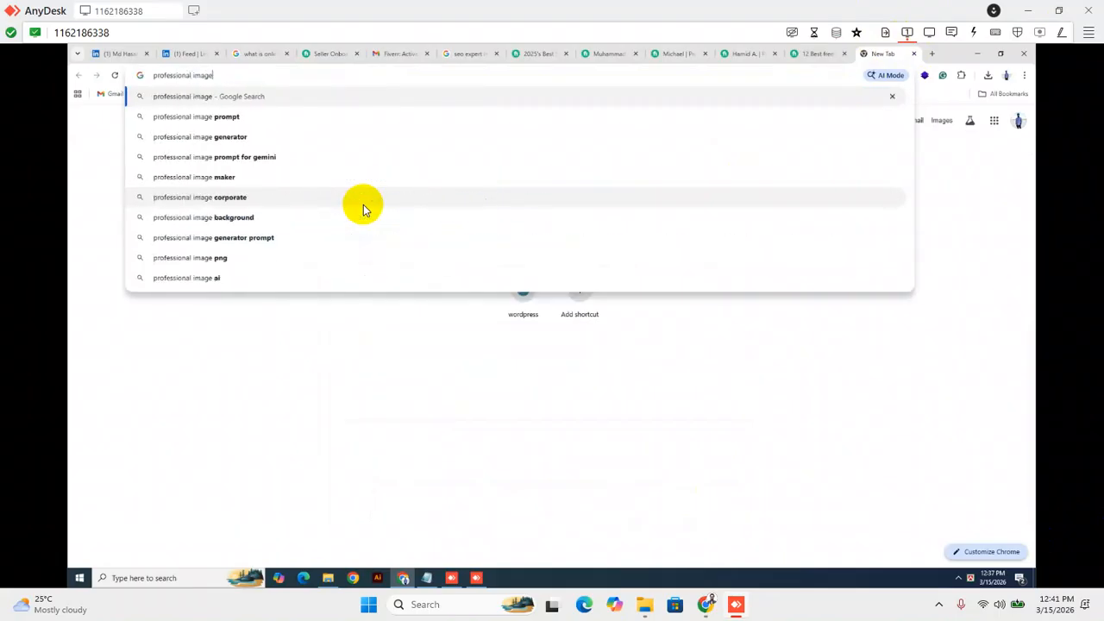
key(Return)
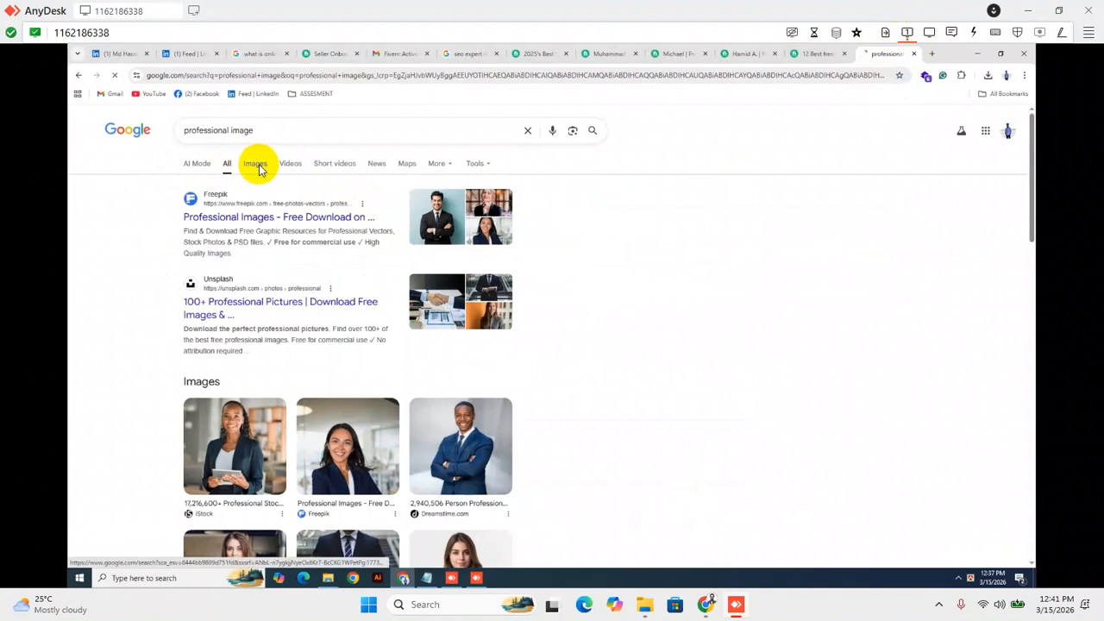
click(257, 165)
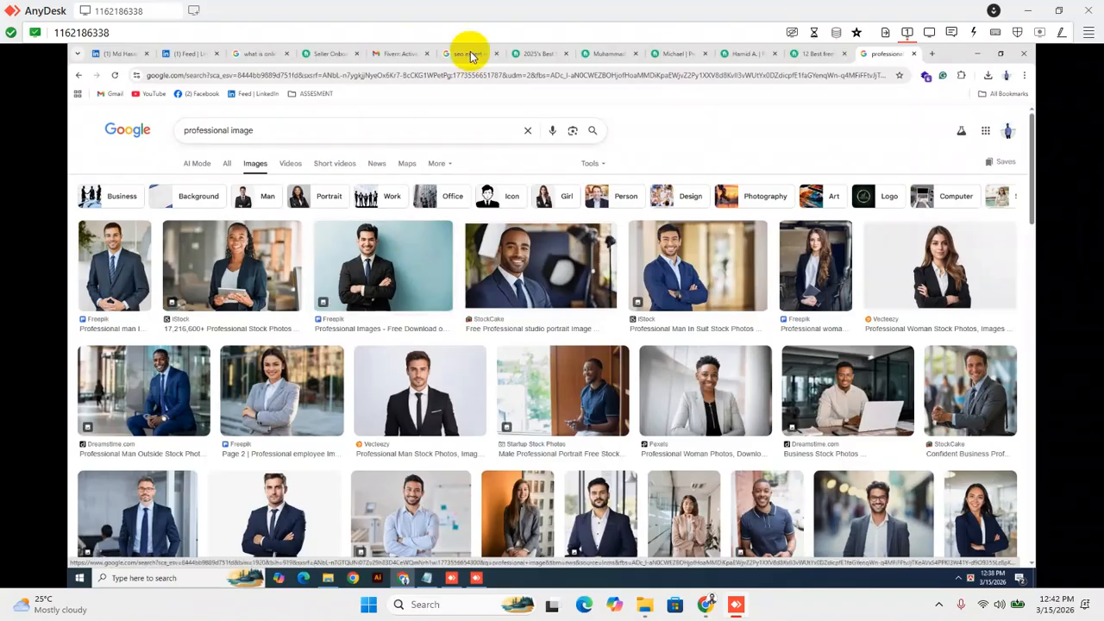
- Look over the ChatGPT DMF L-3 NSDA conversation, then return to Fiverr's Seller Onboarding page
click(707, 605)
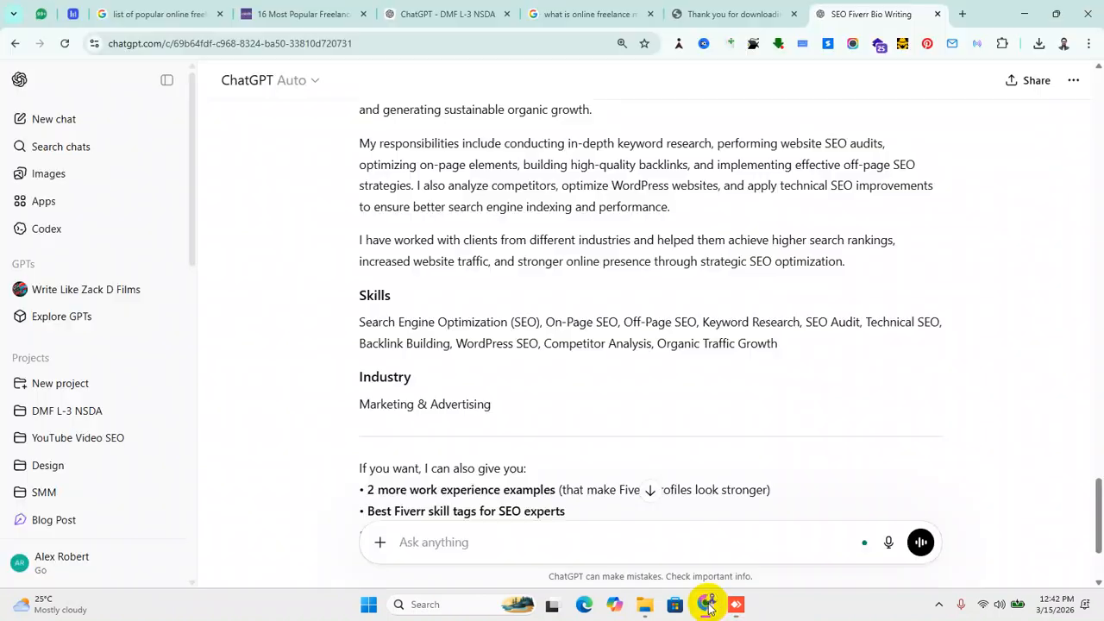
click(444, 13)
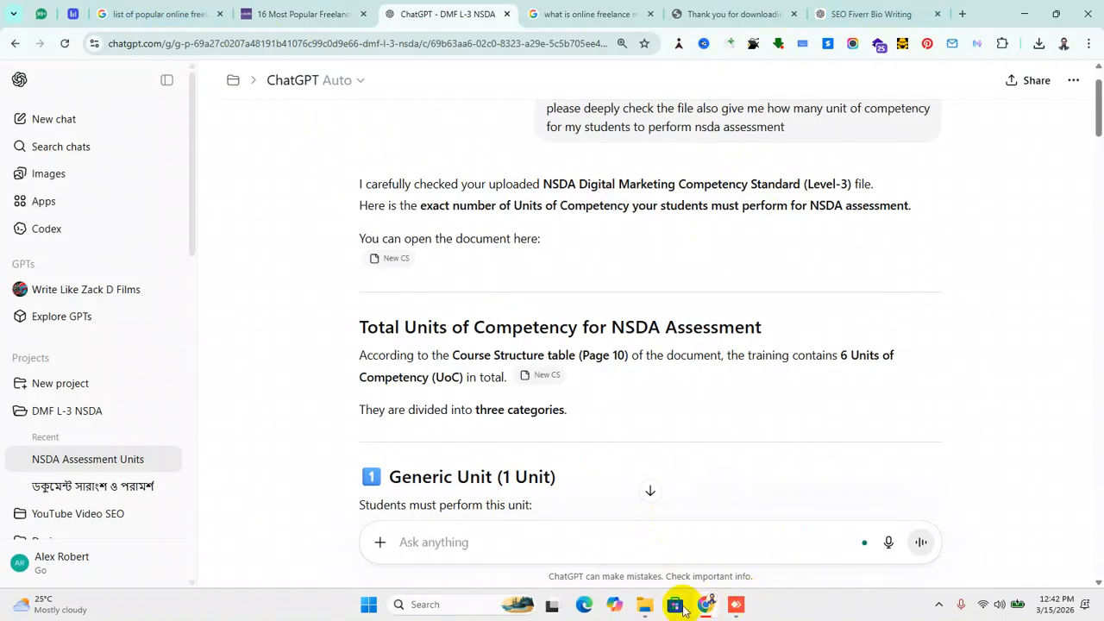
click(736, 608)
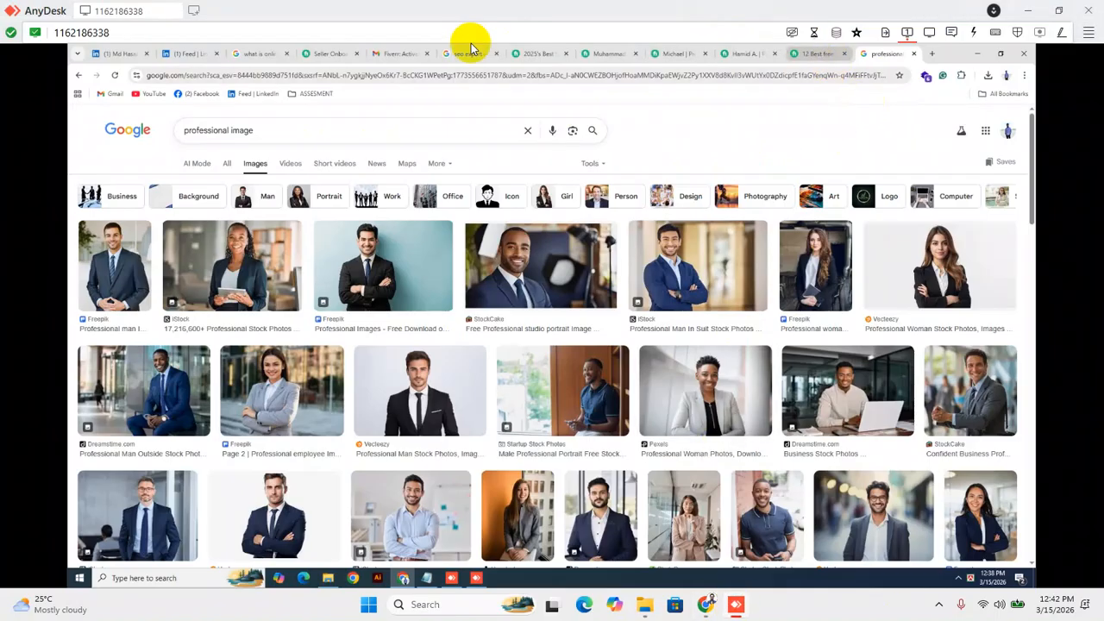
click(316, 53)
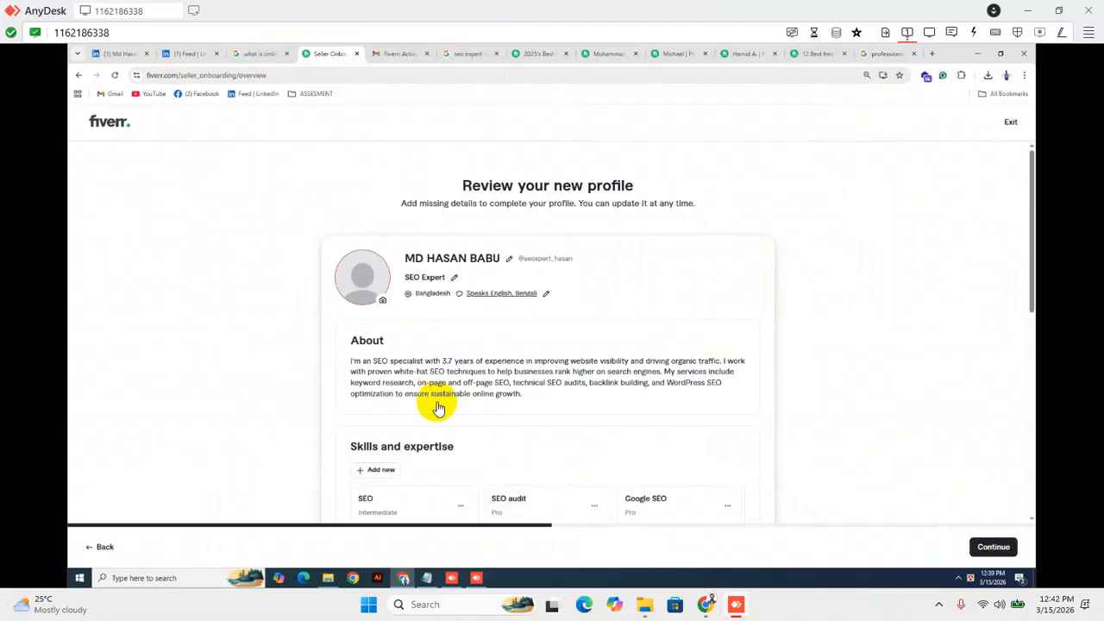
- Start the profile photo upload in the Downloads folder, shown as medium icons
click(372, 293)
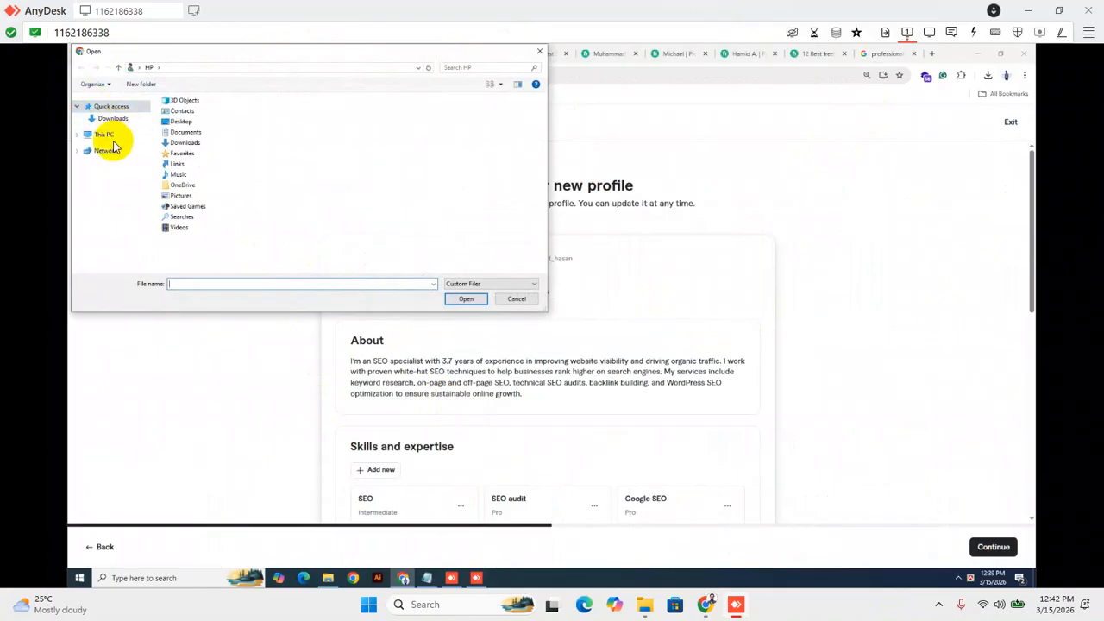
click(109, 117)
scroll(370, 269, down, 3)
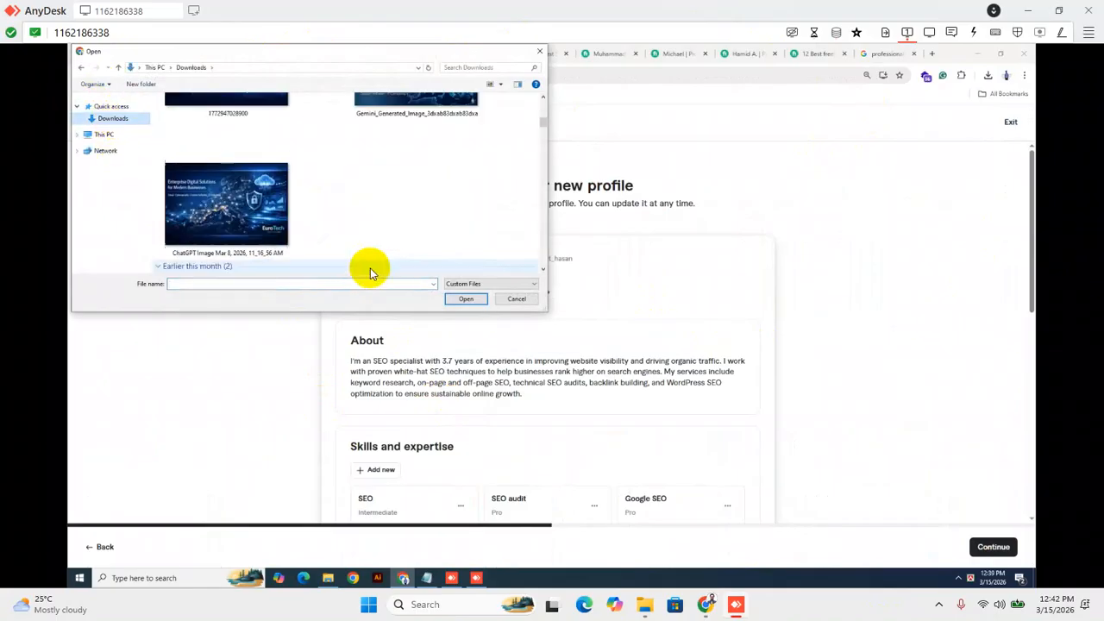
scroll(370, 268, down, 5)
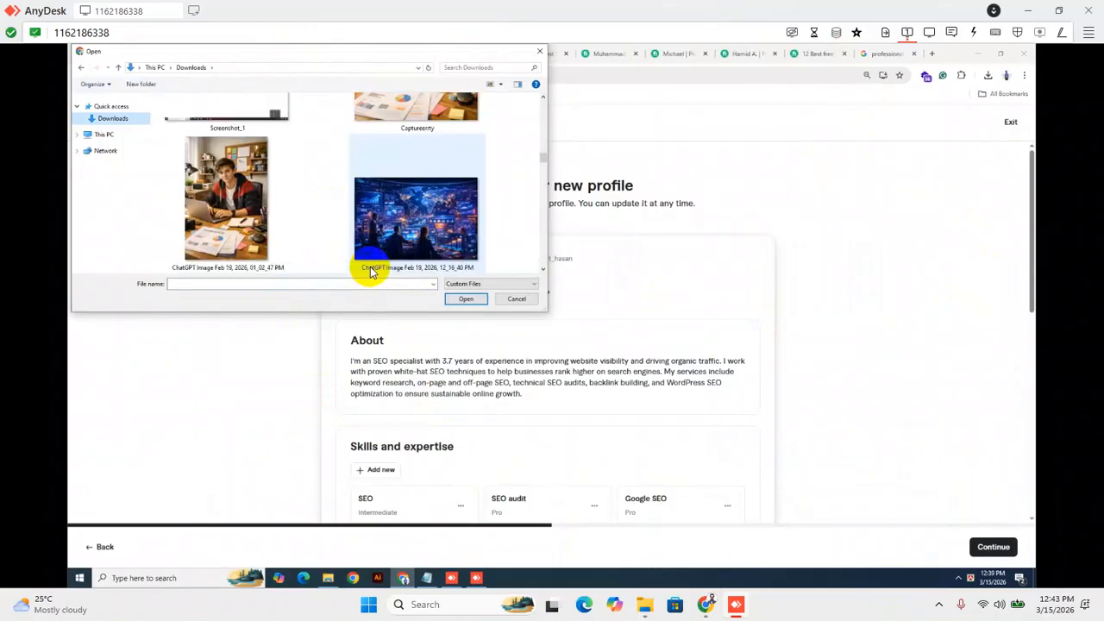
scroll(370, 269, down, 5)
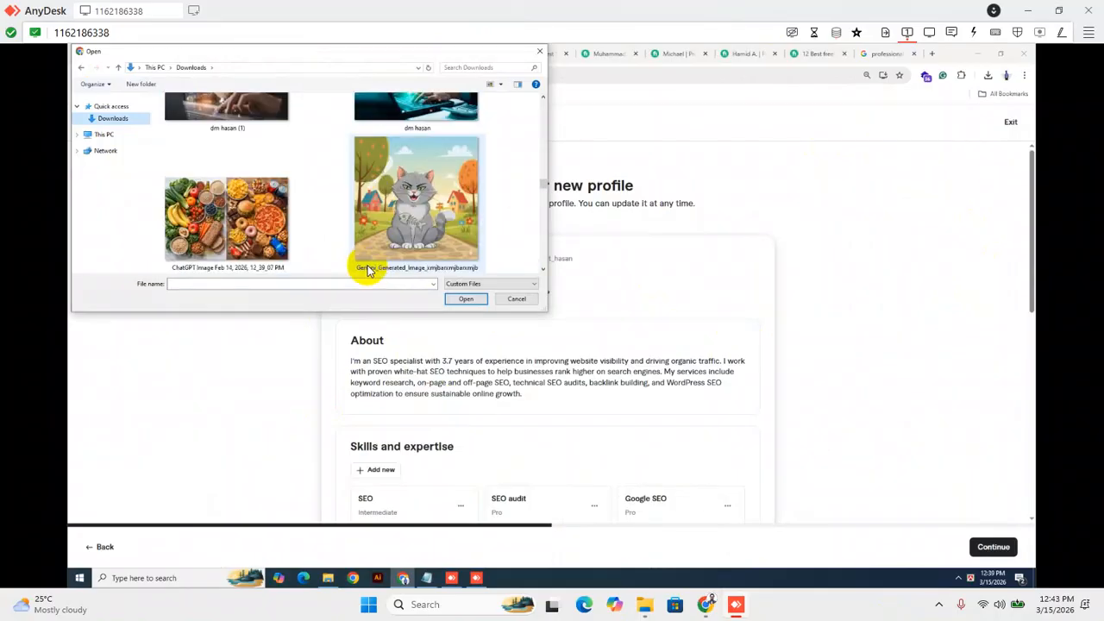
right_click(517, 206)
mouse_move(555, 213)
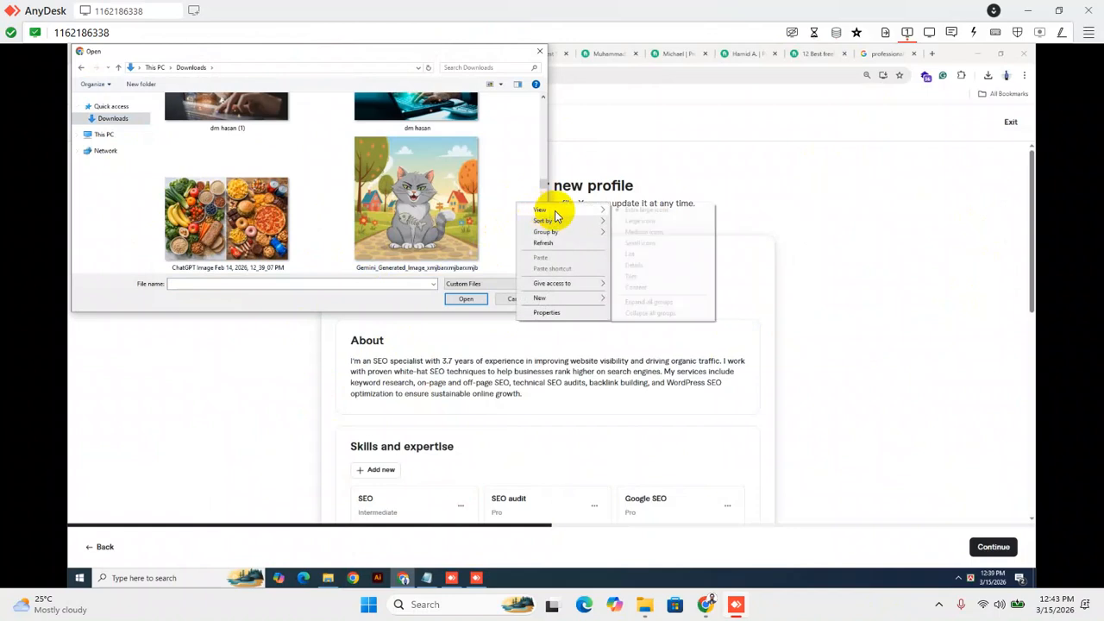
click(636, 226)
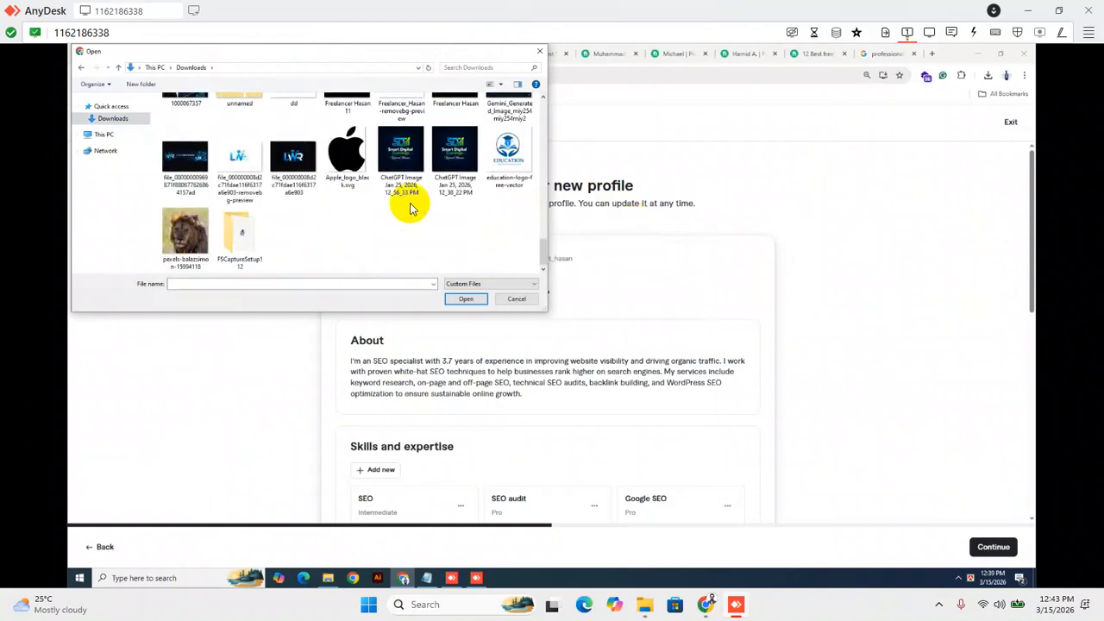
- Choose the WhatsApp Image portrait as the Fiverr profile photo
scroll(411, 207, up, 10)
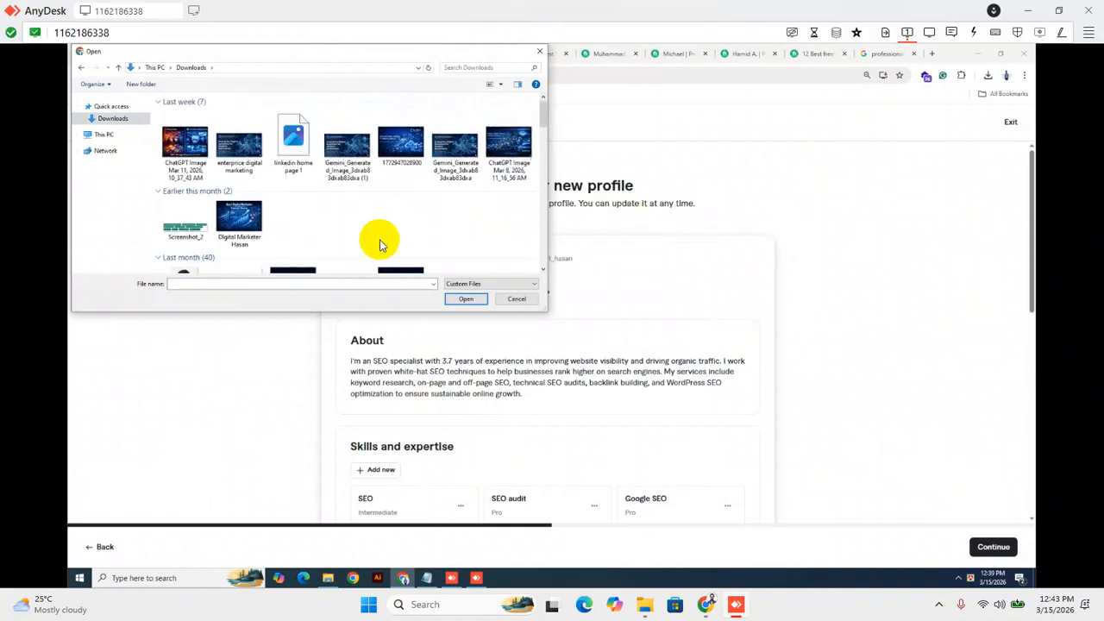
scroll(382, 245, down, 5)
scroll(382, 245, up, 3)
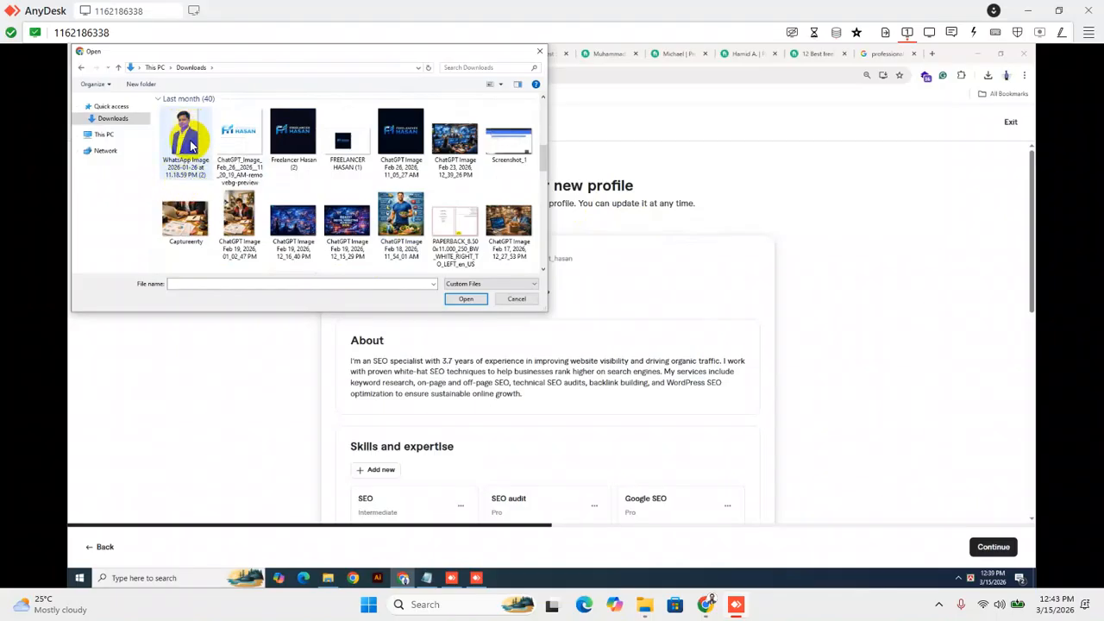
click(192, 141)
double_click(192, 141)
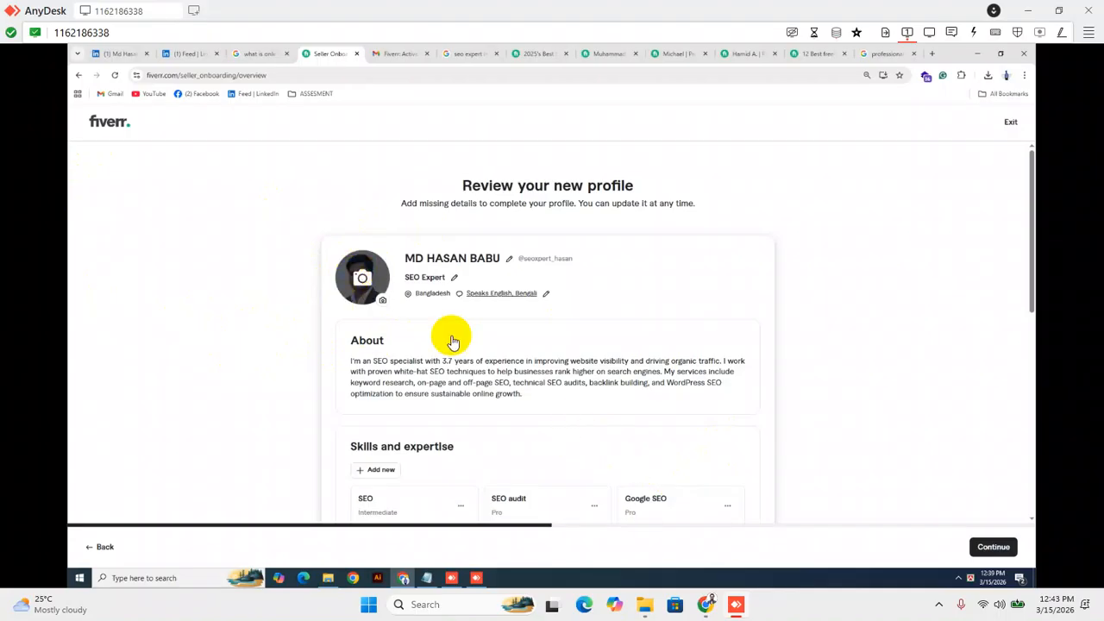
scroll(574, 366, down, 5)
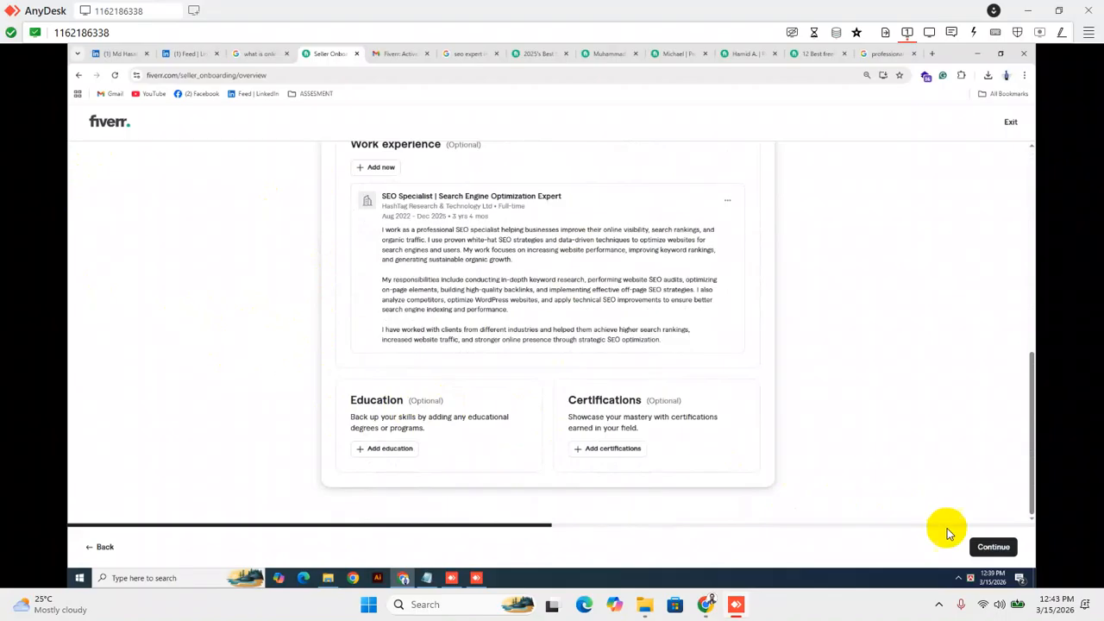
click(985, 551)
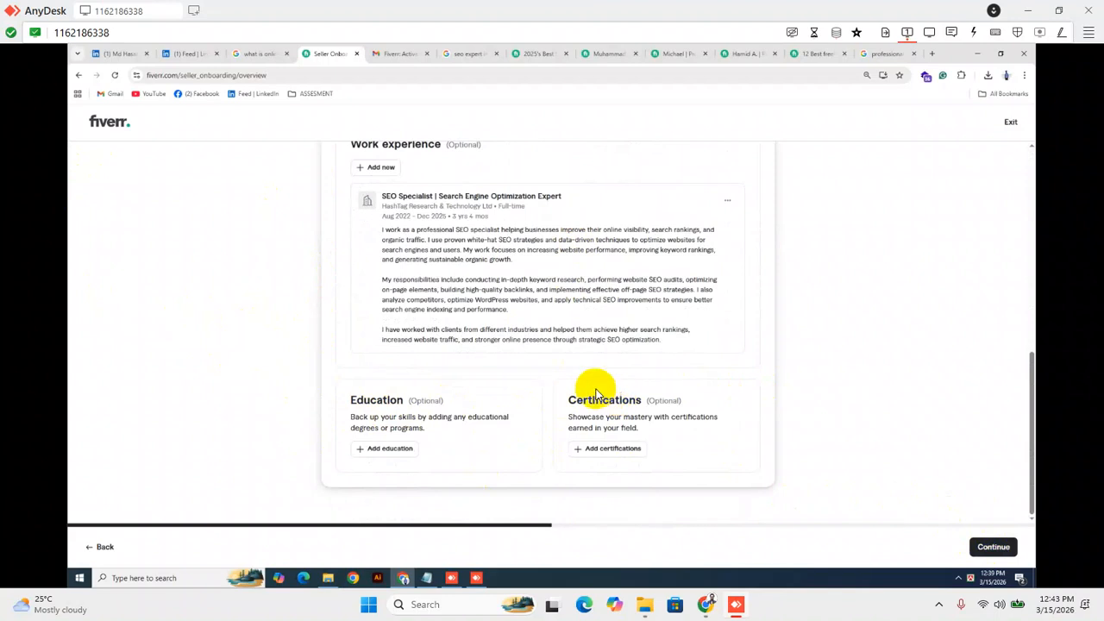
click(991, 546)
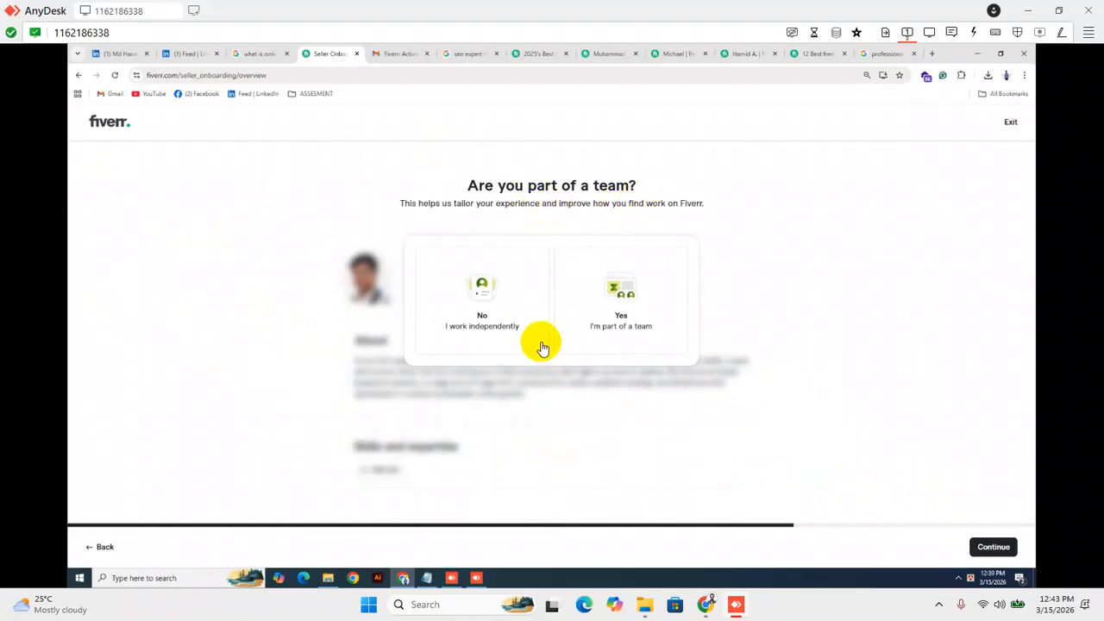
click(99, 549)
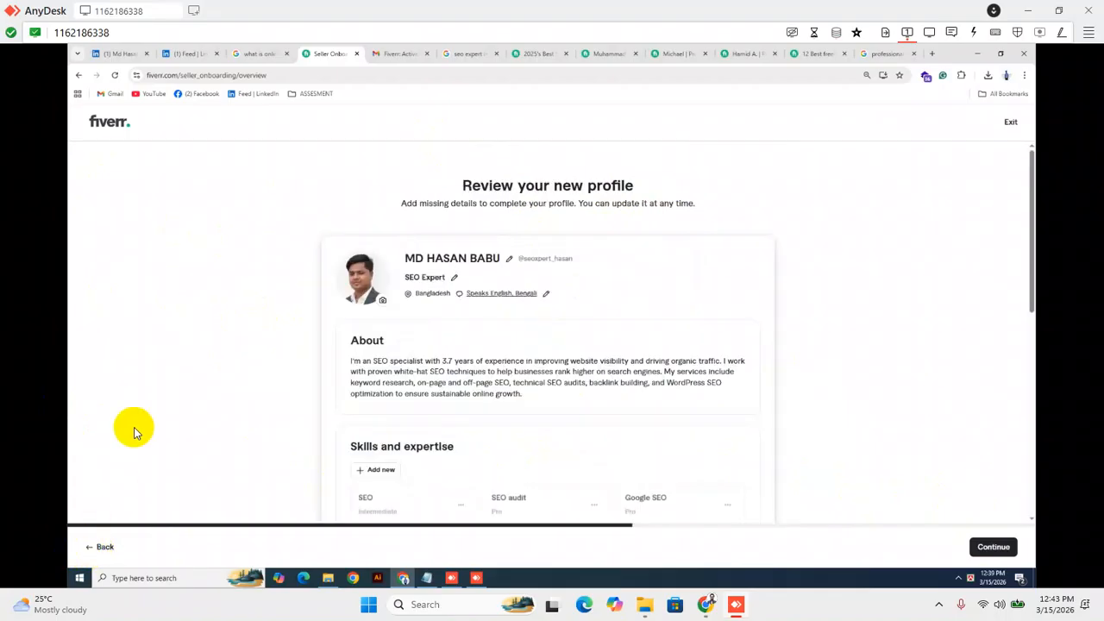
scroll(510, 464, down, 5)
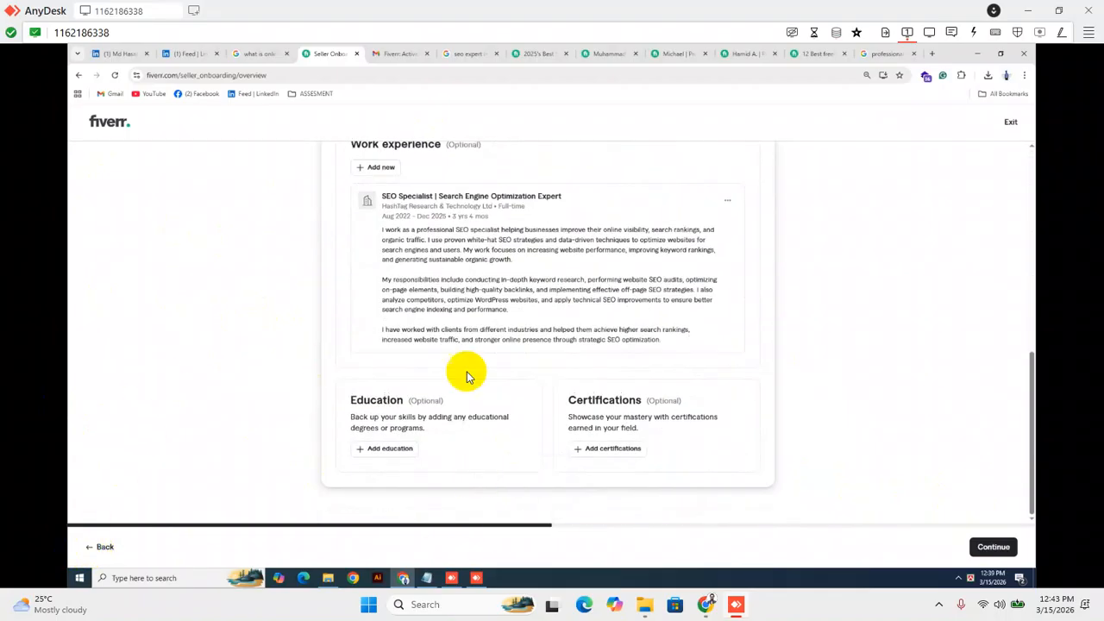